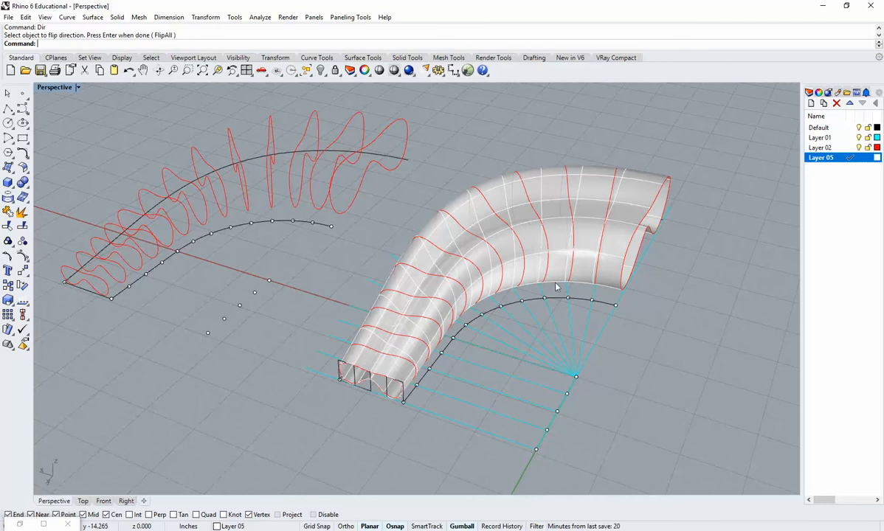
Examine the lofted surface along with its red section curves, the cyan construction lines and their points
right_click_drag(384, 340, 409, 355, "shift")
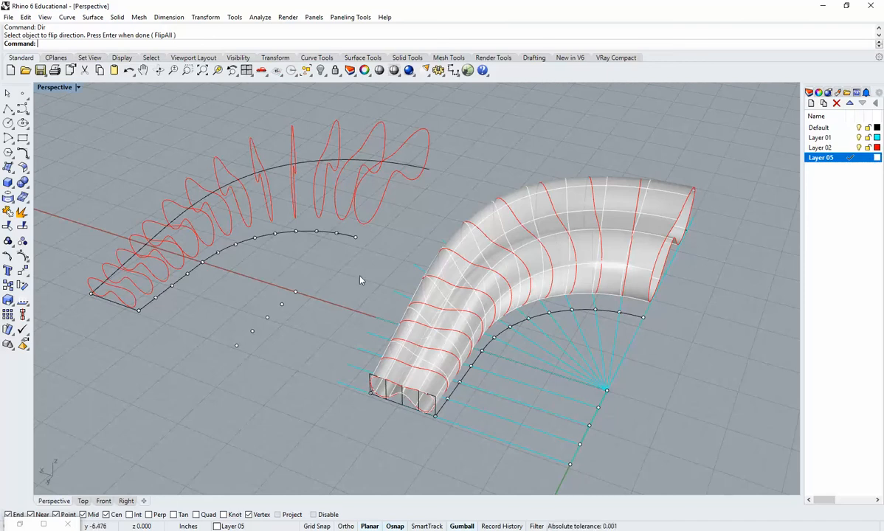
right_click_drag(411, 245, 543, 238)
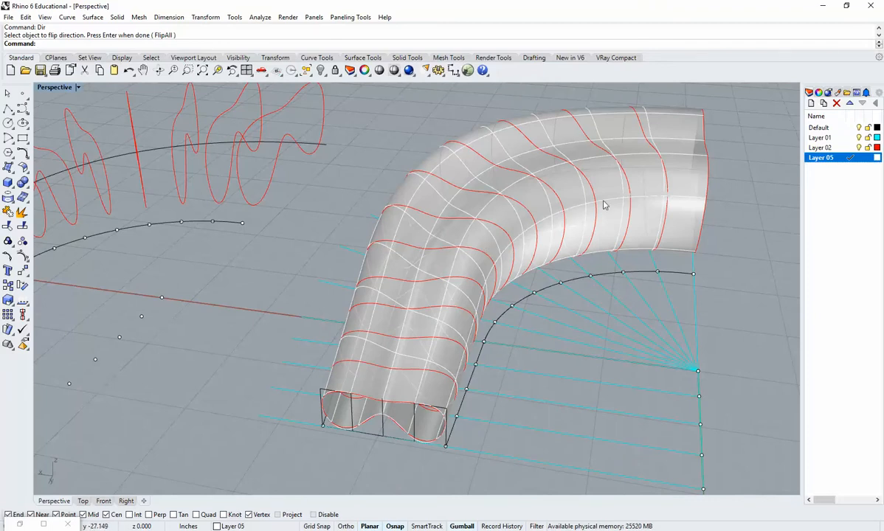
right_click_drag(661, 194, 493, 223)
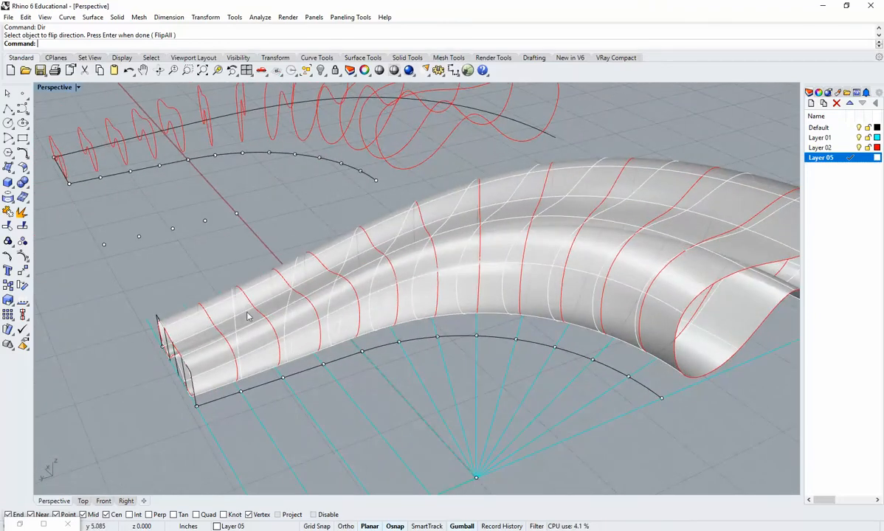
right_click_drag(509, 225, 519, 344)
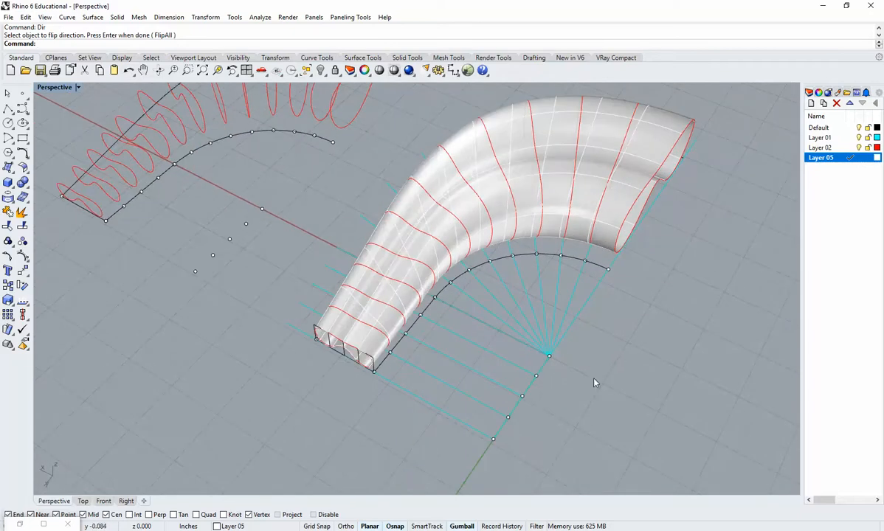
left_click_drag(482, 354, 474, 336)
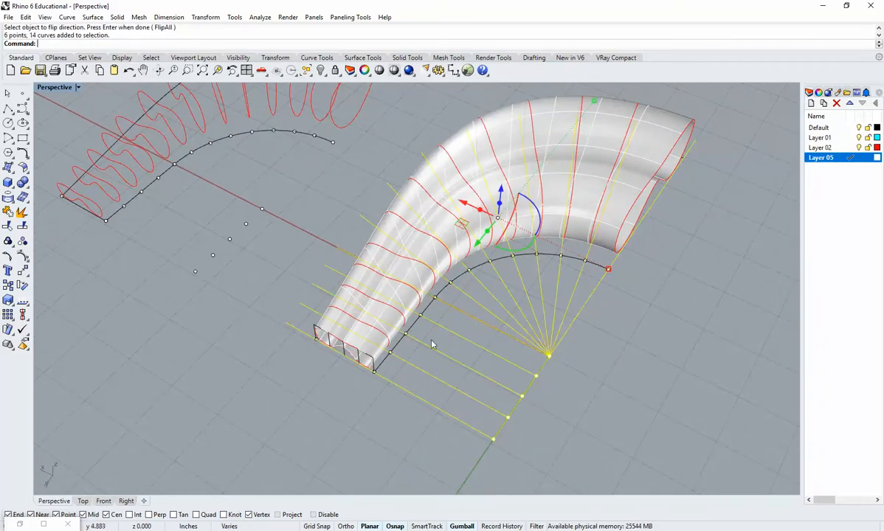
left_click(574, 369)
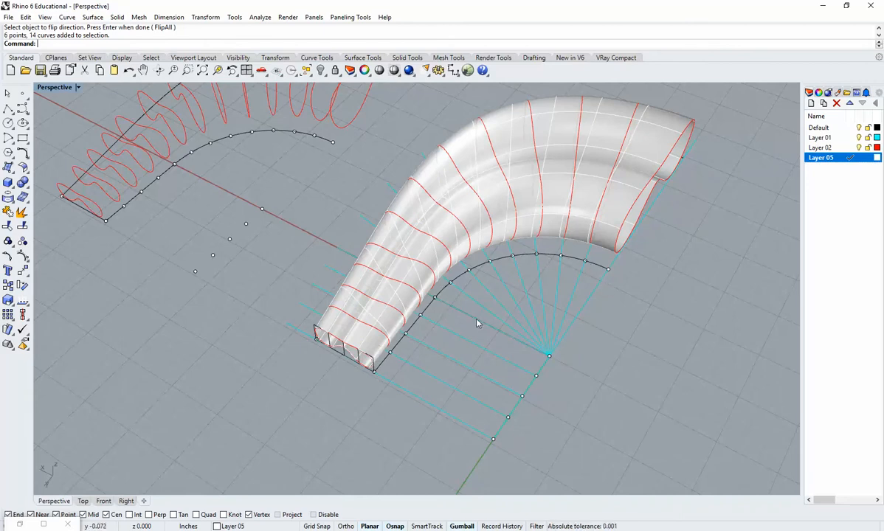
left_click_drag(478, 308, 472, 304)
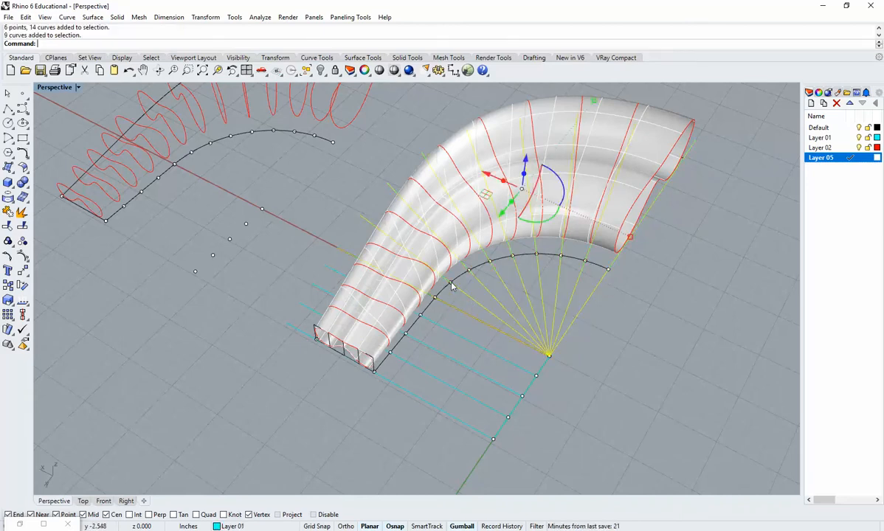
left_click(607, 298)
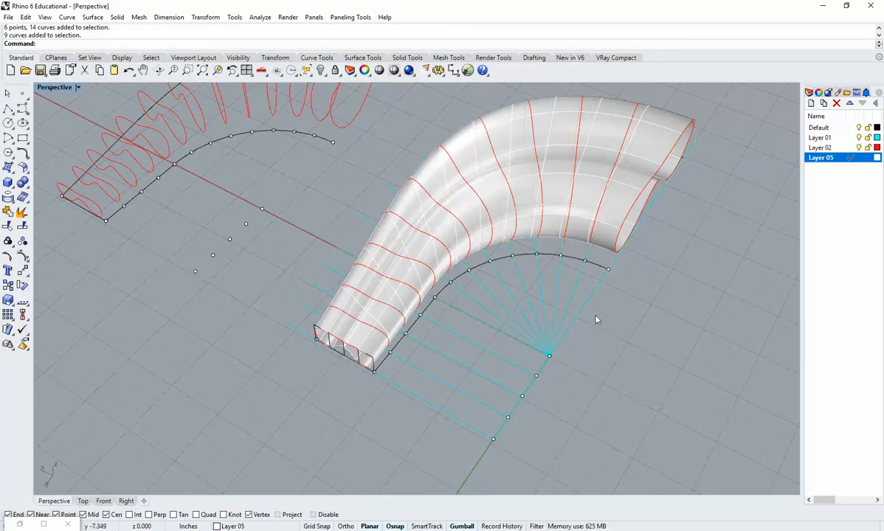
right_click_drag(596, 319, 613, 332)
left_click_drag(595, 431, 474, 331)
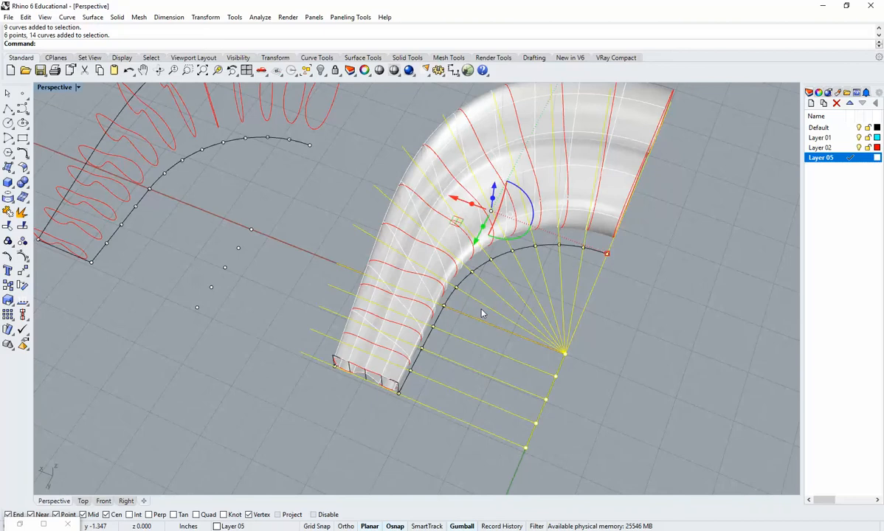
right_click_drag(451, 290, 641, 174)
left_click(645, 221)
left_click(644, 174)
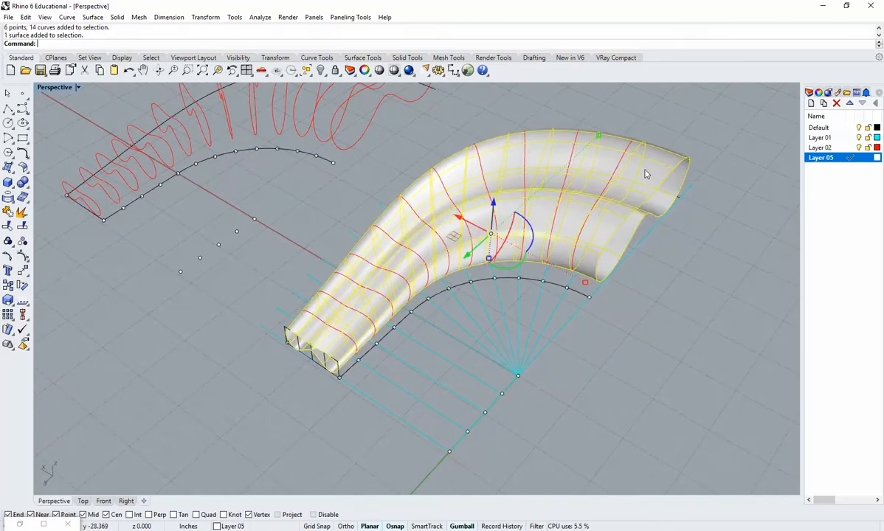
left_click(643, 258)
right_click_drag(644, 259, 607, 184)
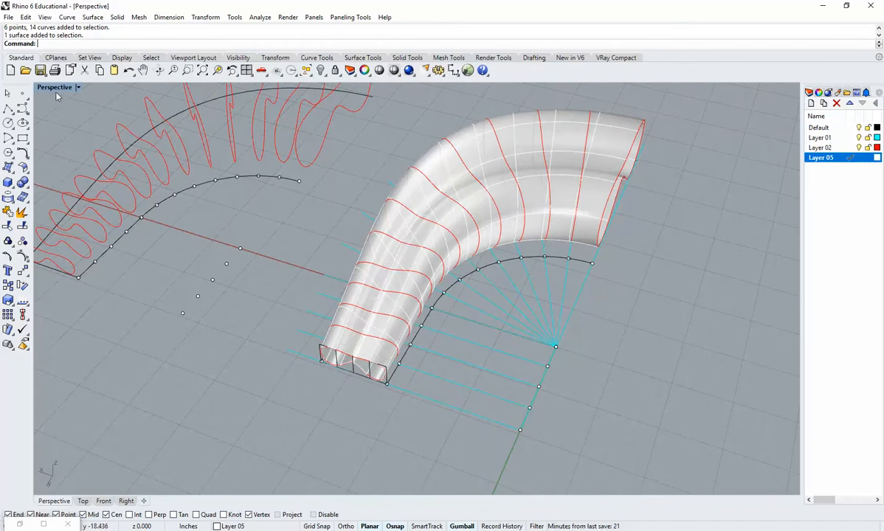
Compare the shape of the lofted surface with the separate set of red section curves beside it
right_click_drag(387, 186, 476, 220)
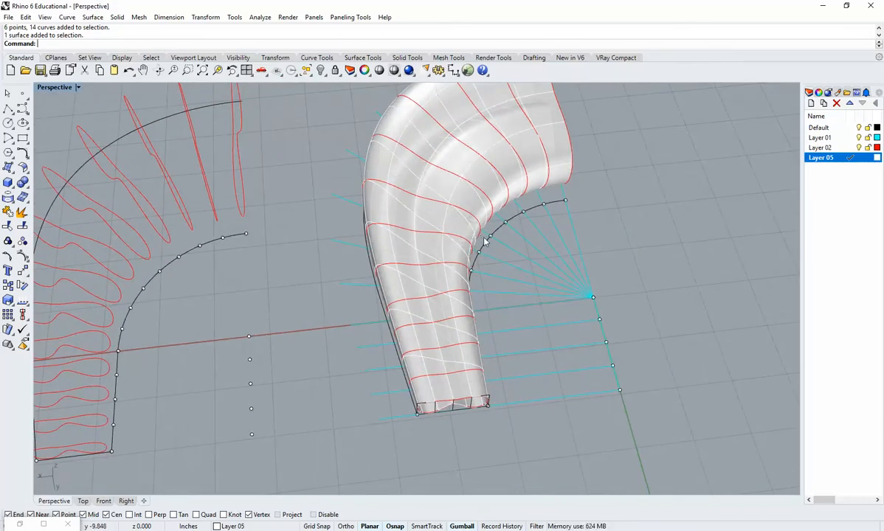
right_click_drag(488, 243, 506, 263, "shift")
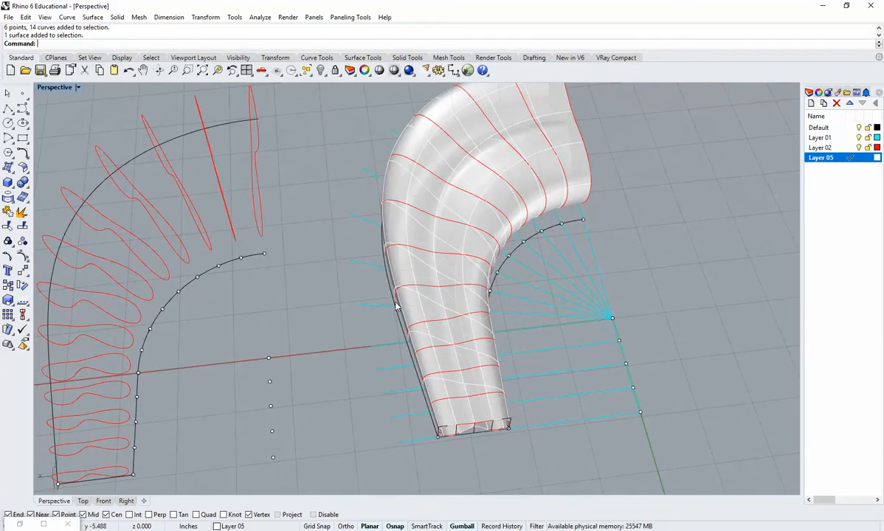
right_click_drag(379, 317, 644, 253)
right_click_drag(320, 331, 380, 280)
scroll(507, 234, "up", 7)
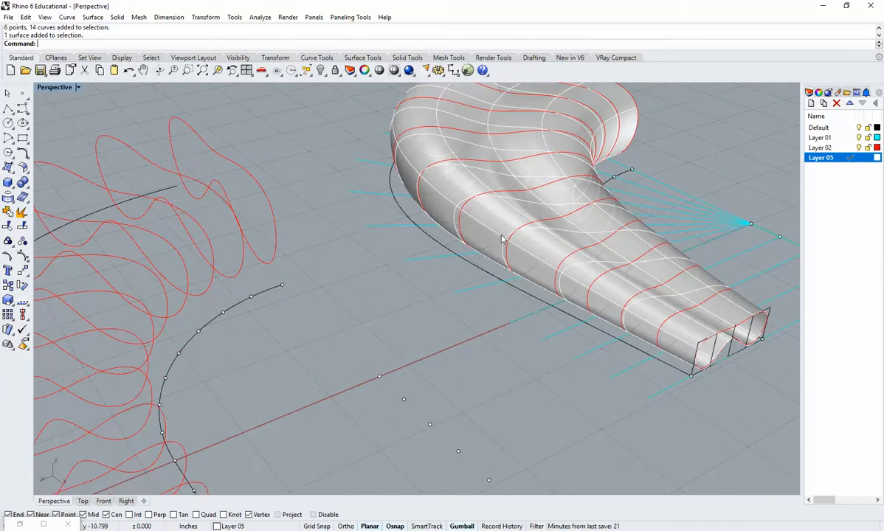
scroll(428, 261, "down", 3)
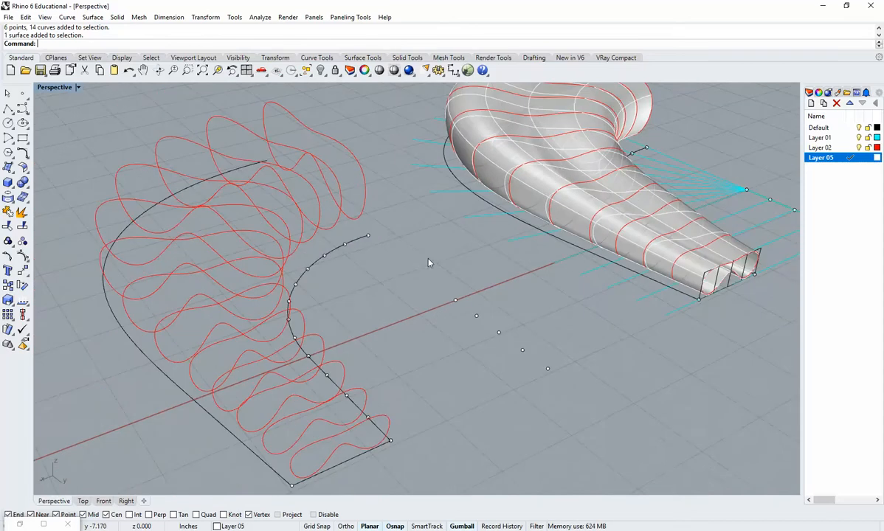
scroll(415, 349, "down", 3)
Display the curve directions of the first eight red section curves from the straight end of the separate set
right_click_drag(414, 349, 341, 374)
scroll(277, 367, "up", 3)
right_click_drag(277, 368, 532, 286)
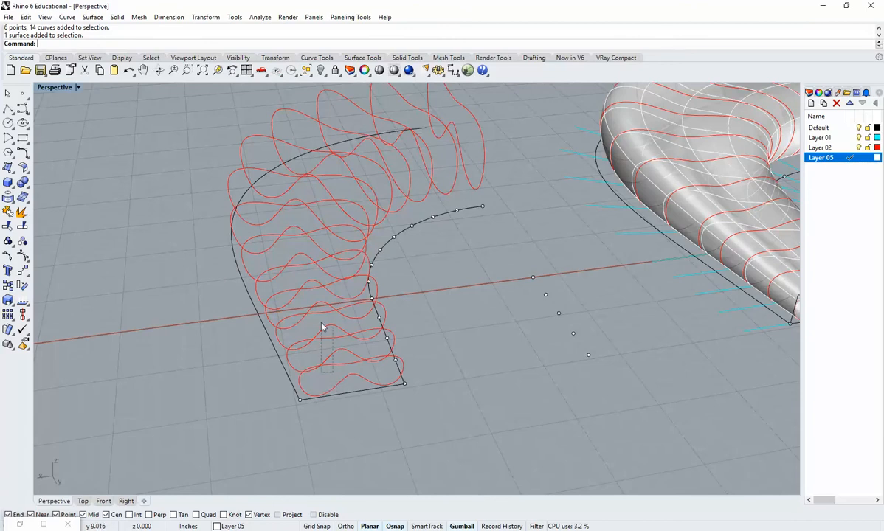
left_click_drag(322, 326, 298, 202)
scroll(335, 375, "up", 3)
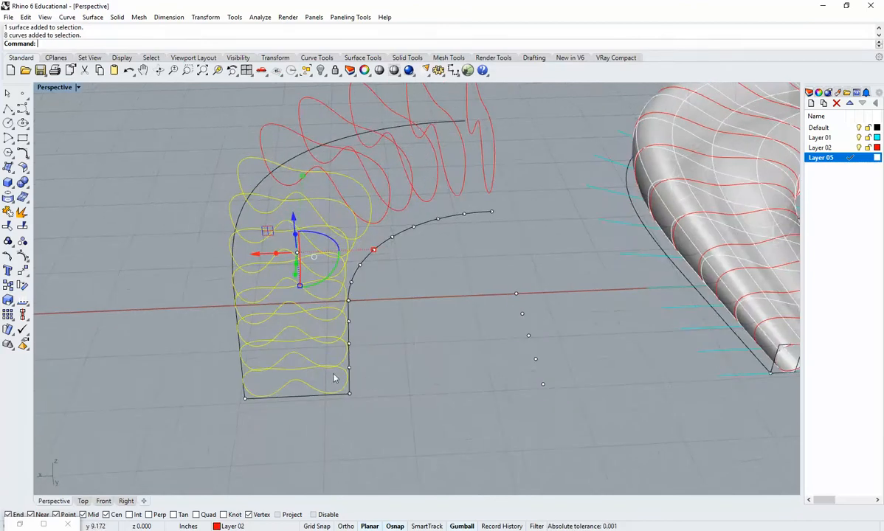
type("Di")
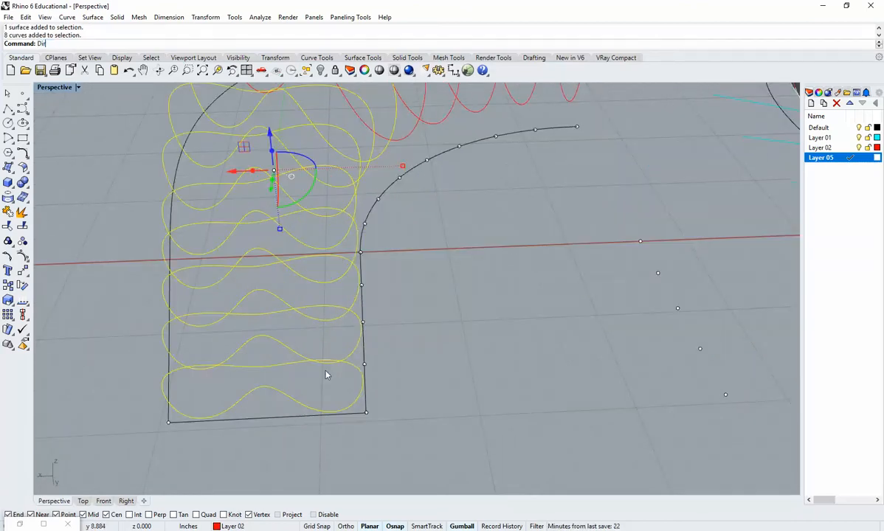
type("r")
key("Return")
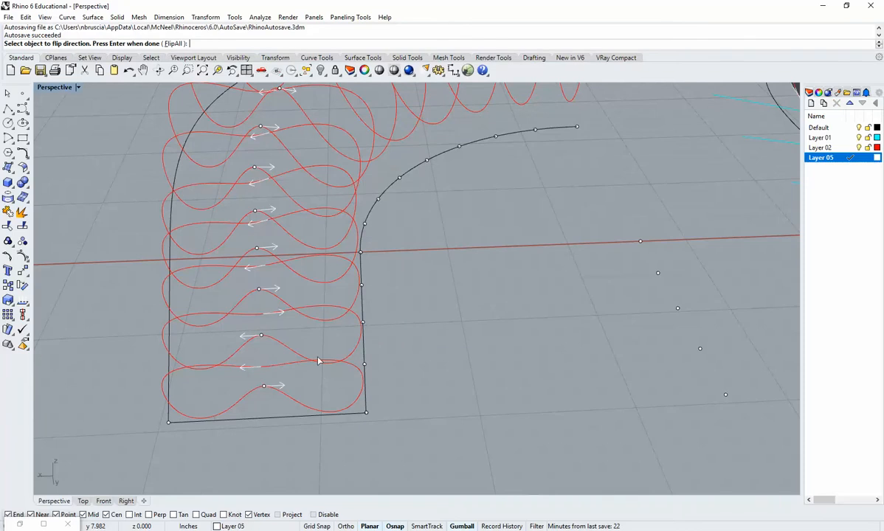
Examine the direction arrows and start points on the red section curves, and close the direction display
right_click_drag(325, 309, 378, 258)
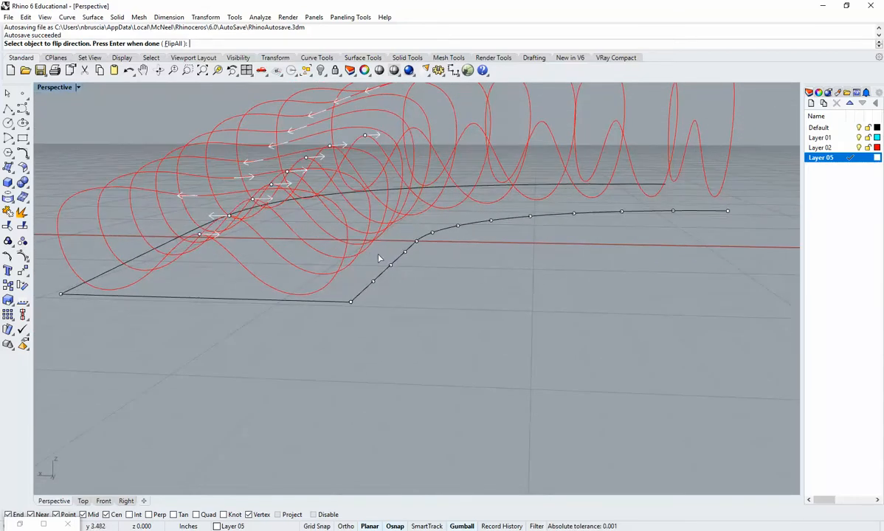
right_click_drag(295, 210, 352, 242, "shift")
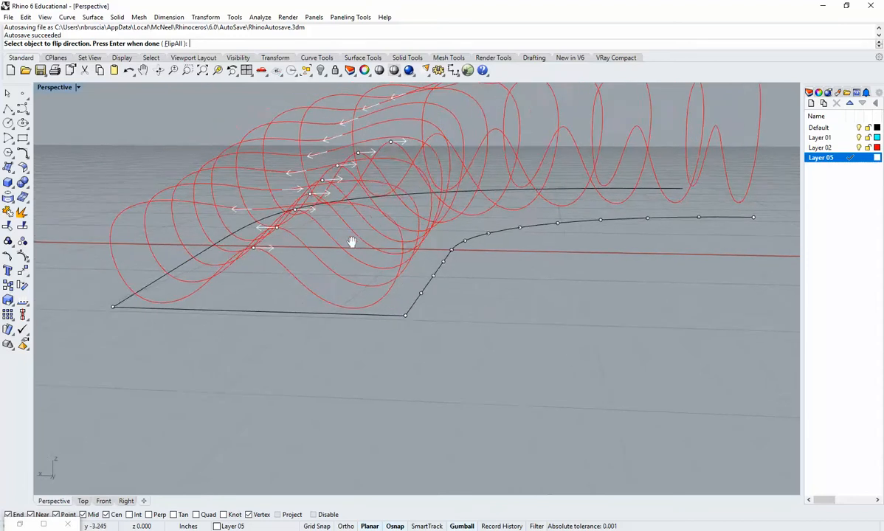
scroll(278, 216, "up", 5)
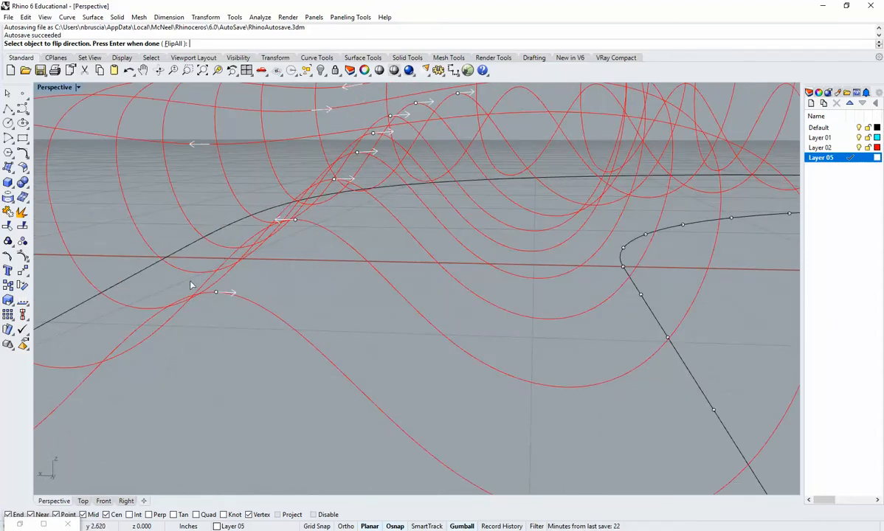
scroll(286, 259, "down", 6)
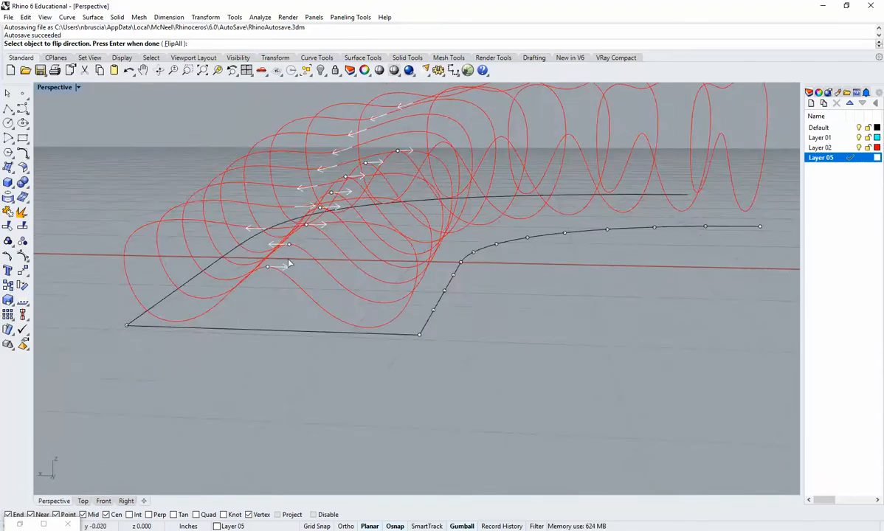
right_click_drag(288, 259, 363, 285)
right_click_drag(462, 312, 384, 369, "shift")
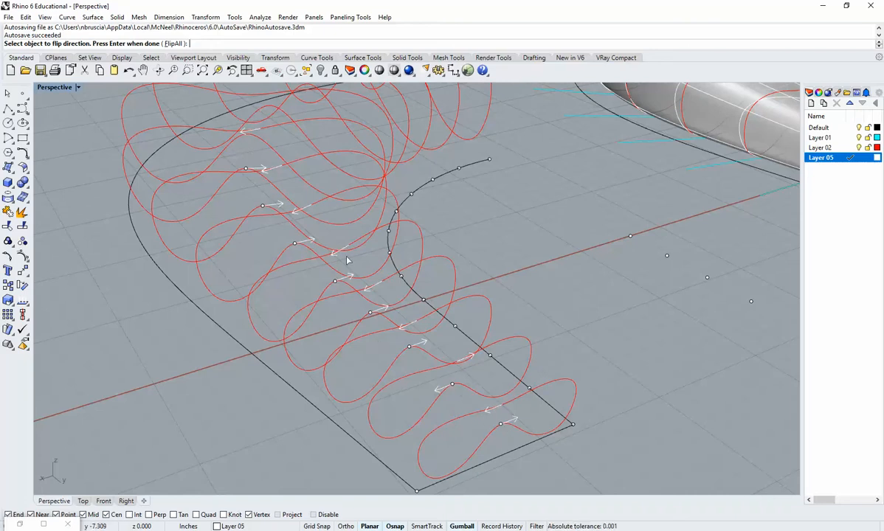
key("Return")
scroll(408, 297, "down", 5)
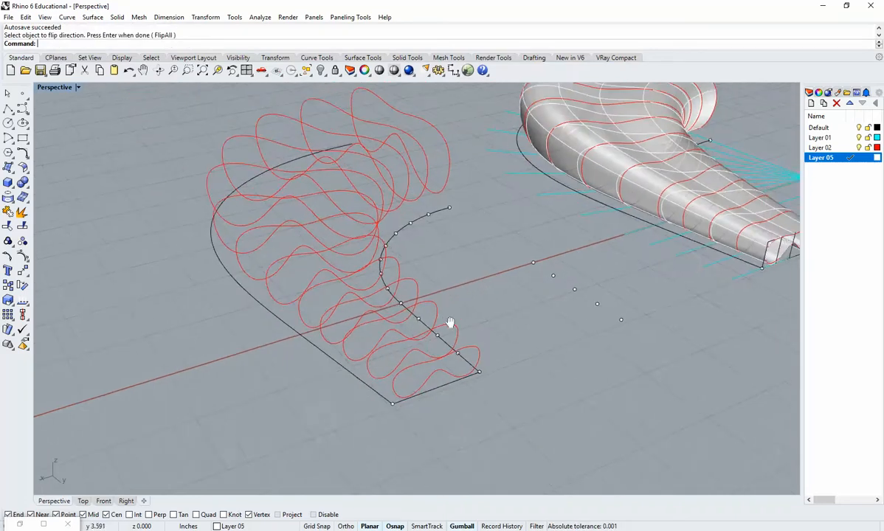
right_click_drag(442, 370, 380, 379)
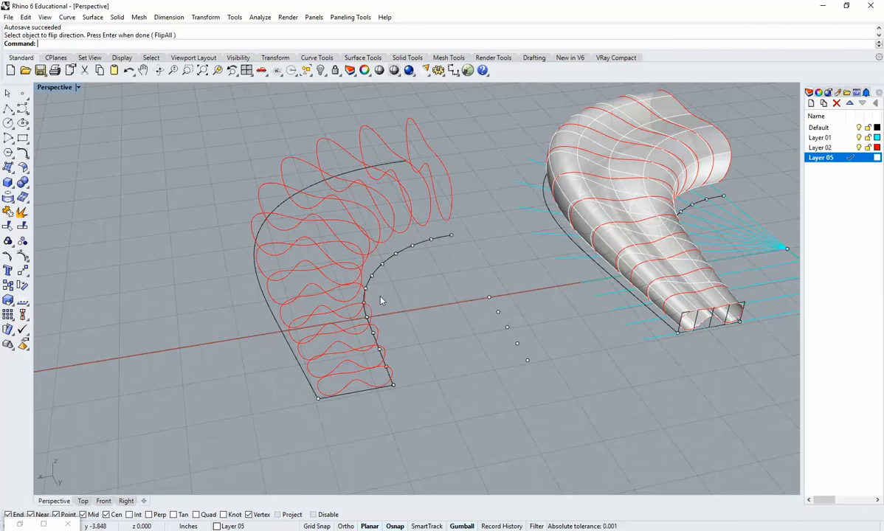
mouse_move(355, 311)
right_mouse_down()
mouse_move(428, 346)
mouse_move(355, 312)
right_mouse_up()
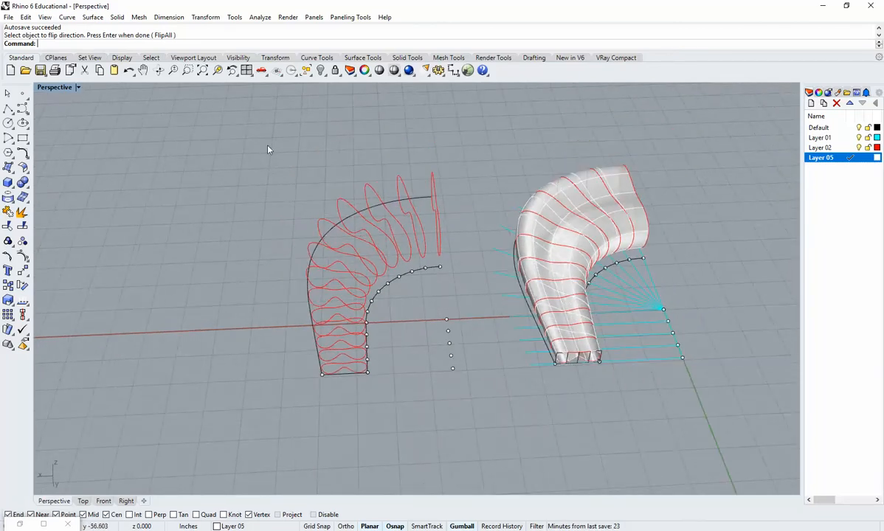
Divide all the red section curves of the separate set into 25 segments each, keeping the proposed seam points
scroll(347, 332, "up", 5)
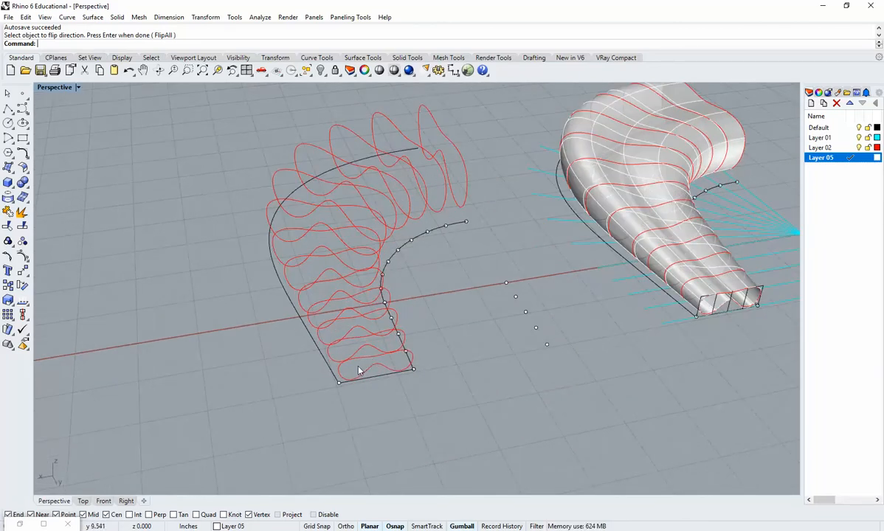
left_click_drag(339, 217, 339, 214)
right_click_drag(284, 207, 349, 272)
scroll(309, 233, "up", 4)
scroll(349, 229, "down", 2)
left_click_drag(348, 268, 322, 132, "shift")
scroll(400, 259, "down", 5)
right_click_drag(439, 315, 414, 308)
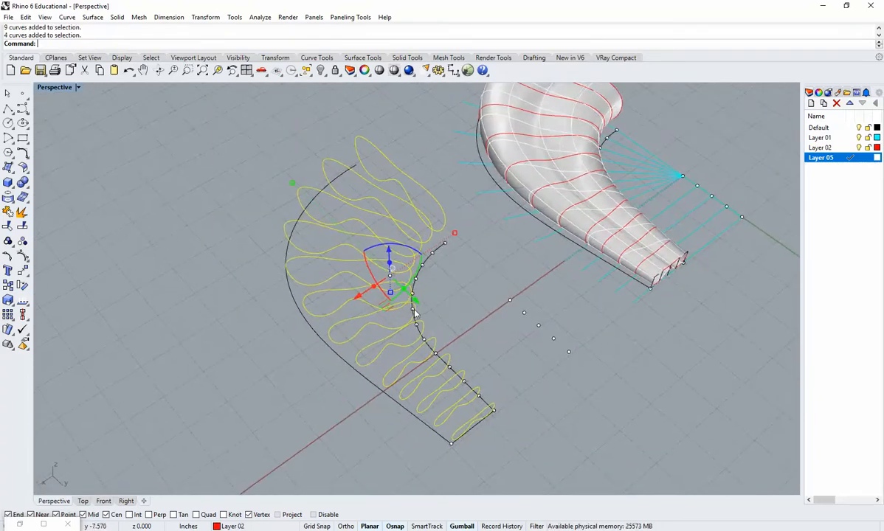
type("Divide")
key("Return")
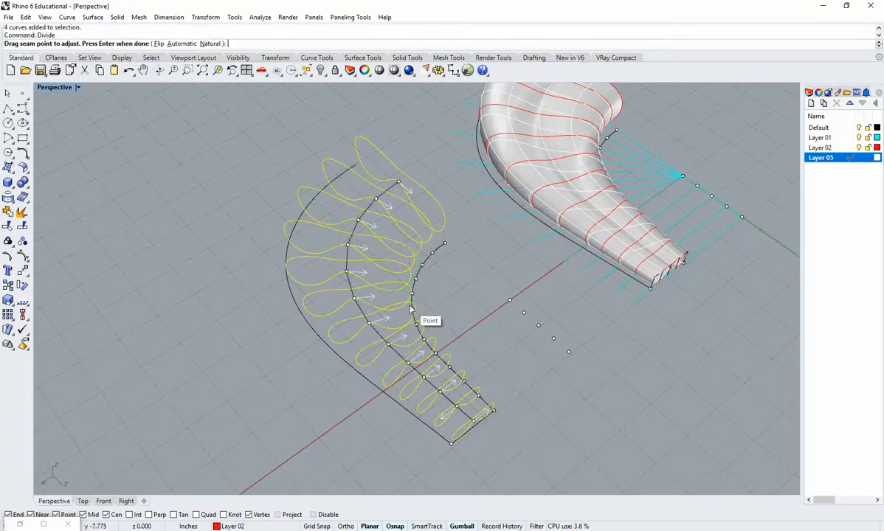
right_click_drag(384, 318, 344, 317)
scroll(409, 355, "up", 4)
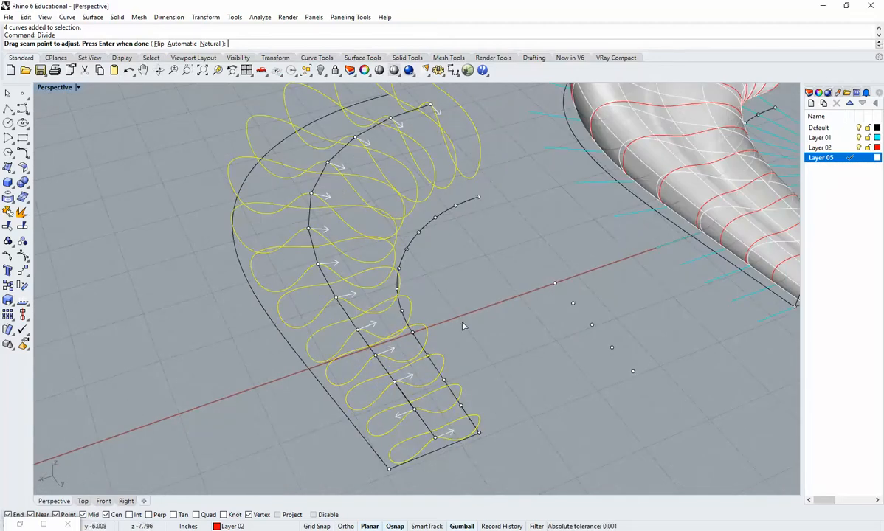
key("Return")
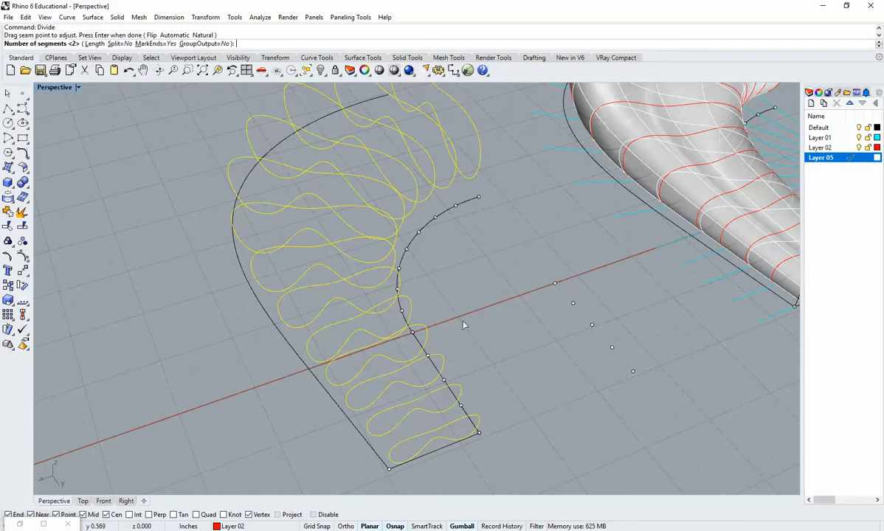
type("25")
key("Return")
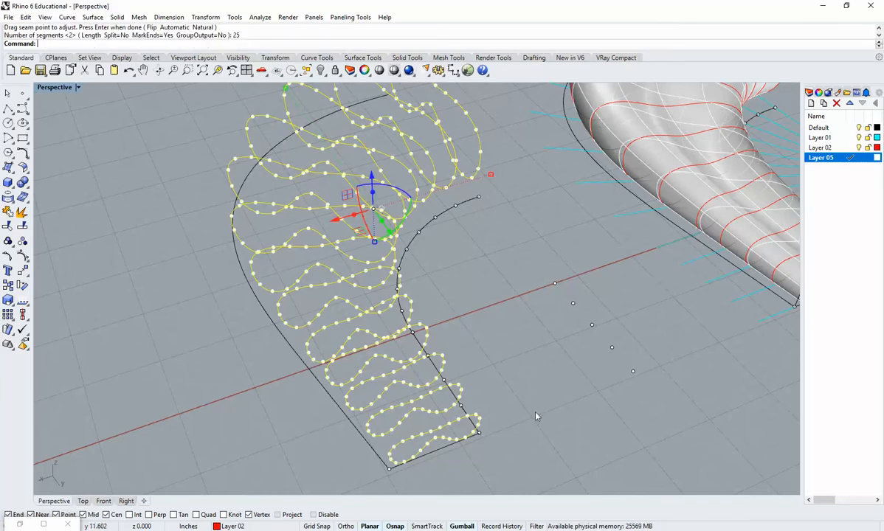
left_click(507, 392)
Examine the division points along the section curves at the straight end
right_click_drag(515, 391, 433, 383)
right_click_drag(322, 362, 284, 330)
scroll(353, 347, "up", 5)
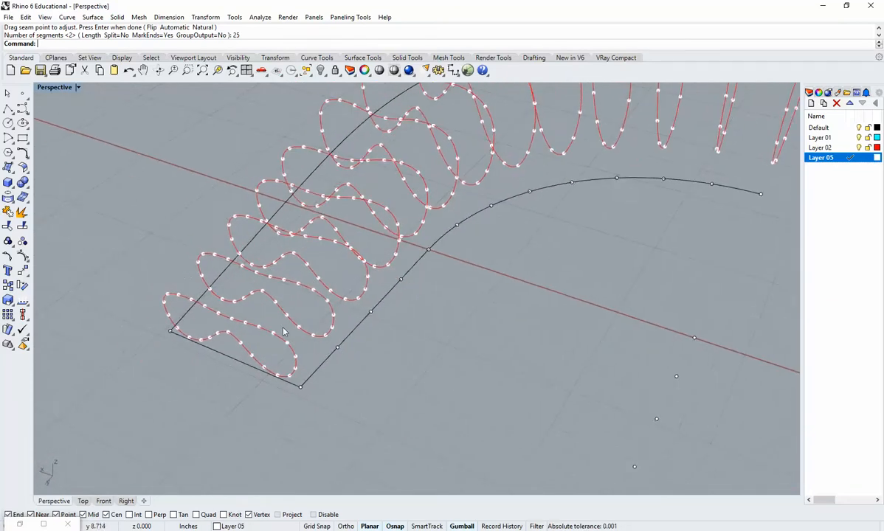
scroll(284, 331, "up", 6)
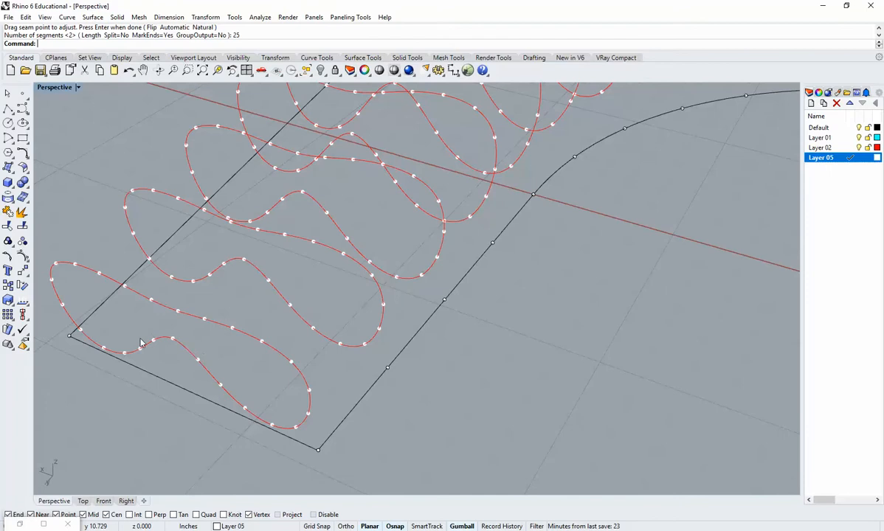
Examine the division points on the section curves from the straight end around the whole bend
right_click_drag(182, 323, 219, 336, "shift")
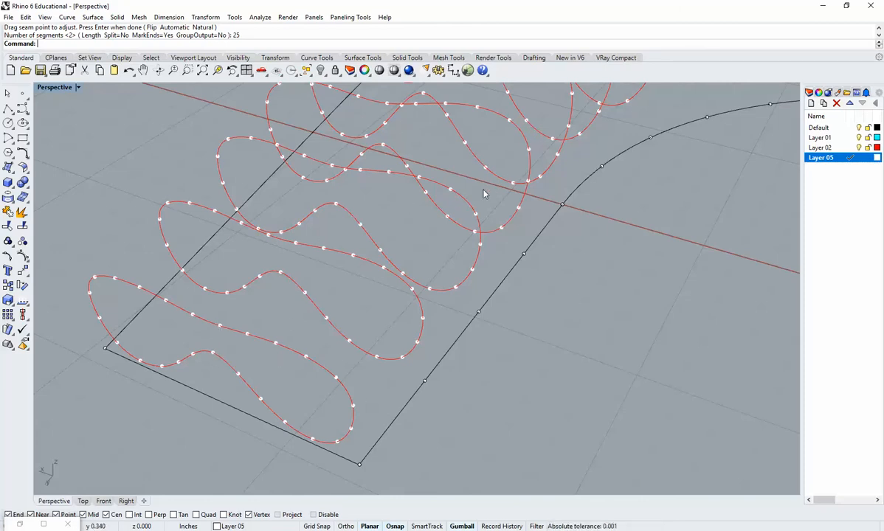
right_click_drag(484, 193, 787, 186)
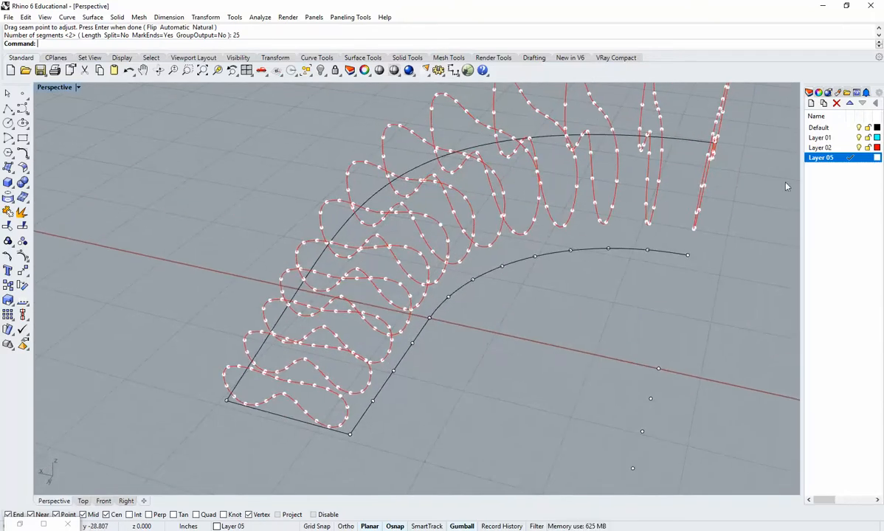
right_click_drag(415, 356, 352, 352, "shift")
scroll(376, 341, "up", 3)
scroll(407, 338, "down", 3)
scroll(364, 343, "up", 3)
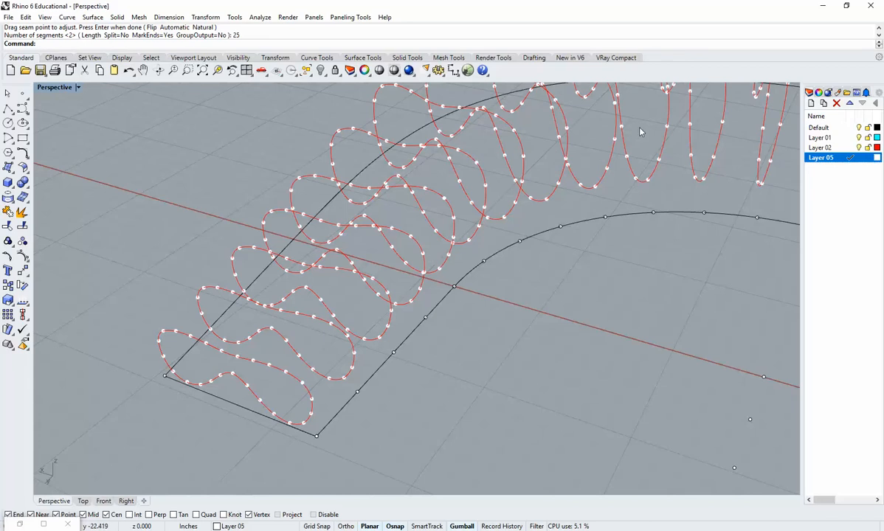
right_click_drag(560, 260, 545, 310, "shift")
scroll(544, 310, "down", 3)
right_click_drag(544, 310, 461, 337, "shift")
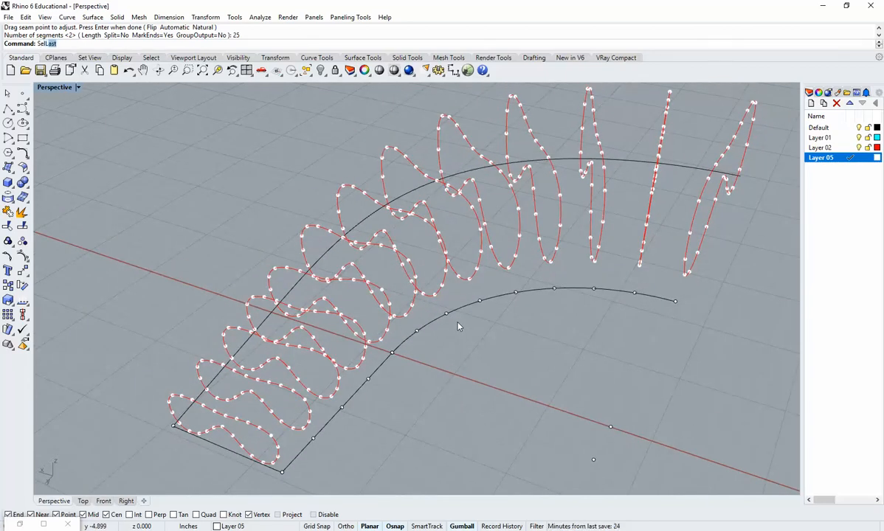
Select the division points just created, move them to the Default layer, and clear the selection
key("Return")
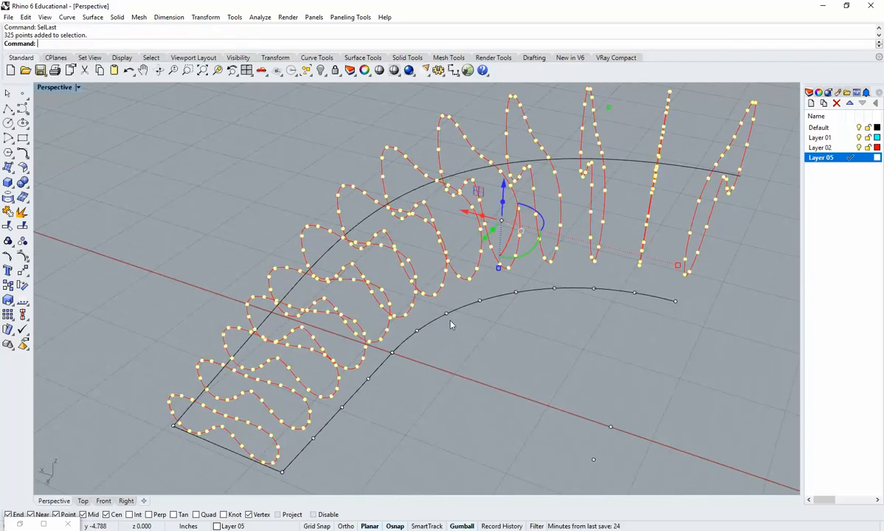
left_click(819, 93)
left_click(873, 161)
left_click(858, 170)
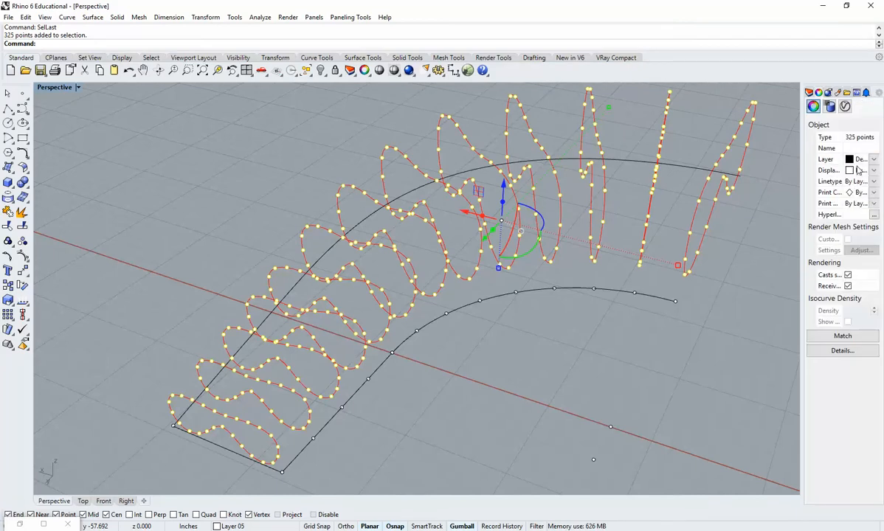
left_click(809, 93)
key("Escape")
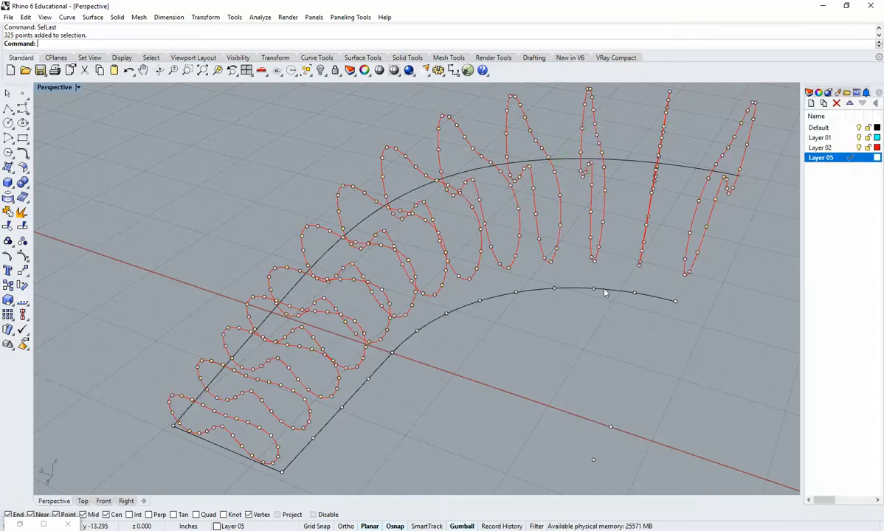
Start a polyline at a division point on the first section curve's inner-rail end and snap it to matching points along the straight part
right_click_drag(526, 304, 573, 299)
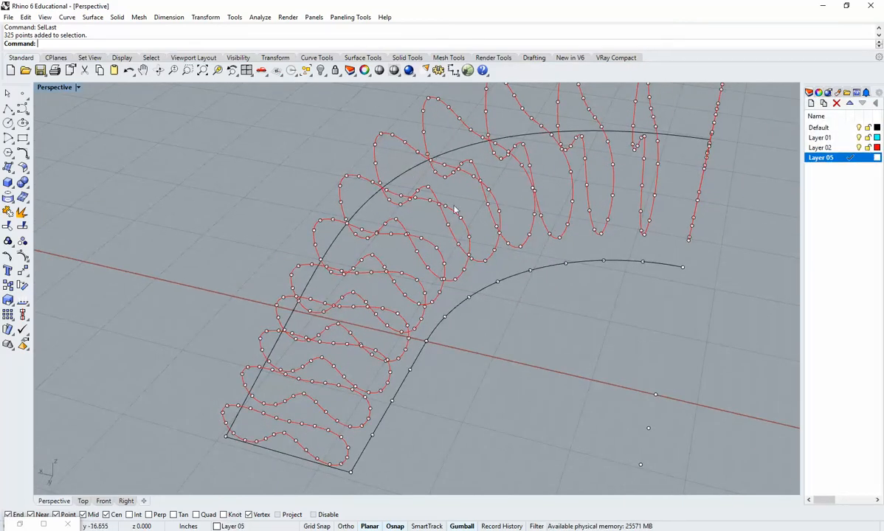
left_click(8, 109)
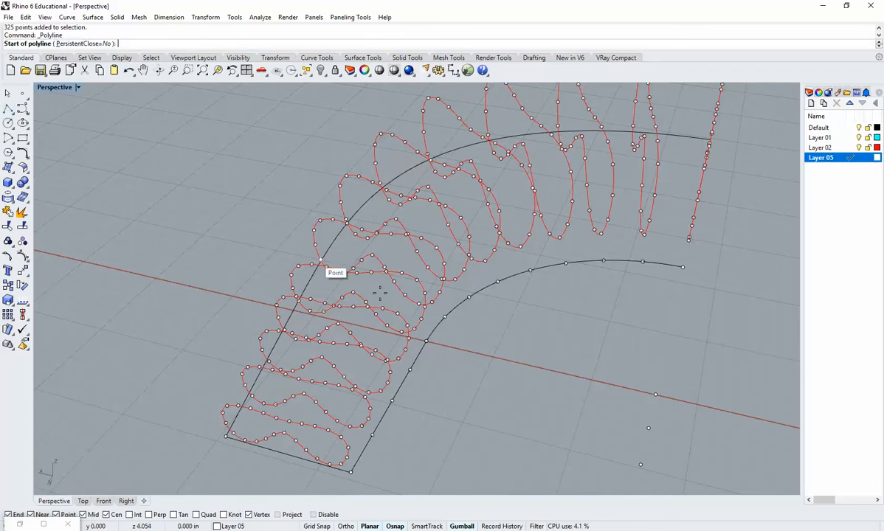
scroll(381, 292, "up", 5)
right_click_drag(203, 358, 254, 322, "shift")
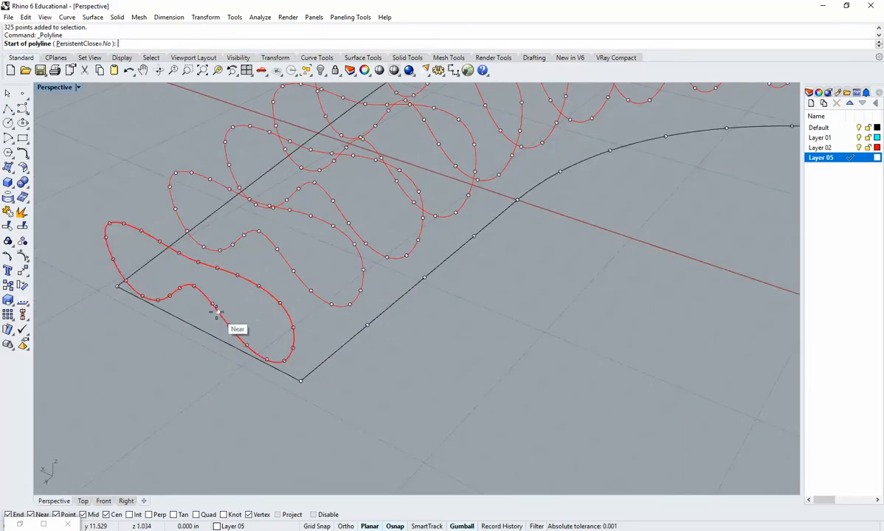
left_click(294, 328)
right_click_drag(342, 313, 339, 325)
left_click(369, 334)
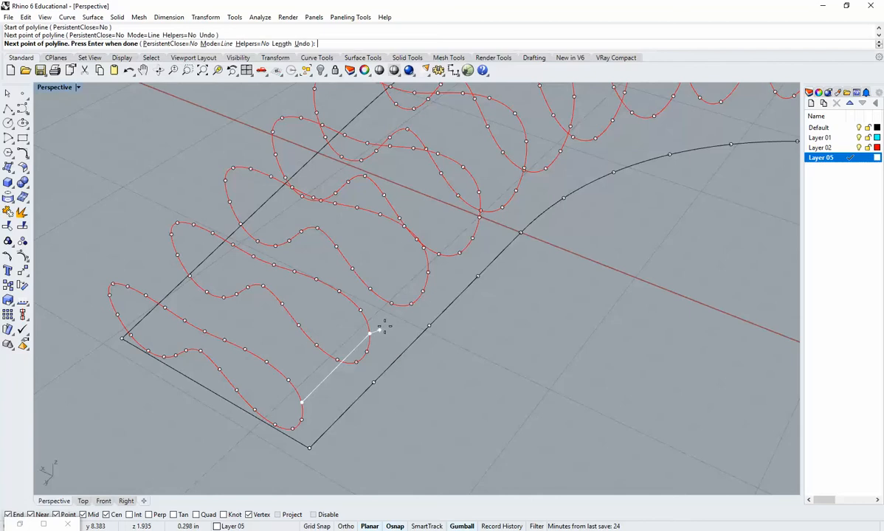
left_click(424, 289)
right_click_drag(424, 288, 459, 264)
left_click(425, 261)
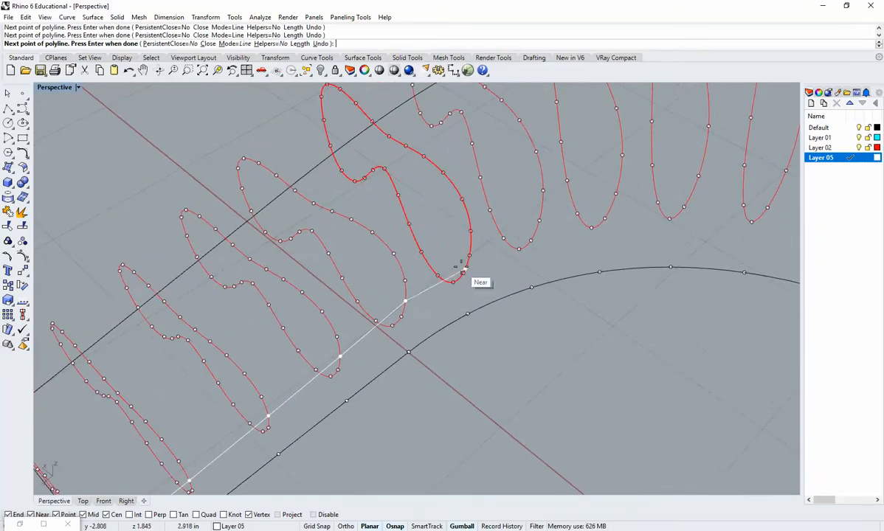
left_click(467, 257)
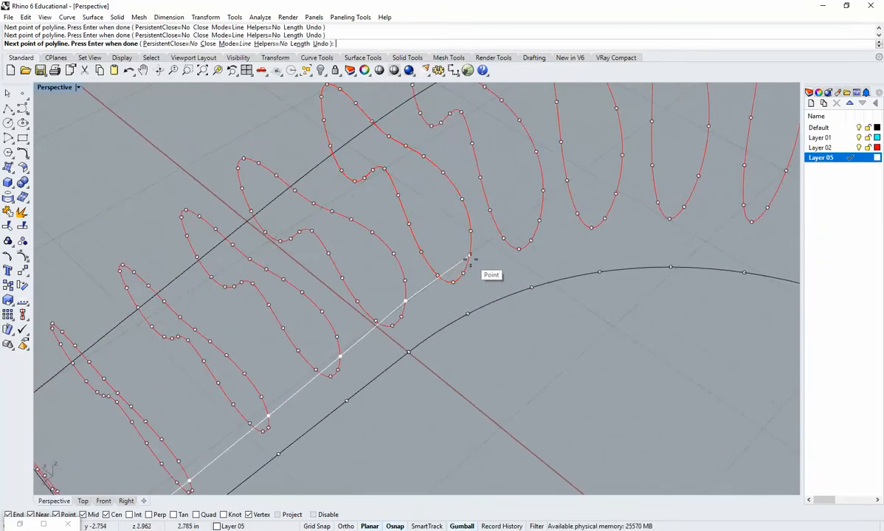
Continue the first polyline around the bend through the matching division points and finish it on the last section curve
right_click_drag(548, 233, 537, 249)
right_click_drag(515, 219, 538, 237)
left_click(548, 227)
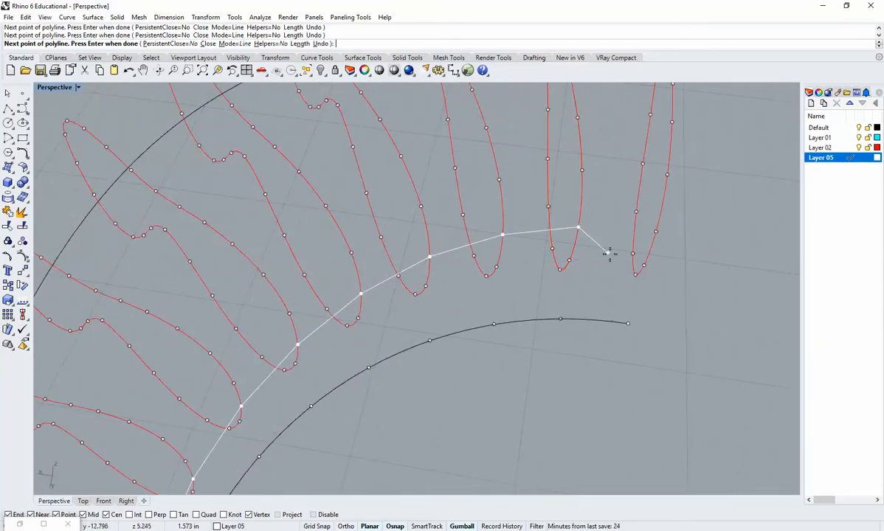
right_click_drag(610, 253, 322, 348)
left_click(615, 222)
key("Return")
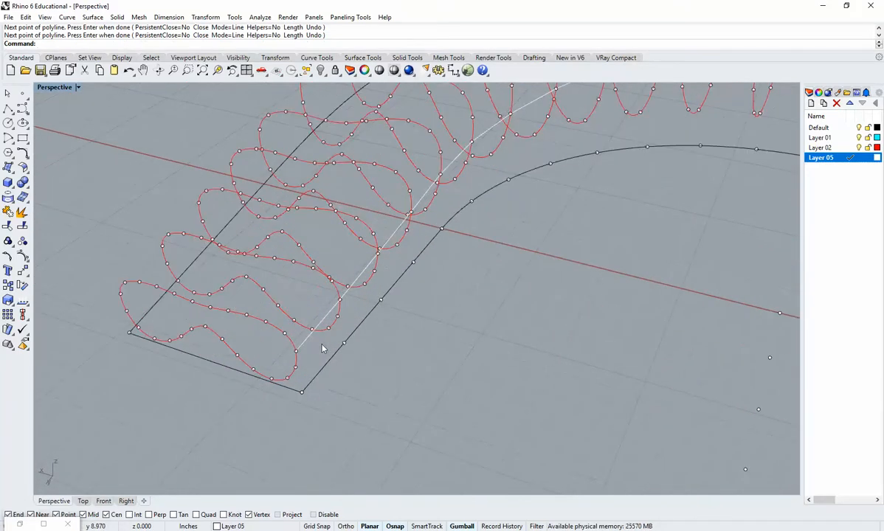
Start a second polyline one division point farther from the inner rail, snapping to matching points on the straight part's section curves
key("Return")
left_click(285, 333)
right_click_drag(322, 310, 298, 349)
left_click(294, 344)
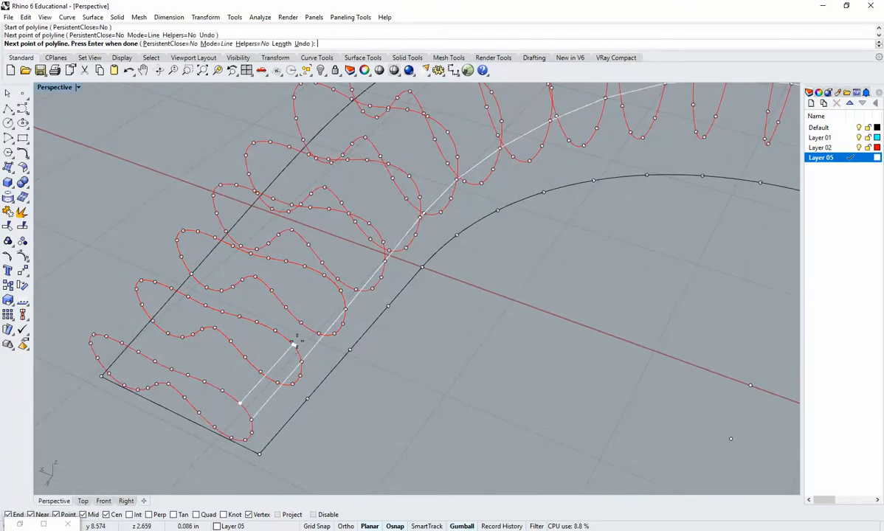
left_click(341, 293)
right_click_drag(379, 294, 360, 310)
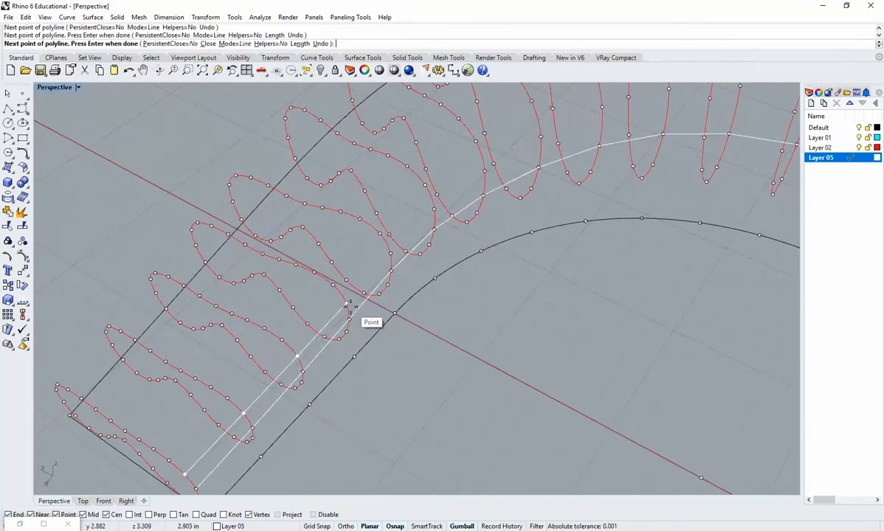
left_click(349, 306)
right_click_drag(374, 278, 364, 293)
left_click(371, 280)
left_click(417, 235)
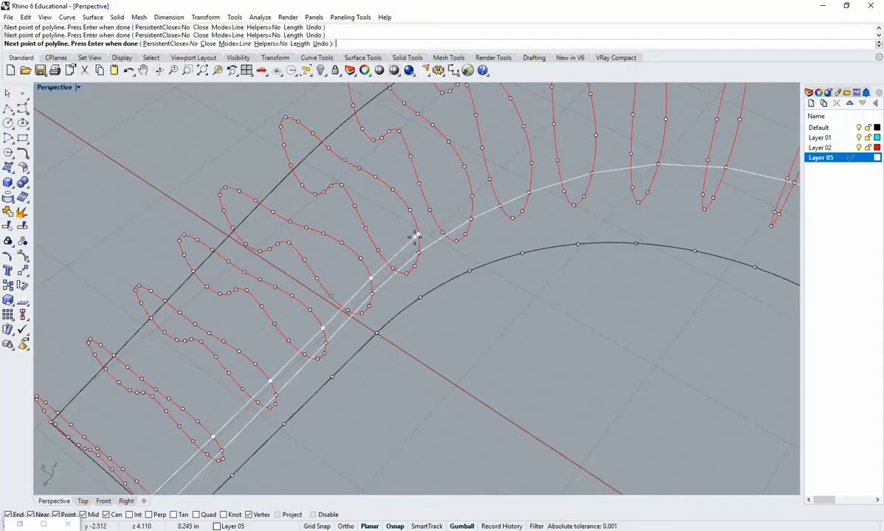
Carry the second polyline around the bend through its matching division points and end it on the last section curve
right_click_drag(415, 236, 426, 259)
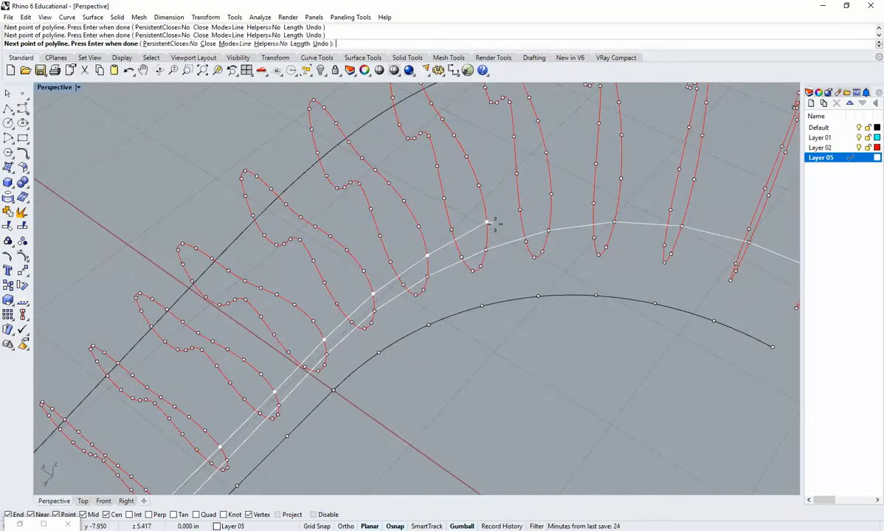
left_click(550, 194)
mouse_move(612, 217)
right_mouse_down()
mouse_move(555, 265)
mouse_move(584, 393)
mouse_move(542, 282)
mouse_move(609, 222)
right_mouse_up()
left_click(519, 257)
left_click(609, 218)
left_click(680, 225)
key("Return")
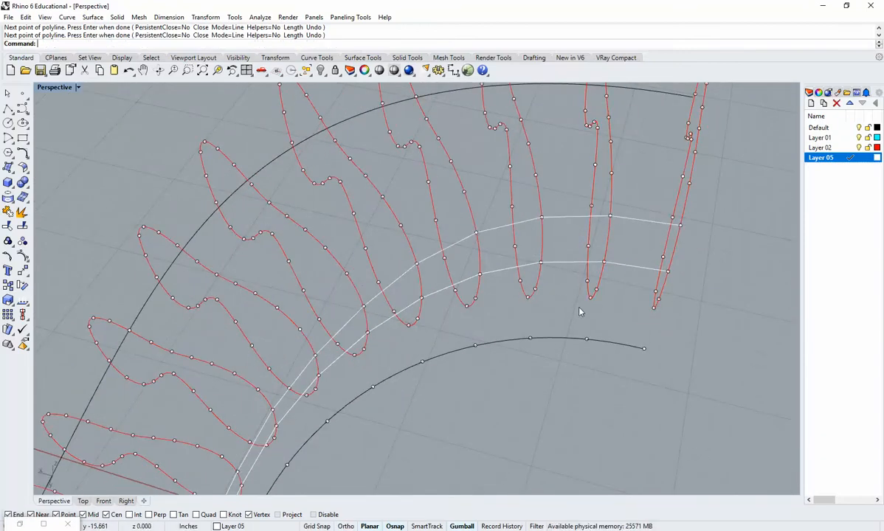
Start a third polyline at the next division point beyond the second one and snap it through the straight part's section curves
scroll(579, 309, "down", 6)
right_click_drag(521, 345, 488, 318)
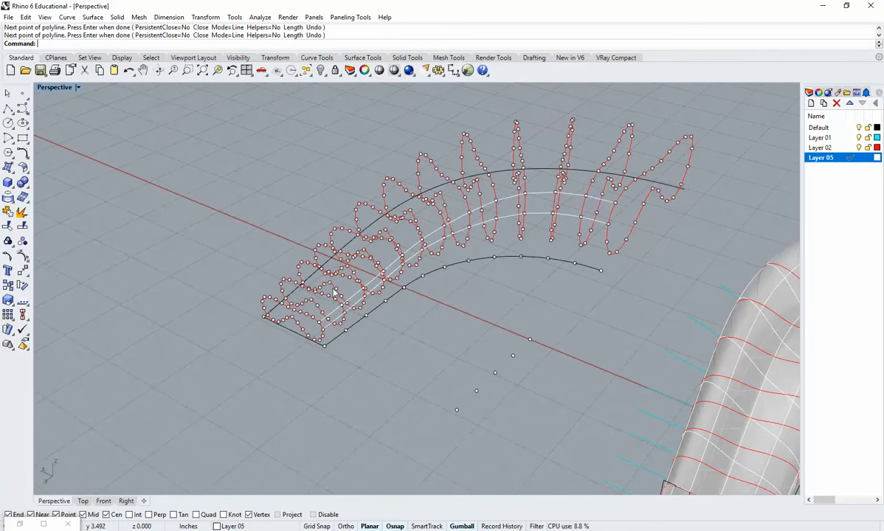
scroll(365, 343, "up", 8)
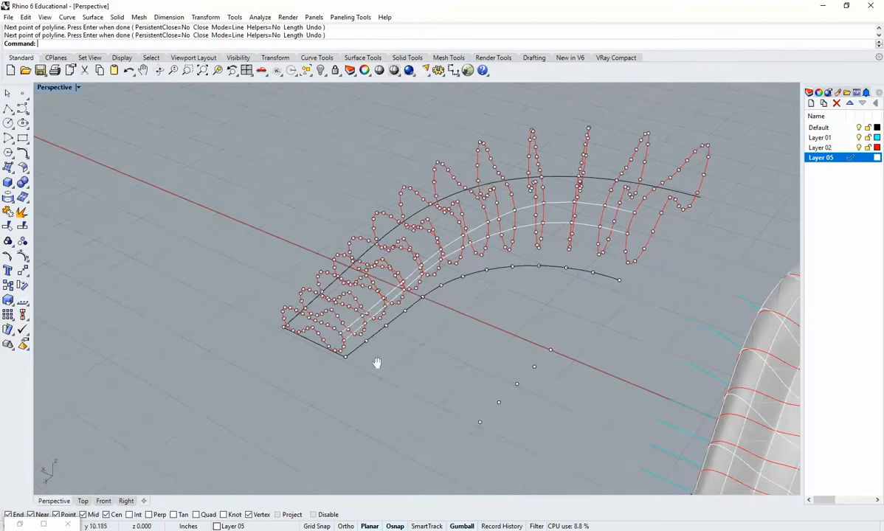
scroll(373, 344, "up", 3)
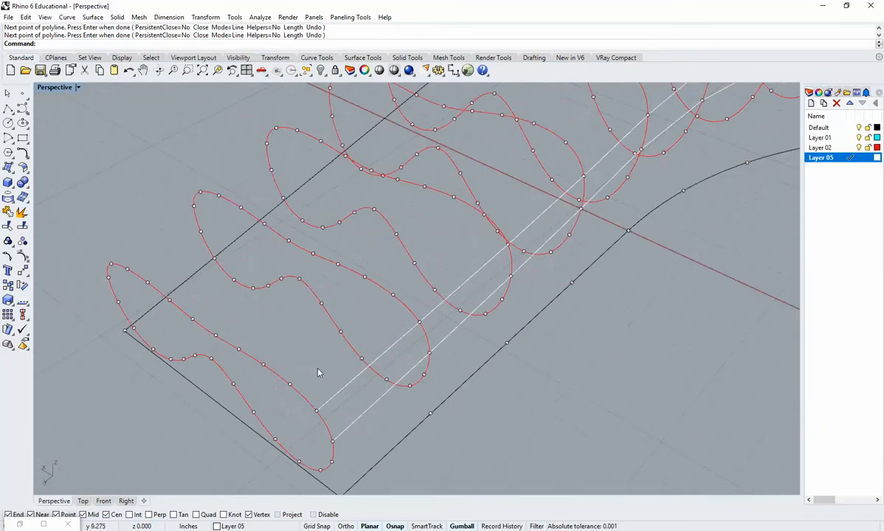
key("Return")
left_click(290, 383)
left_click(392, 295)
right_click_drag(457, 277, 421, 313)
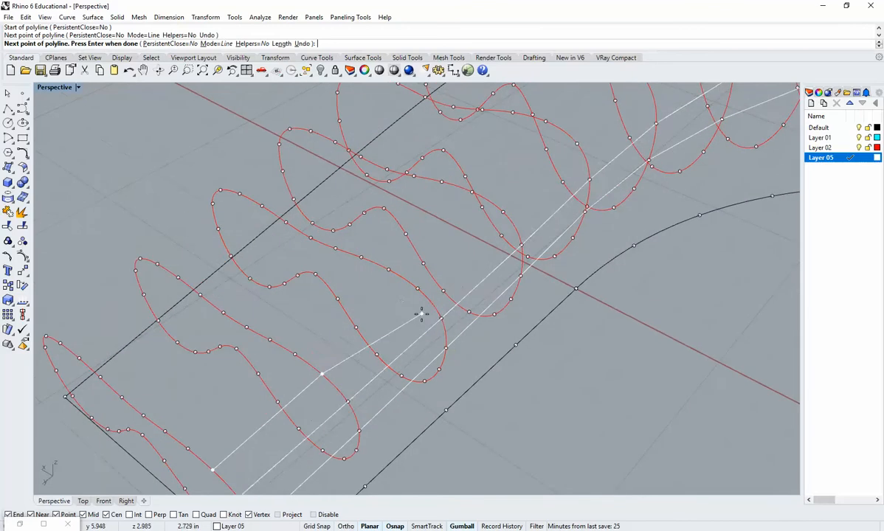
left_click(418, 289)
right_click_drag(475, 285, 402, 335)
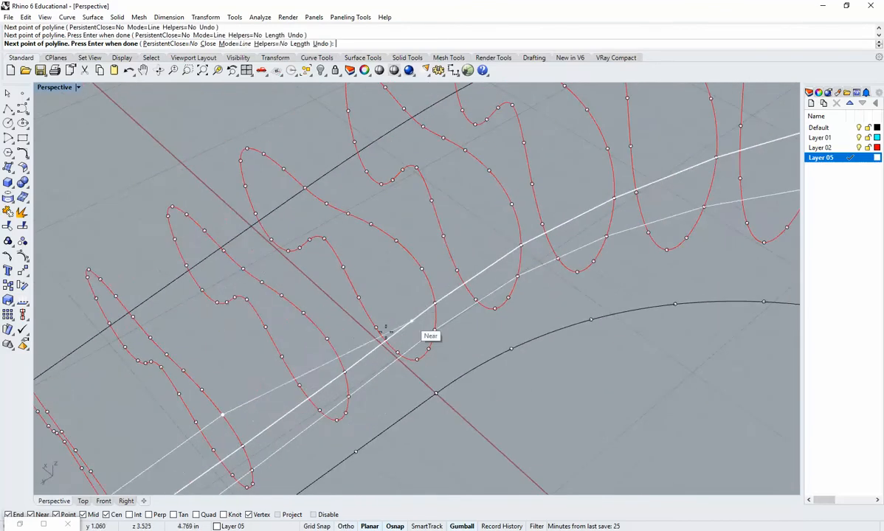
left_click(325, 340)
Extend the third polyline through the matching points of the curved part and finish it on the last section curve
right_click_drag(421, 270, 494, 273)
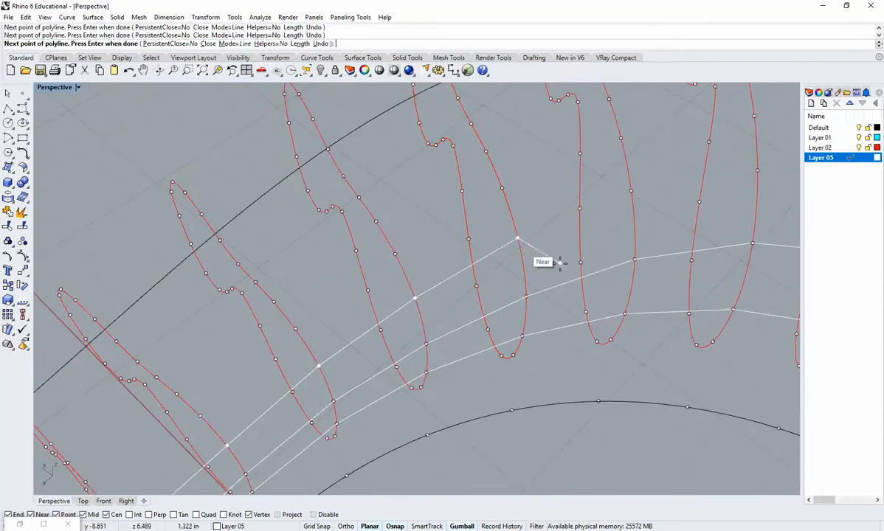
right_click_drag(560, 263, 481, 312)
left_click(525, 235)
left_click(562, 248)
mouse_move(565, 281)
right_mouse_down()
mouse_move(466, 332)
mouse_move(590, 304)
mouse_move(579, 291)
right_mouse_up()
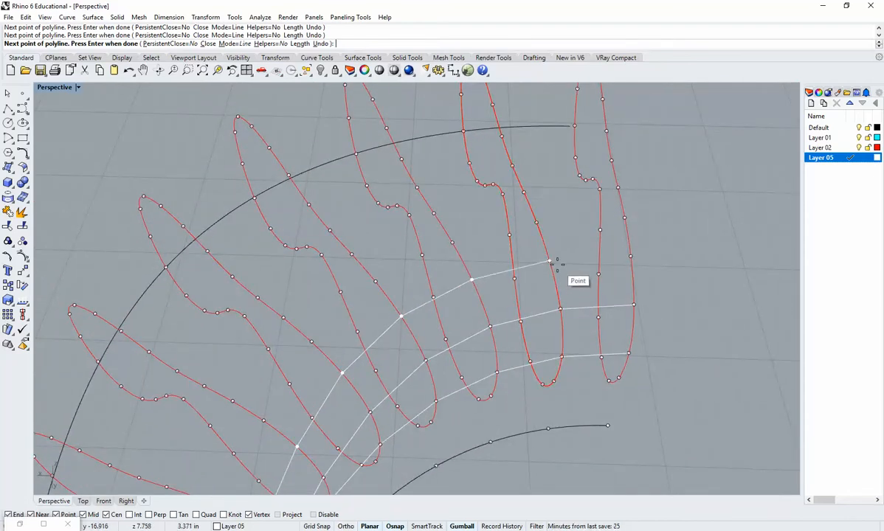
left_click(630, 257)
key("Return")
Compare the three lengthwise polylines with the lofted form and examine them from both ends of the section set
scroll(466, 385, "down", 4)
right_click_drag(461, 395, 601, 360, "shift")
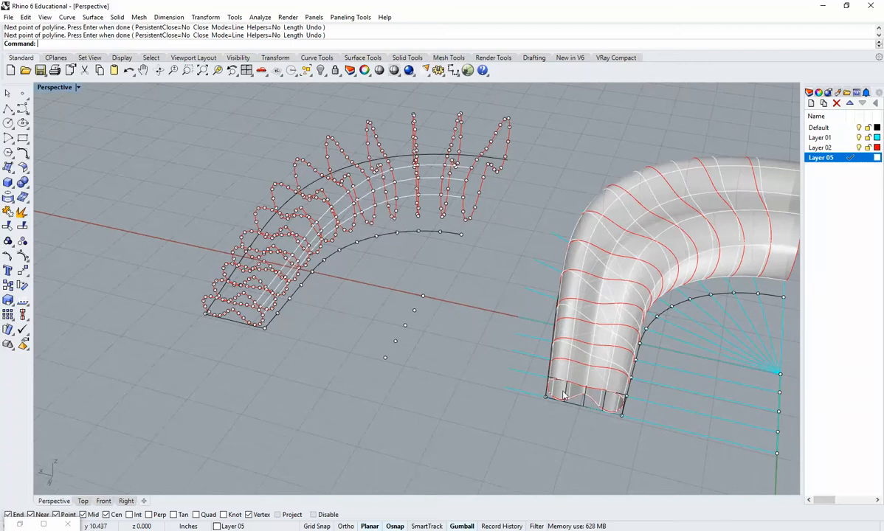
right_click_drag(381, 331, 301, 295)
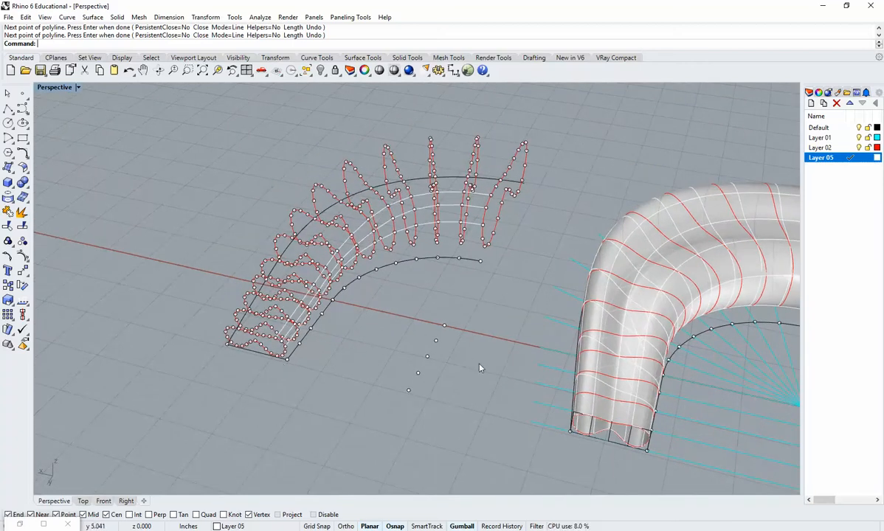
right_click_drag(425, 360, 399, 305)
scroll(387, 252, "up", 6)
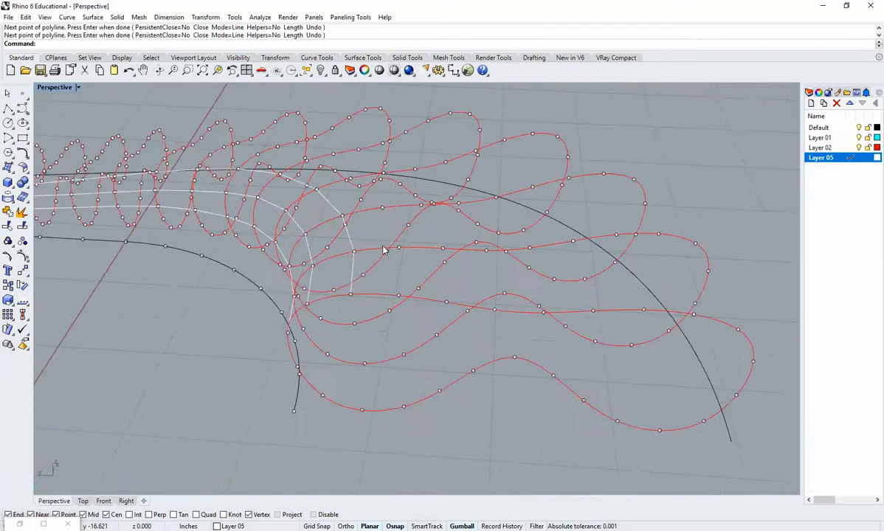
right_click_drag(385, 251, 526, 254)
mouse_move(495, 330)
right_mouse_down("shift")
mouse_move(528, 293)
mouse_move(487, 317)
right_mouse_up("shift")
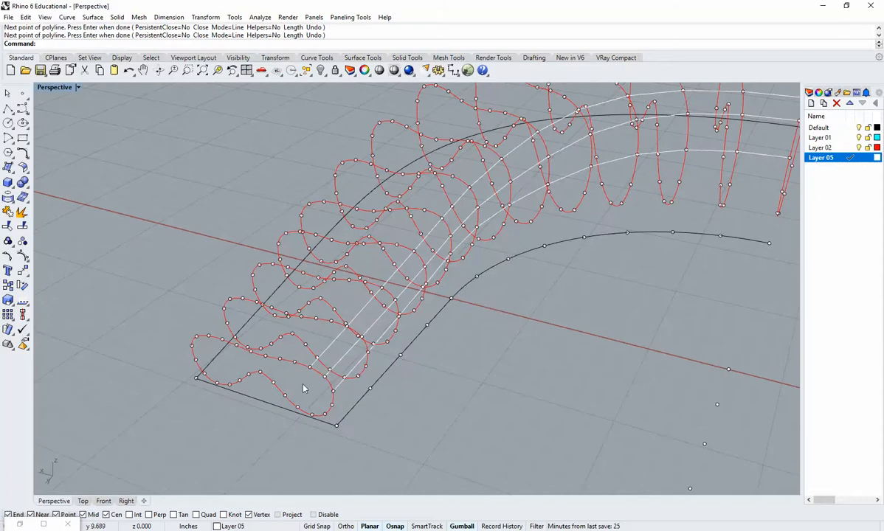
Start a fourth polyline at the next division point beyond the third one and snap it to matching points along the straight part
right_click(301, 380)
left_click(295, 363)
right_click_drag(334, 352, 317, 375)
left_click(297, 371)
scroll(316, 376, "up", 3)
left_click(274, 398)
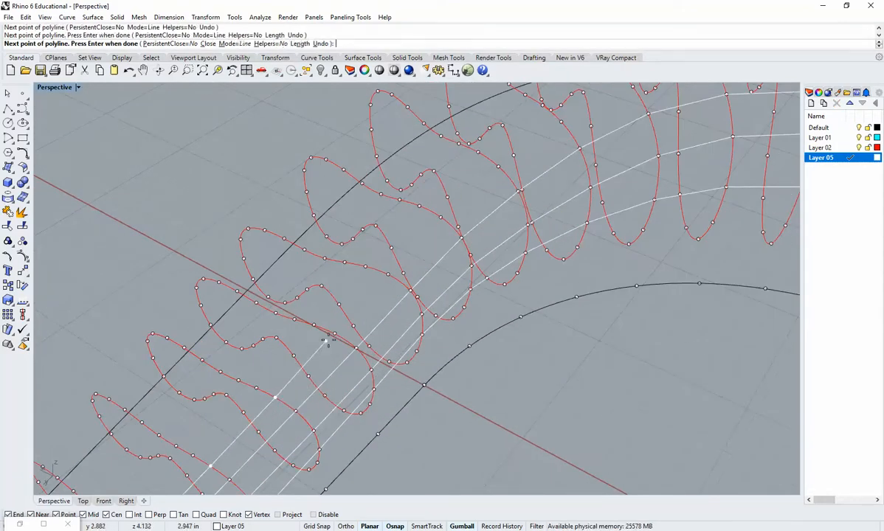
left_click(335, 334)
left_click(387, 277)
Extend the fourth polyline through the matching division points of the section curves into the curved part
right_click_drag(422, 273, 413, 301)
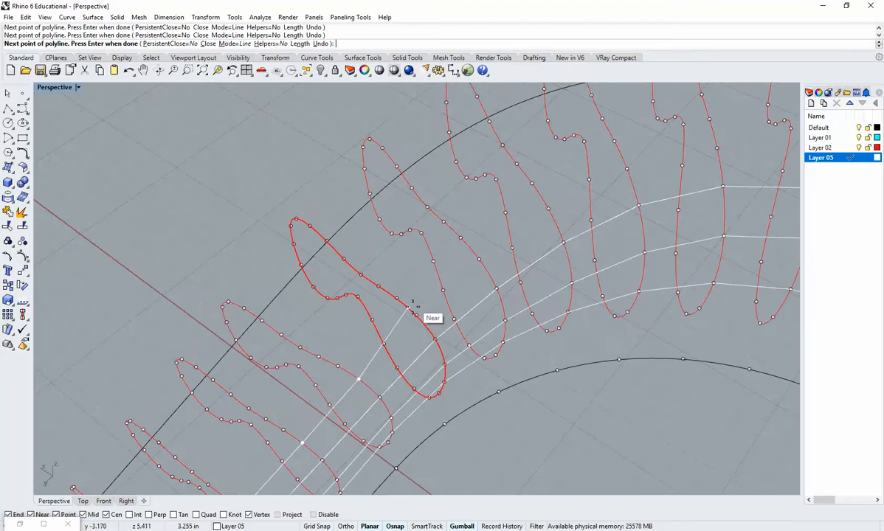
left_click(416, 316)
left_click(478, 262)
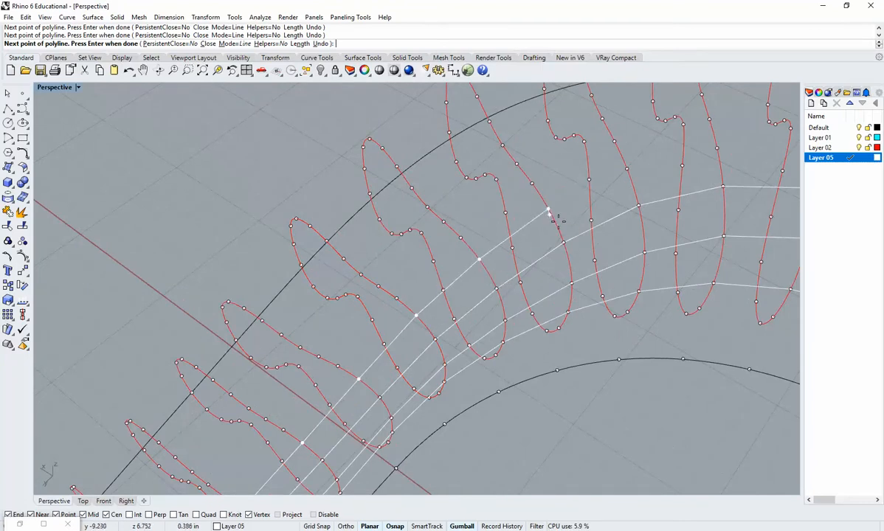
right_click_drag(554, 217, 509, 287)
left_click(548, 244)
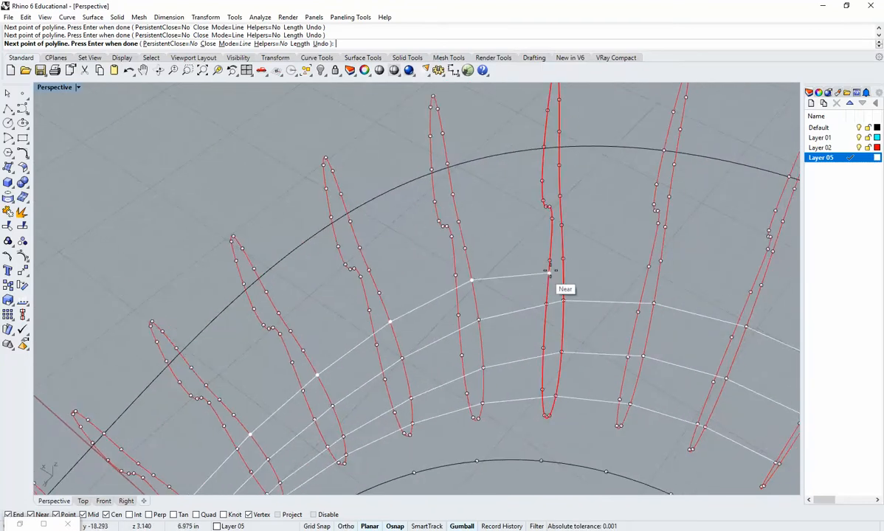
left_click(562, 259)
Continue the fourth polyline through the remaining matching division points and finish it on the last section curve
scroll(569, 284, "down", 3)
right_click_drag(570, 295, 578, 272, "shift")
left_click(540, 263)
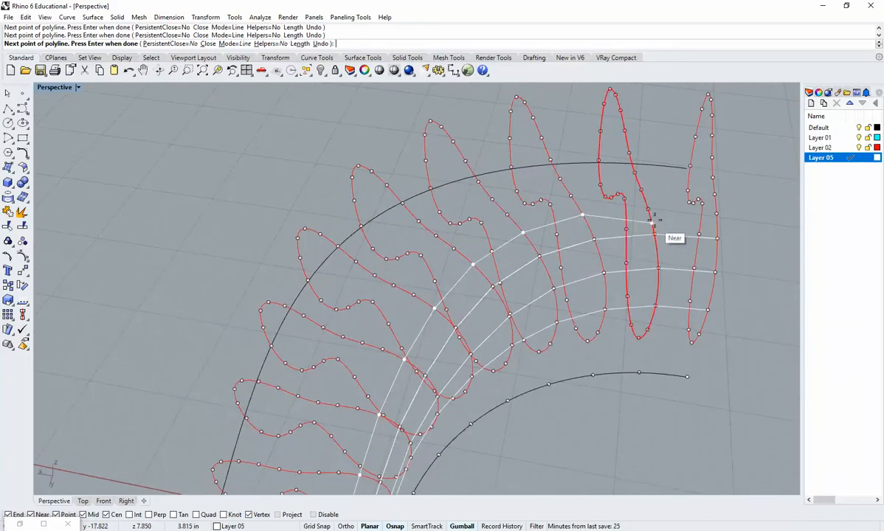
left_click(649, 210)
left_click(724, 214)
key("Return")
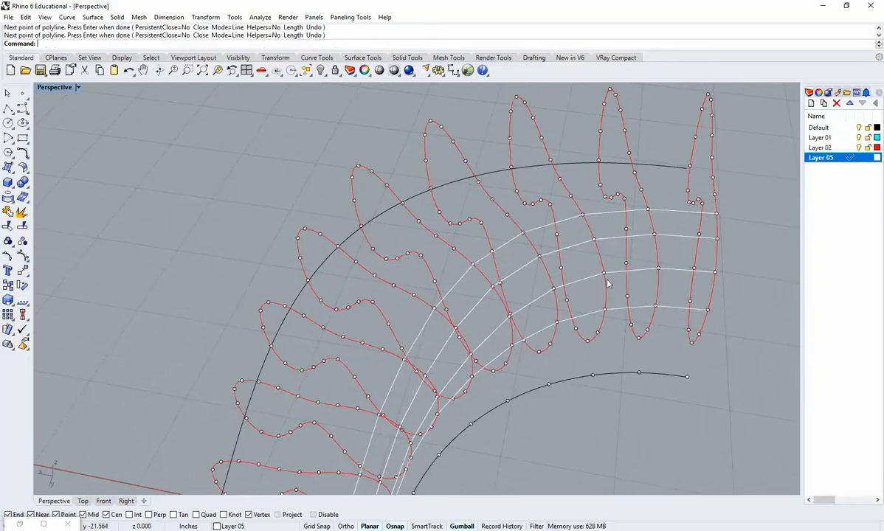
Compare the four lengthwise polylines with the lofted form and examine them closely along the straight part's sections
right_click_drag(607, 282, 528, 309)
scroll(579, 334, "down", 3)
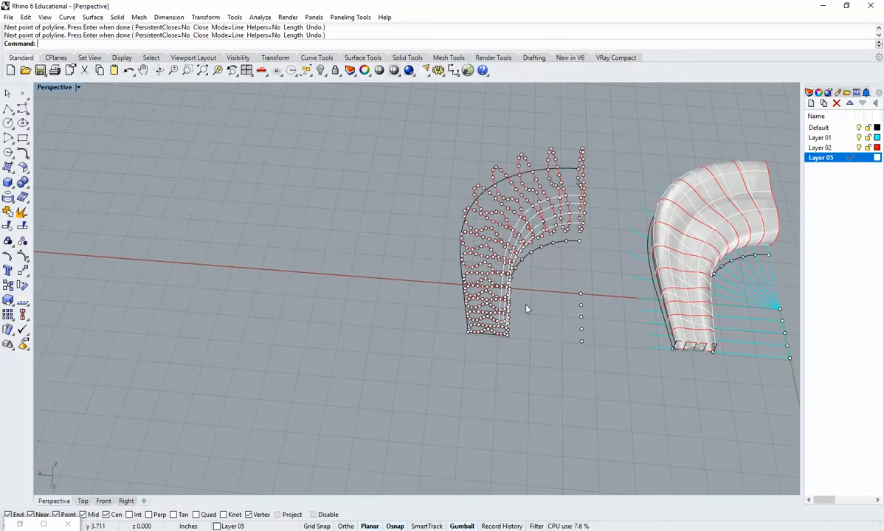
right_click_drag(448, 223, 406, 223, "shift")
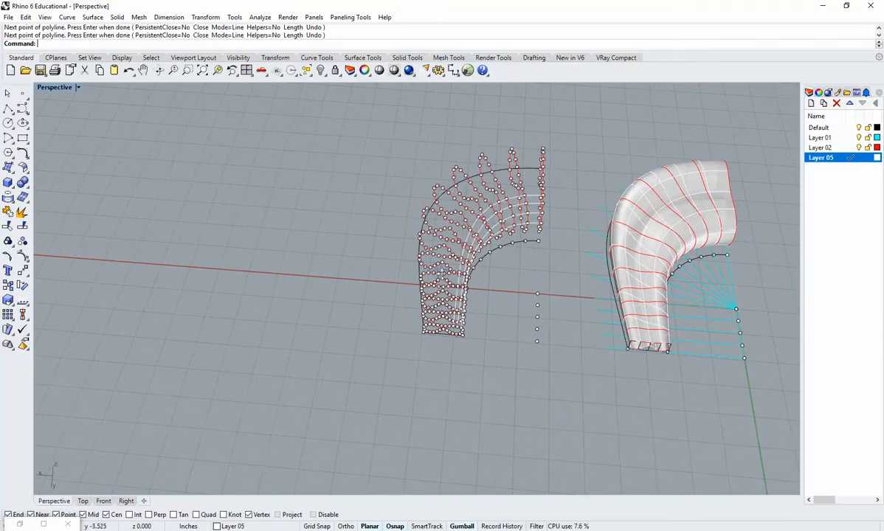
right_click_drag(442, 271, 447, 249)
key("ctrl+w")
left_click_drag(496, 271, 424, 202)
right_click_drag(516, 317, 453, 249)
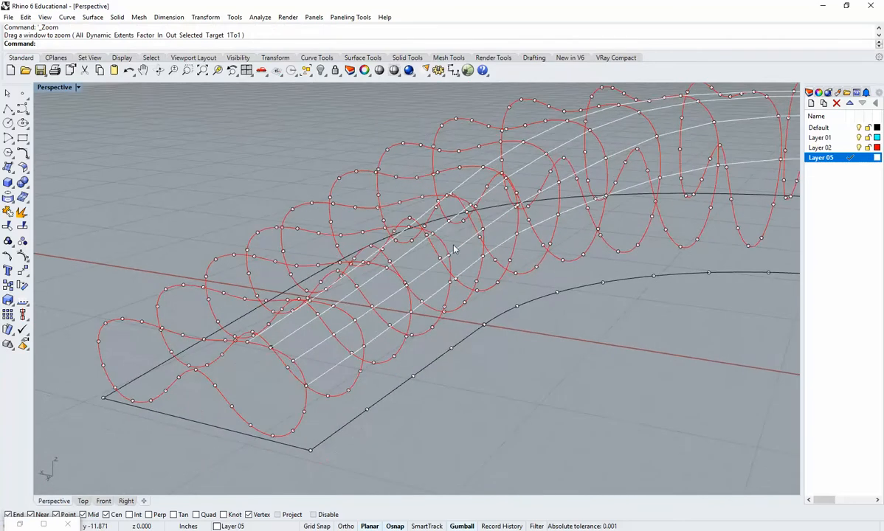
right_click_drag(428, 215, 489, 298)
scroll(476, 263, "up", 3)
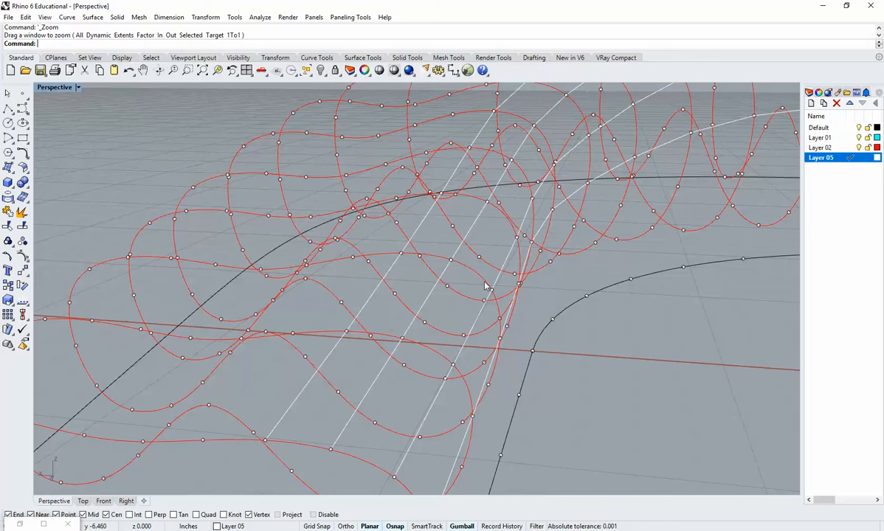
scroll(487, 310, "down", 8)
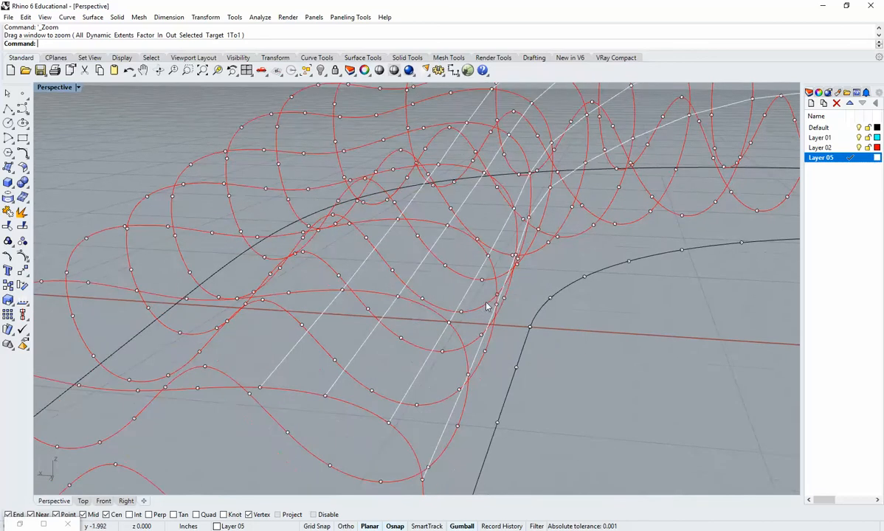
Duplicate the whole section set with its points, guide curves and polylines along the Y axis into empty space
right_click_drag(502, 318, 405, 219)
scroll(484, 286, "down", 5)
left_click_drag(363, 144, 555, 385)
right_click_drag(555, 385, 505, 317)
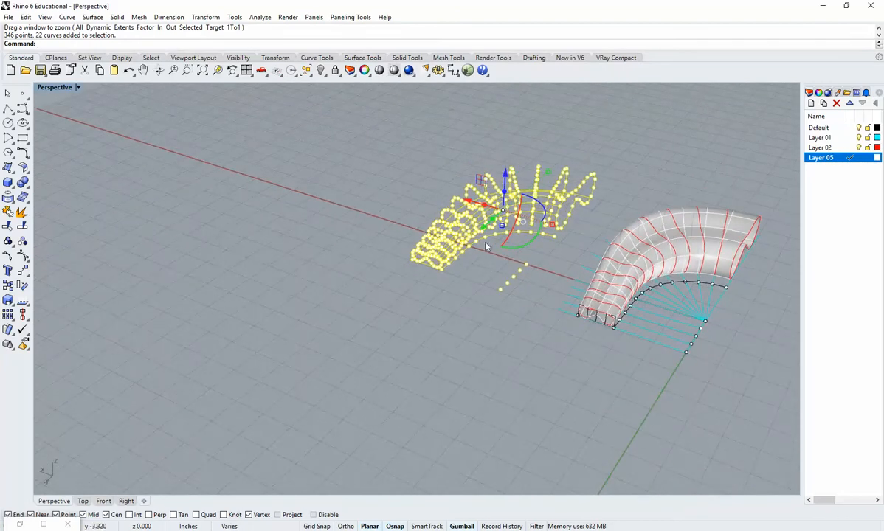
left_click_drag(487, 247, 361, 357)
left_click_drag(334, 391, 303, 369)
right_click_drag(447, 388, 509, 346, "shift")
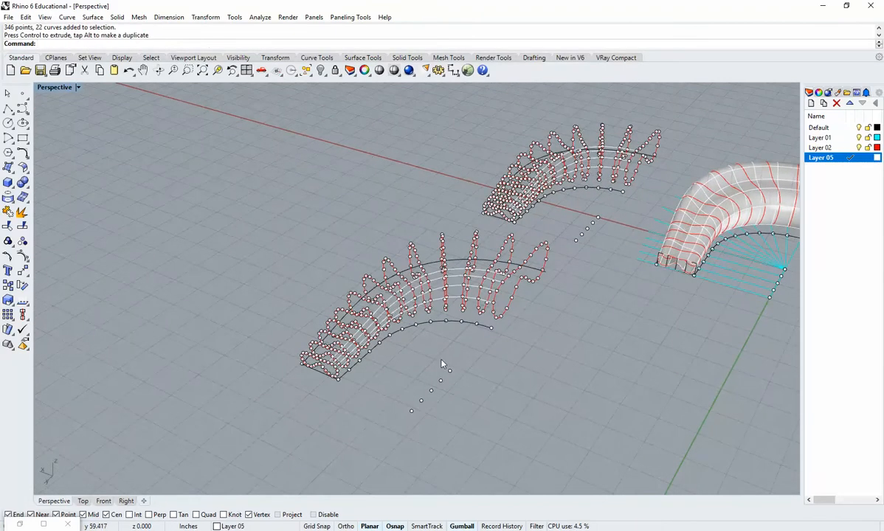
Delete the division points on the copied curves with SelPt, excluding the original objects' points and the copy's five separate points from the selection
scroll(413, 354, "down", 3)
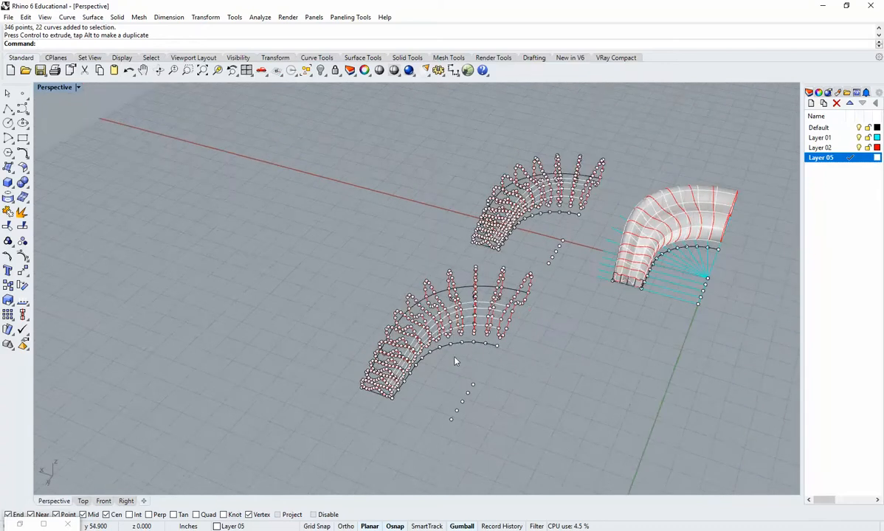
type("SelPt")
key("Return")
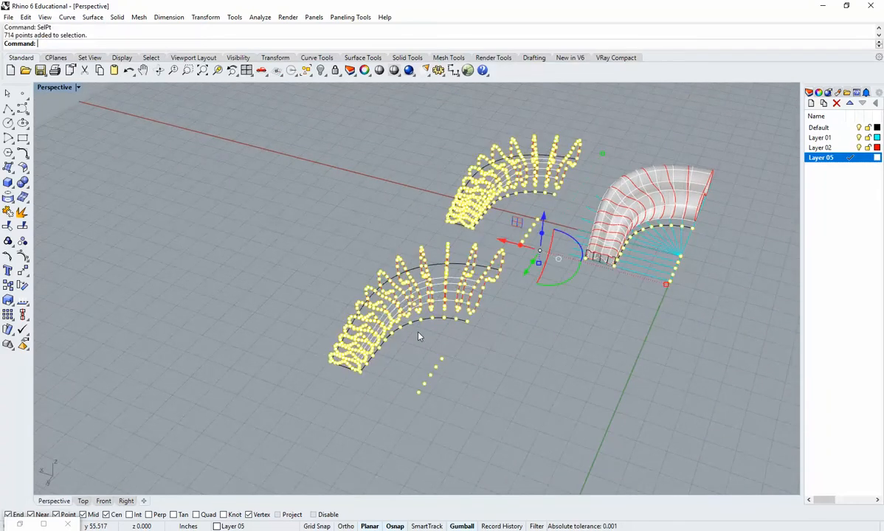
right_click_drag(418, 336, 507, 280)
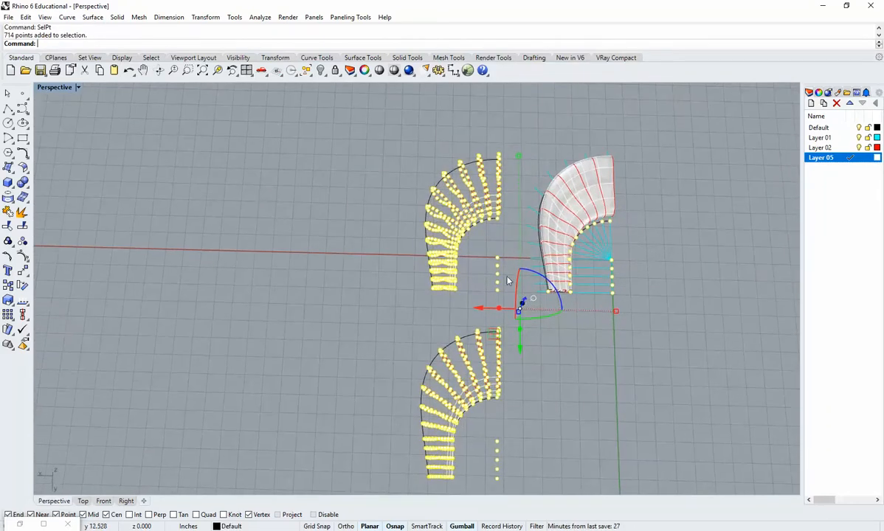
left_click_drag(345, 129, 681, 316, "ctrl")
right_click_drag(664, 340, 561, 348)
scroll(507, 375, "up", 5)
left_click_drag(454, 283, 540, 390, "ctrl")
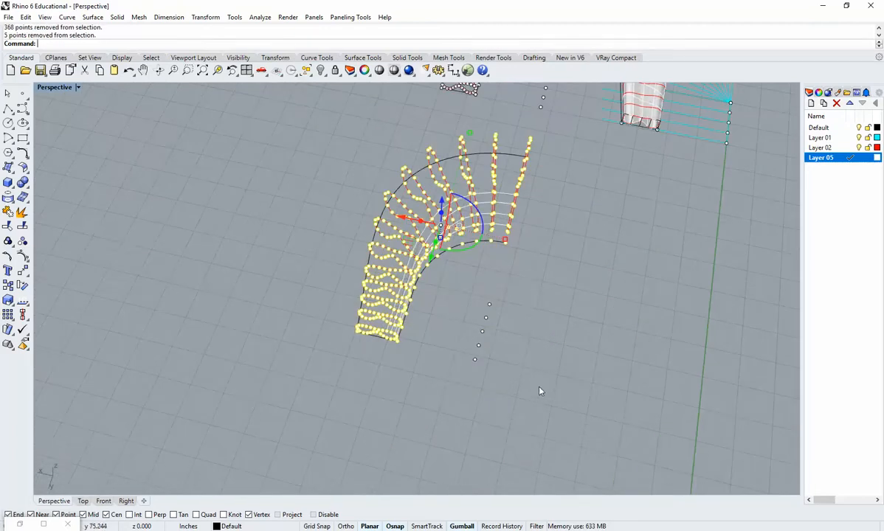
right_click_drag(540, 391, 463, 344)
scroll(400, 286, "up", 3)
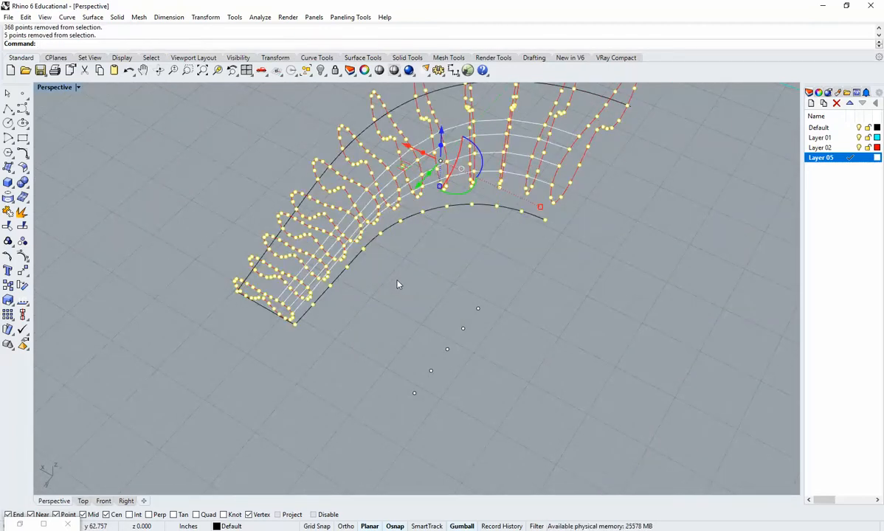
key("Delete")
Delete the four lengthwise polylines from the copied section set
right_click_drag(398, 286, 469, 332)
scroll(480, 317, "down", 3)
scroll(436, 281, "up", 5)
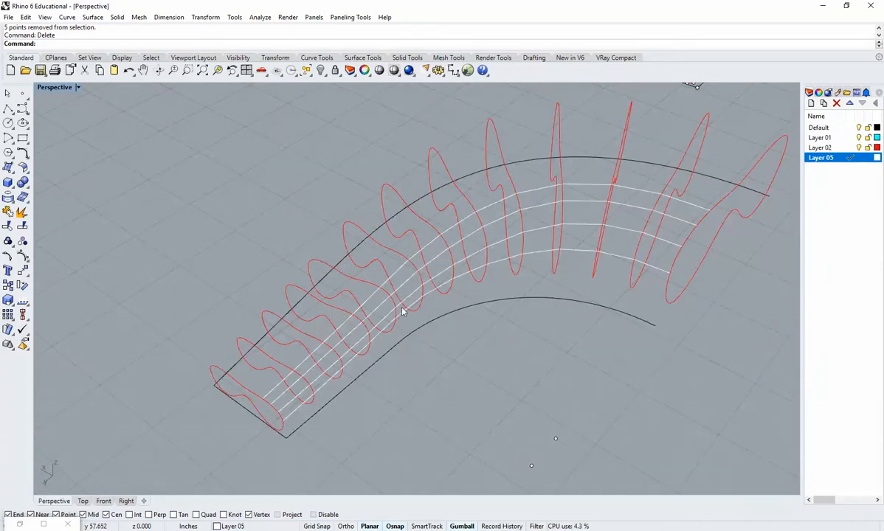
scroll(332, 383, "up", 3)
left_click(294, 412)
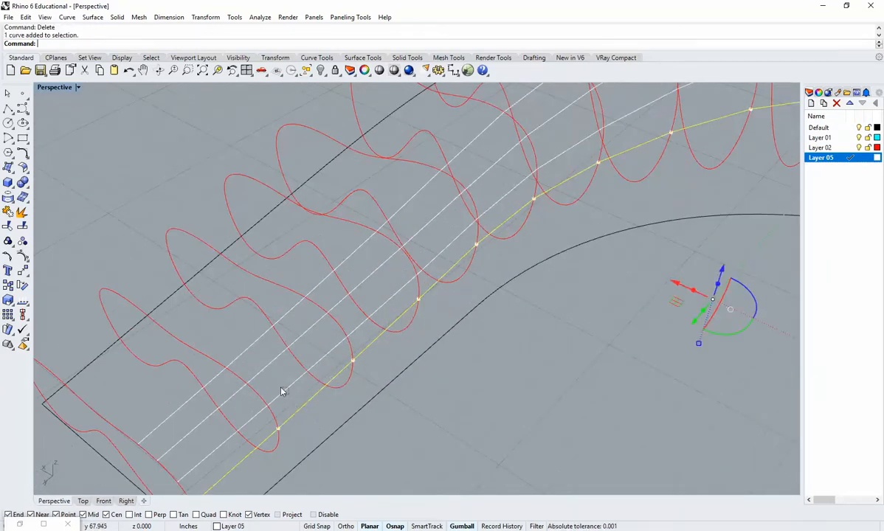
left_click(274, 397, "shift")
left_click(260, 371, "shift")
left_click(250, 344, "shift")
key("Delete")
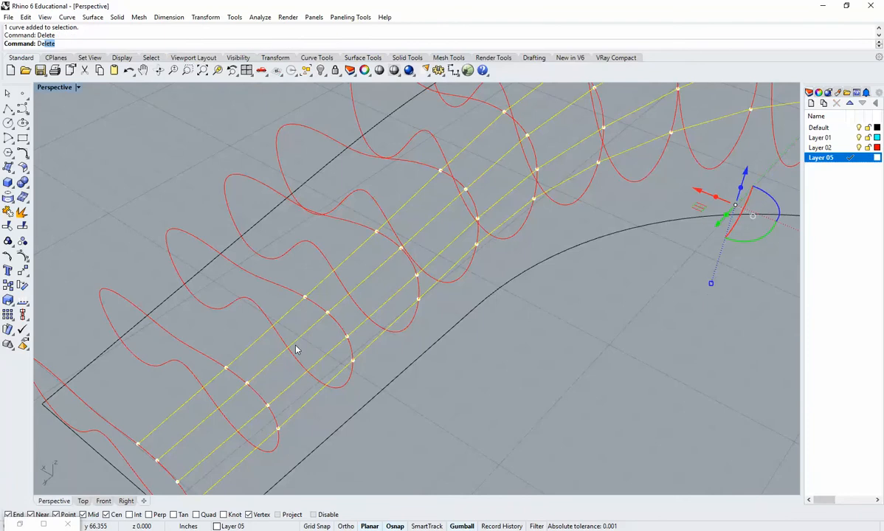
Make Layer 01 the current layer and examine the copied section curves near the straight end
scroll(309, 348, "down", 5)
right_click_drag(330, 348, 354, 328)
left_click(849, 138)
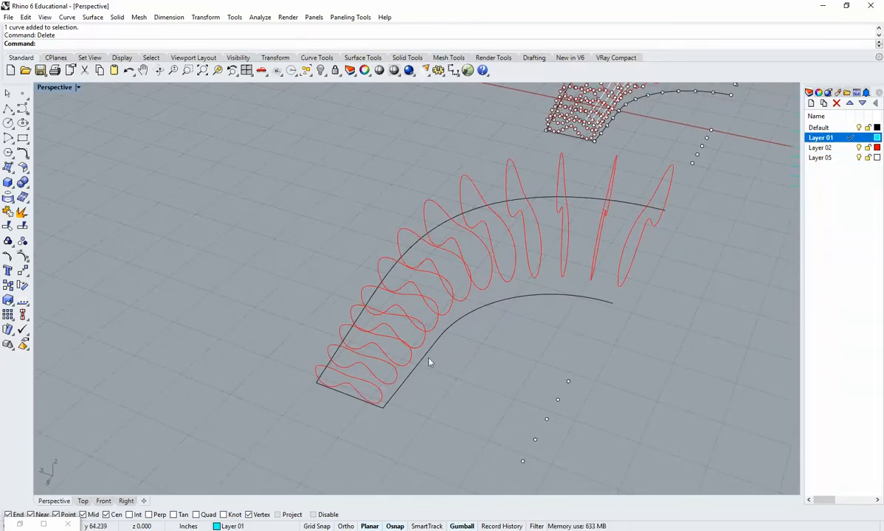
right_click_drag(431, 372, 417, 393)
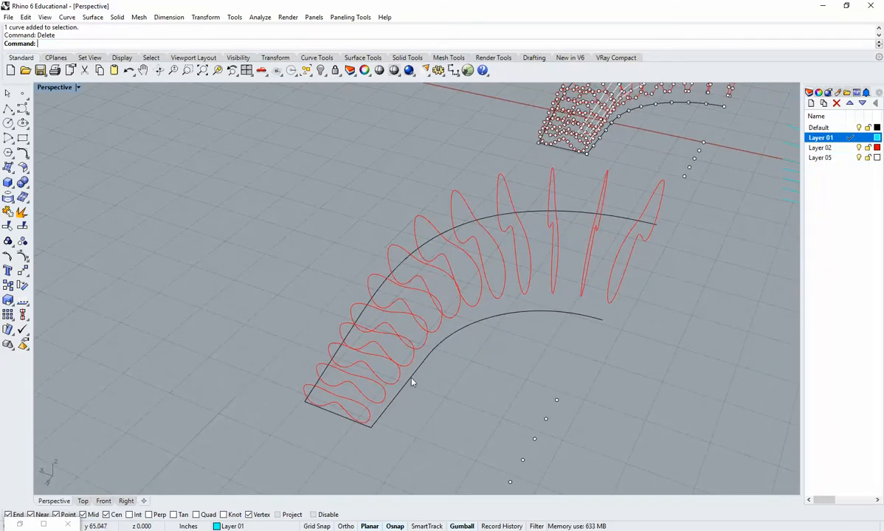
right_click_drag(406, 399, 412, 394, "shift")
key("ctrl+w")
left_click_drag(413, 417, 335, 338)
right_click_drag(359, 359, 370, 333)
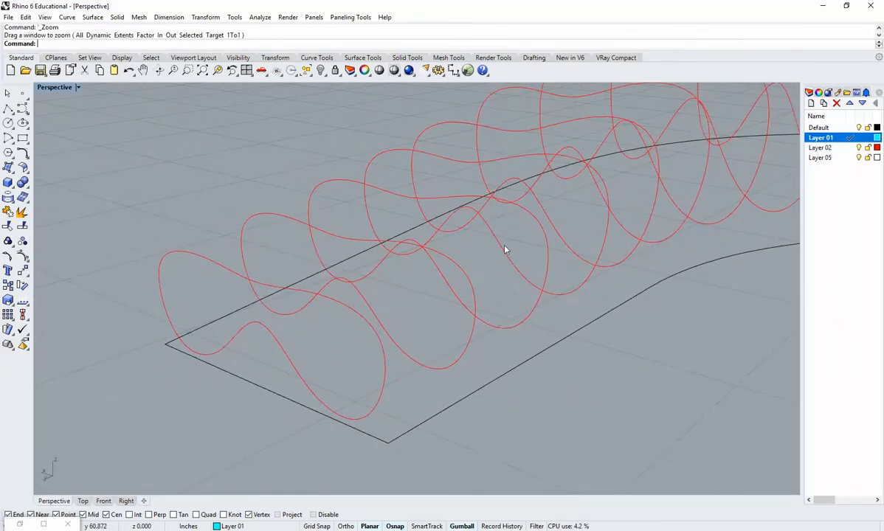
right_click_drag(505, 250, 385, 380)
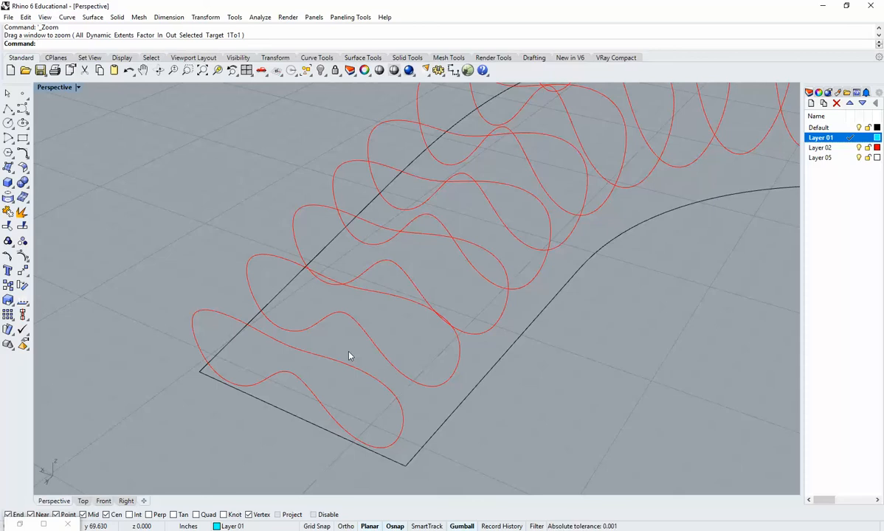
right_click_drag(349, 356, 426, 389)
type("O")
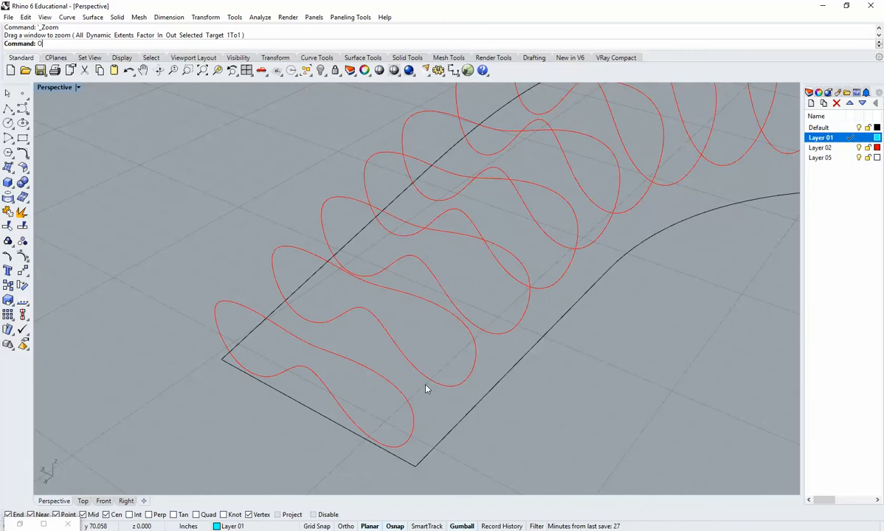
type("ffset")
key("Return")
left_click(96, 44)
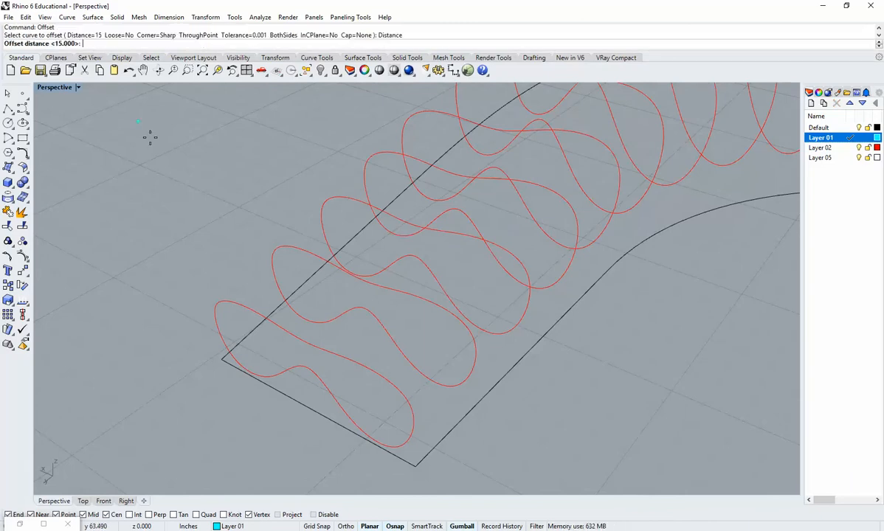
type("1")
key("Return")
left_click(357, 357)
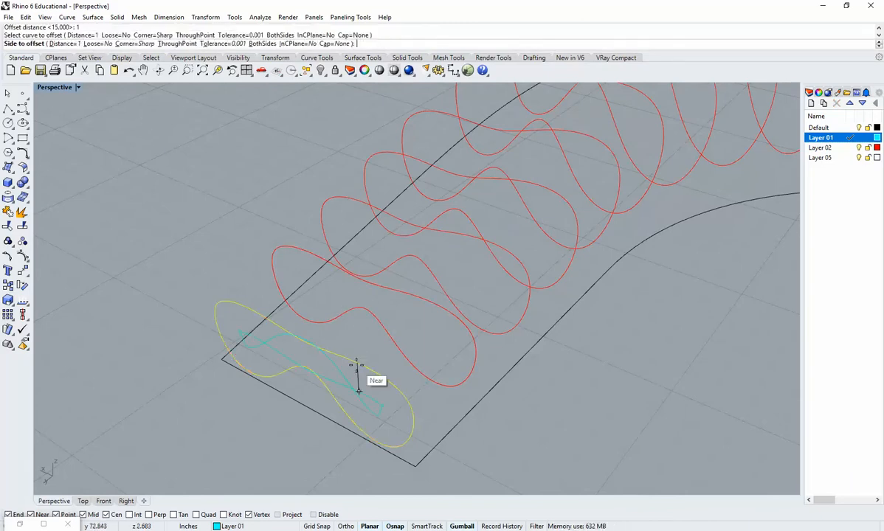
key("Escape")
Try to offset the copied set's first section curve at the straight end by -0.12 and by 0.12
key("Return")
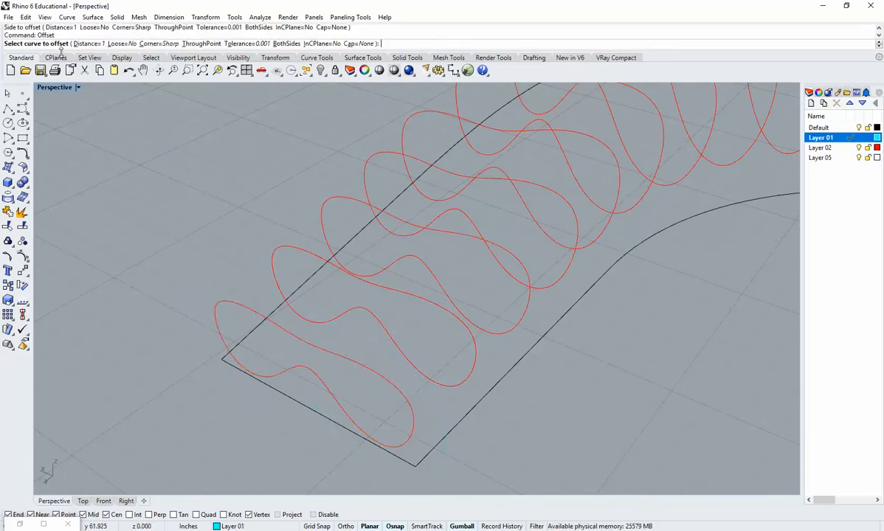
left_click(81, 43)
type("-.12")
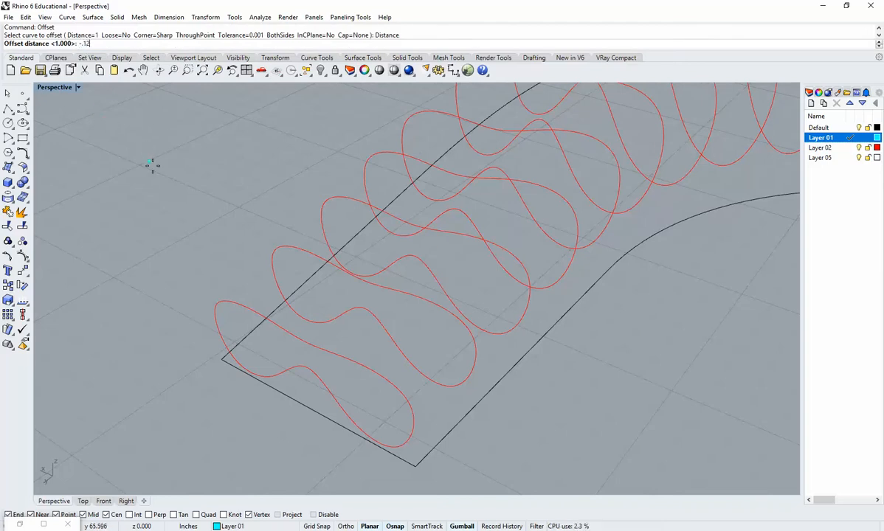
key("Return")
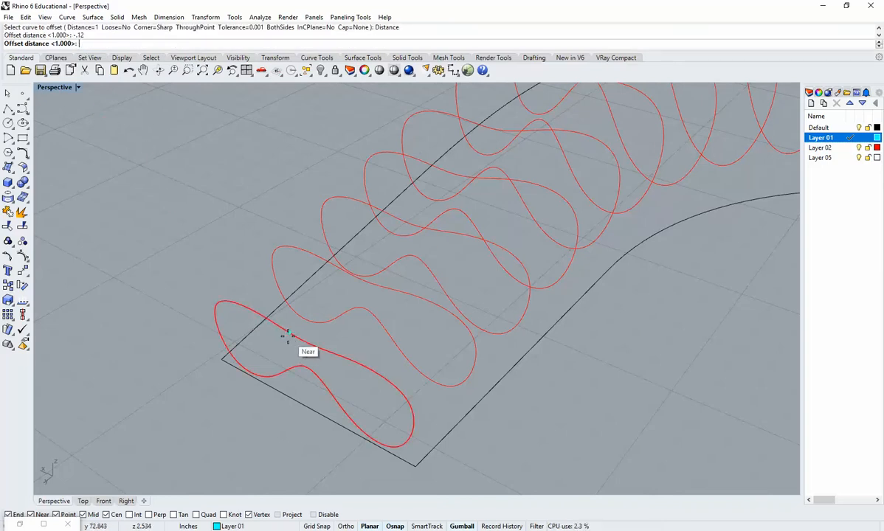
left_click(289, 332)
left_click(331, 322)
left_click(340, 351)
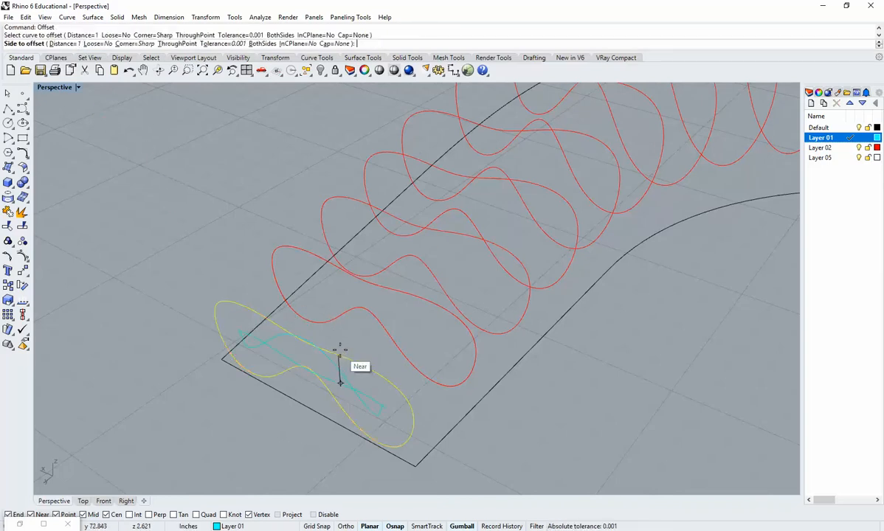
left_click(62, 44)
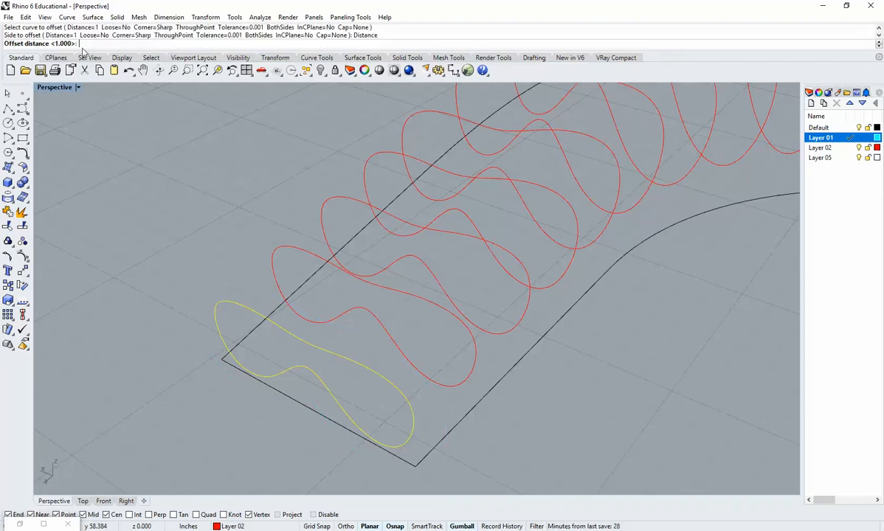
type("0.12")
key("Return")
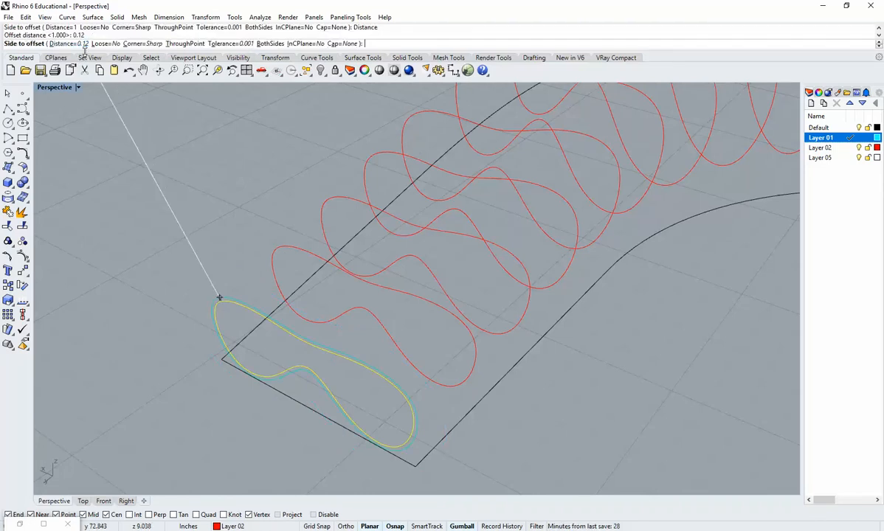
left_click(342, 352)
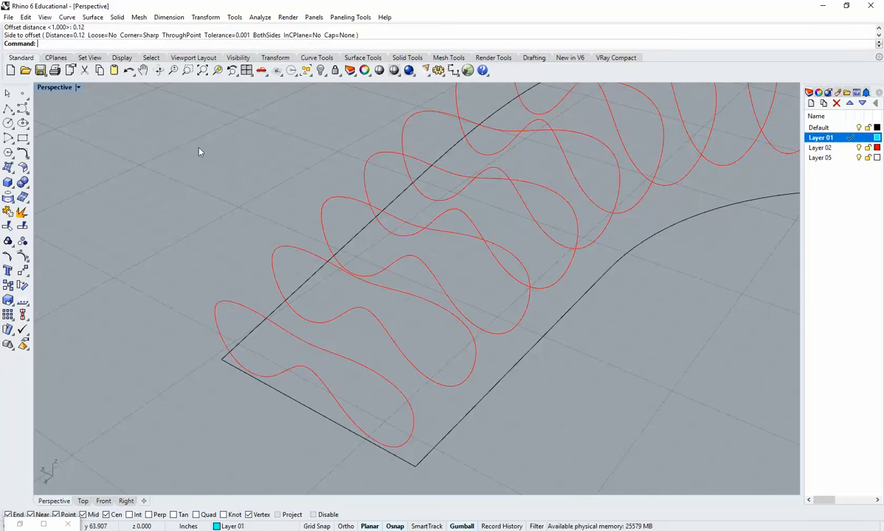
Offset the copied set's first section curve at the straight end outward by 0.15
key("Return")
left_click(90, 44)
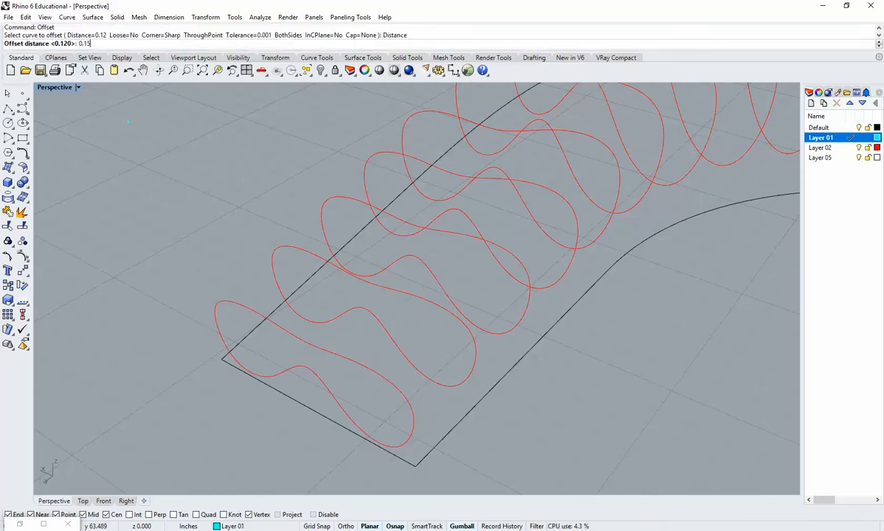
key("Return")
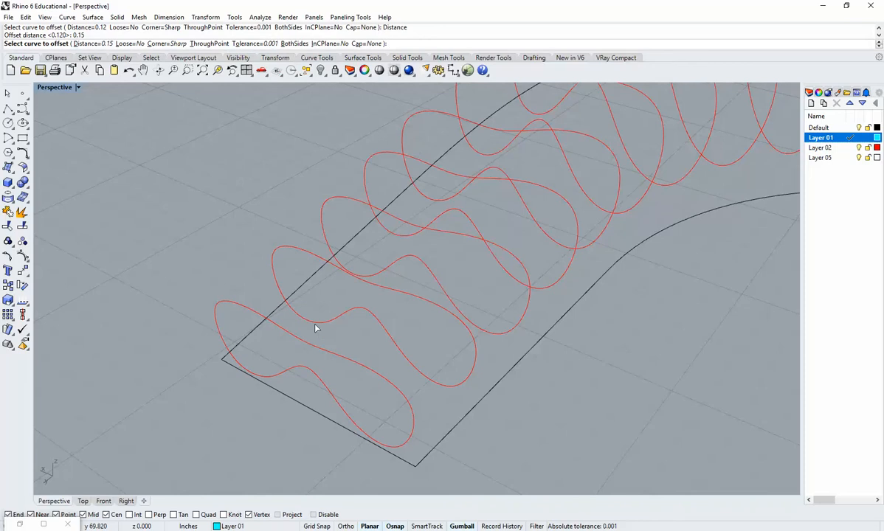
left_click(314, 346)
left_click(329, 347)
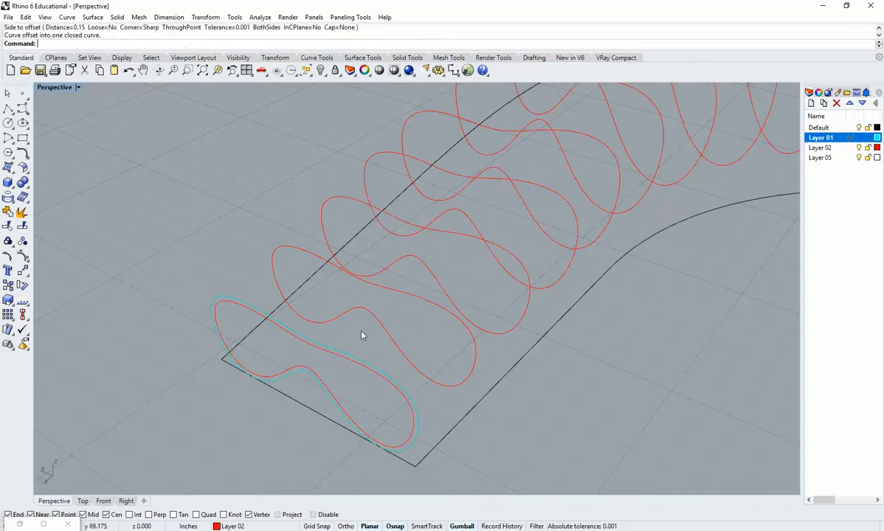
Offset the second and third section curves from the straight end outward by 0.15
right_click_drag(360, 336, 404, 289)
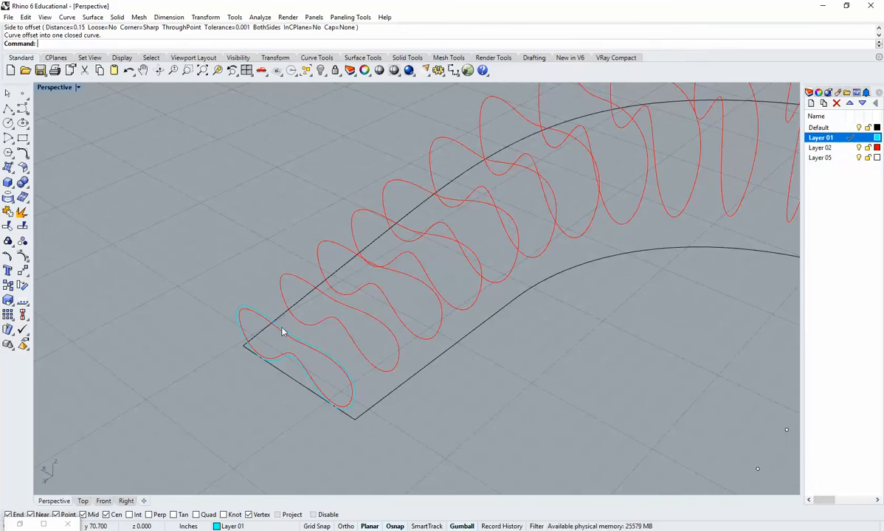
right_click_drag(316, 341, 318, 366)
scroll(318, 366, "up", 4)
key("Return")
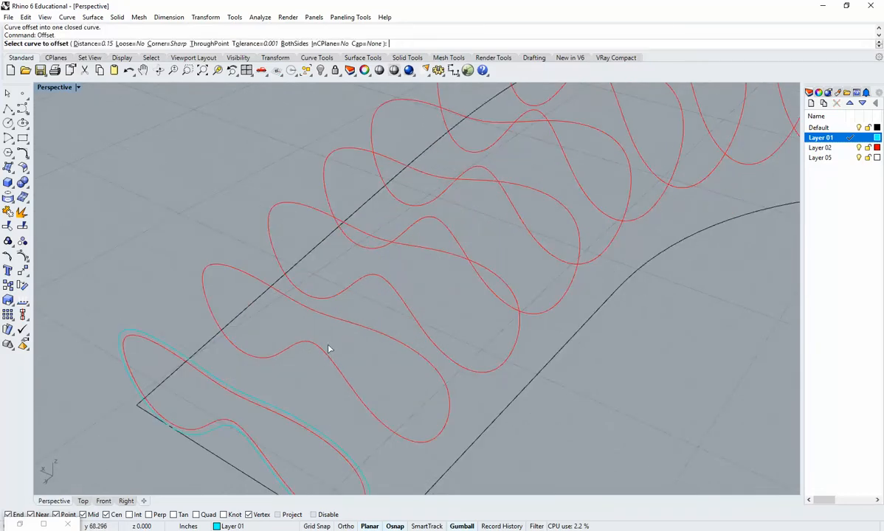
left_click(340, 316)
left_click(358, 299)
right_click_drag(357, 305, 333, 315)
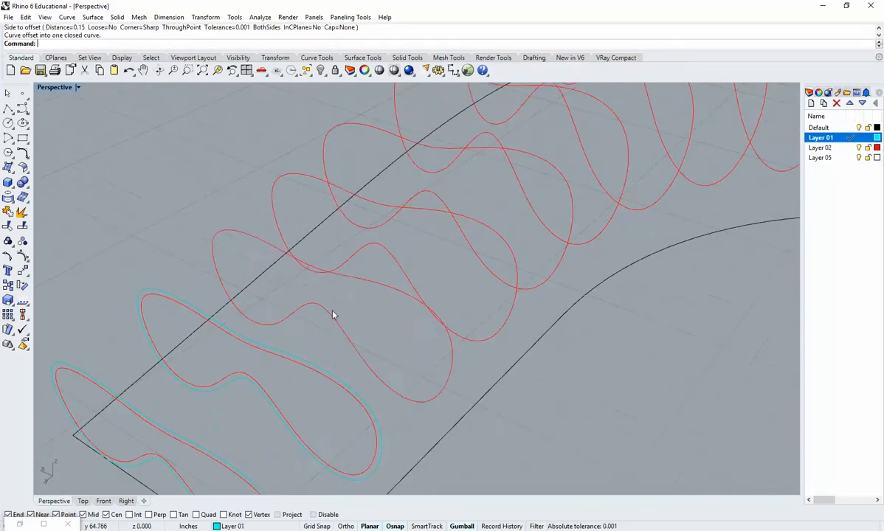
left_click(369, 285)
key("Return")
left_click(372, 272)
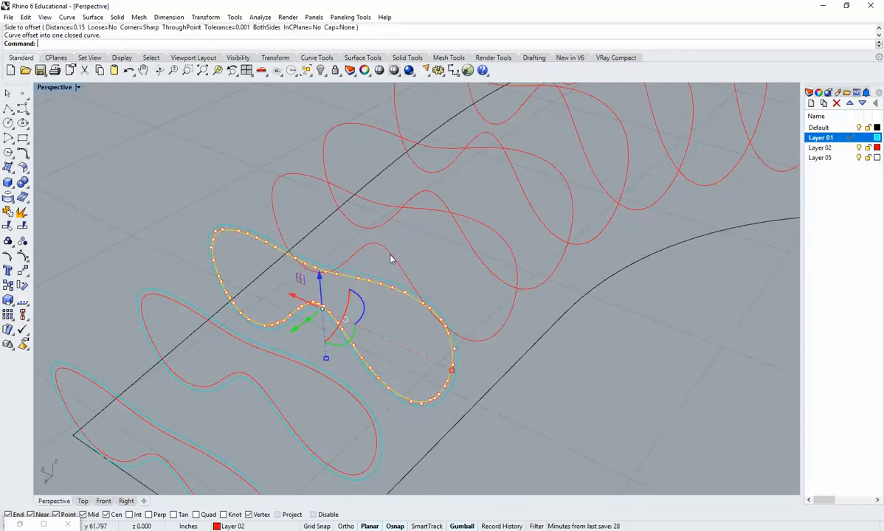
key("Escape")
Offset the fourth and fifth section curves outward by 0.15
right_click_drag(406, 258, 352, 273)
key("Return")
left_click(365, 252)
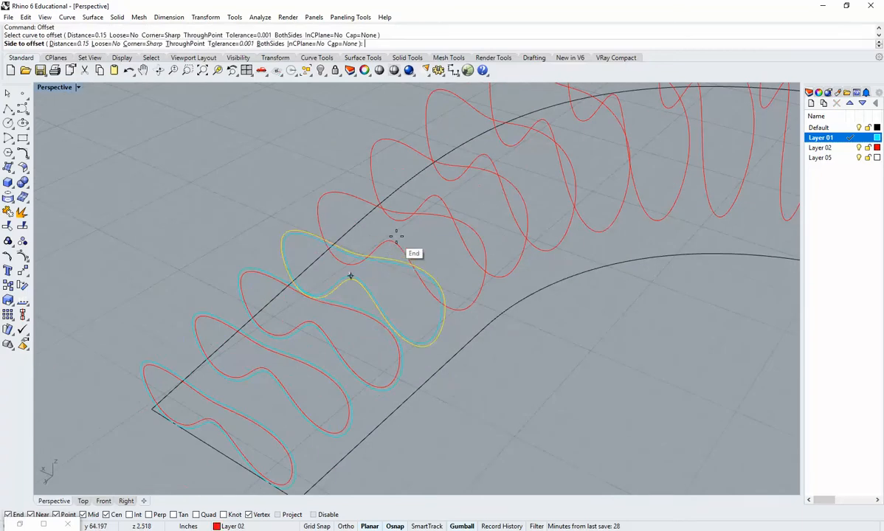
left_click(361, 228)
right_click_drag(359, 231, 289, 267)
key("Return")
left_click(294, 262)
left_click(324, 223)
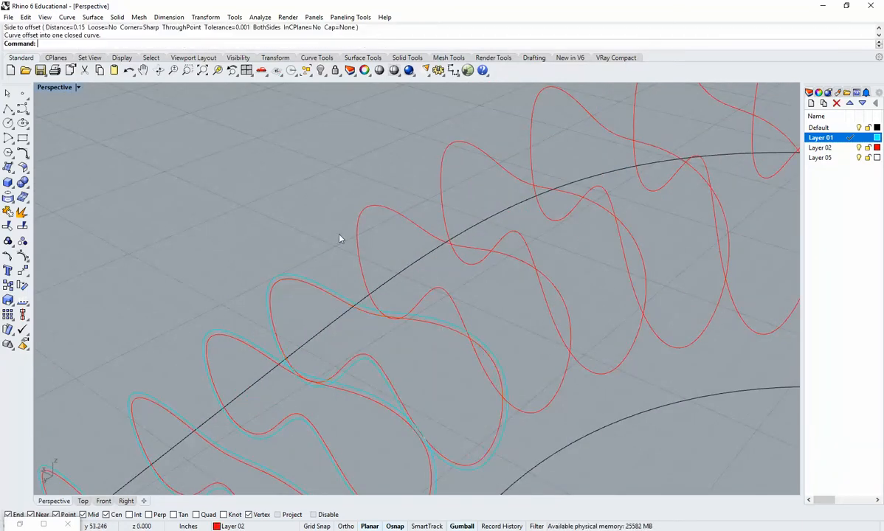
Offset the sixth, seventh and eighth section curves around the start of the bend outward by 0.15
left_click(372, 211)
key("Return")
left_click(385, 191)
right_click_drag(391, 190, 384, 279)
key("Return")
left_click(413, 210)
left_click(424, 193)
right_click_drag(424, 193, 410, 278)
key("Return")
left_click(346, 205)
left_click(380, 193)
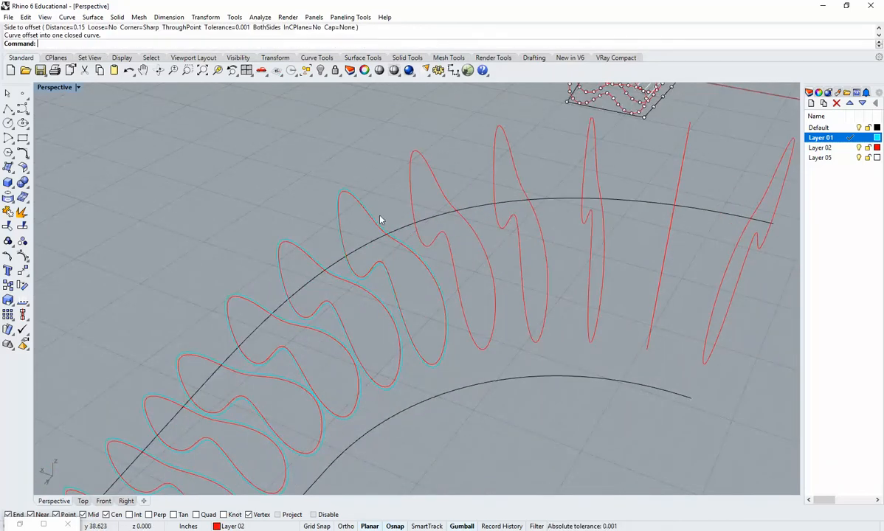
Offset the ninth and tenth section curves along the bend outward by 0.15
right_click_drag(381, 219, 239, 171)
key("Return")
left_click(264, 163)
left_click(270, 138)
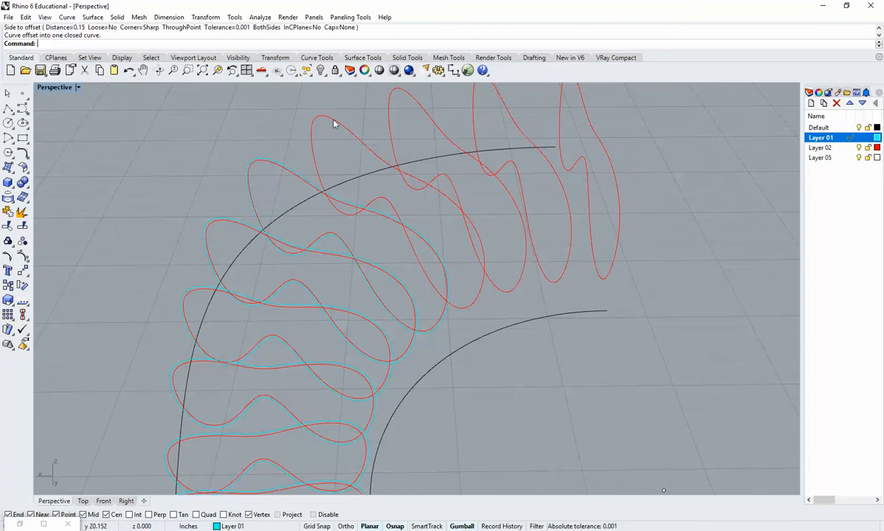
left_click(353, 131)
key("Return")
left_click(354, 133)
right_click_drag(354, 133, 308, 239)
Offset the last three section curves at the curved end outward by 0.15
key("Return")
left_click(289, 219)
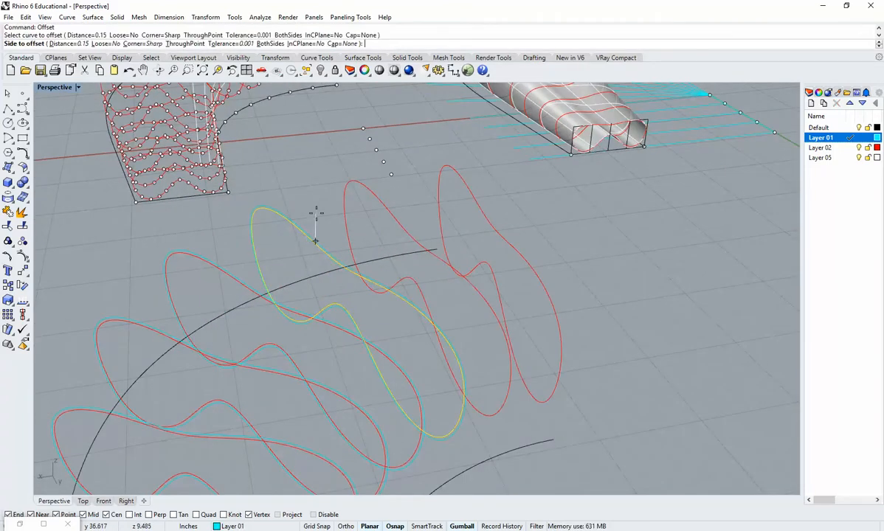
left_click(352, 197)
key("Return")
left_click(368, 189)
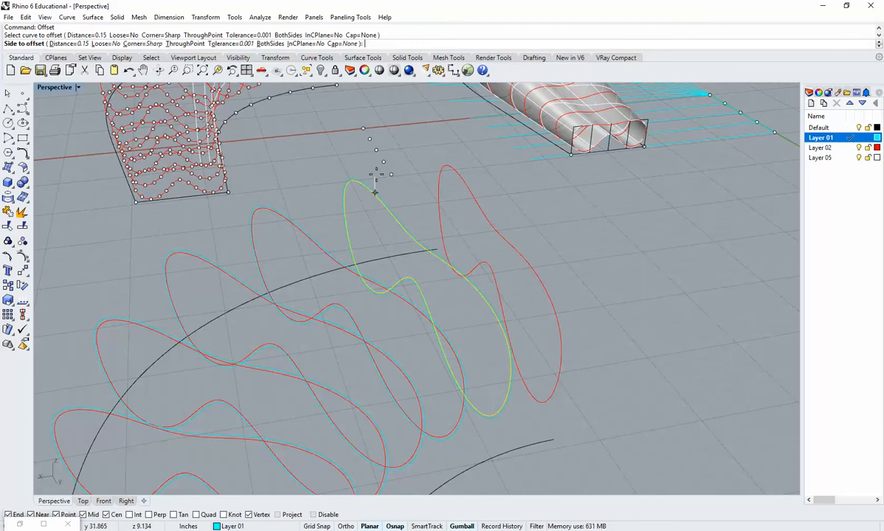
left_click(412, 181)
left_click(447, 174)
key("Return")
left_click(469, 188)
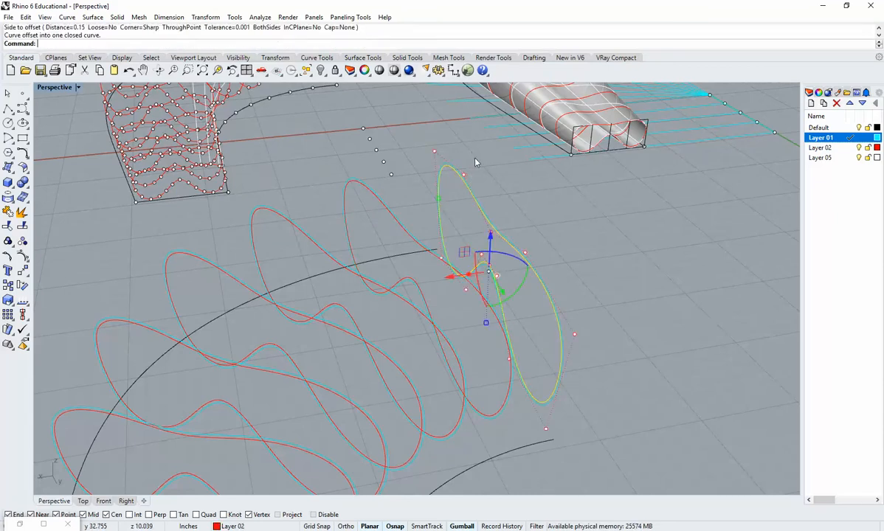
key("Escape")
Compare the control points of an original section curve with those of an offset curve near the straight end
right_click_drag(505, 249, 417, 336)
scroll(472, 317, "up", 5)
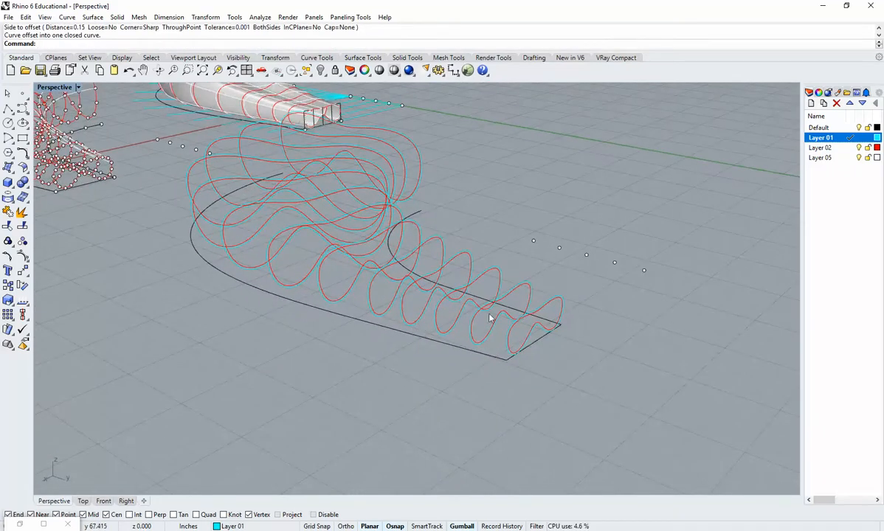
left_click(462, 293)
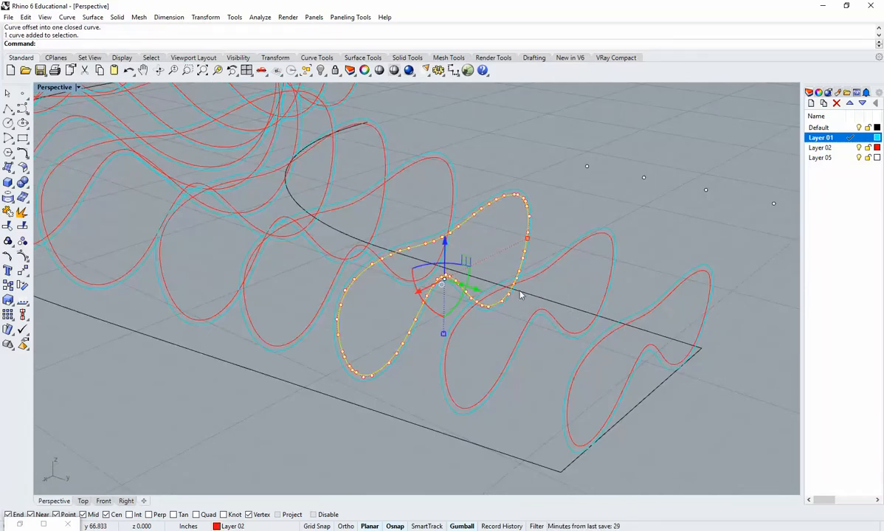
scroll(363, 374, "up", 5)
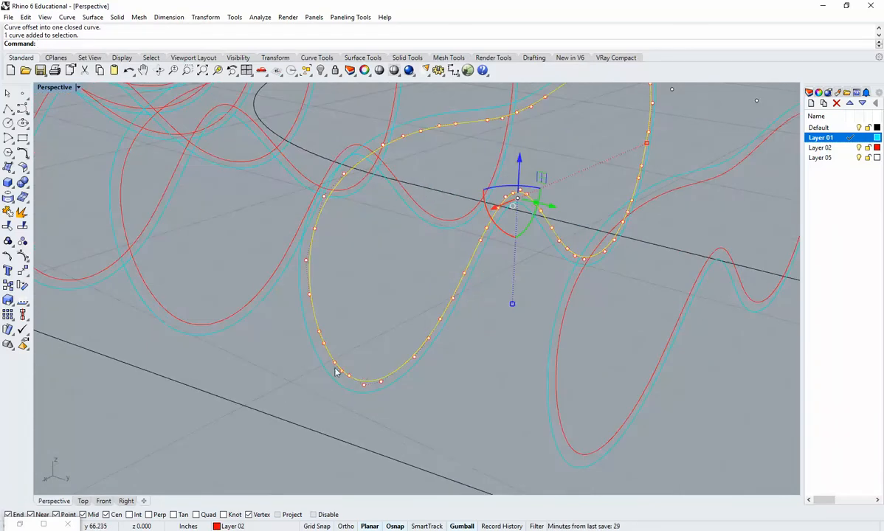
left_click(430, 299)
scroll(430, 305, "down", 9)
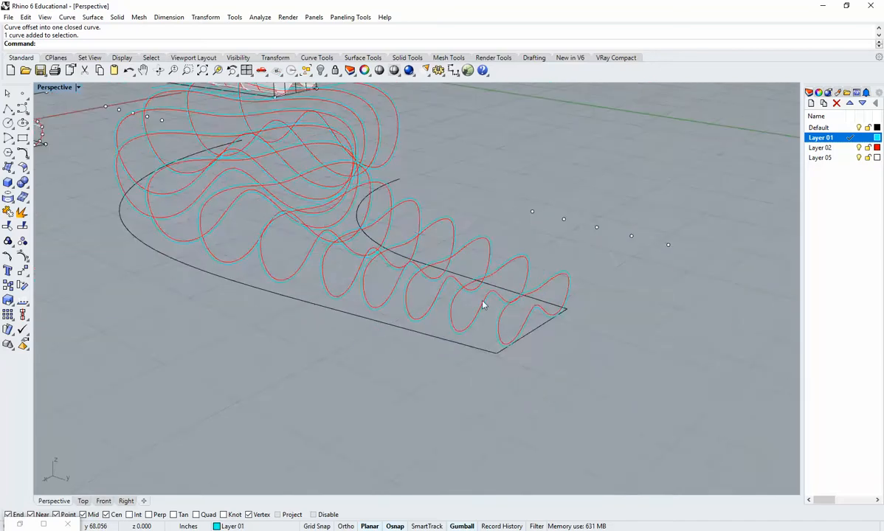
right_click_drag(484, 304, 473, 378)
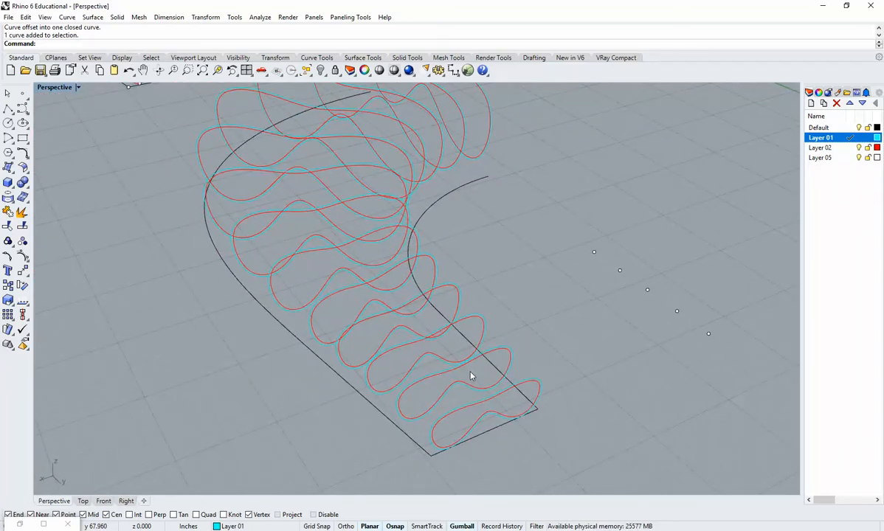
scroll(468, 392, "down", 5)
right_click_drag(436, 395, 458, 401)
scroll(474, 401, "up", 5)
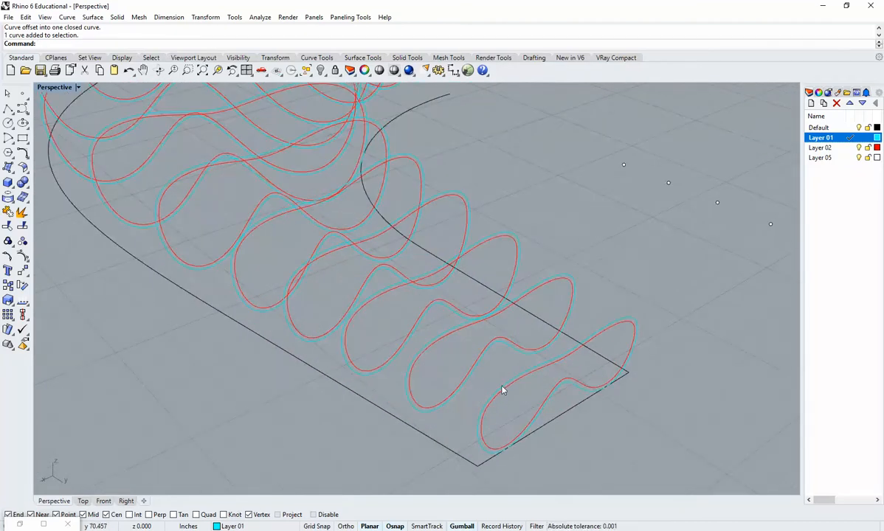
left_click(502, 390)
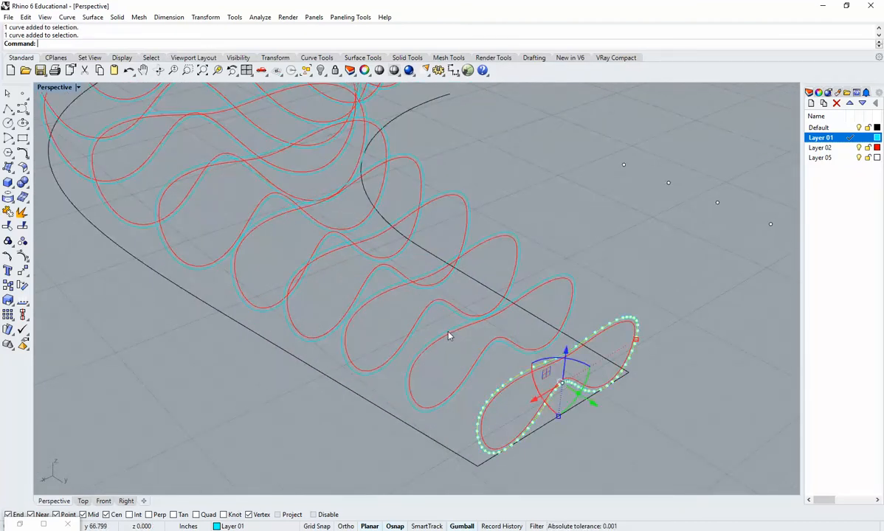
key("Delete")
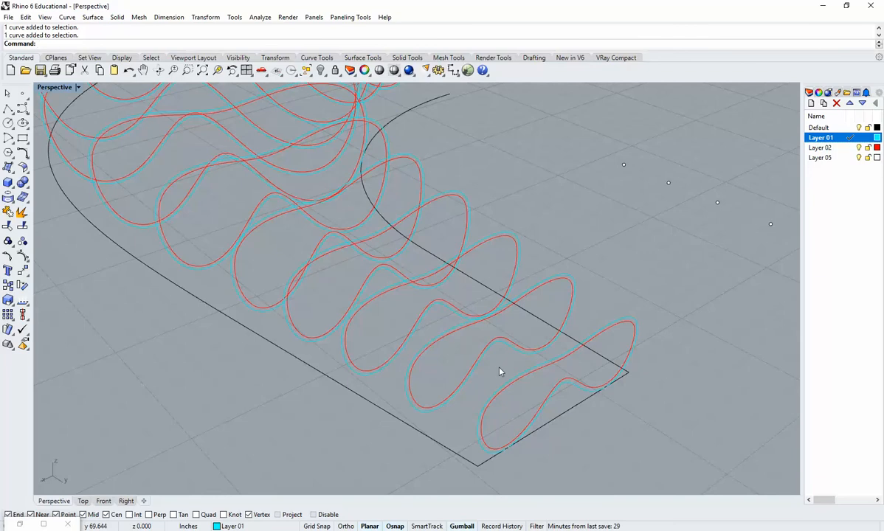
Select the offset section curves with SelLayer on Layer 01, excluding the construction lines beside the surfaced original
type("SelLast")
key("Return")
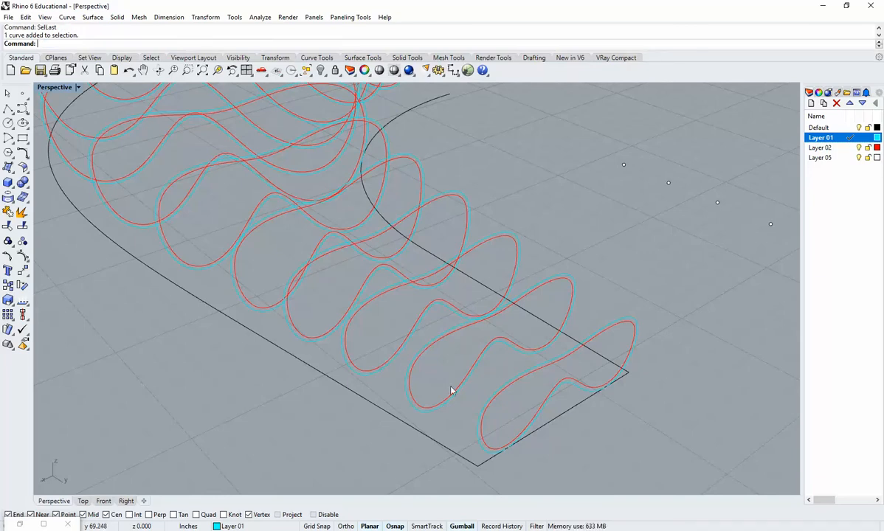
type("Sel")
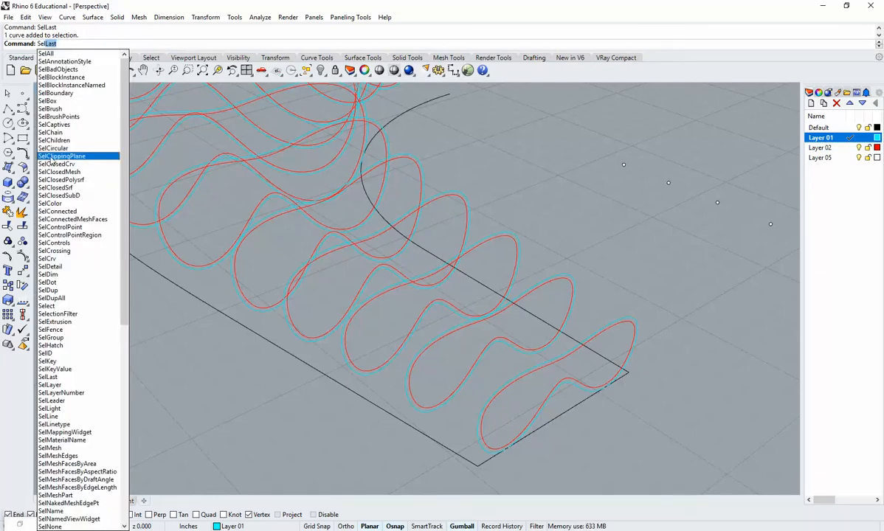
type("Lay")
key("Return")
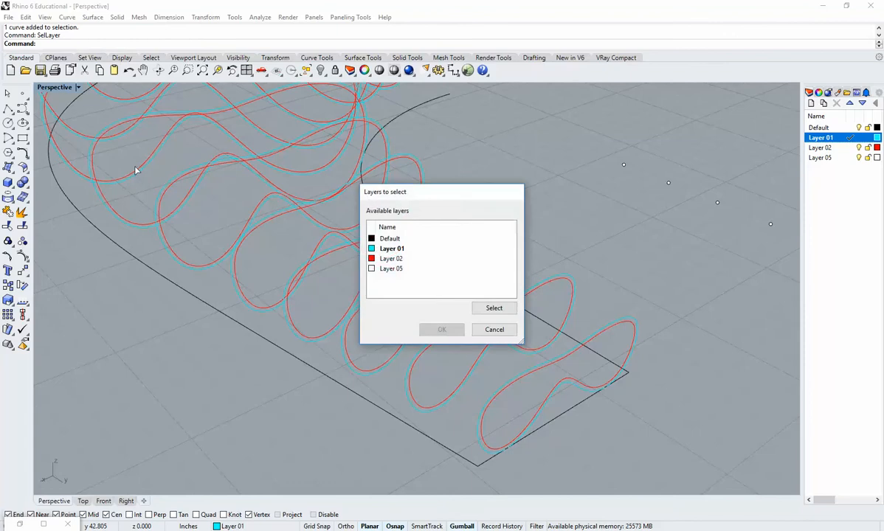
left_click(391, 249)
left_click(441, 329)
scroll(440, 292, "down", 5)
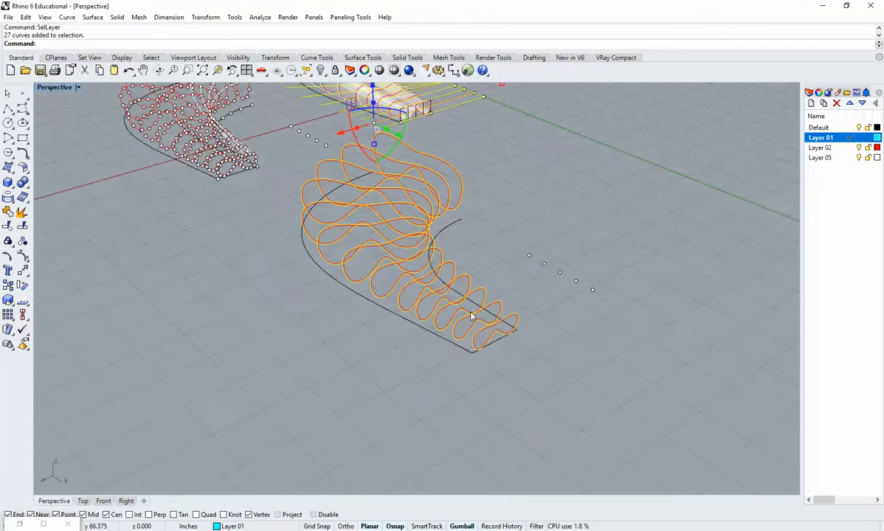
right_click_drag(500, 295, 385, 151)
left_click_drag(385, 140, 573, 340, "ctrl")
Start Rebuild on the selected offset curves and examine up close the deviation marker of the 18-point, degree 3 setting
right_click_drag(483, 435, 467, 373)
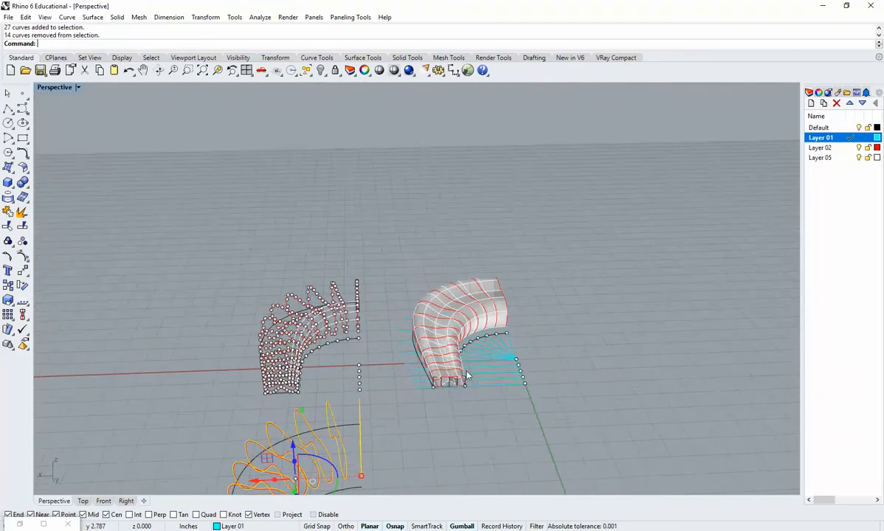
right_click_drag(361, 480, 383, 387, "shift")
scroll(383, 391, "up", 8)
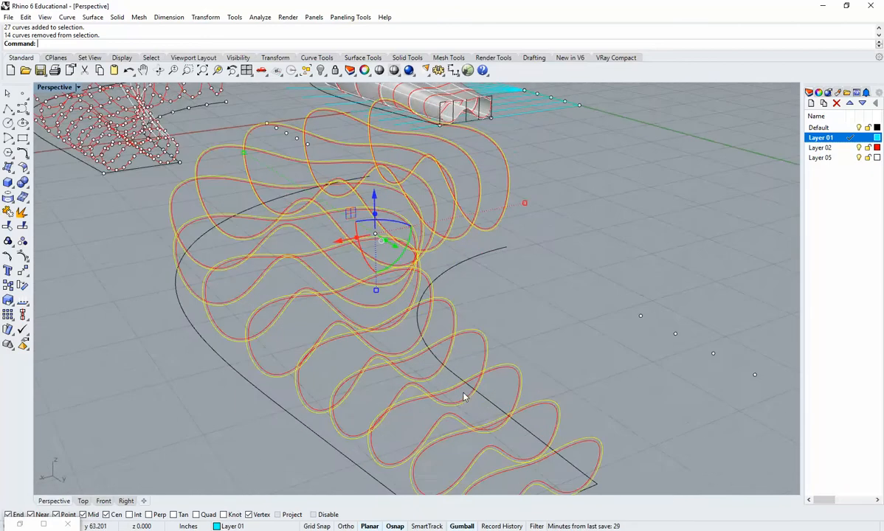
type("Rebuild")
key("Return")
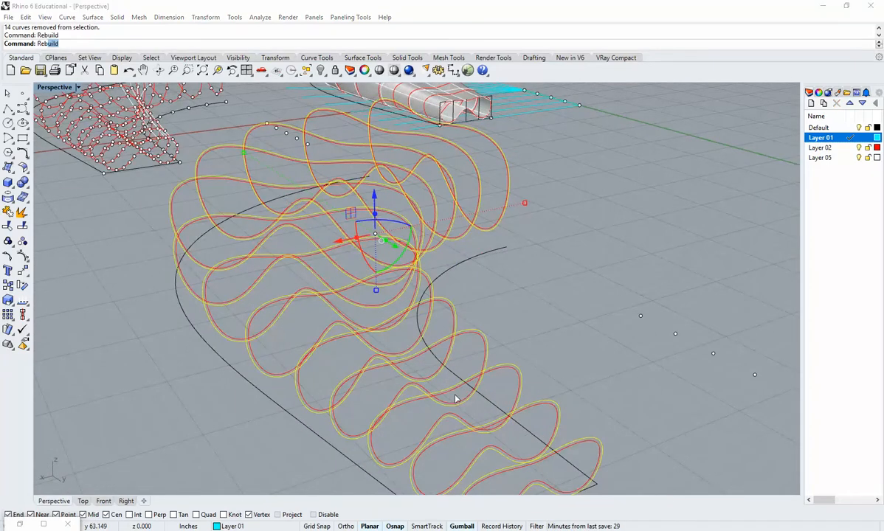
right_click_drag(462, 365, 485, 336, "shift")
scroll(562, 320, "up", 5)
right_click_drag(562, 319, 530, 326, "shift")
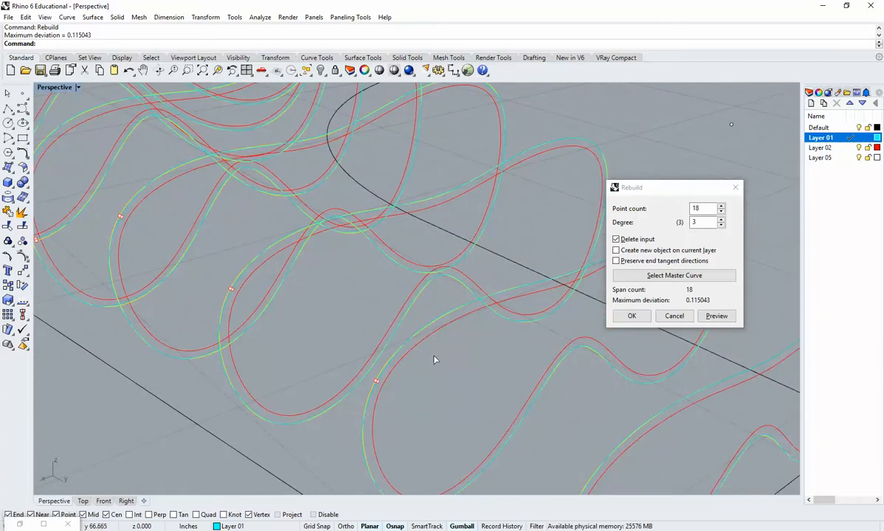
key("ctrl+w")
left_click_drag(403, 408, 361, 347)
right_click_drag(379, 354, 418, 349)
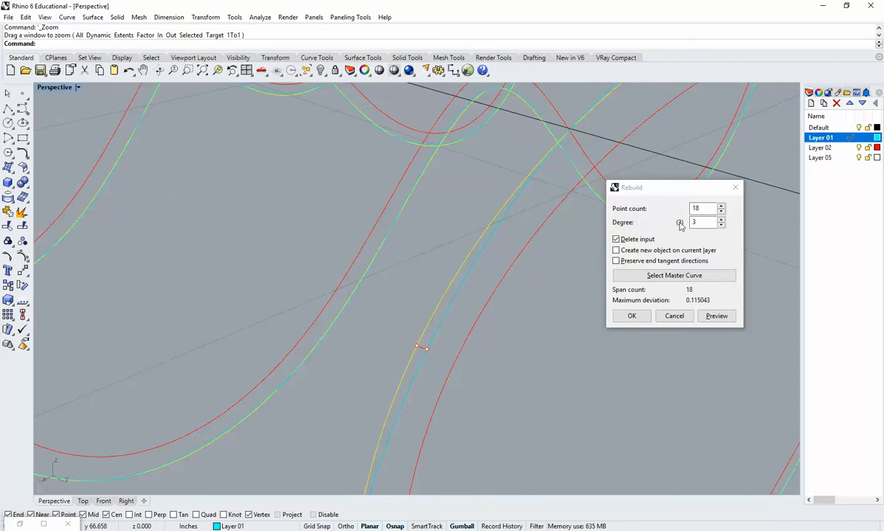
Rebuild the offset curves with 50 points at degree 3, deleting the input, and select one rebuilt curve to check its points
left_click(703, 210)
double_click(703, 210)
type("50")
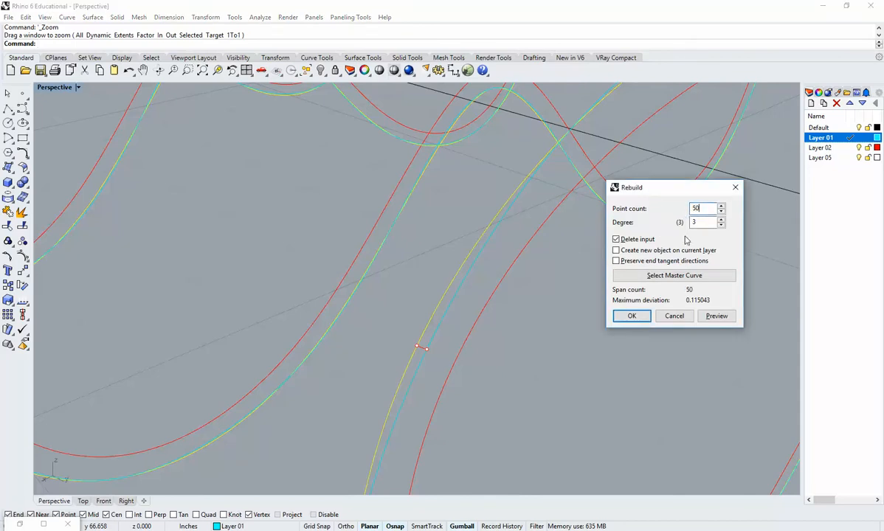
left_click(699, 223)
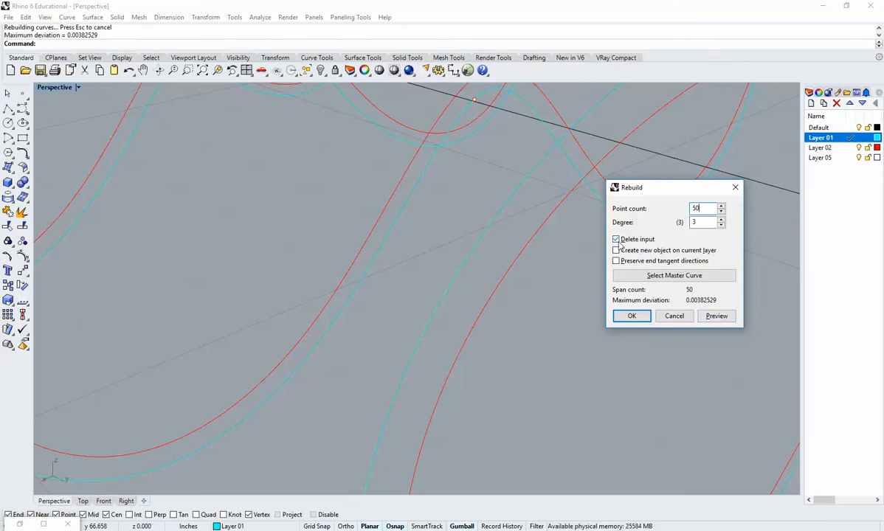
left_click(631, 316)
left_click(531, 354)
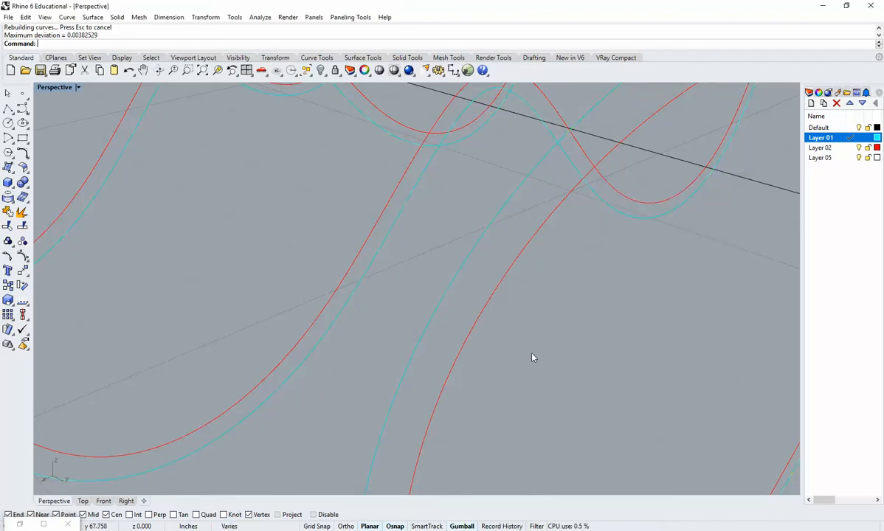
left_click(453, 282)
scroll(437, 301, "down", 8)
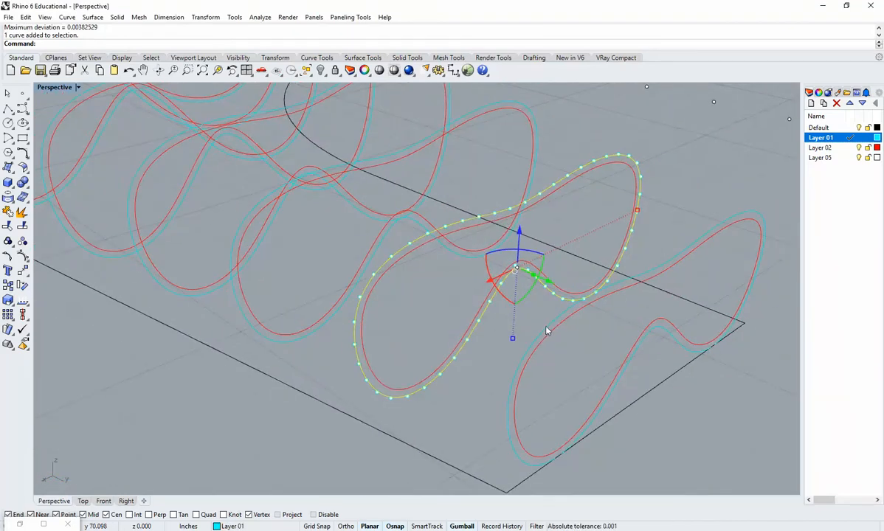
Examine the control points of a rebuilt offset curve from several angles, checking their even spacing around the section
left_click(547, 330)
left_click(399, 252)
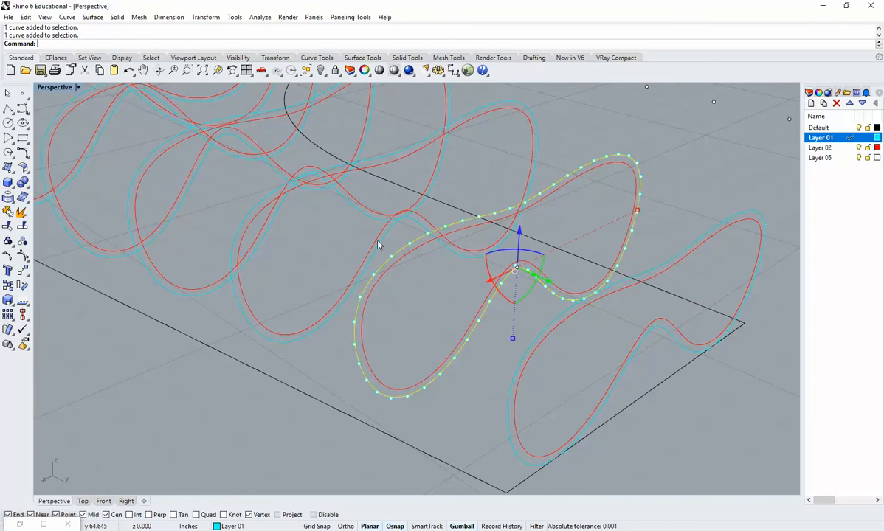
left_click(374, 258)
right_click_drag(374, 258, 365, 267)
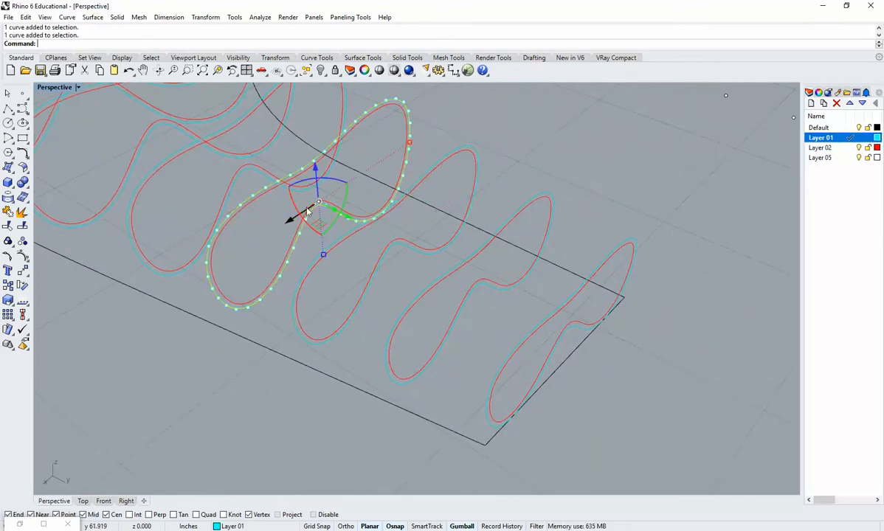
right_click_drag(286, 197, 378, 249)
left_click(378, 249)
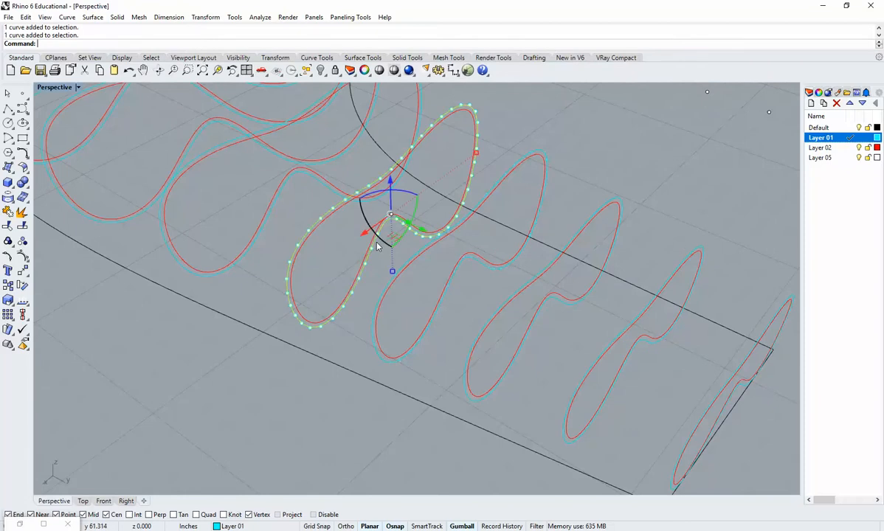
left_click(286, 194)
left_click(289, 198)
scroll(432, 251, "down", 8)
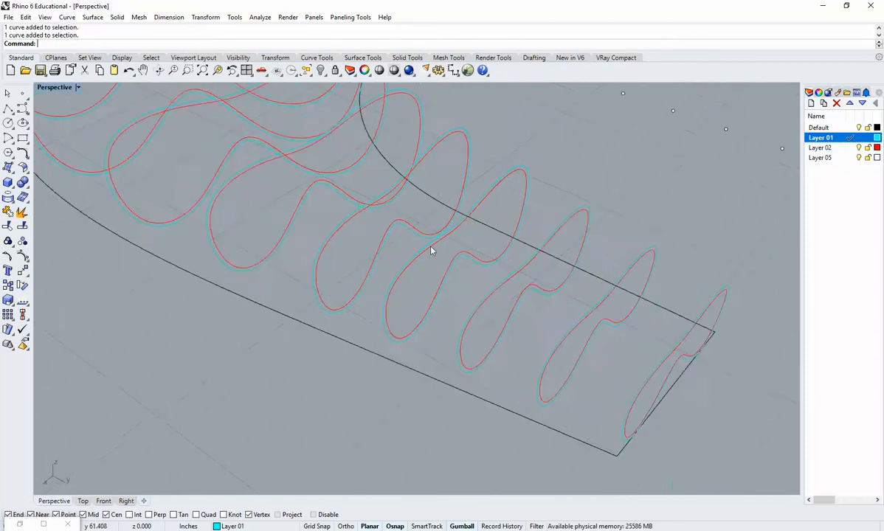
Place a duplicate of the whole set of section curves, offsets, rails and points beside the original set, away from the surfaced model
right_click_drag(433, 252, 413, 261)
scroll(466, 345, "down", 4)
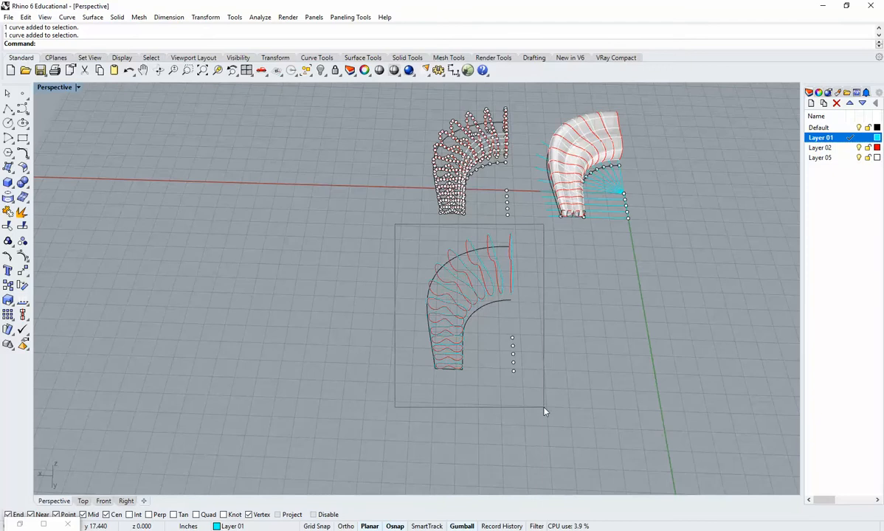
left_click_drag(544, 408, 543, 406)
right_click_drag(542, 406, 493, 382)
left_click_drag(432, 307, 287, 268)
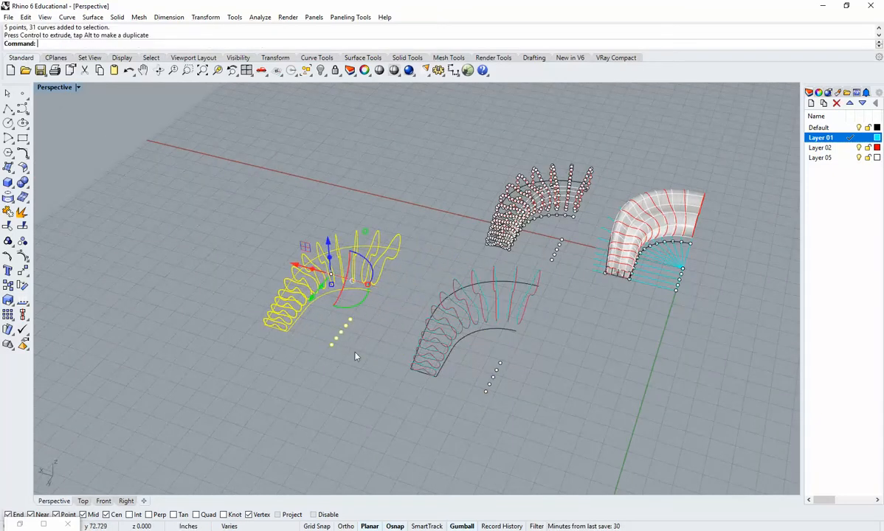
left_click(374, 392)
Examine the rebuilt offset curves of the original set along the bend and up close at the straight end
key("ctrl+w")
left_click_drag(490, 354, 428, 291)
right_click_drag(401, 331, 476, 341)
scroll(509, 325, "down", 6)
scroll(480, 335, "down", 6)
right_click_drag(484, 327, 493, 387, "shift")
scroll(396, 206, "up", 6)
right_click_drag(396, 207, 338, 225)
scroll(465, 299, "down", 7)
right_click_drag(505, 348, 497, 262, "shift")
right_click_drag(441, 330, 506, 342)
scroll(522, 349, "up", 9)
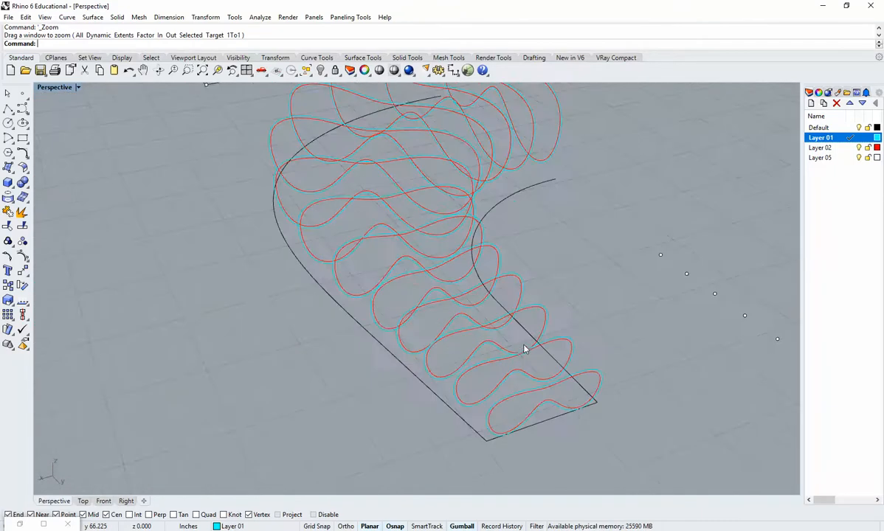
right_click_drag(547, 395, 549, 364)
scroll(568, 364, "up", 4)
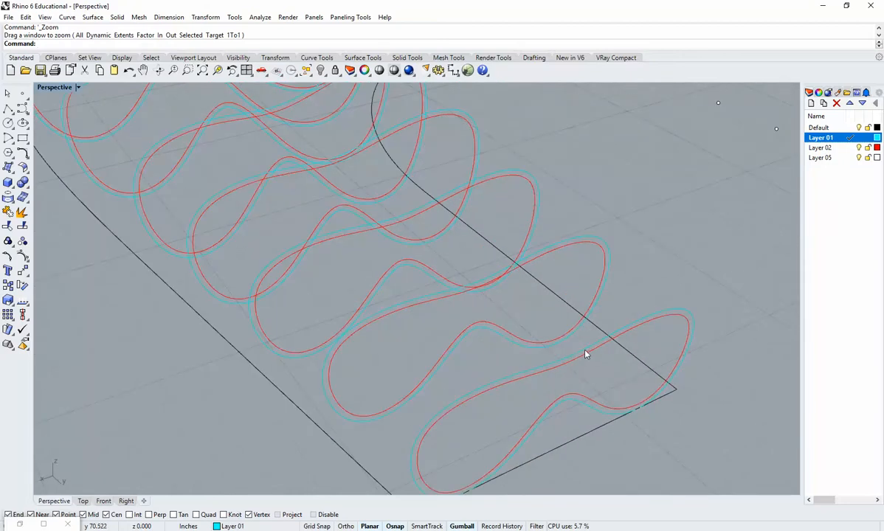
Select all the cyan offset section curves of the original set, from the straight end through the bend
left_click(585, 354)
left_click(572, 237, "shift")
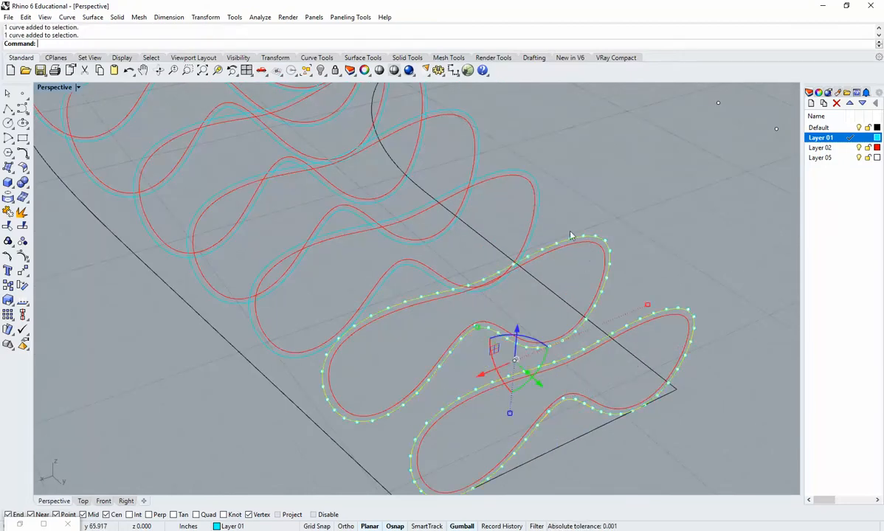
left_click(525, 172, "shift")
scroll(524, 171, "down", 8)
right_click_drag(477, 153, 535, 269, "shift")
left_click(518, 251, "shift")
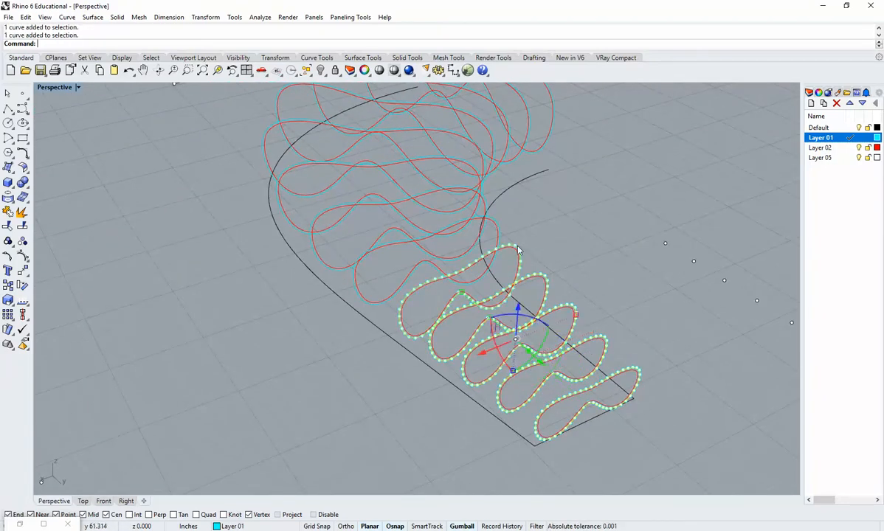
scroll(502, 230, "up", 5)
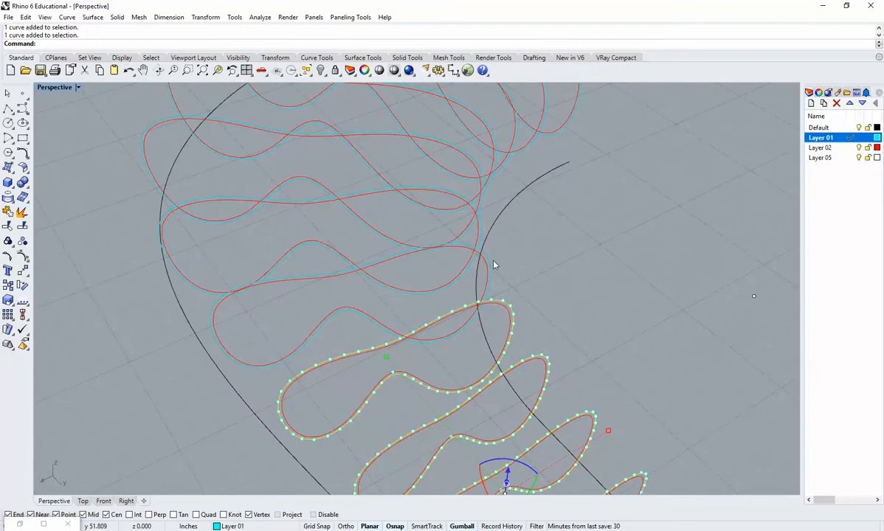
left_click(485, 232, "shift")
scroll(502, 244, "up", 5)
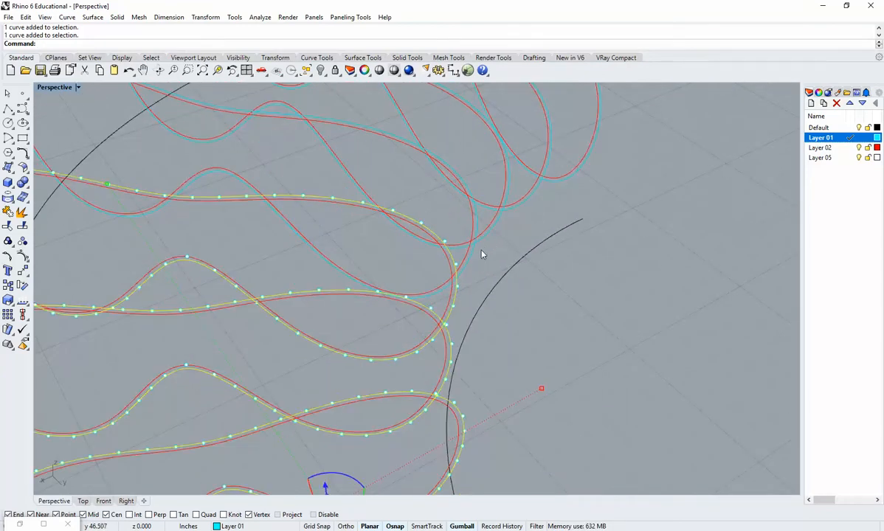
left_click(495, 238, "shift")
left_click(521, 205, "shift")
left_click(556, 184, "shift")
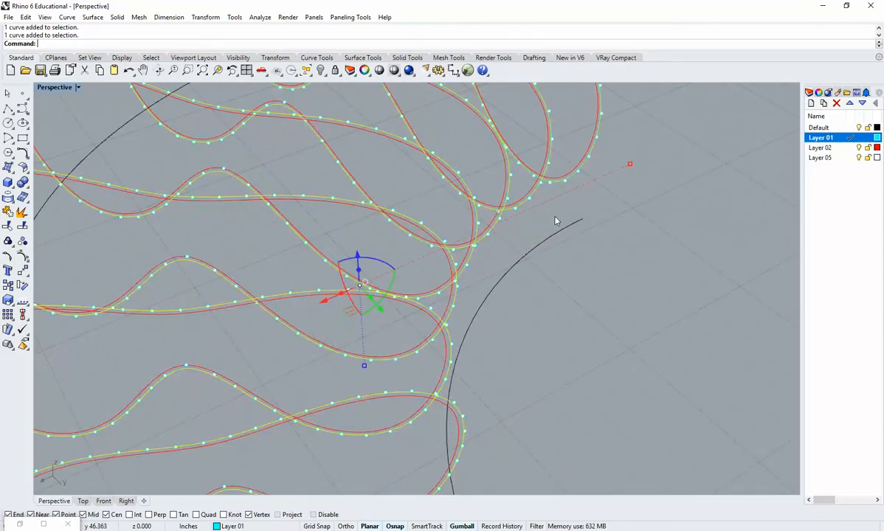
Divide the selected offset curves into 25 segments each, keeping the suggested seam points
scroll(558, 219, "down", 8)
right_click_drag(569, 310, 501, 269, "shift")
type("Loft")
key("Return")
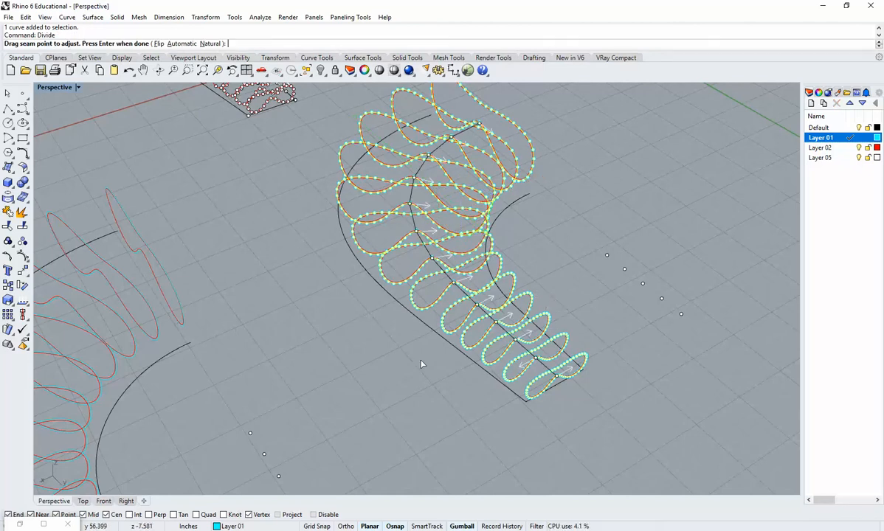
key("Return")
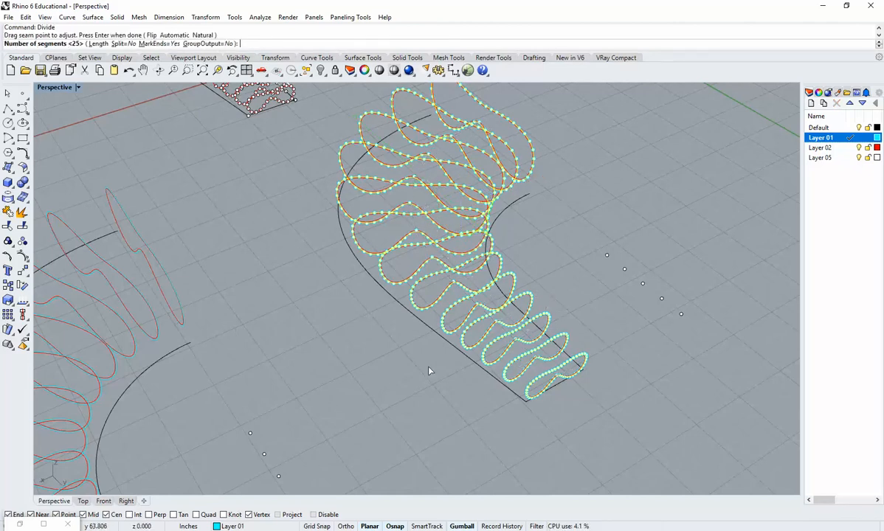
key("Return")
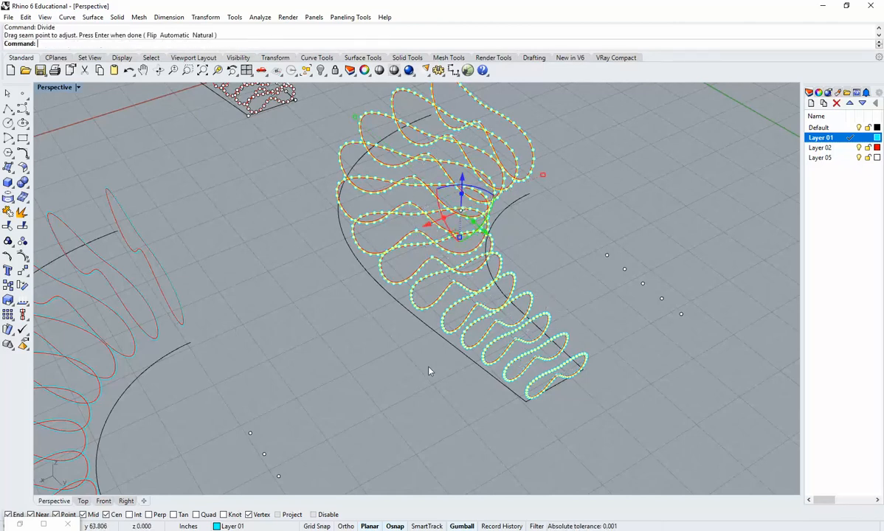
left_click(646, 392)
Make Layer 05 the current layer for the lengthwise lines between the sections
right_click_drag(635, 417, 512, 375, "shift")
left_click(850, 158)
right_click_drag(578, 340, 489, 323, "shift")
scroll(489, 323, "up", 6)
right_click_drag(414, 364, 384, 365, "shift")
scroll(385, 364, "down", 8)
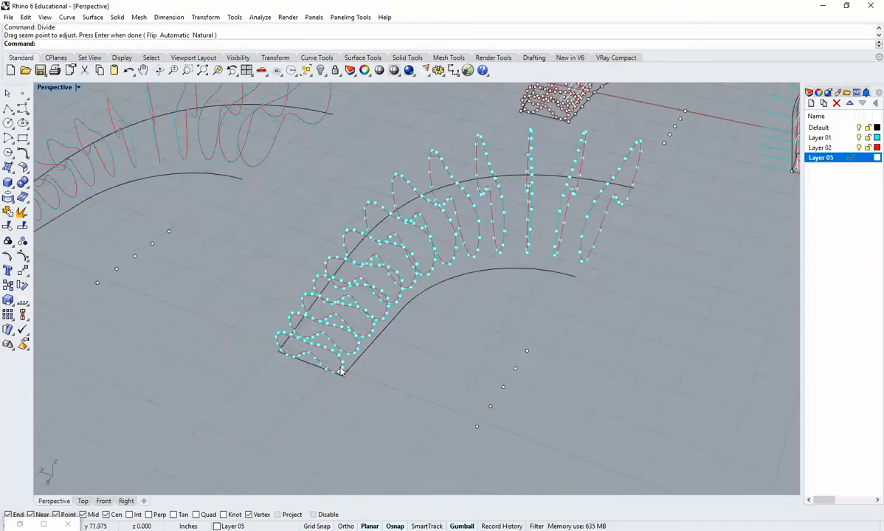
Select the newly created division points with SelLast and move them to the Default layer
type("SelLast")
key("Return")
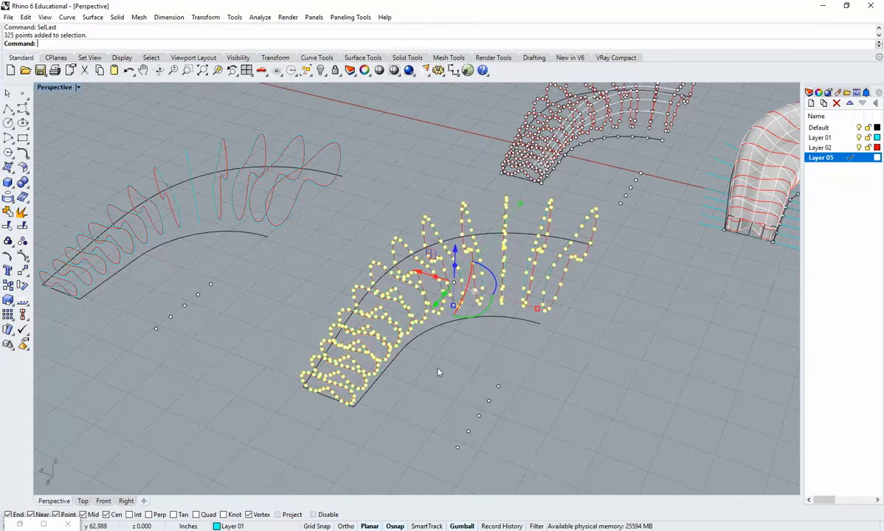
left_click(819, 95)
left_click(875, 159)
left_click(865, 171)
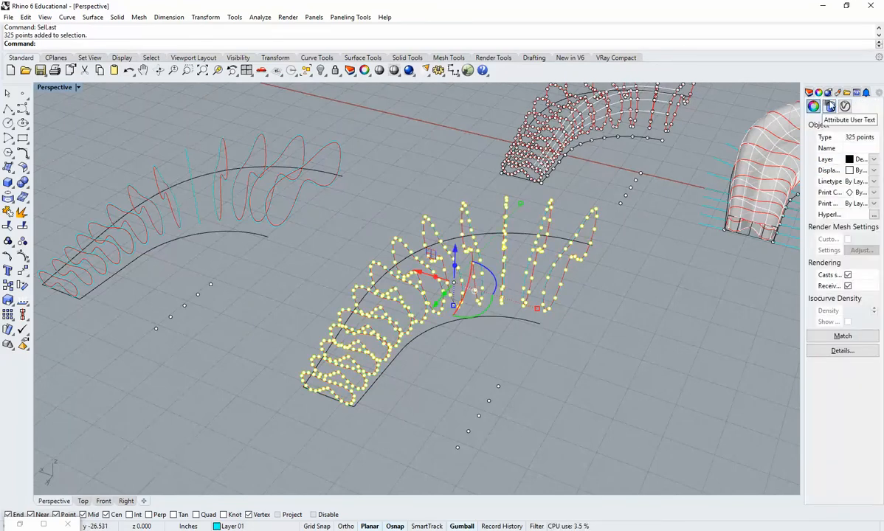
left_click(809, 92)
left_click(673, 333)
right_click_drag(410, 381, 434, 365, "shift")
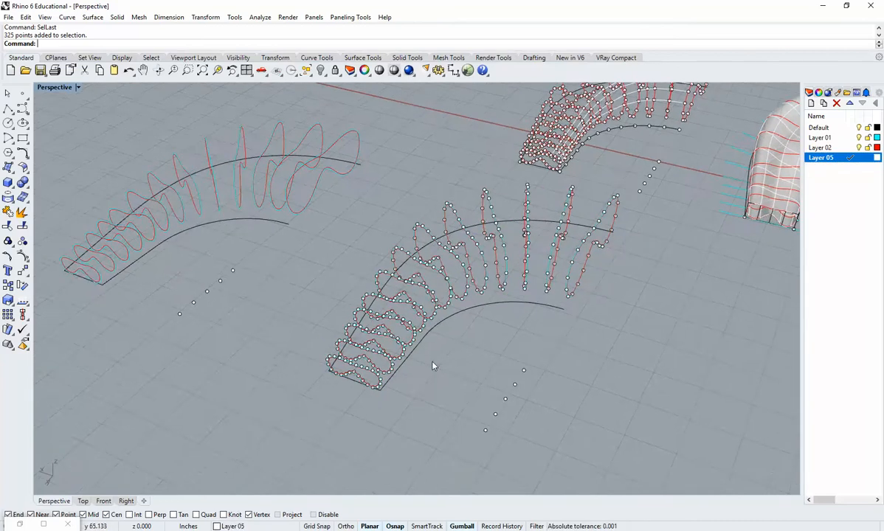
key("ctrl+w")
left_click_drag(421, 371, 360, 307)
right_click_drag(369, 362, 392, 315, "shift")
scroll(389, 317, "down", 2)
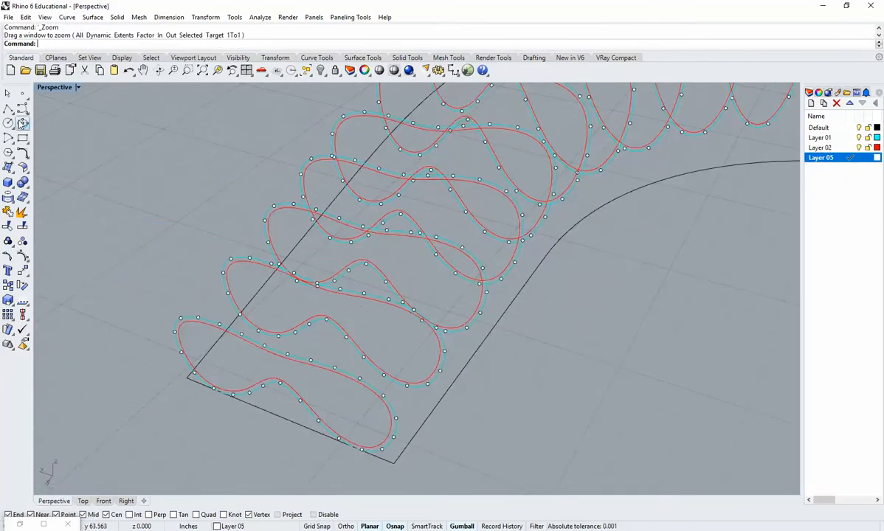
left_click(8, 108)
scroll(396, 399, "up", 2)
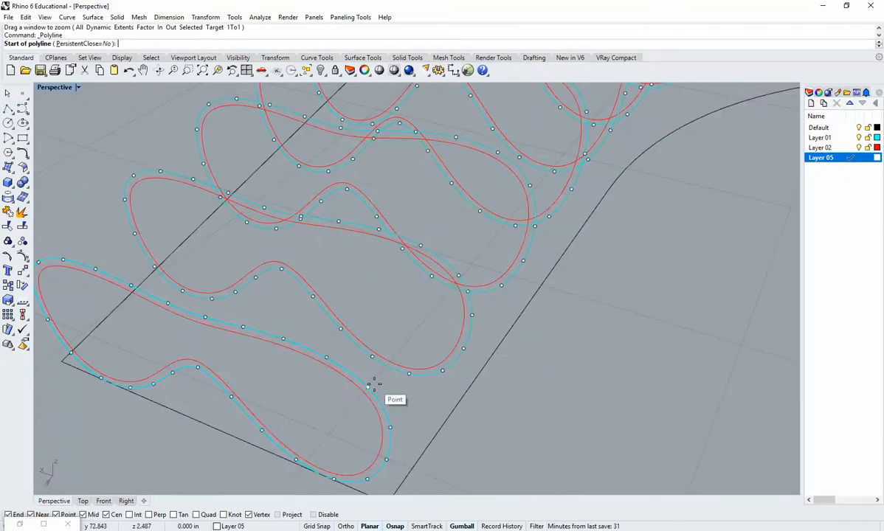
left_click(374, 384)
right_click_drag(421, 350, 394, 365)
left_click(410, 316)
right_click_drag(495, 267, 478, 287)
left_click(516, 261)
key("Escape")
Draw a polyline through matching division points of successive offset curves, along their upper side near the inner rail, from the straight end toward the bend
right_click(308, 413)
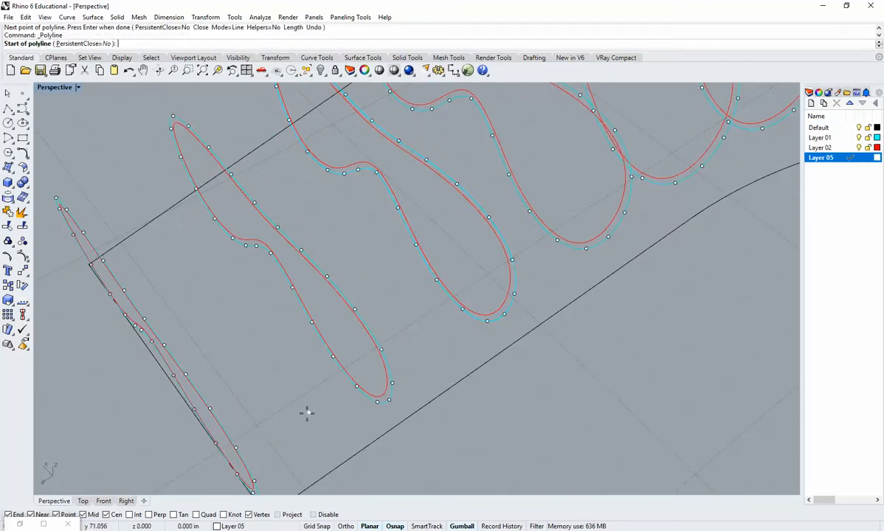
right_click_drag(308, 413, 292, 408)
left_click(273, 414)
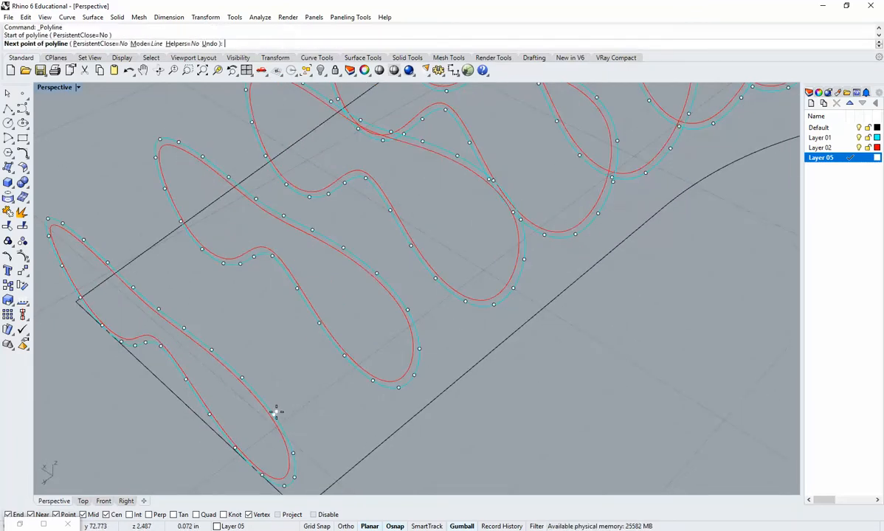
left_click(411, 308)
right_click_drag(503, 270, 459, 298)
left_click(513, 257)
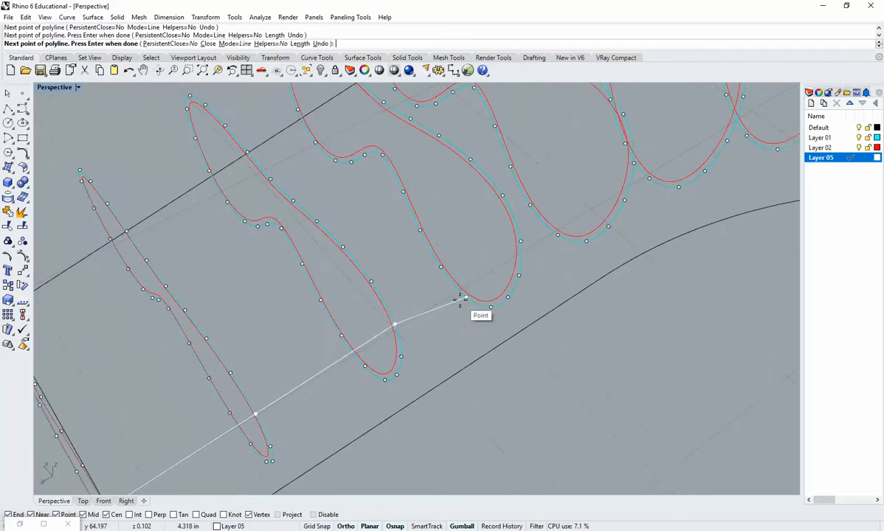
left_click(522, 242)
right_click_drag(526, 242, 547, 271)
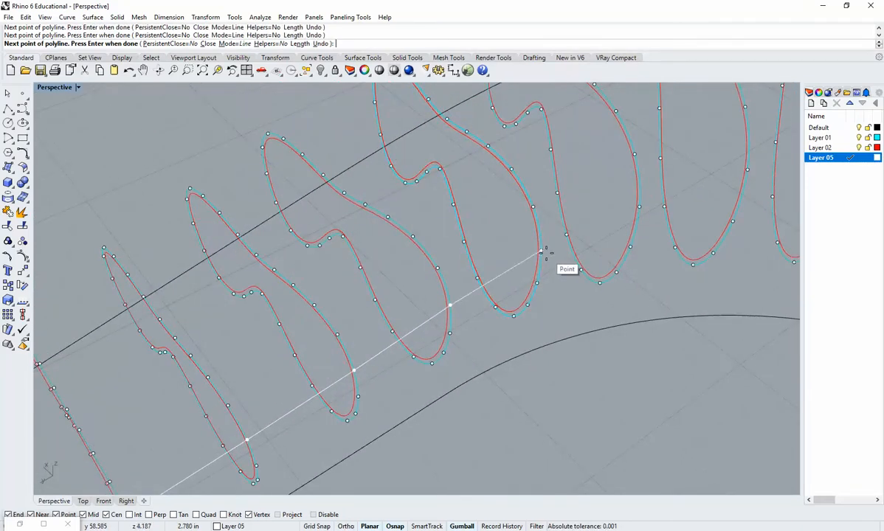
right_click(526, 283)
Draw a second polyline through the division points one position farther from the inner rail, from the straight end toward the bend
scroll(520, 313, "down", 4)
scroll(354, 369, "up", 2)
right_click_drag(277, 404, 390, 297, "shift")
scroll(391, 327, "up", 6)
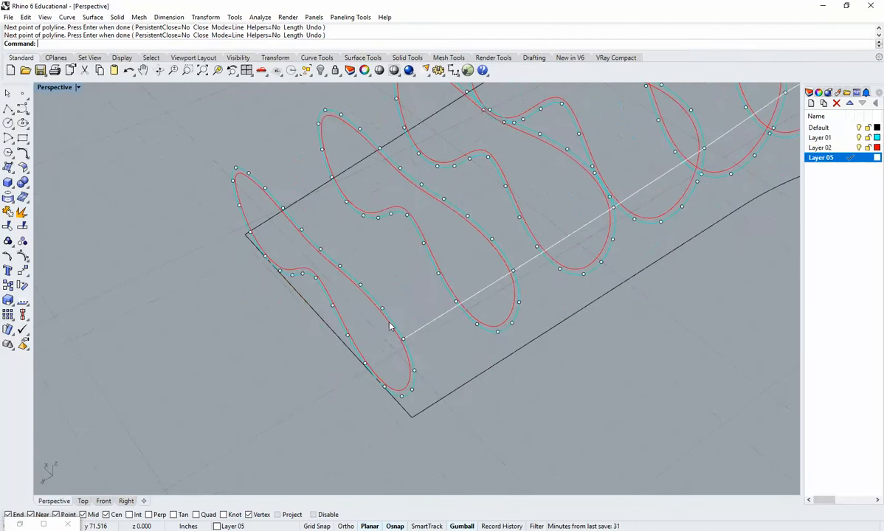
right_click(384, 310)
left_click(382, 304)
right_click_drag(475, 253, 406, 324, "shift")
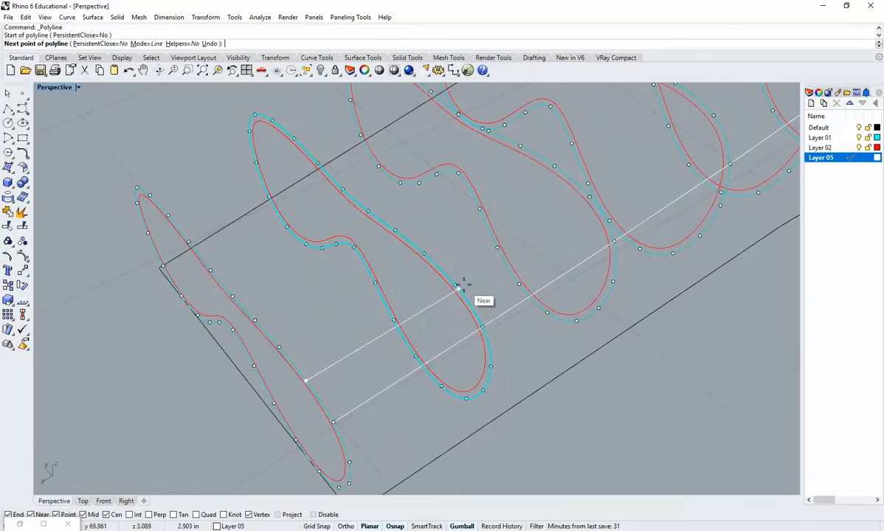
left_click(457, 286)
right_click_drag(486, 279, 508, 322)
left_click(509, 286)
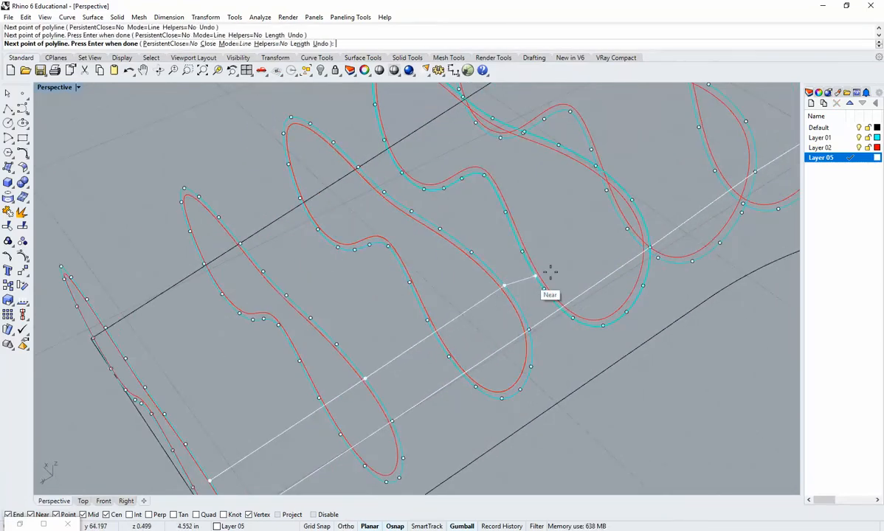
right_click_drag(533, 282, 565, 316)
left_click(564, 313)
right_click_drag(647, 295, 567, 305)
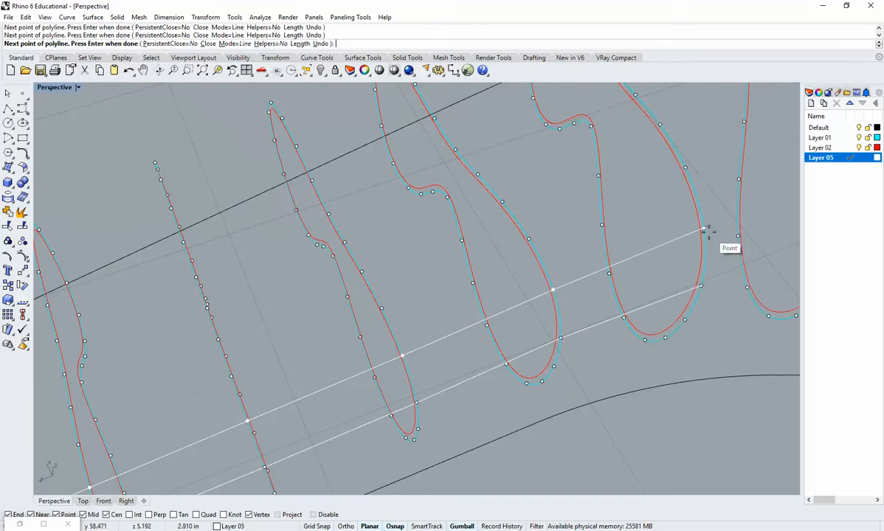
key("Return")
Draw a third polyline through the division points one position farther from the inner rail, from the straight end toward the bend
scroll(617, 289, "down", 7)
right_click_drag(436, 379, 509, 320)
scroll(384, 323, "up", 6)
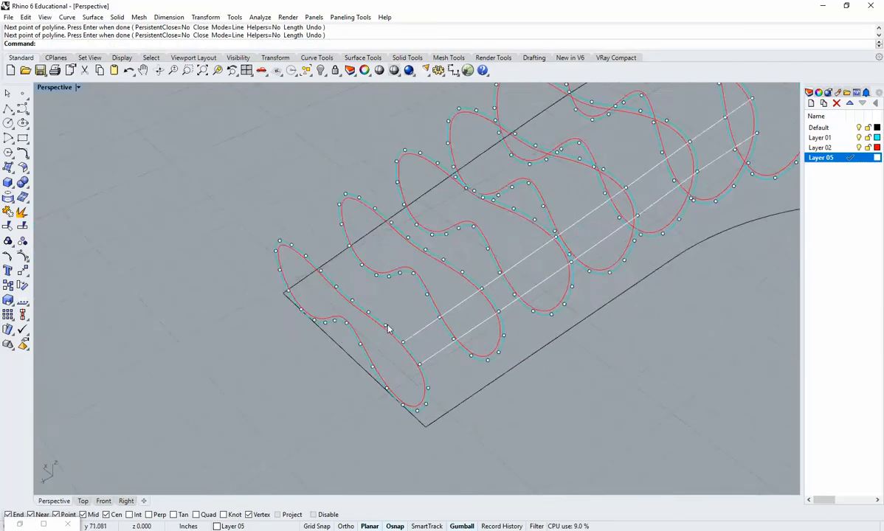
key("Return")
left_click(389, 325)
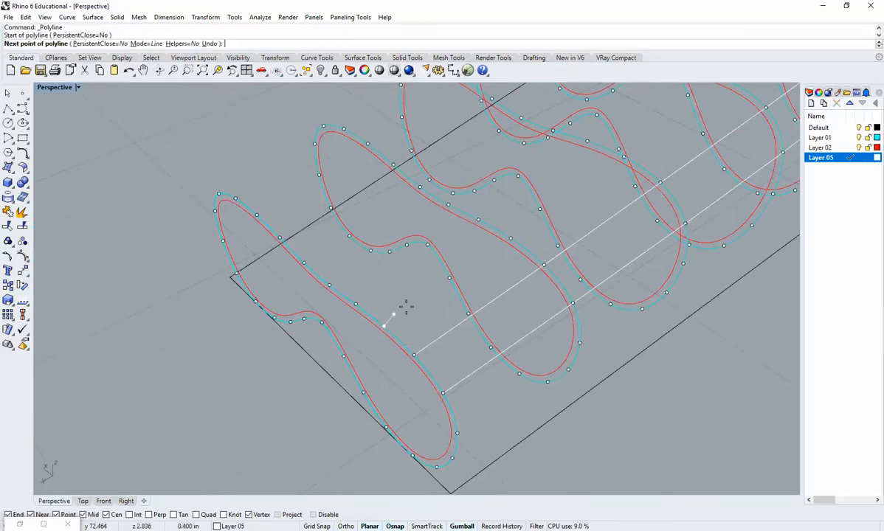
left_click(512, 244)
right_click_drag(564, 211, 497, 332)
left_click(529, 292)
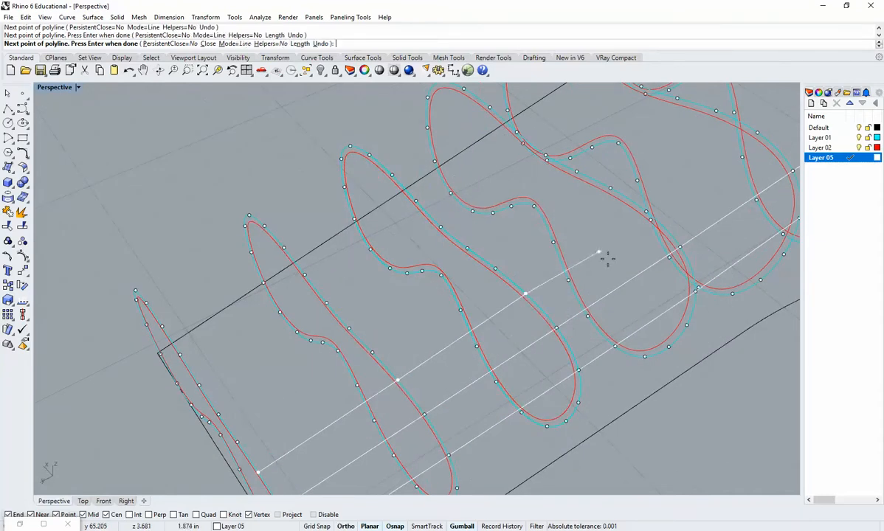
right_click_drag(606, 258, 628, 274)
left_click(570, 280)
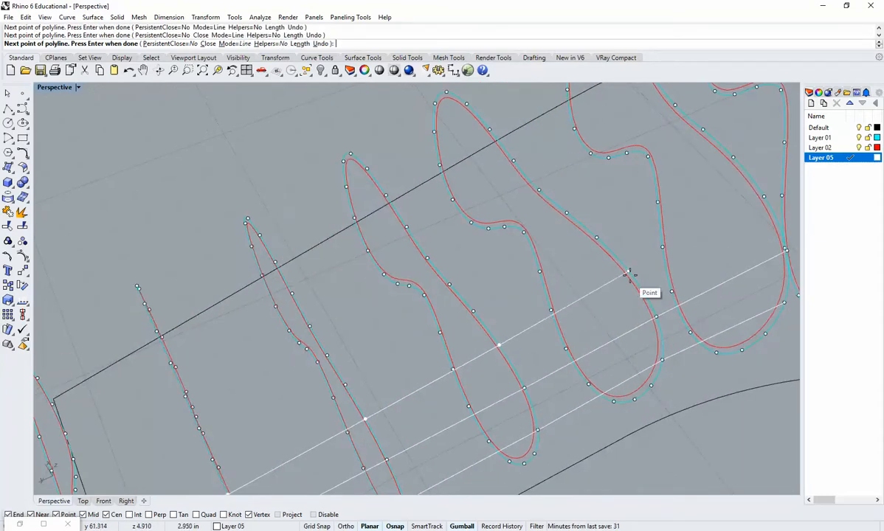
right_click_drag(691, 272, 603, 303)
left_click(588, 253)
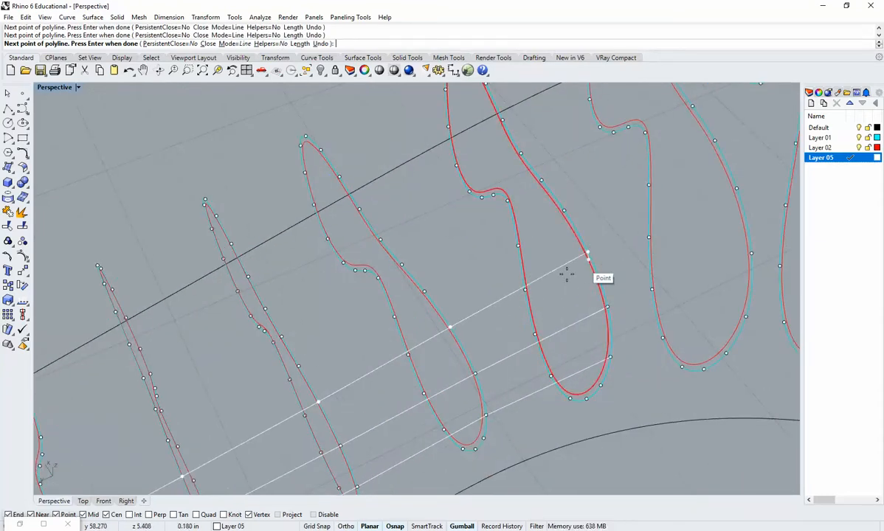
key("Return")
Examine the three lengthwise polylines and the cells they form with the offset section curves near the straight end
scroll(564, 280, "down", 6)
right_click_drag(523, 325, 489, 339)
scroll(440, 365, "up", 6)
right_click_drag(440, 364, 416, 394)
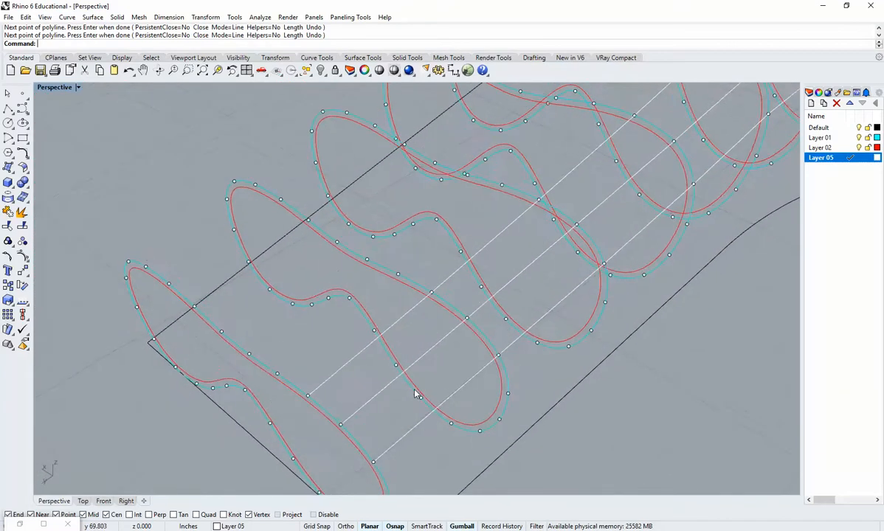
scroll(408, 387, "down", 6)
scroll(425, 329, "up", 6)
right_click_drag(430, 322, 409, 278, "shift")
scroll(425, 329, "down", 2)
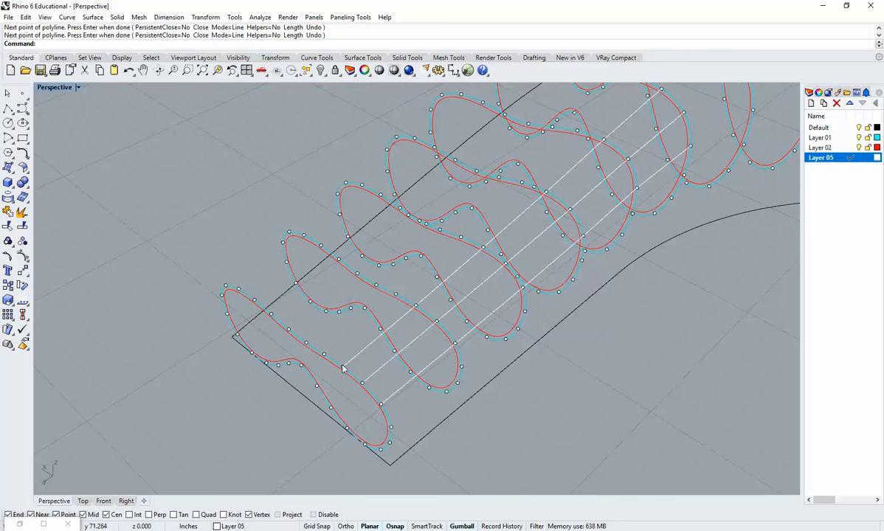
right_click_drag(422, 330, 413, 334, "shift")
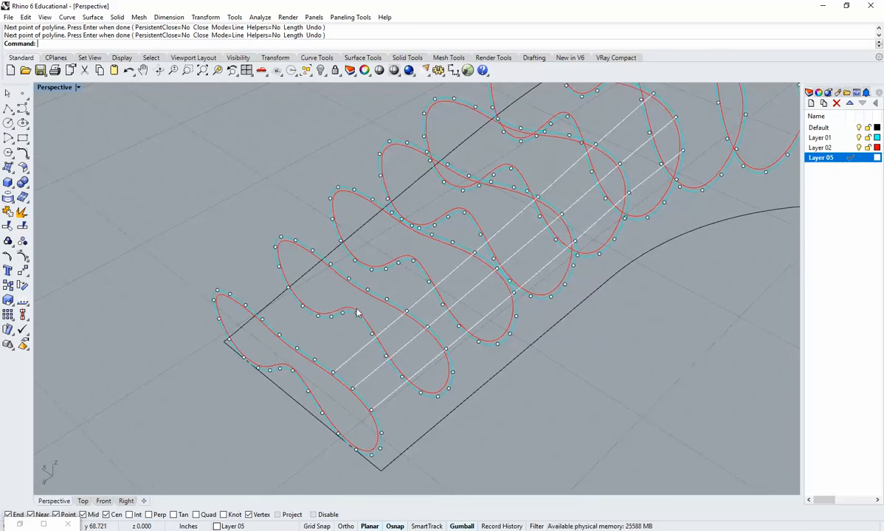
right_click_drag(356, 309, 350, 288, "shift")
scroll(399, 295, "up", 5)
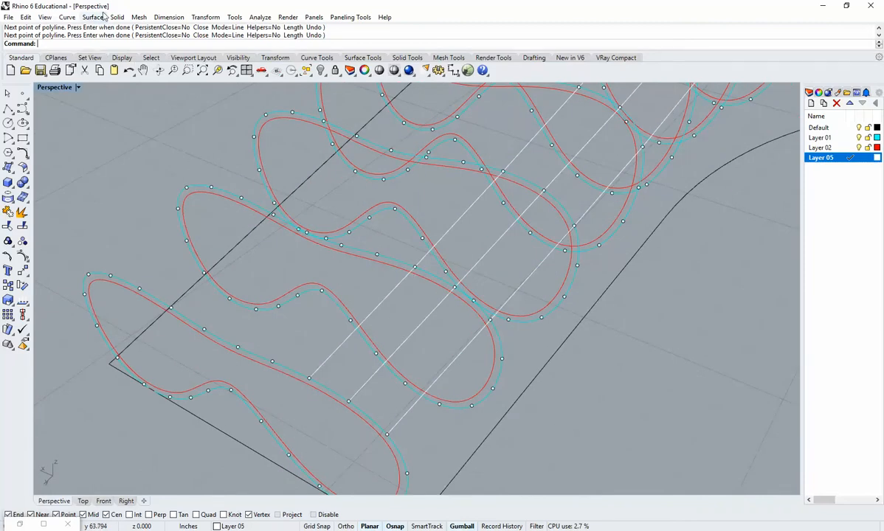
Create a four-corner surface from corner points between the two polylines nearest the inner rail, spanning the first two offset curves
left_click(92, 17)
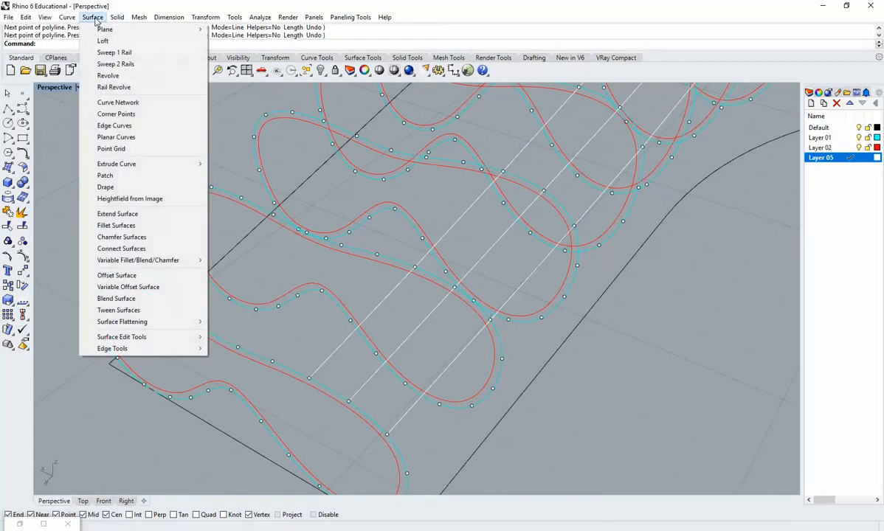
left_click(111, 107)
right_click_drag(372, 347, 387, 374)
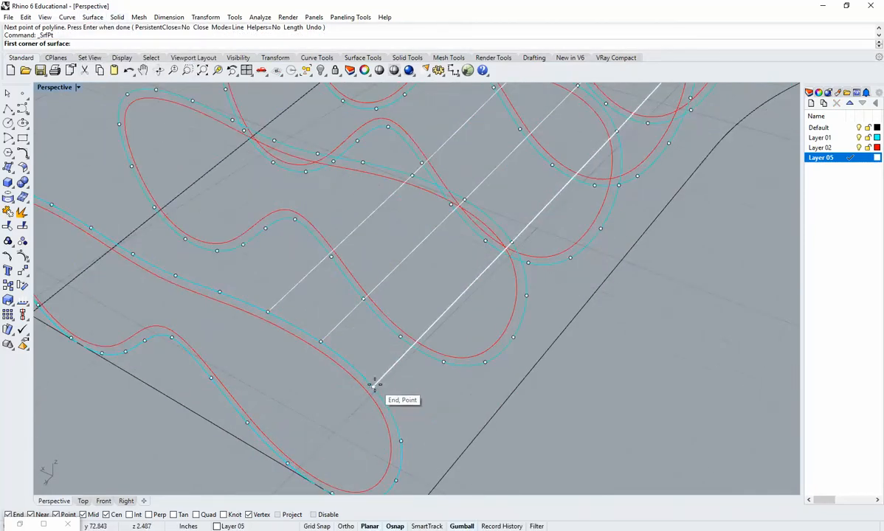
left_click(374, 384)
left_click(321, 342)
left_click(466, 197)
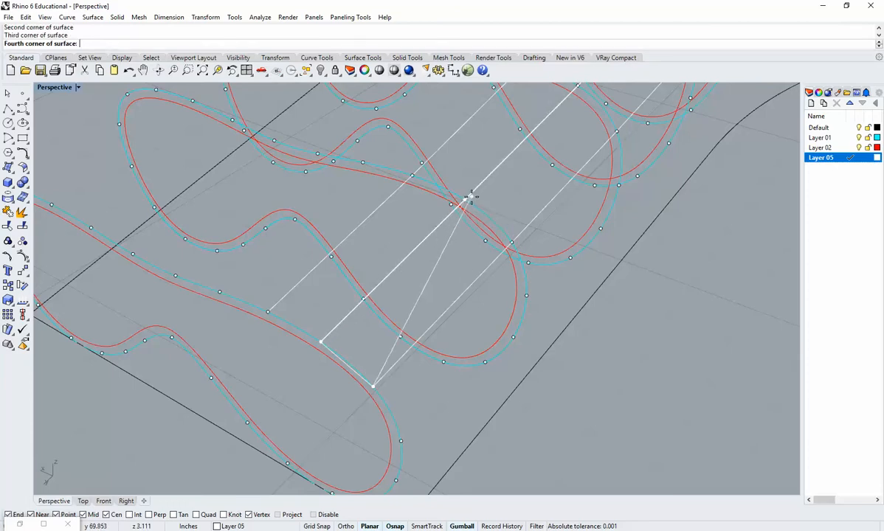
left_click(514, 238)
scroll(521, 242, "down", 4)
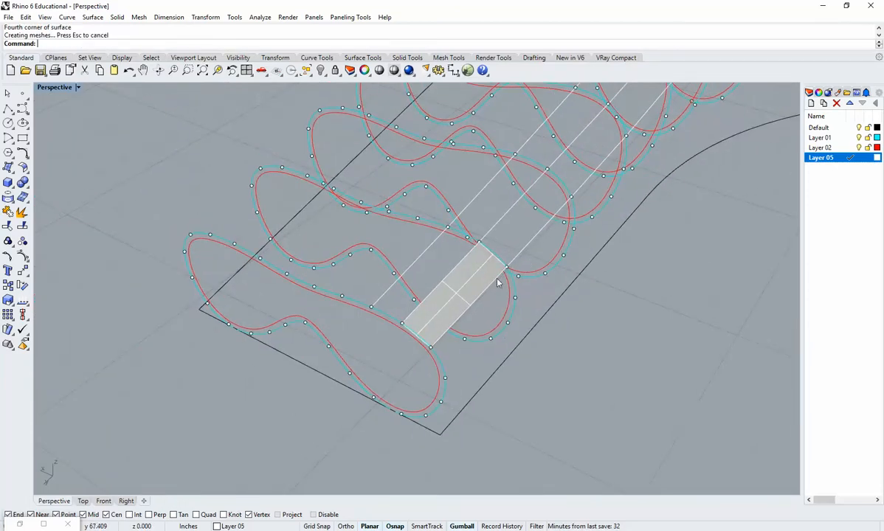
Create an adjoining four-corner surface between the second and third polylines, spanning the same first two offset curves
scroll(497, 283, "up", 3)
key("Return")
left_click(334, 424)
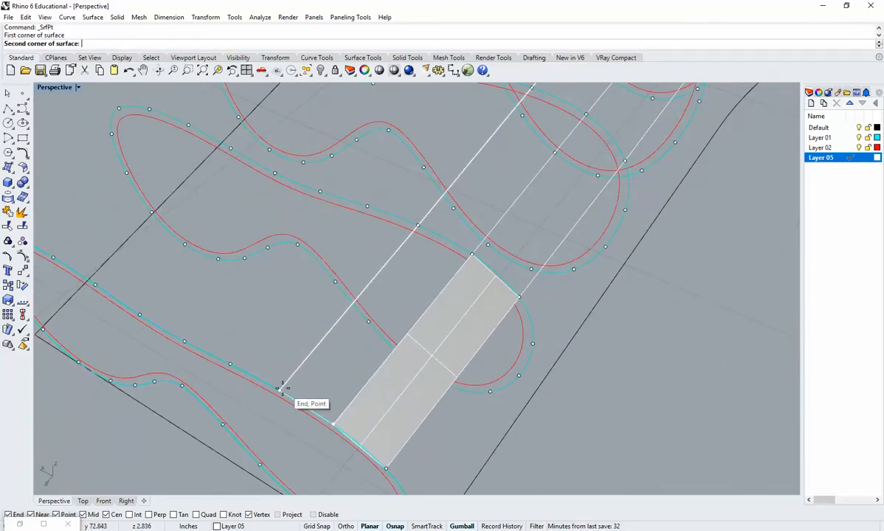
left_click(279, 390)
left_click(422, 221)
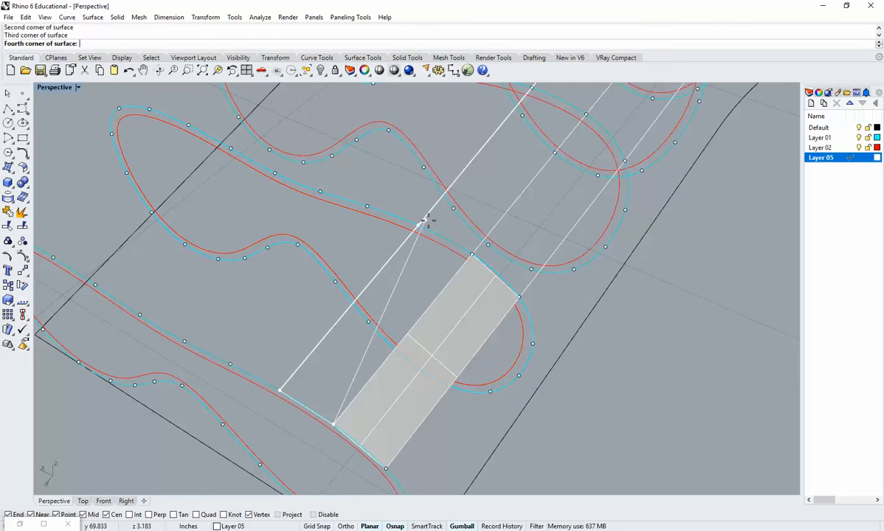
left_click(471, 253)
Examine the two adjoining surface panels up close and from low side angles
key("Return")
key("ctrl+w")
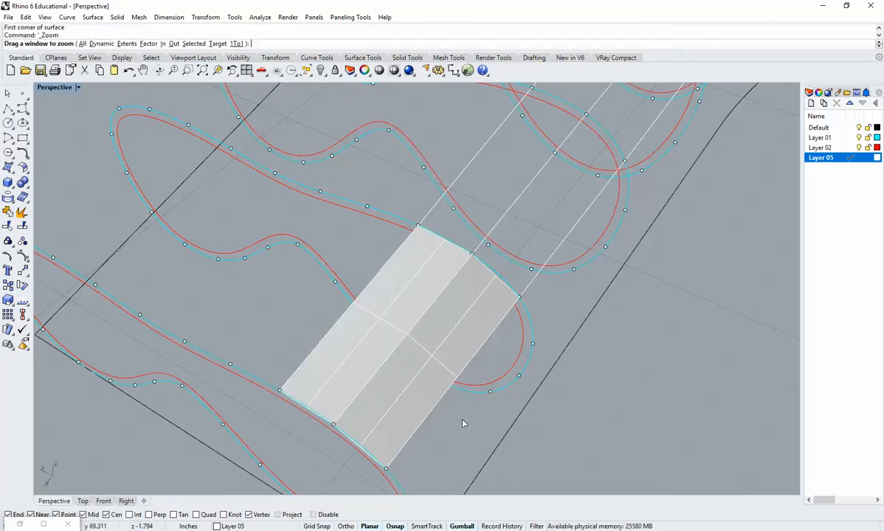
left_click_drag(462, 420, 379, 308)
scroll(379, 307, "down", 5)
right_click_drag(379, 309, 459, 256)
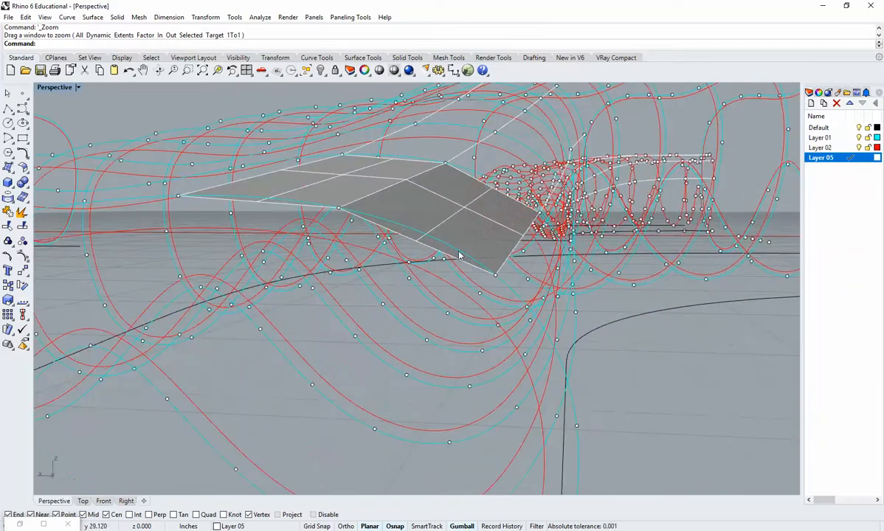
right_click_drag(521, 280, 452, 233)
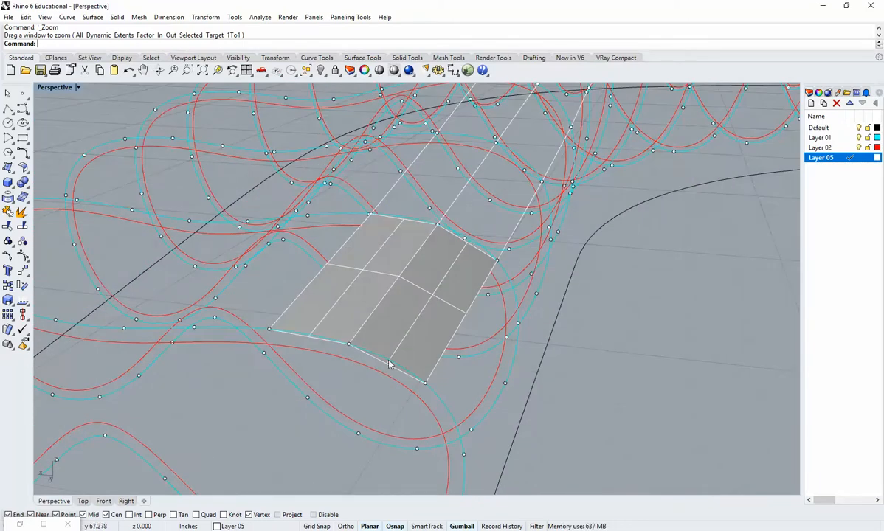
scroll(468, 269, "down", 5)
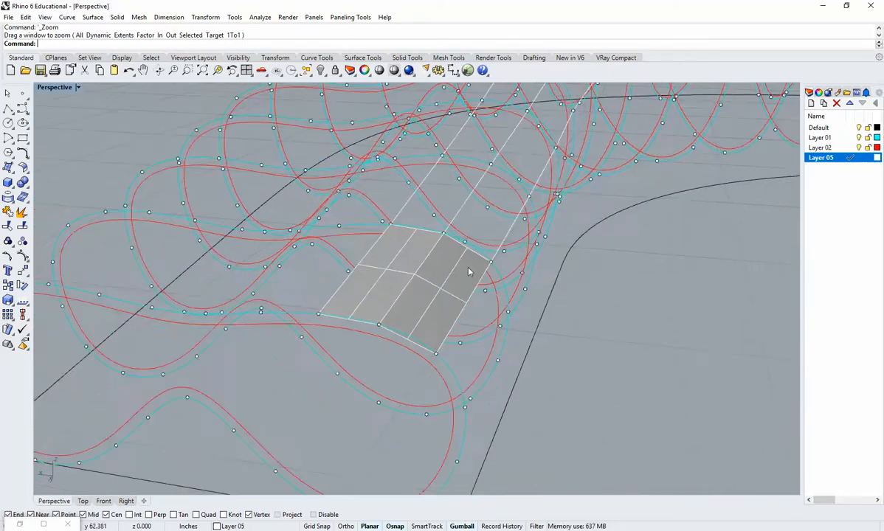
right_click_drag(470, 270, 323, 247)
scroll(326, 285, "up", 5)
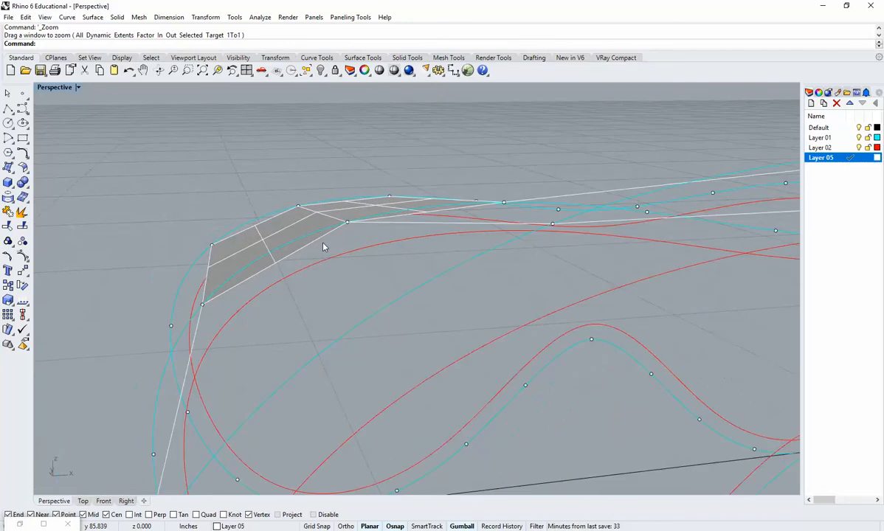
Select the panel nearer the inner rail, examine how it sits against the section curves, and clear the selection
left_click(280, 238)
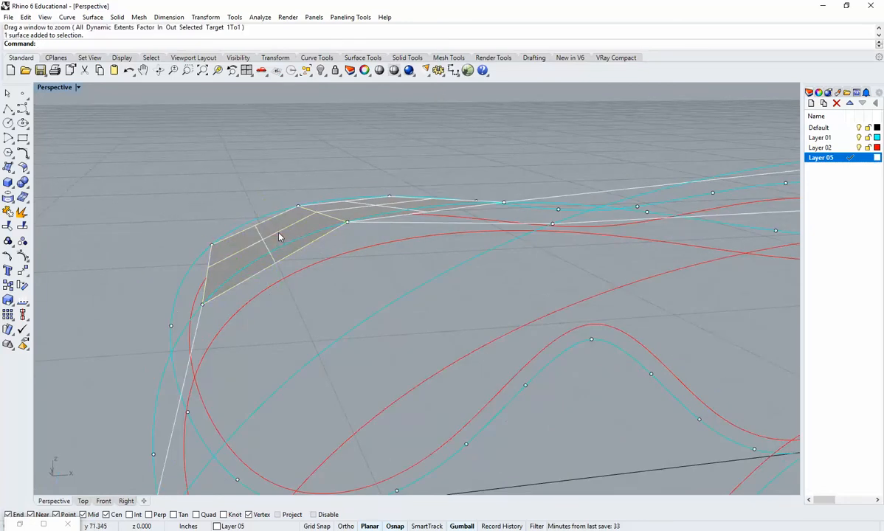
right_click_drag(292, 264, 486, 342)
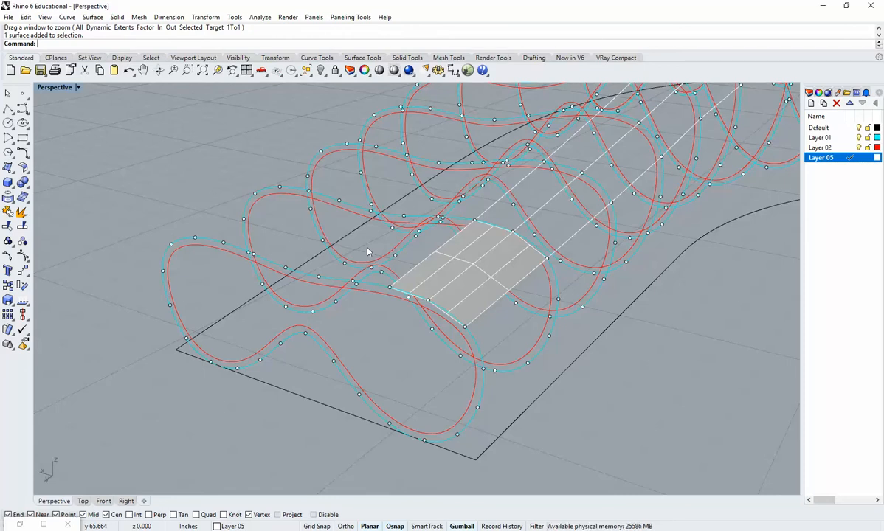
right_click_drag(434, 329, 480, 354)
scroll(480, 354, "down", 4)
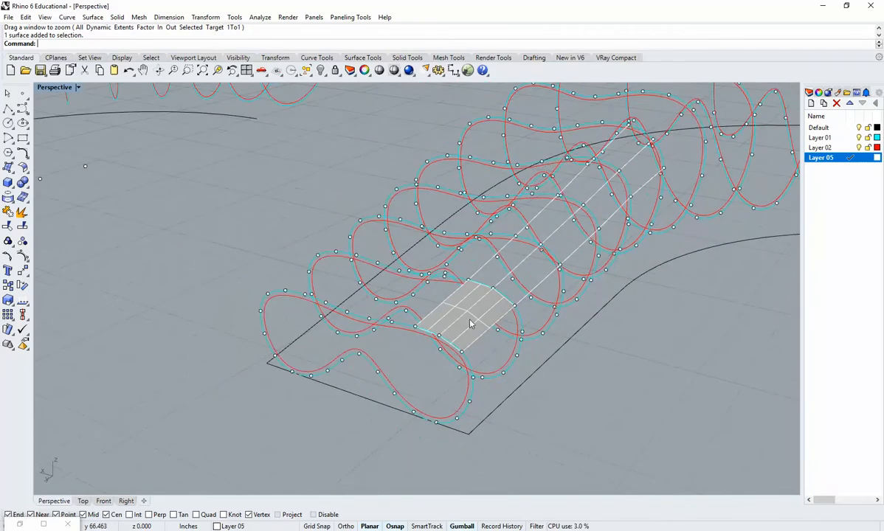
right_click_drag(470, 321, 484, 337)
scroll(483, 329, "up", 6)
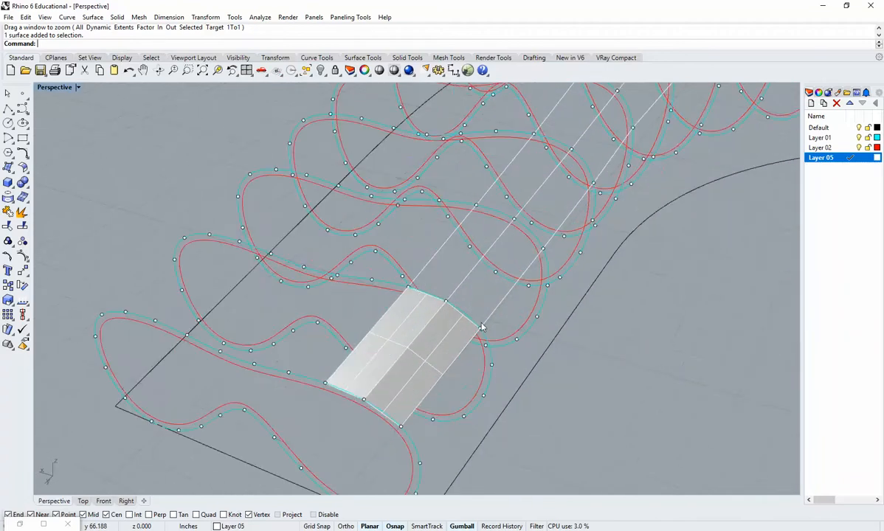
right_click(440, 298)
key("Escape")
Create a four-corner surface continuing the panel nearer the inner rail between the second and third offset curves
left_click(93, 17)
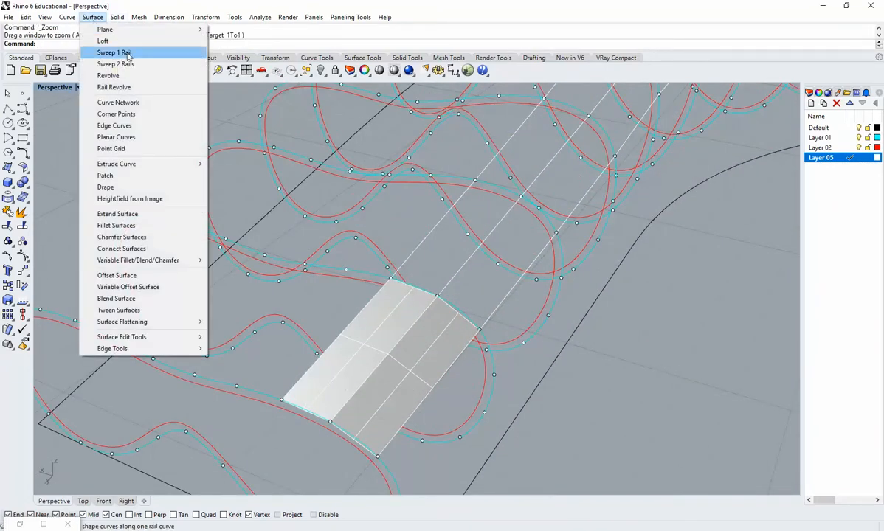
left_click(138, 115)
scroll(476, 291, "up", 3)
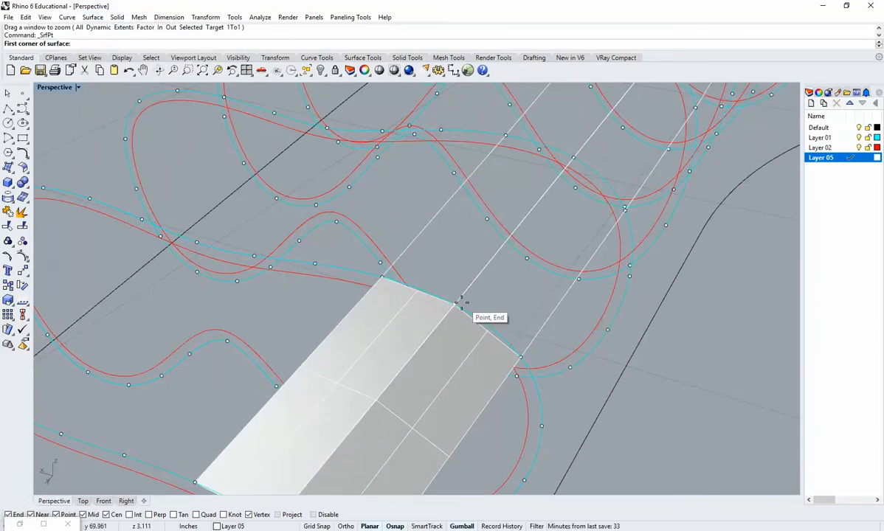
left_click(459, 301)
left_click(521, 359)
scroll(624, 236, "up", 2)
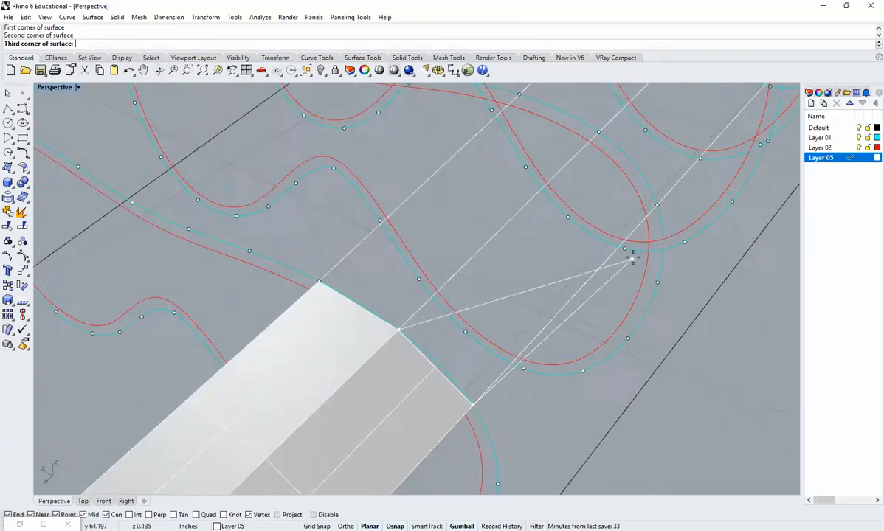
scroll(632, 258, "up", 2)
left_click(661, 199)
right_click_drag(627, 184, 627, 243, "shift")
left_click(590, 169)
right_click(576, 194)
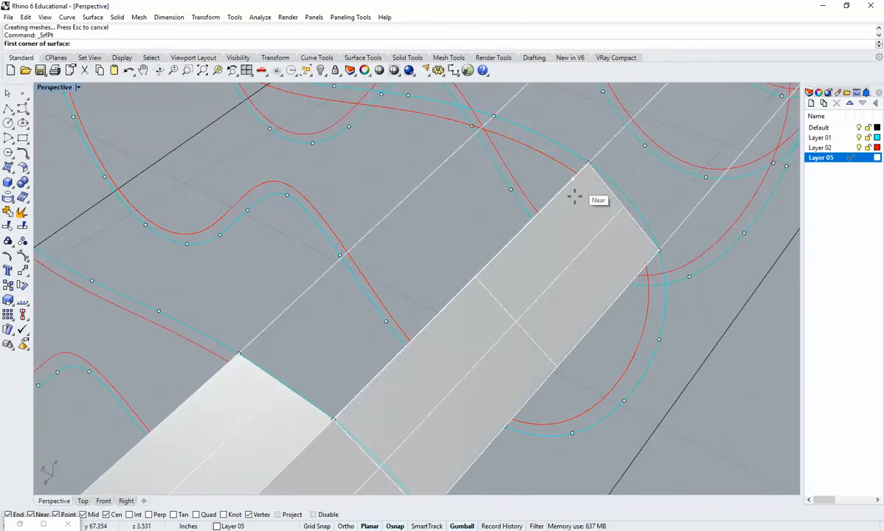
scroll(534, 313, "down", 4)
key("Escape")
Create a three-corner surface covering one triangular half of the open cell beside the new panel, between the second and third polylines
right_click_drag(532, 313, 525, 262)
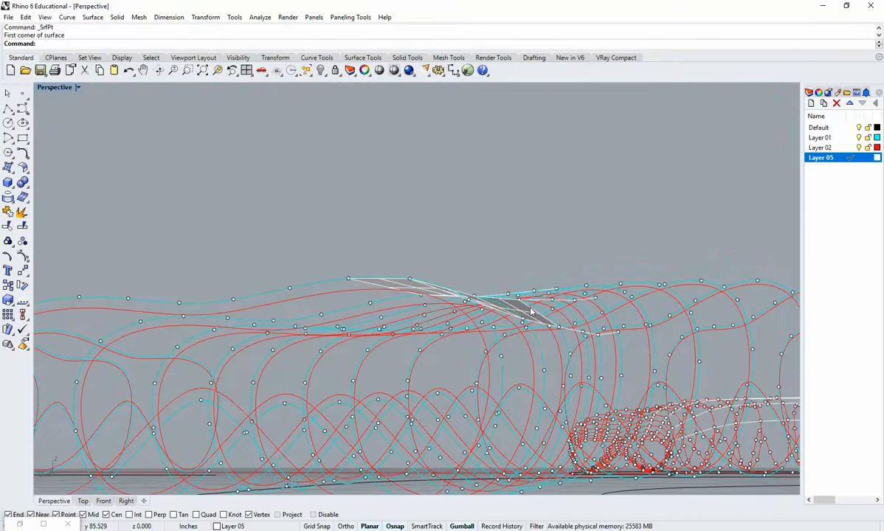
scroll(529, 317, "up", 5)
mouse_move(528, 323)
right_mouse_down()
mouse_move(540, 324)
mouse_move(507, 367)
mouse_move(509, 302)
mouse_move(522, 319)
mouse_move(520, 270)
mouse_move(517, 288)
mouse_move(548, 317)
mouse_move(510, 318)
right_mouse_up()
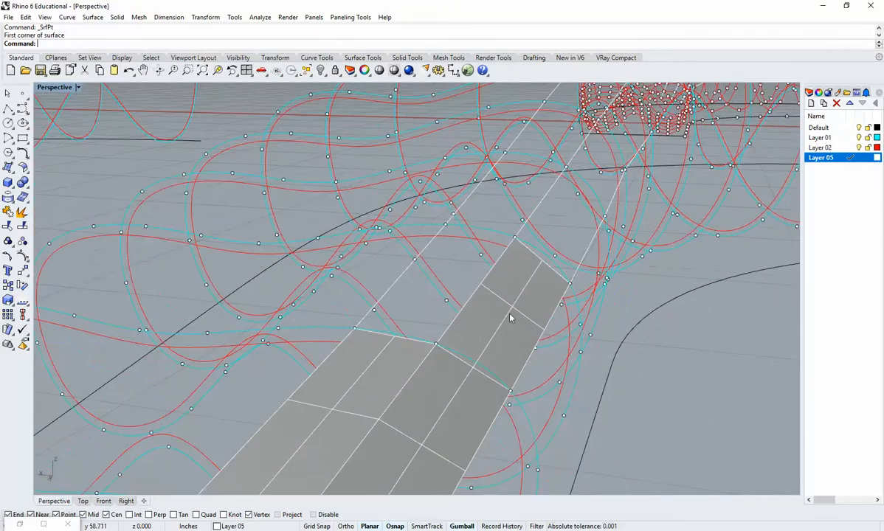
scroll(465, 310, "up", 4)
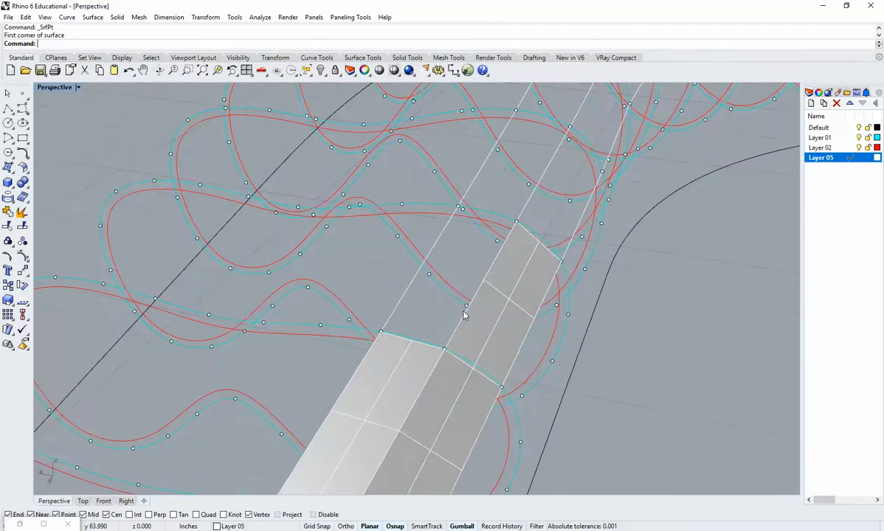
key("Return")
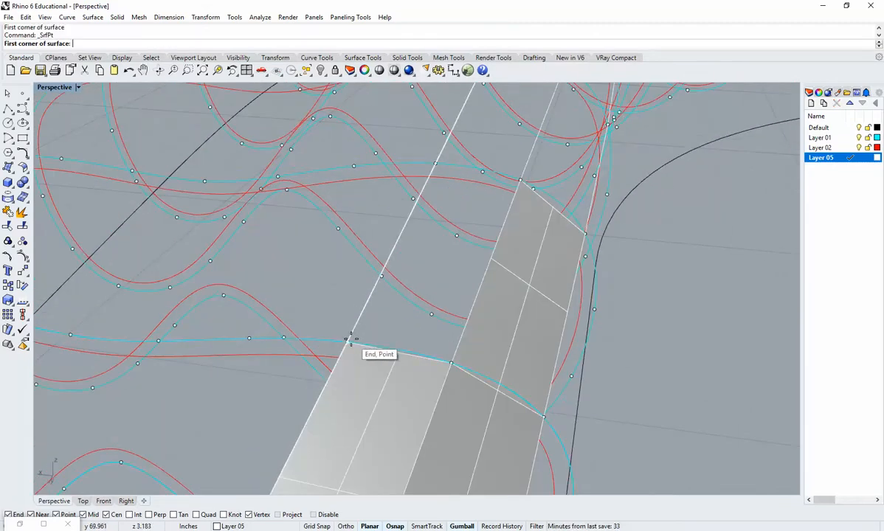
left_click(350, 340)
left_click(452, 361)
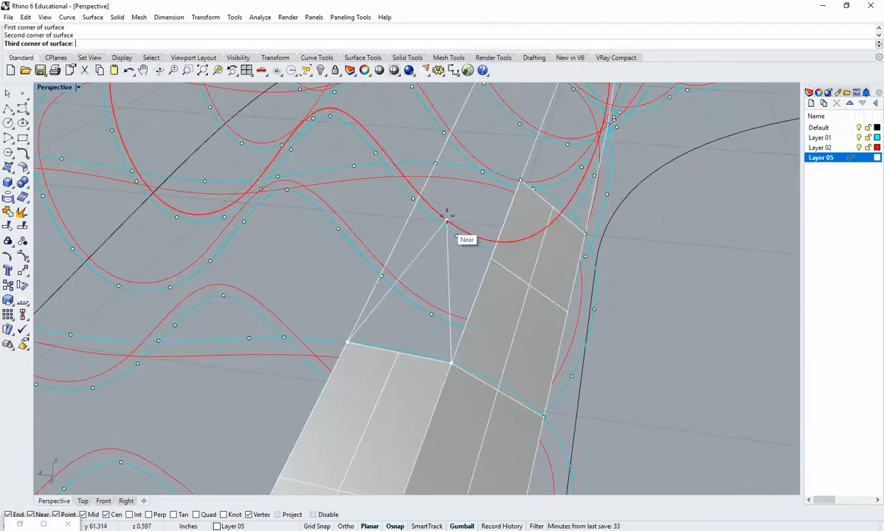
left_click(438, 164)
key("Return")
Create a three-corner surface covering the remaining triangular half of the open cell between the second and third offset curves
key("Return")
left_click(437, 164)
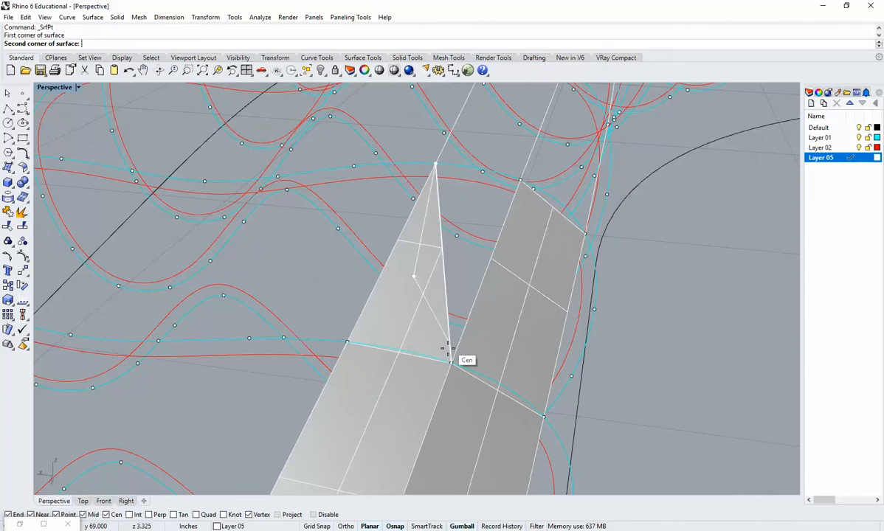
left_click(450, 362)
right_click_drag(520, 179, 553, 182)
right_click_drag(588, 154, 571, 197)
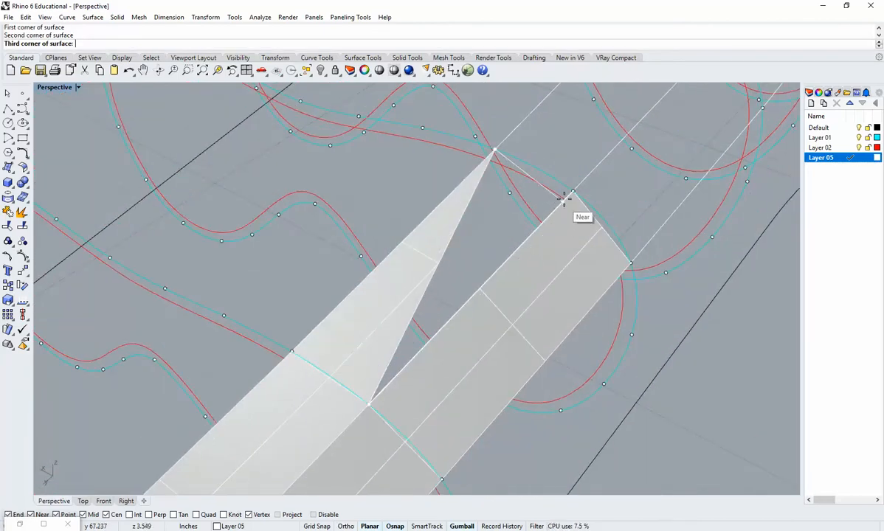
left_click(573, 192)
key("Return")
Select the panels meeting at the new diagonal, examine them from a low side angle, and clear the selection
right_click_drag(500, 312, 457, 258)
left_click(457, 258)
left_click(425, 267)
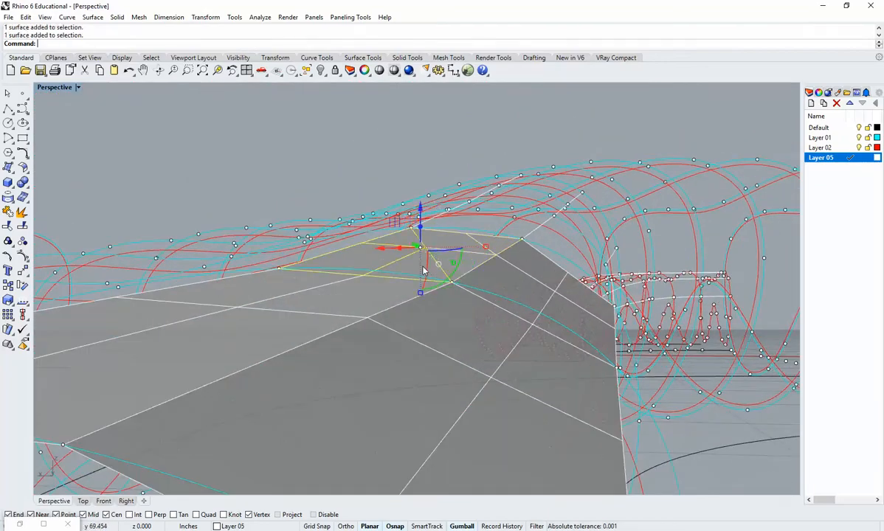
key("Escape")
right_click_drag(477, 297, 421, 256)
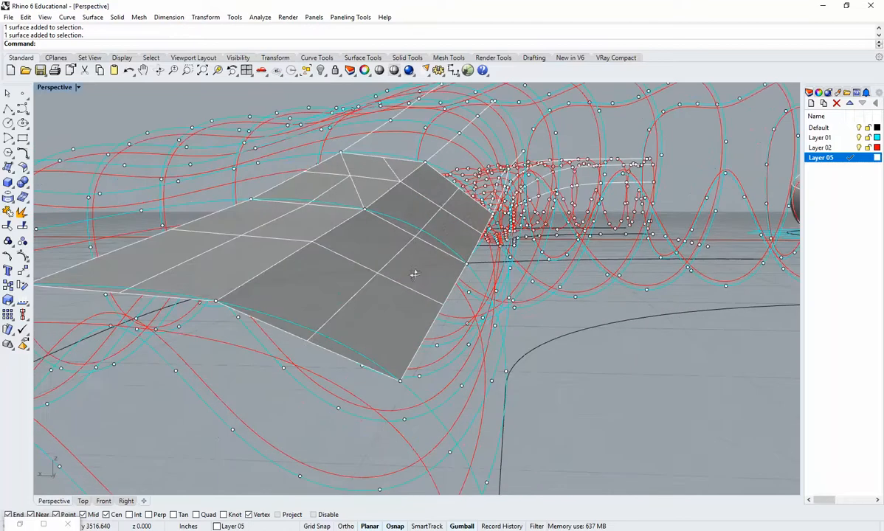
Delete the four-corner panel nearer the inner rail between the first and second offset curves
left_click(404, 316)
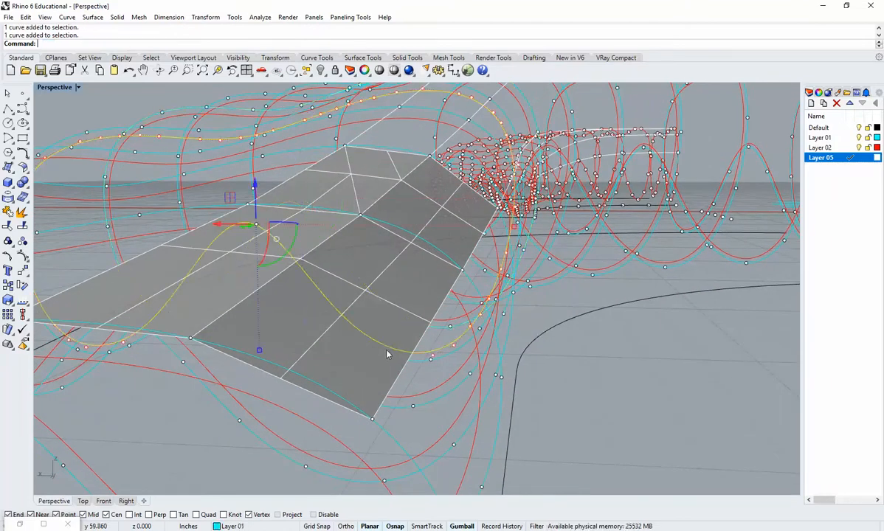
left_click(350, 356)
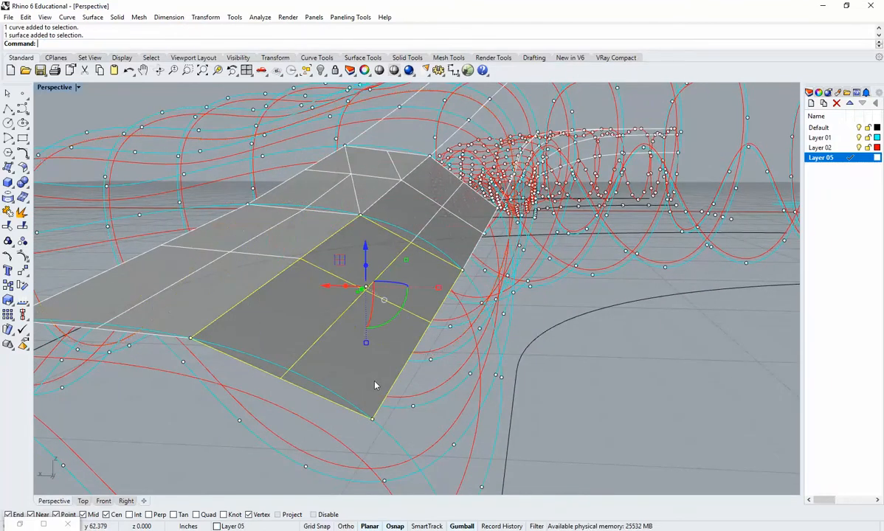
key("Delete")
Create a three-corner surface in the emptied cell from its two corners on the first offset curve to the middle polyline's point on the second curve
left_click(92, 17)
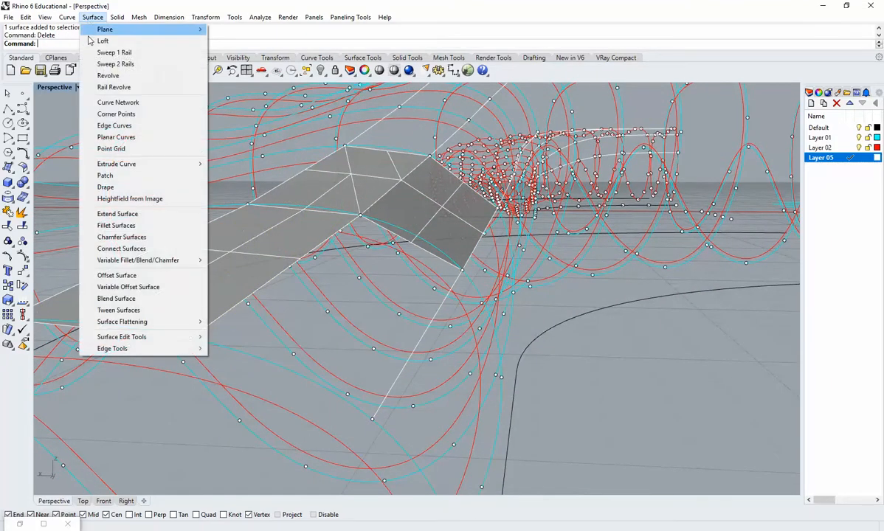
left_click(111, 115)
left_click(192, 336)
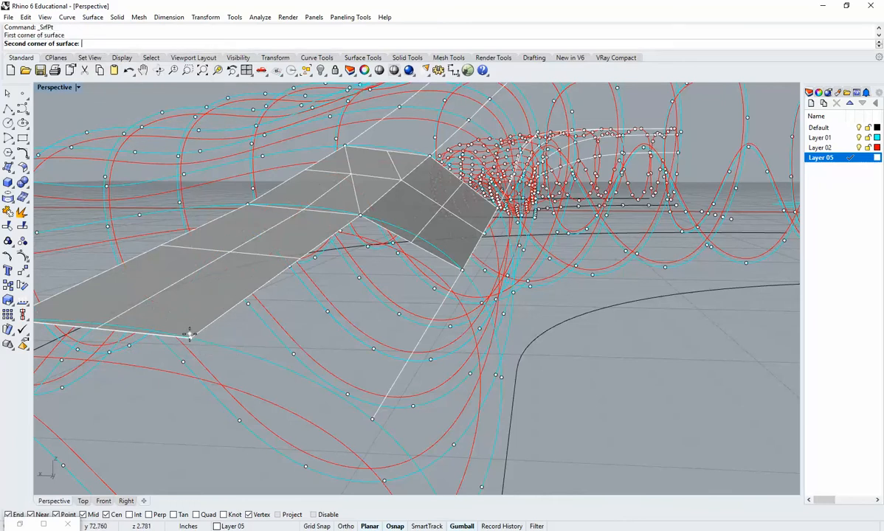
left_click(373, 416)
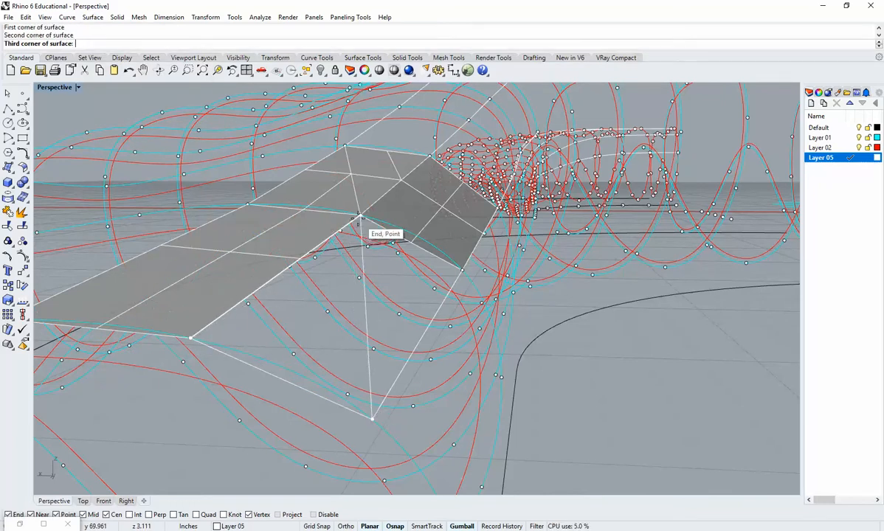
left_click(360, 216)
key("Return")
Create a three-corner surface filling the other triangular half of that cell, along the polyline nearest the inner rail
key("Return")
left_click(372, 418)
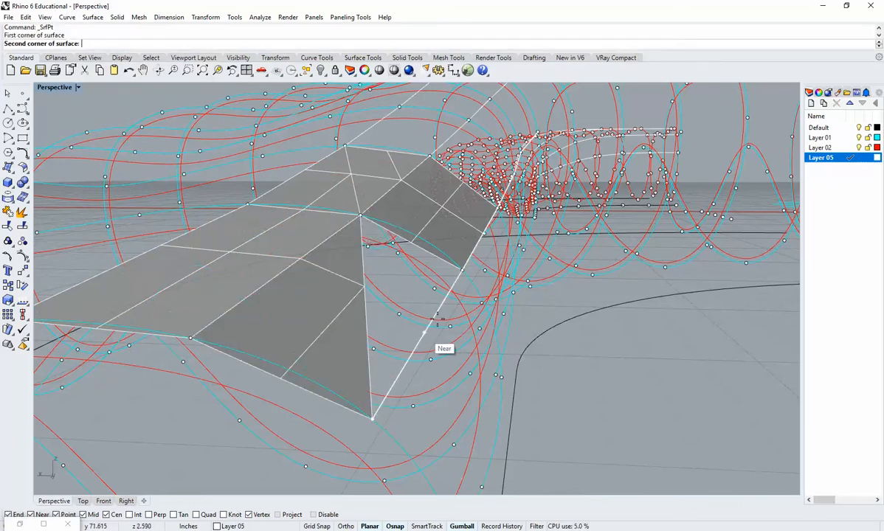
left_click(418, 250)
left_click(361, 217)
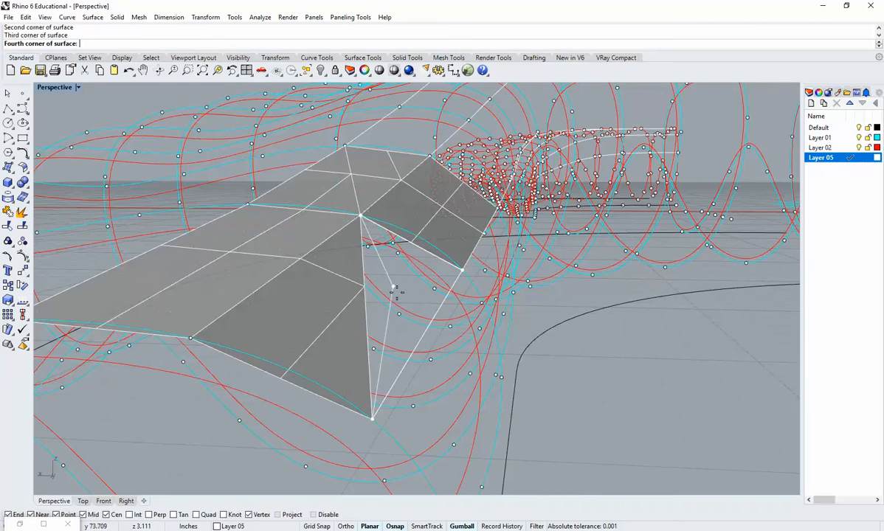
key("Return")
Examine the triangulated panels up close and how they follow the run of section curves around the bend
mouse_move(390, 322)
right_mouse_down()
mouse_move(415, 329)
mouse_move(406, 275)
right_mouse_up()
key("ctrl+w")
left_click_drag(401, 256, 350, 209)
mouse_move(350, 208)
right_mouse_down()
mouse_move(346, 193)
mouse_move(355, 193)
mouse_move(392, 328)
right_mouse_up()
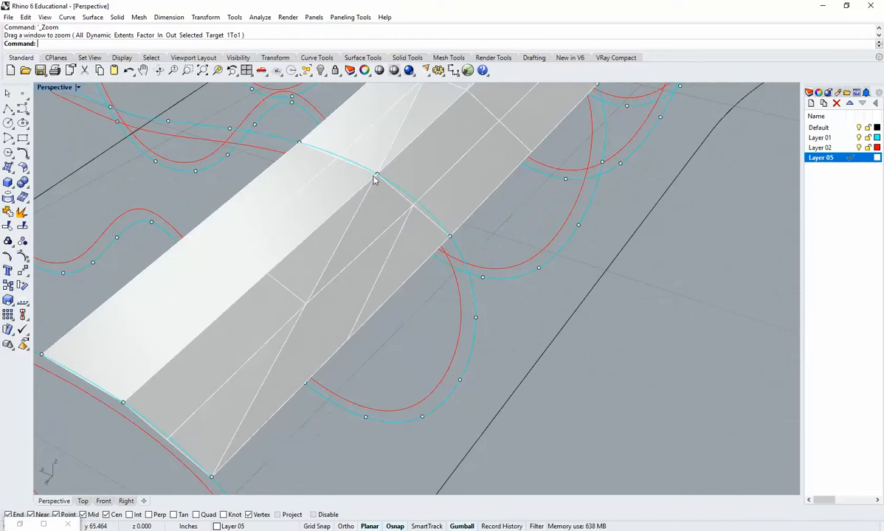
scroll(384, 284, "down", 5)
right_click_drag(386, 286, 492, 296)
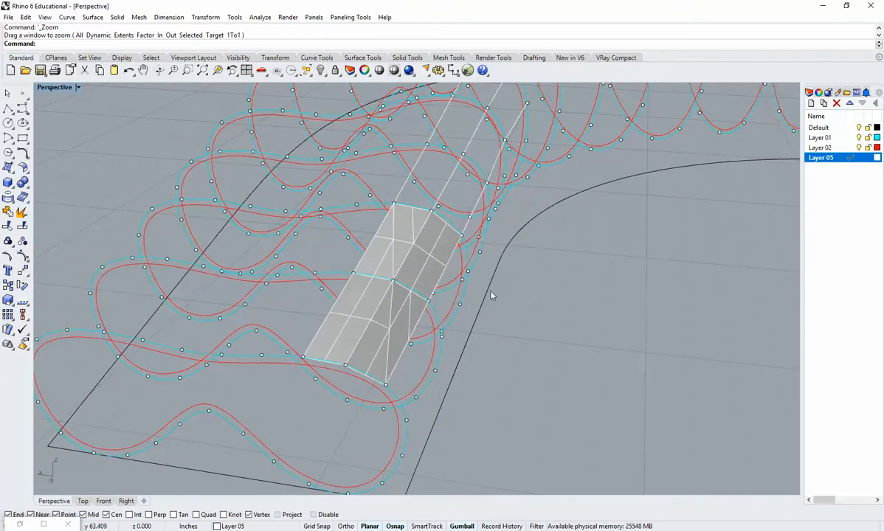
right_click_drag(320, 319, 417, 410)
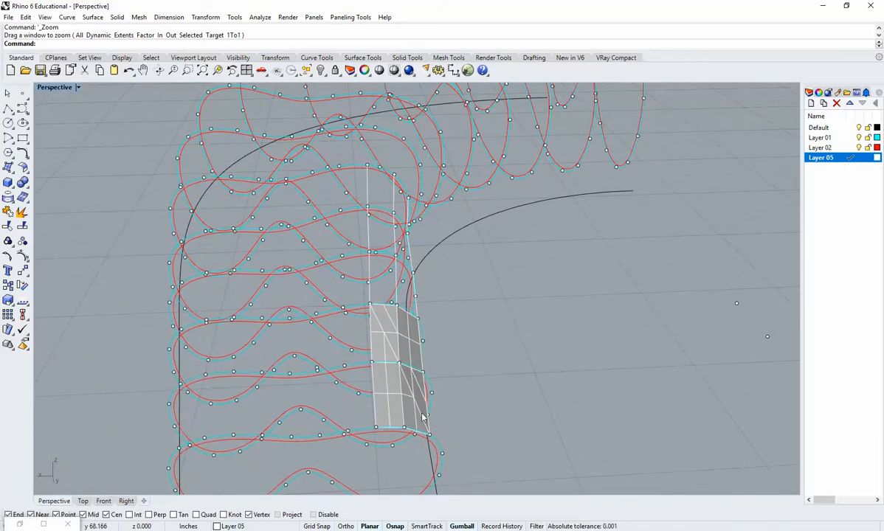
right_click_drag(392, 348, 403, 377)
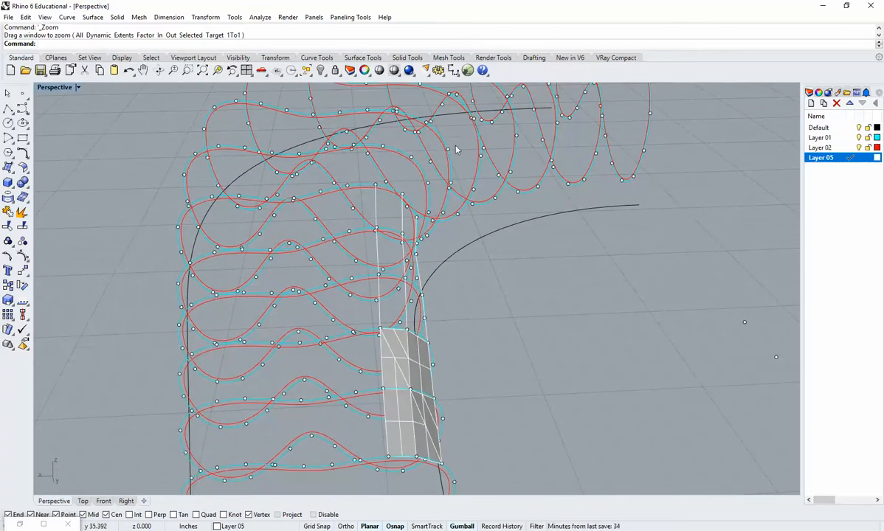
right_click_drag(495, 222, 116, 436)
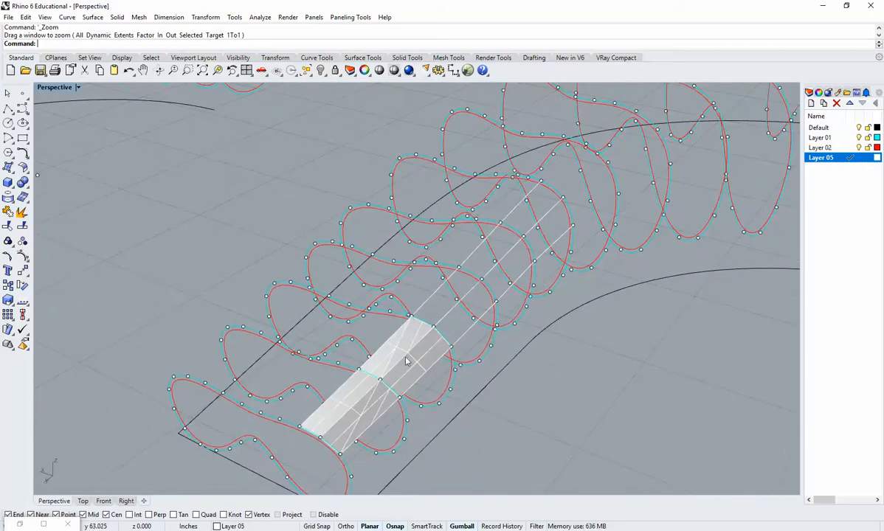
Select the four-corner panel nearer the inner rail in the second bay and compare the four-corner and triangular panels from several angles
scroll(405, 361, "up", 5)
left_click(391, 313)
scroll(319, 386, "up", 2)
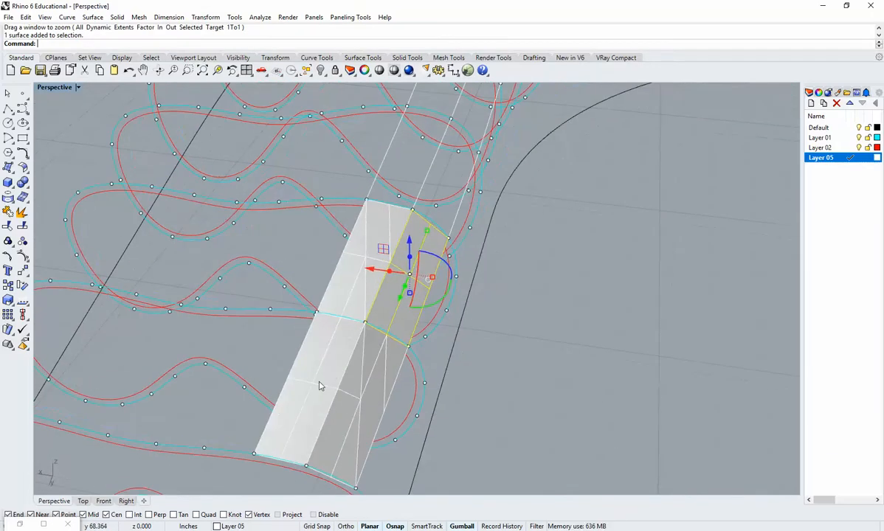
right_click_drag(320, 386, 427, 363)
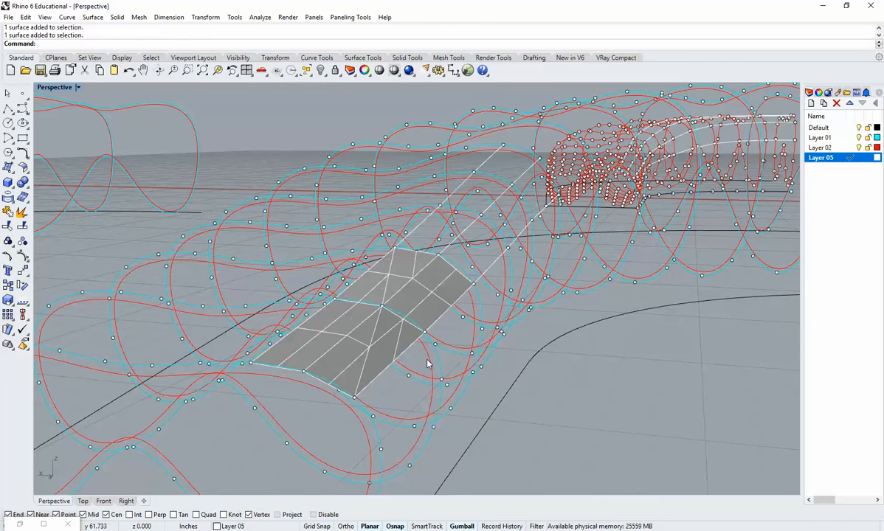
right_click_drag(420, 365, 443, 387)
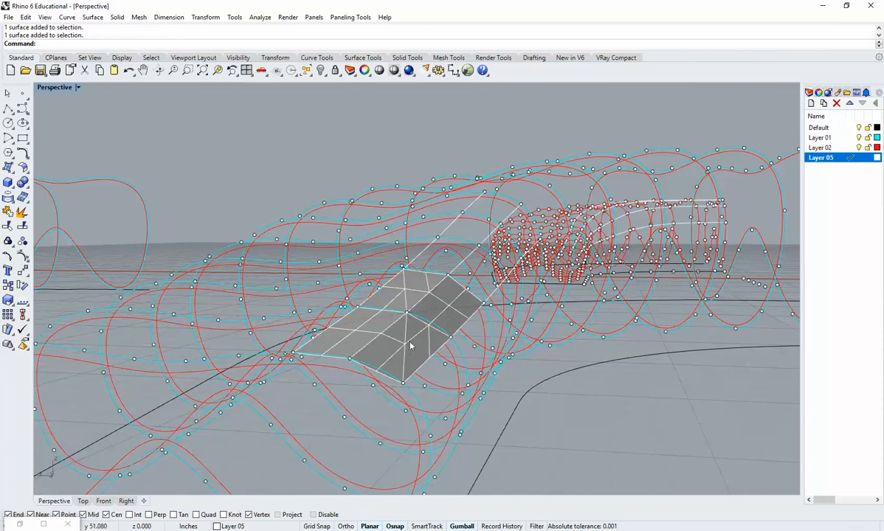
right_click_drag(406, 341, 345, 436)
scroll(409, 383, "down", 6)
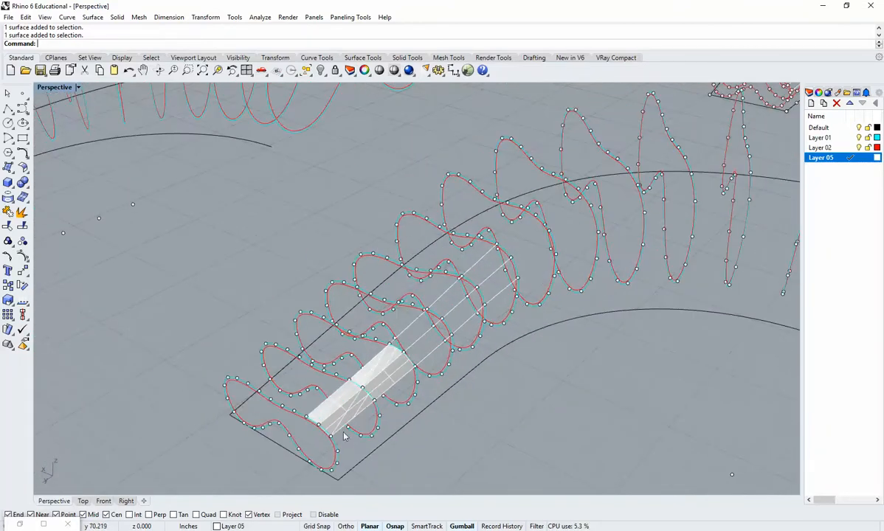
scroll(443, 295, "up", 6)
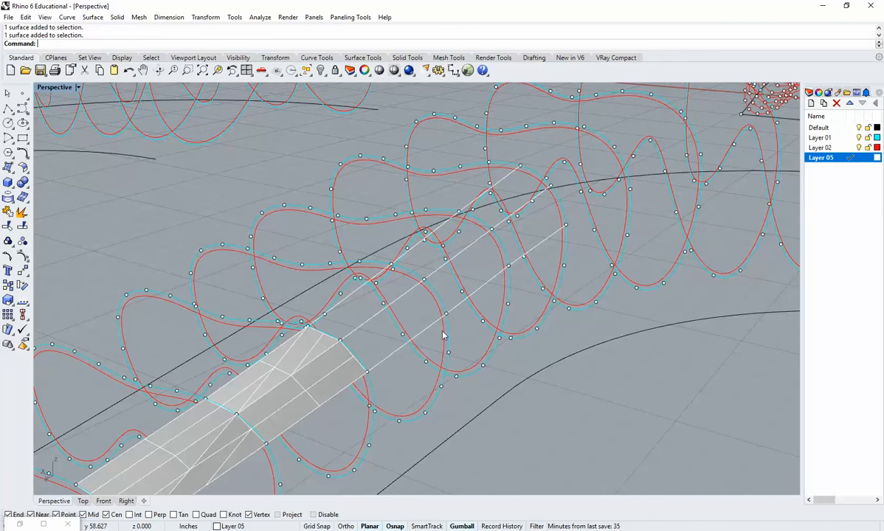
scroll(436, 337, "down", 8)
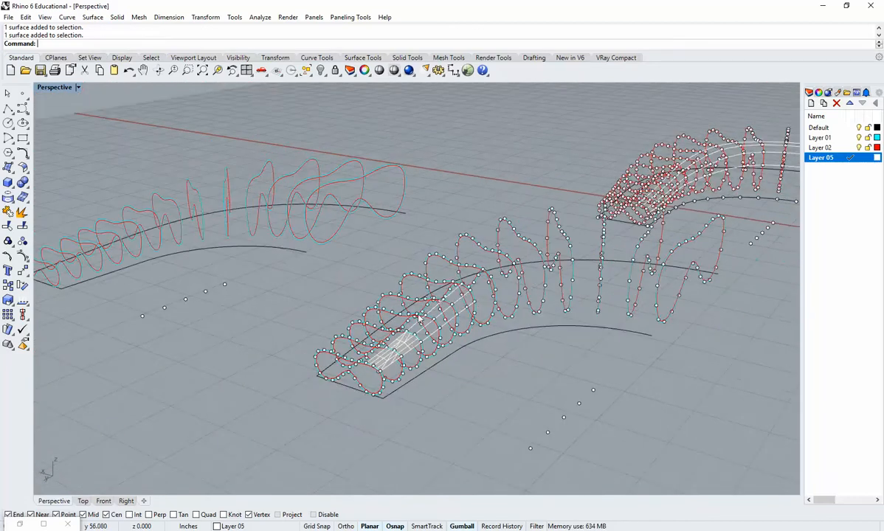
right_click_drag(420, 316, 482, 375)
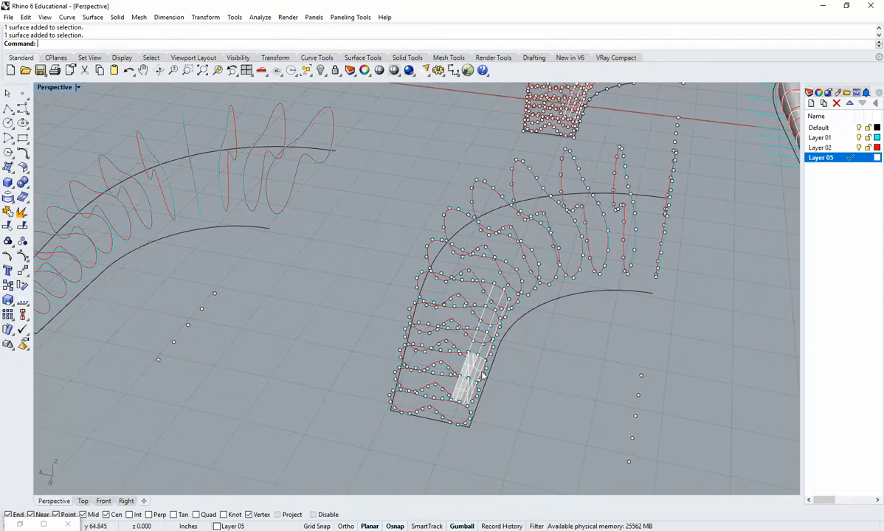
right_click_drag(501, 338, 460, 336)
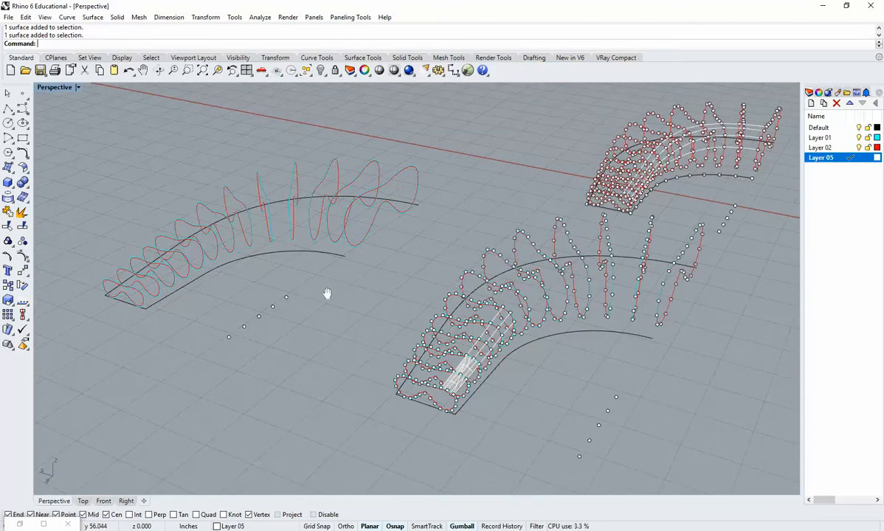
Examine the copy of the section curves without division points and compare it with the copy carrying points and panels
right_click_drag(327, 293, 391, 341, "shift")
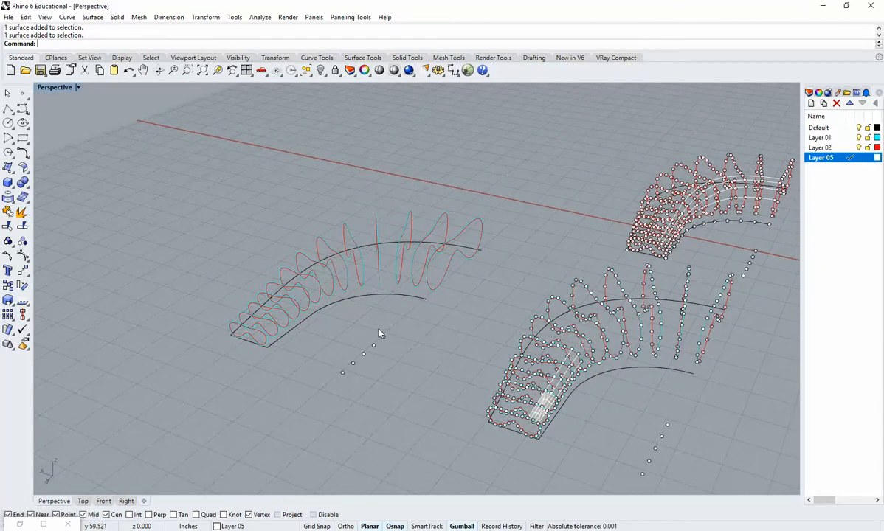
key("ctrl+w")
left_click_drag(386, 364, 178, 227)
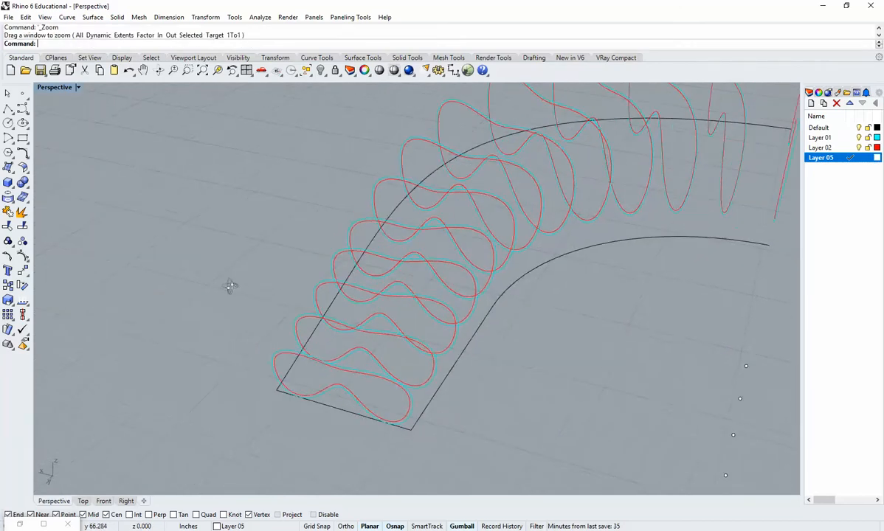
right_click_drag(230, 287, 412, 333)
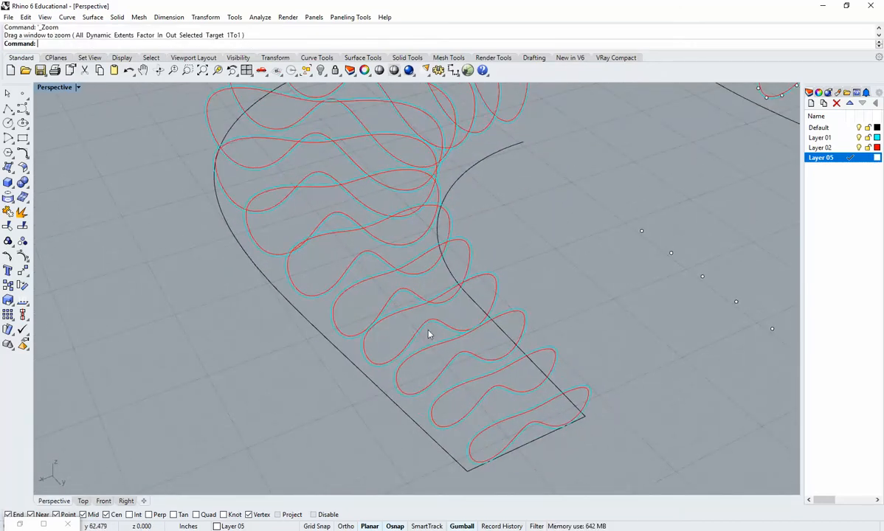
scroll(430, 335, "up", 2)
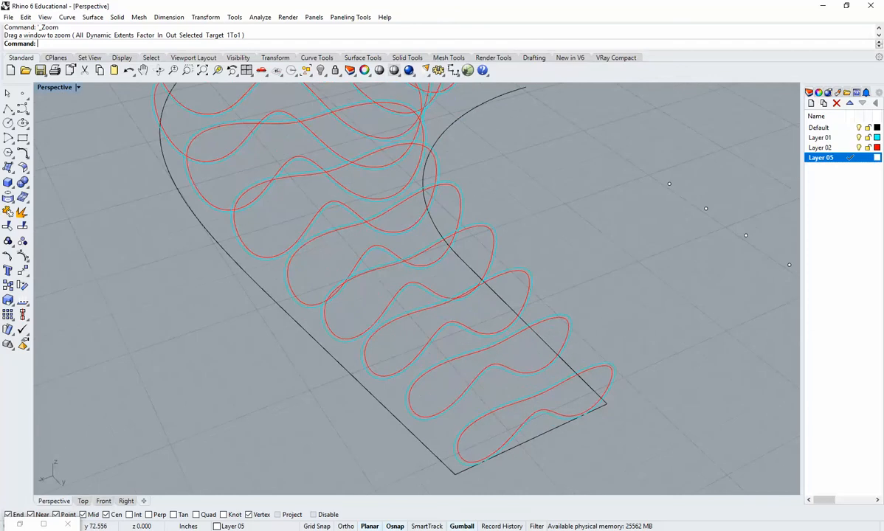
right_click_drag(551, 379, 459, 378)
scroll(485, 391, "down", 5)
scroll(596, 193, "up", 6)
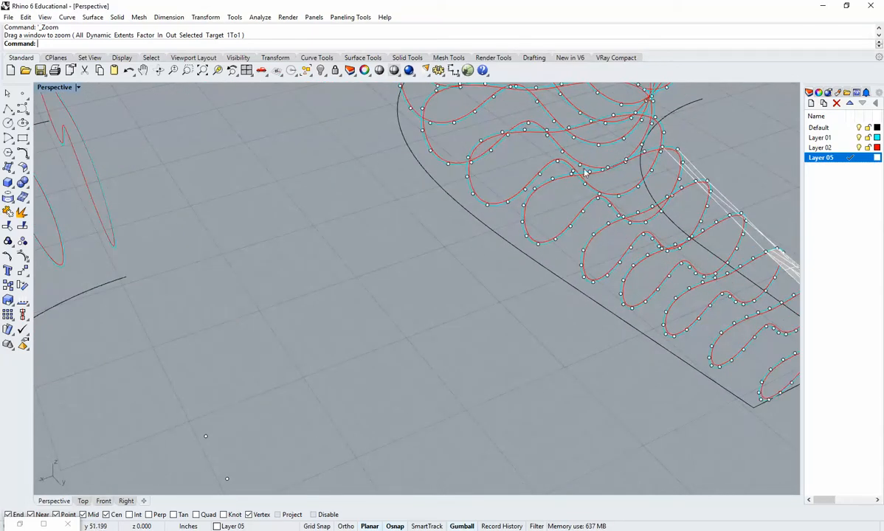
Delete the cyan outer profile curves along the straight part of the outline, keeping the red inner curves
scroll(472, 251, "down", 5)
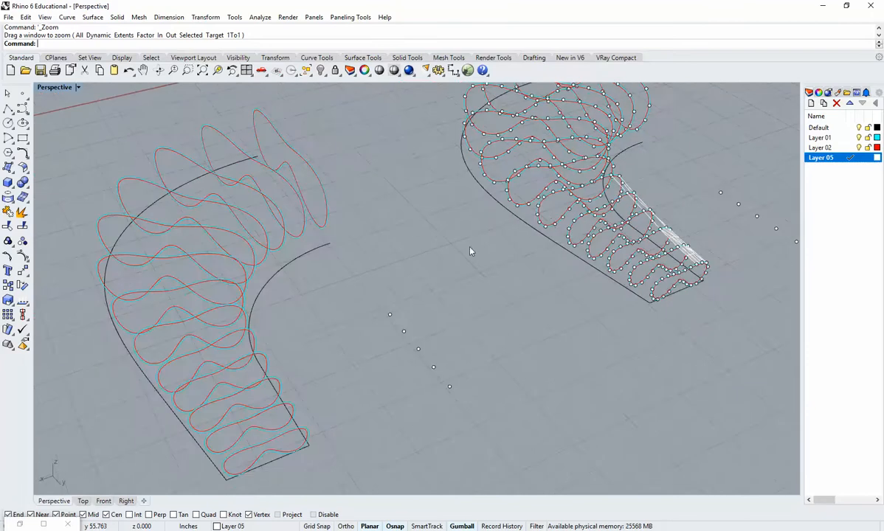
scroll(467, 305, "up", 3)
scroll(428, 339, "down", 2)
scroll(457, 351, "up", 3)
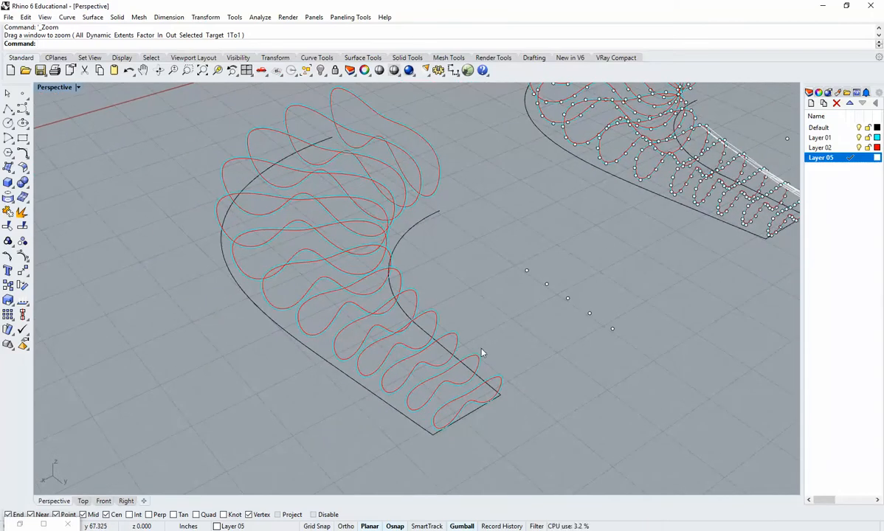
scroll(494, 374, "up", 2)
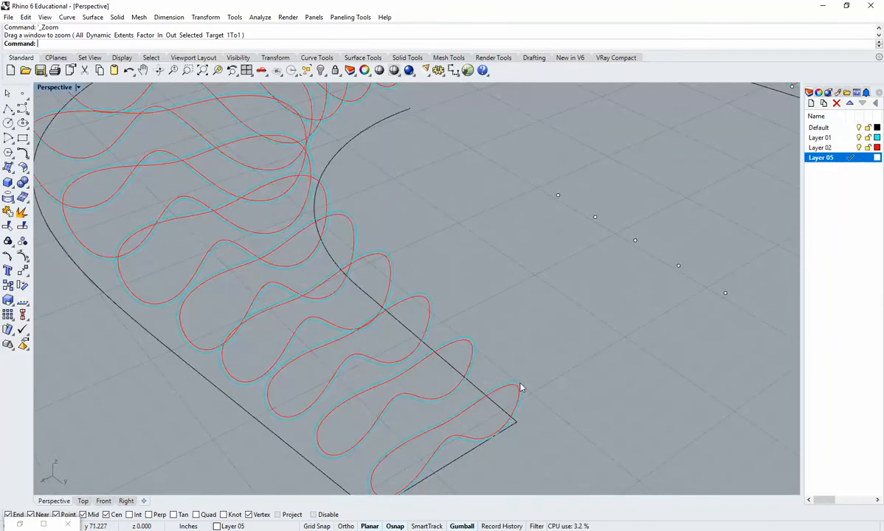
left_click(519, 386)
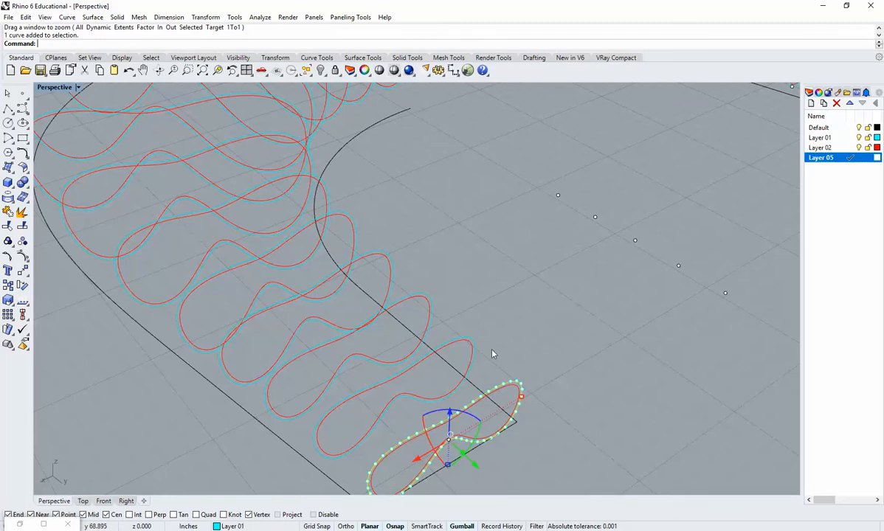
left_click(473, 342, "shift")
left_click(415, 298, "shift")
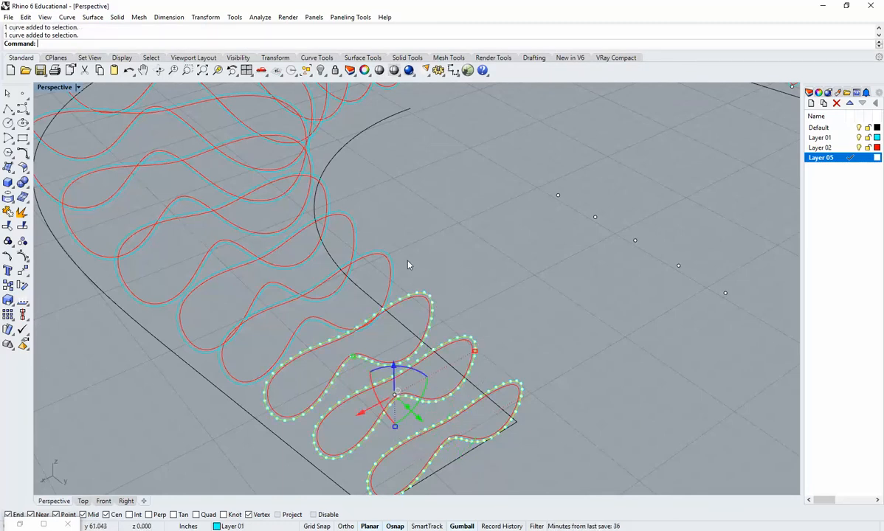
scroll(435, 298, "up", 2)
scroll(444, 308, "up", 2)
left_click(431, 303, "shift")
left_click(378, 259, "shift")
scroll(377, 240, "down", 3)
right_click_drag(398, 247, 425, 308)
left_click(418, 310, "shift")
left_click(385, 270, "shift")
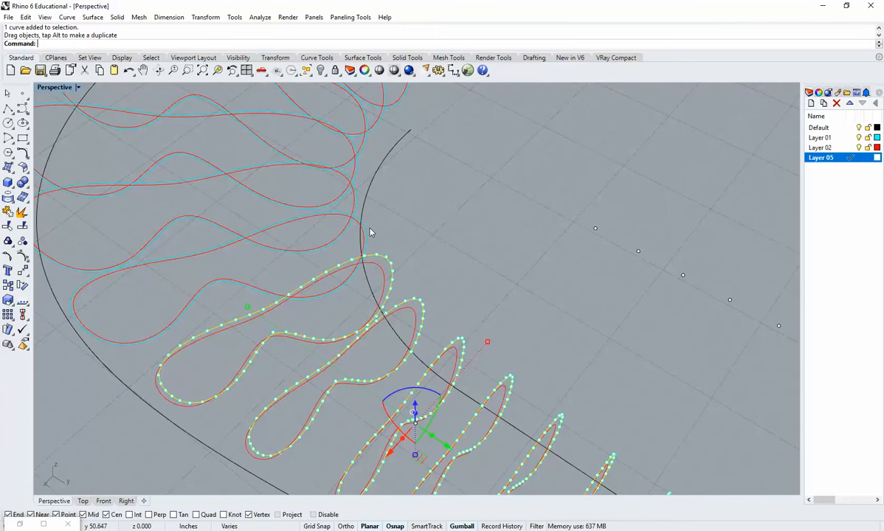
key("Delete")
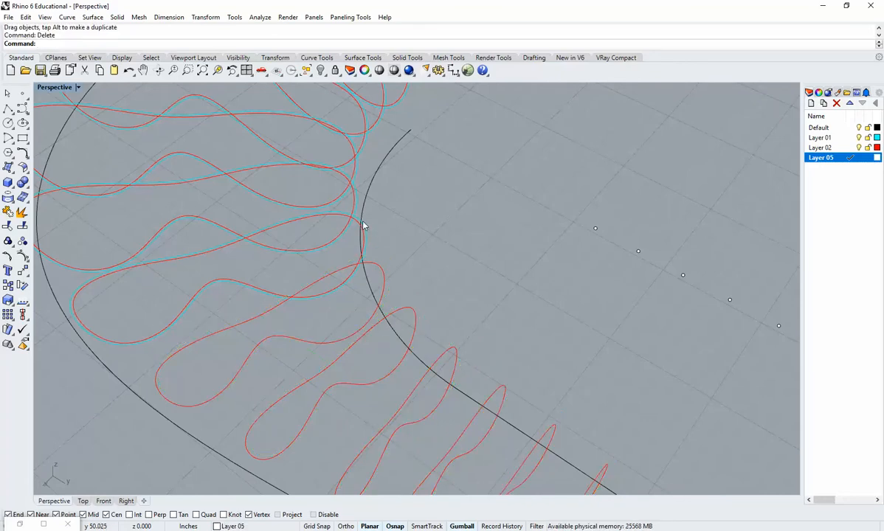
Delete the remaining cyan outer profile curves around the bend of the outline
left_click(341, 214)
left_click(362, 204, "shift")
left_click(384, 231)
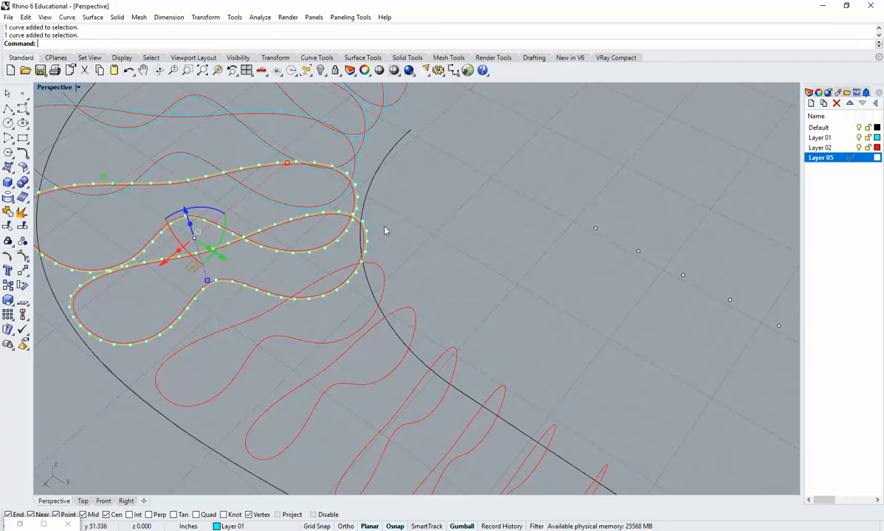
scroll(358, 196, "up", 5)
left_click(355, 163, "shift")
scroll(381, 148, "down", 5)
right_click_drag(380, 124, 347, 233, "shift")
scroll(347, 234, "up", 4)
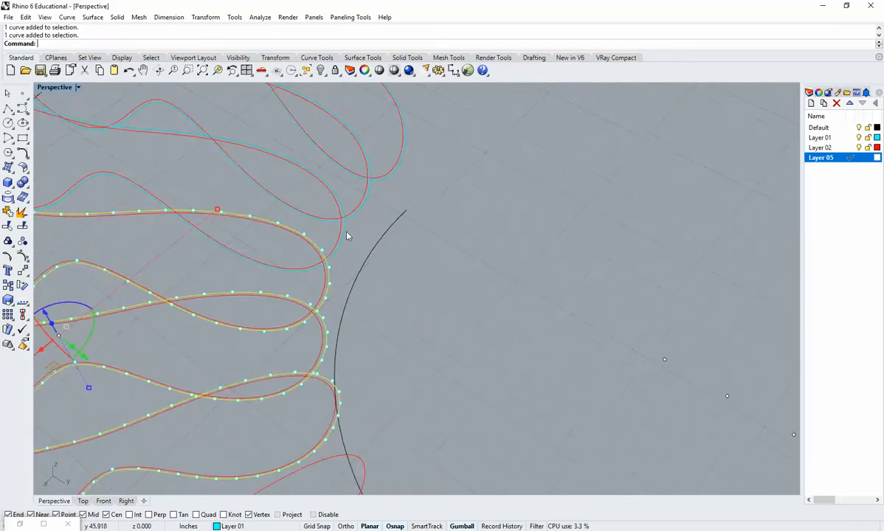
left_click(347, 233, "shift")
left_click(353, 219, "shift")
left_click(363, 167, "shift")
key("Delete")
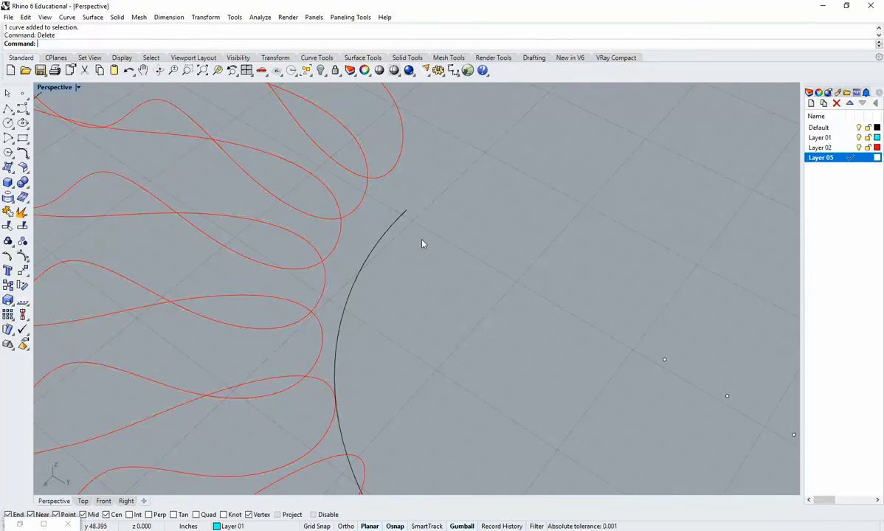
Examine the red profile curves from the bend to the squared end of the outline
scroll(413, 258, "down", 5)
right_click_drag(489, 362, 413, 395, "shift")
scroll(397, 328, "up", 5)
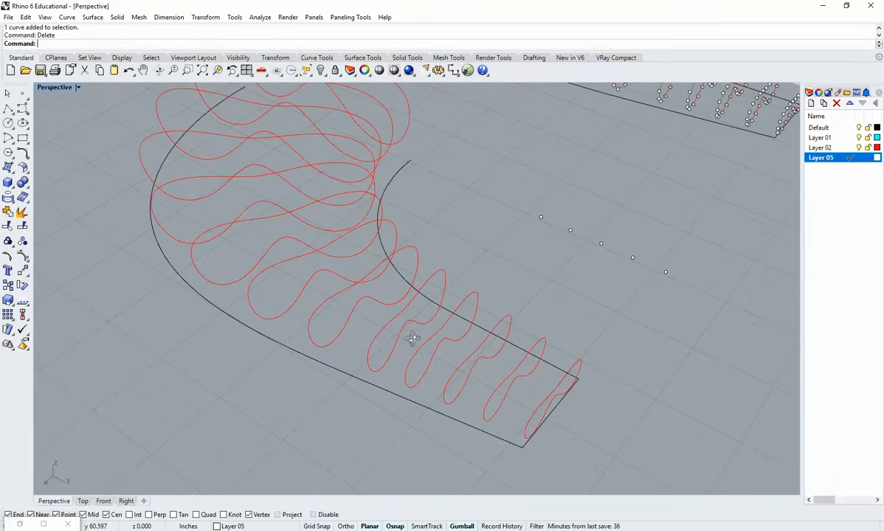
scroll(585, 390, "up", 4)
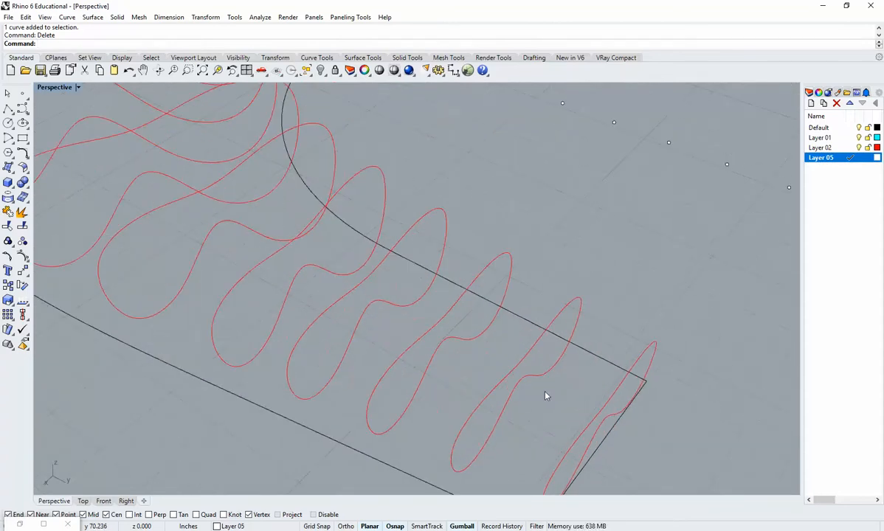
scroll(546, 394, "down", 3)
right_click_drag(536, 394, 537, 385)
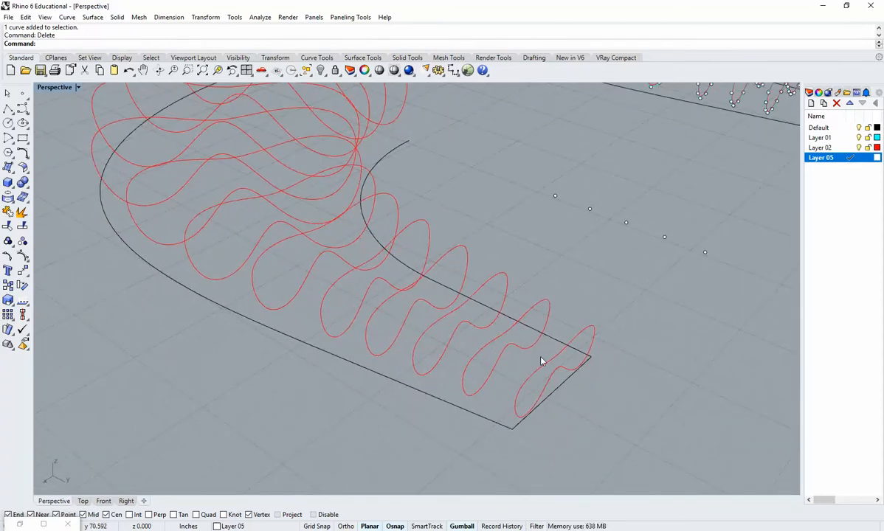
scroll(541, 361, "up", 3)
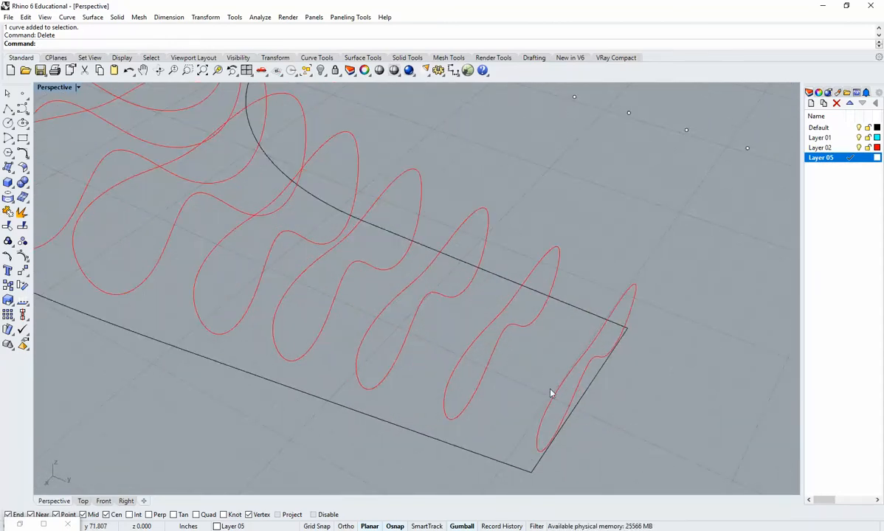
right_click_drag(554, 412, 471, 378)
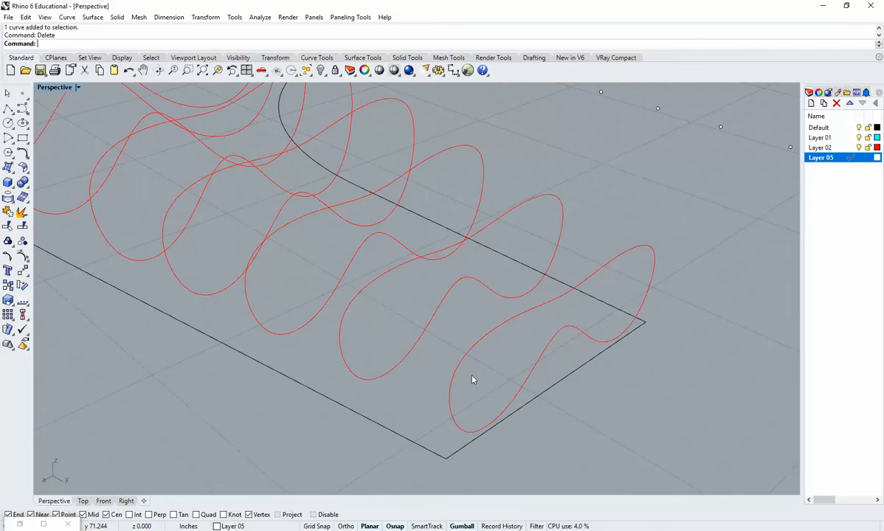
left_click(483, 344)
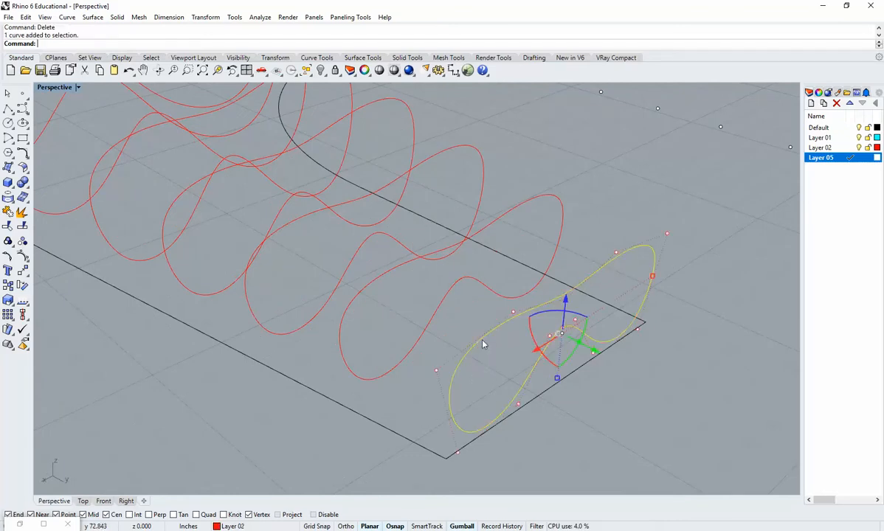
left_click(440, 312)
left_click(438, 321)
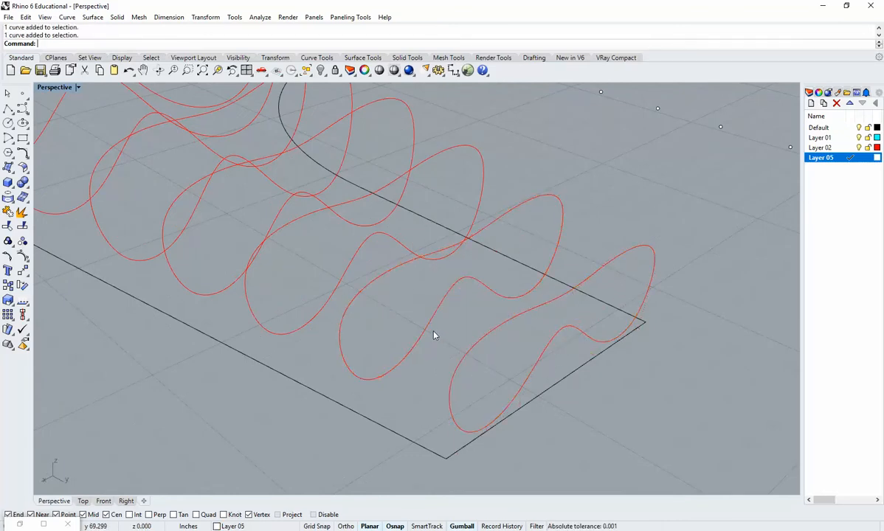
scroll(450, 332, "down", 2)
right_click_drag(453, 360, 463, 395, "shift")
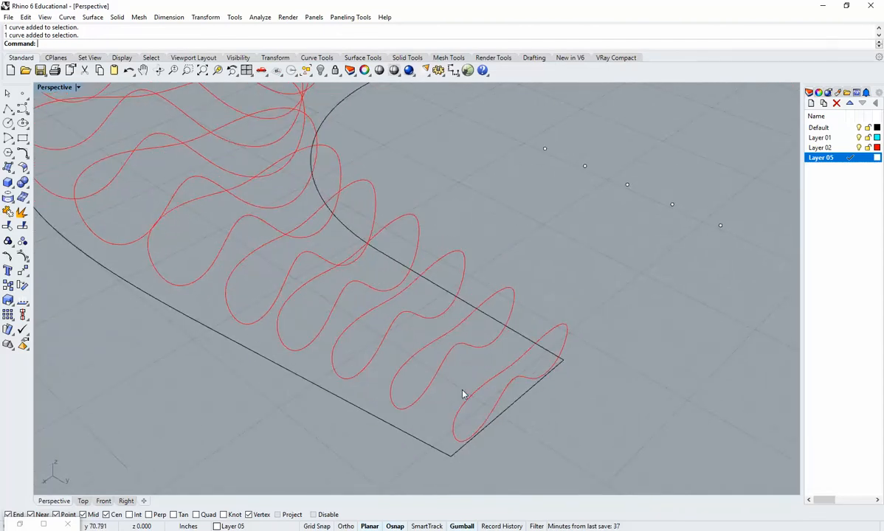
Extrude the red profile curve at the squared end 0.12 in to both sides with ExtrudeCrv
type("ExtrudeCrv")
key("Return")
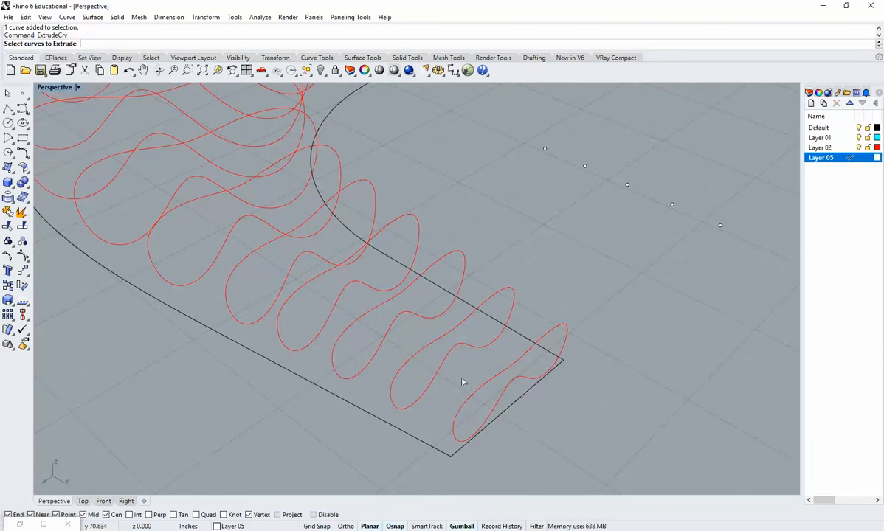
left_click(475, 388)
key("Return")
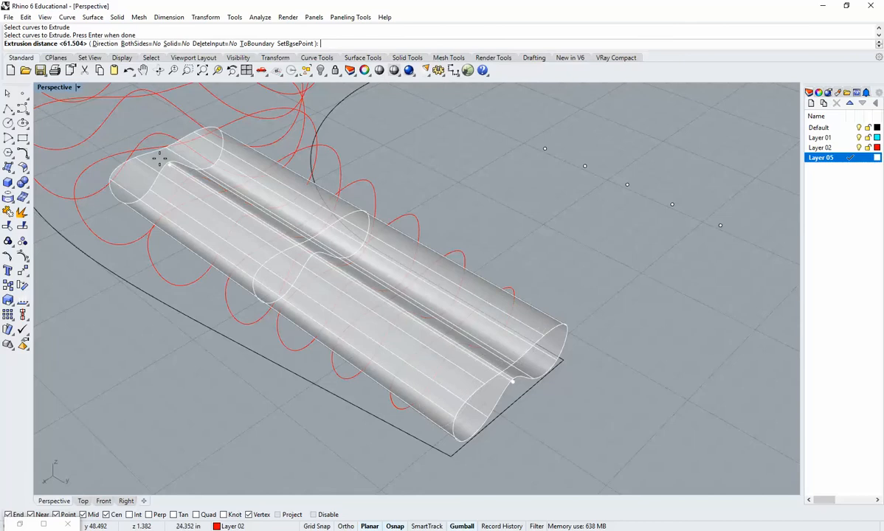
left_click(141, 44)
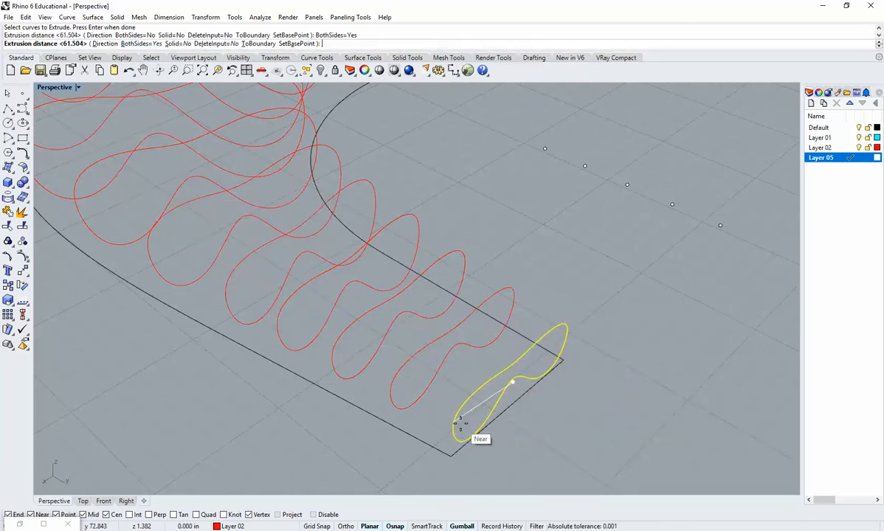
scroll(455, 413, "up", 2)
scroll(453, 408, "up", 1)
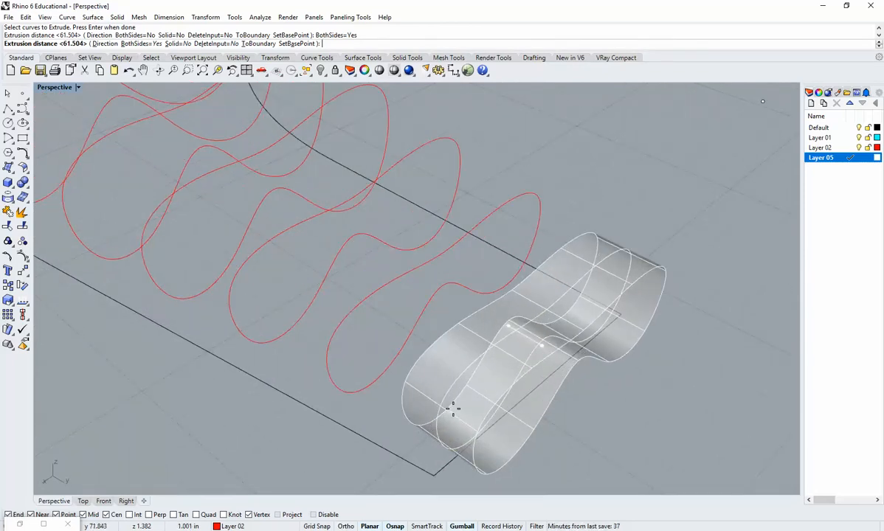
type("0.15")
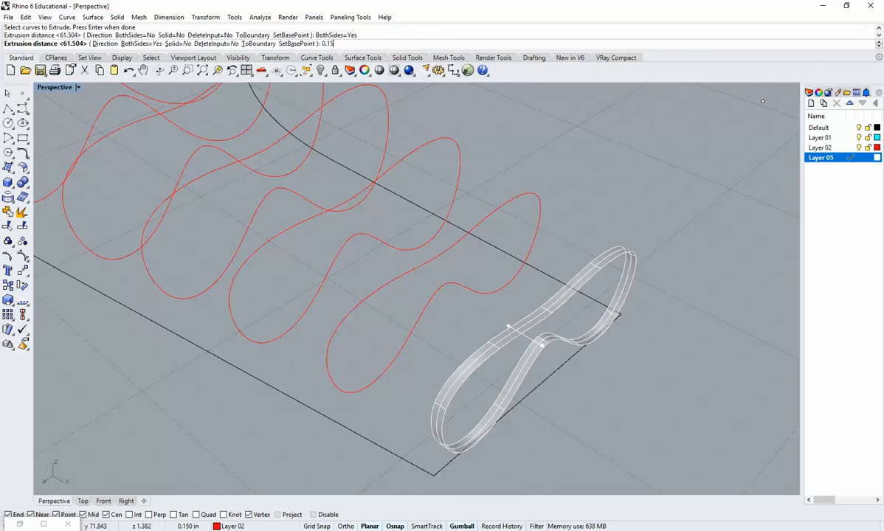
key("BackSpace")
type("2")
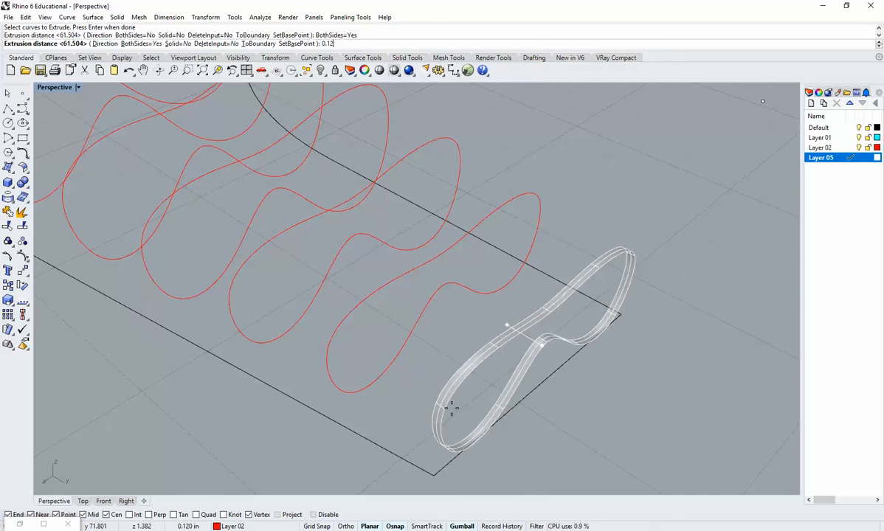
key("Return")
Extrude the second and third red profile curves from the squared end 0.12 in to both sides
right_click_drag(450, 410, 493, 416)
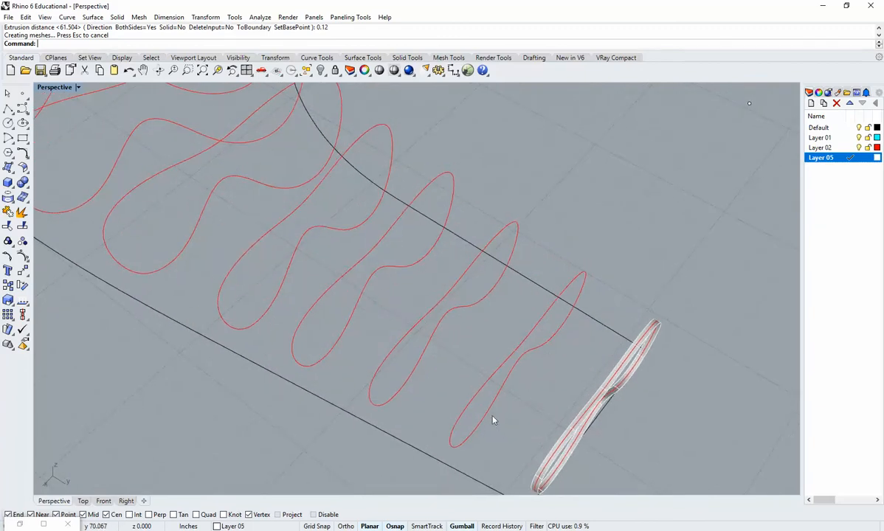
left_click(493, 416)
key("Return")
key("Return")
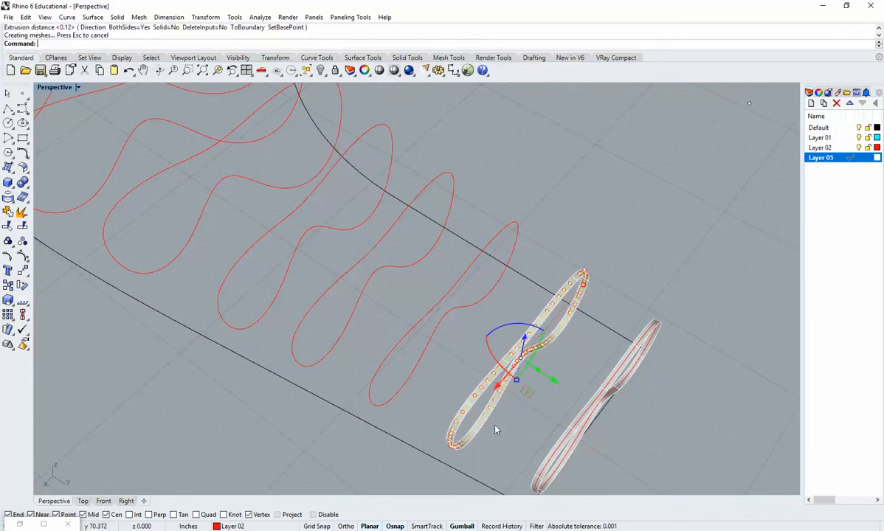
left_click(414, 370)
key("Return")
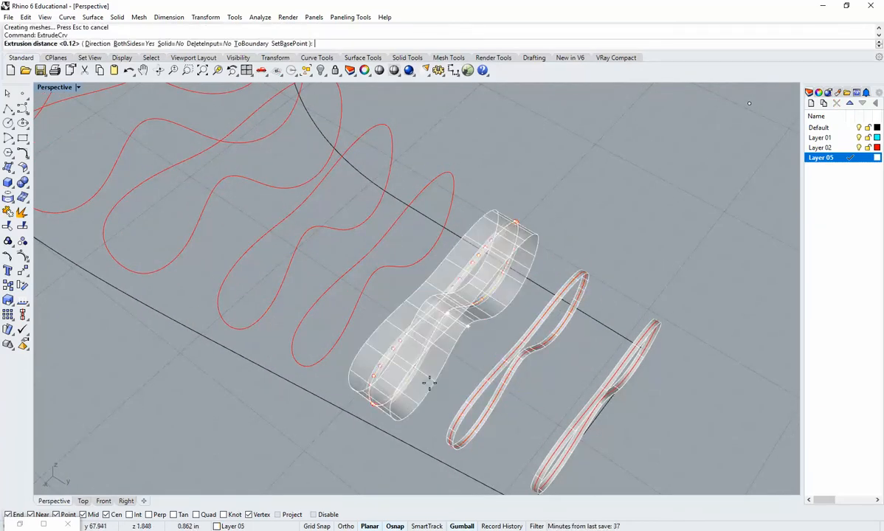
key("Return")
Extrude the fourth and fifth red profile curves from the squared end 0.12 in to both sides
scroll(431, 387, "down", 4)
left_click(383, 359)
right_click_drag(378, 356, 467, 377, "shift")
scroll(455, 378, "up", 6)
scroll(450, 380, "up", 3)
left_click(460, 362)
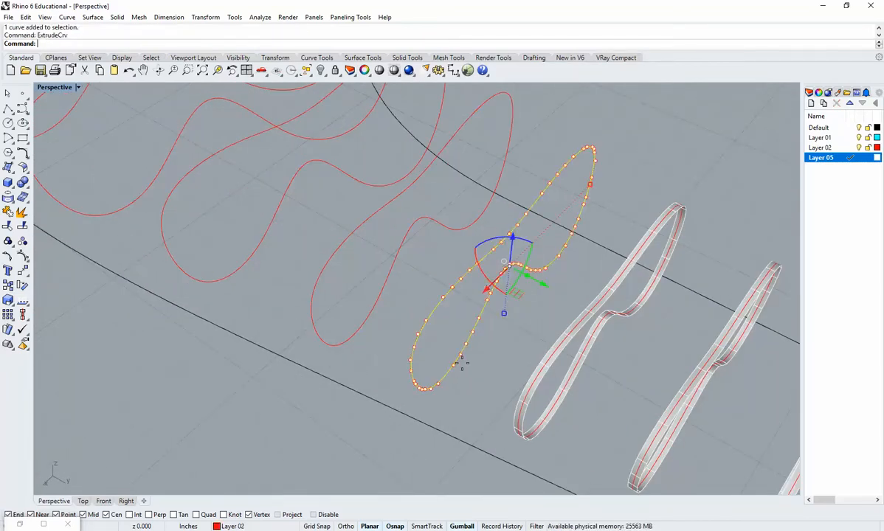
key("Return")
key("Return")
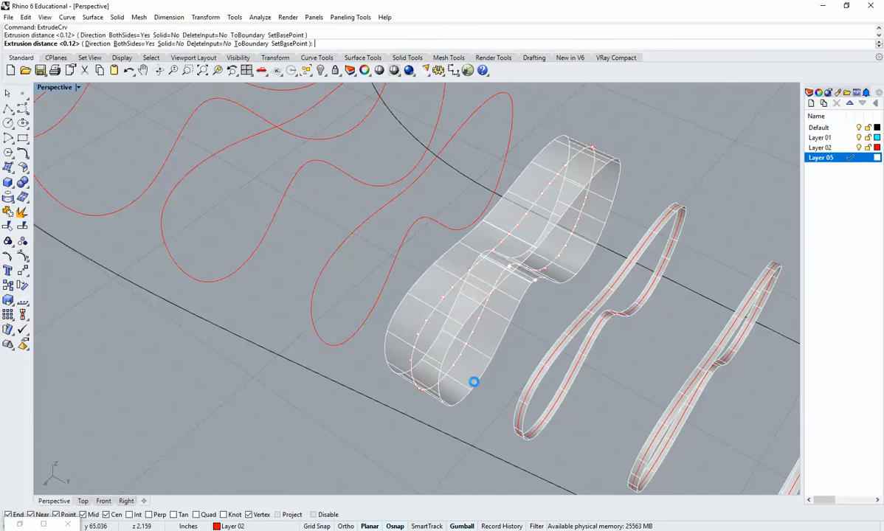
right_click(383, 328)
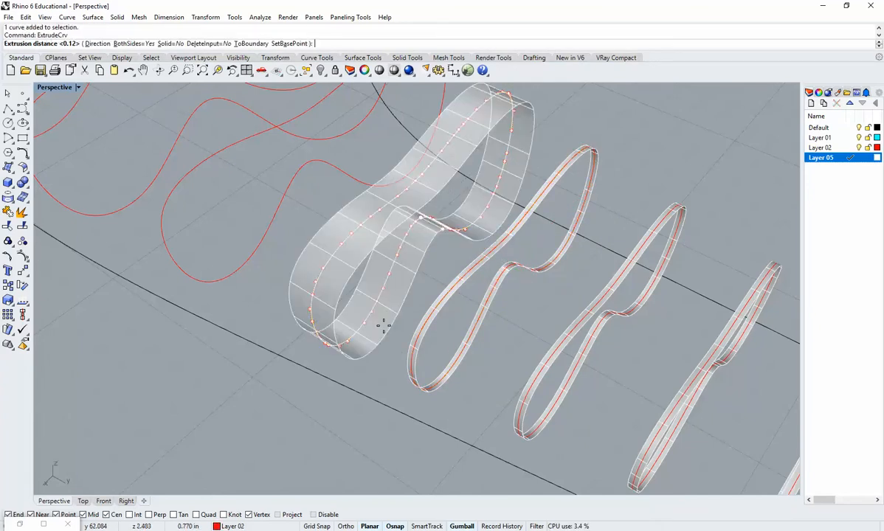
right_click(384, 329)
left_click(369, 349)
Extrude the sixth red profile curve, where the outline starts to bend, 0.12 in to both sides
scroll(281, 292, "down", 3)
right_click_drag(280, 292, 410, 400, "shift")
scroll(410, 400, "up", 3)
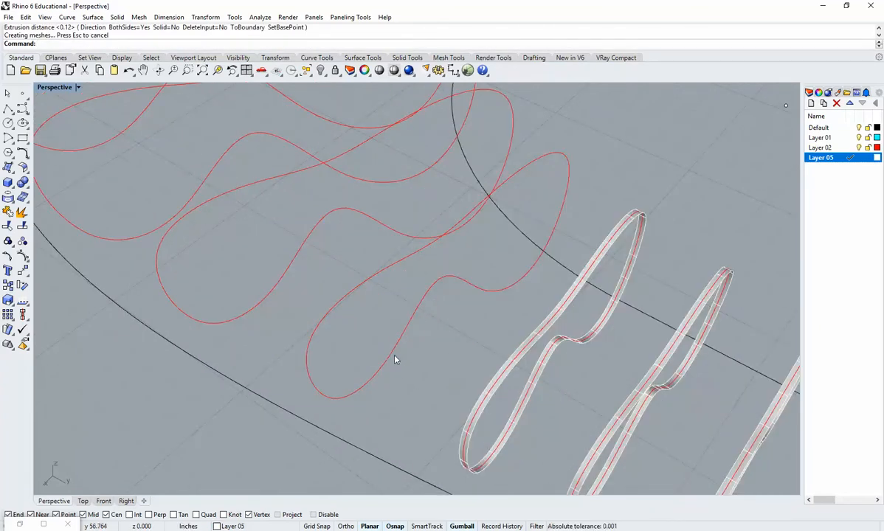
left_click(404, 367)
right_click(404, 367)
right_click(399, 365)
left_click(396, 393)
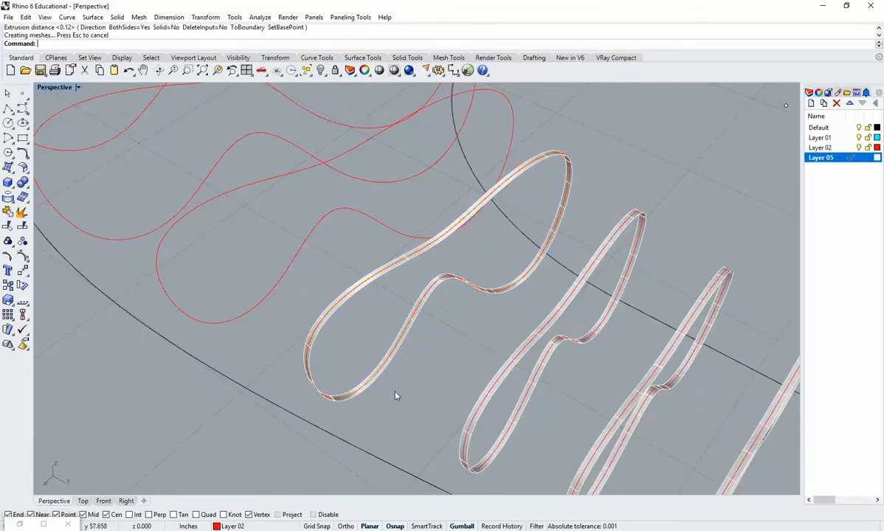
Extrude the seventh red profile curve, just inside the bend, 0.12 in to both sides
scroll(395, 395, "down", 4)
right_click_drag(396, 394, 446, 426)
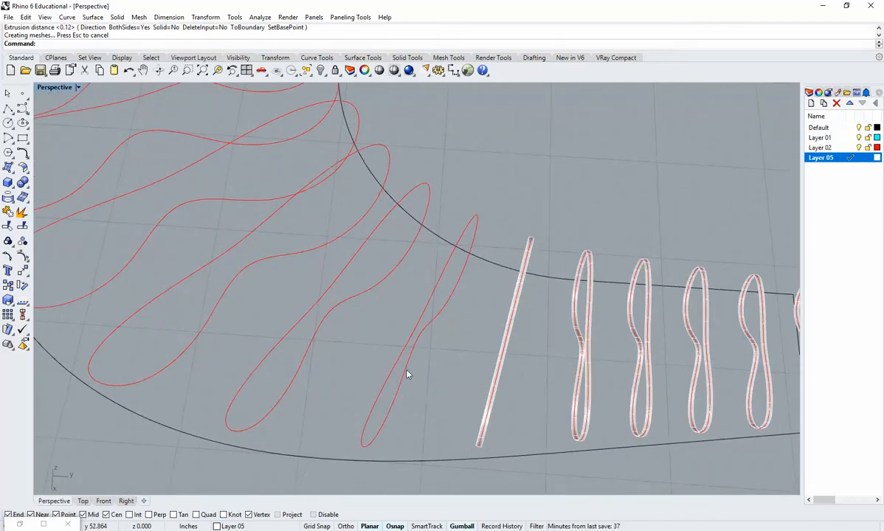
left_click(407, 376)
right_click(406, 379)
right_click(430, 396)
left_click(432, 399)
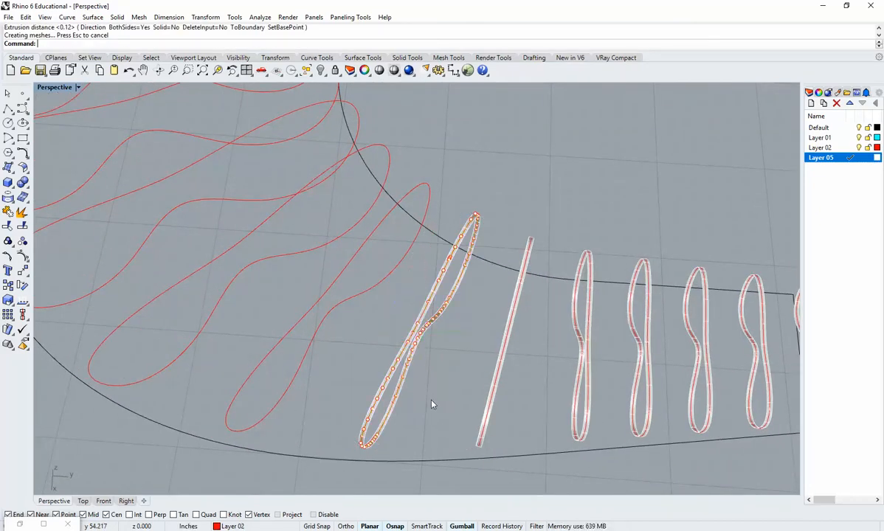
Extrude the eighth and ninth red profile curves from the squared end 0.12 in to both sides
right_click_drag(362, 387, 474, 420, "shift")
left_click(433, 378)
right_click(441, 391)
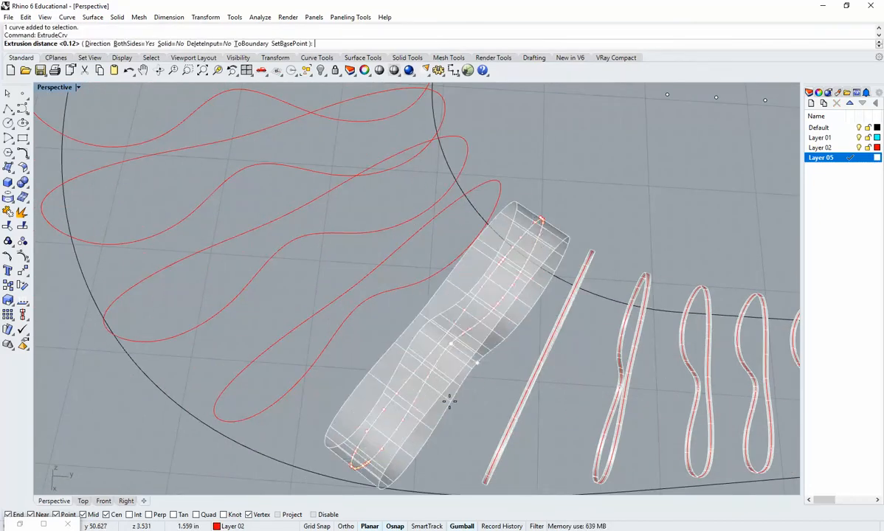
right_click(450, 405)
left_click(449, 420)
right_click_drag(449, 421, 403, 345)
left_click(396, 367)
right_click(400, 362)
right_click(399, 378)
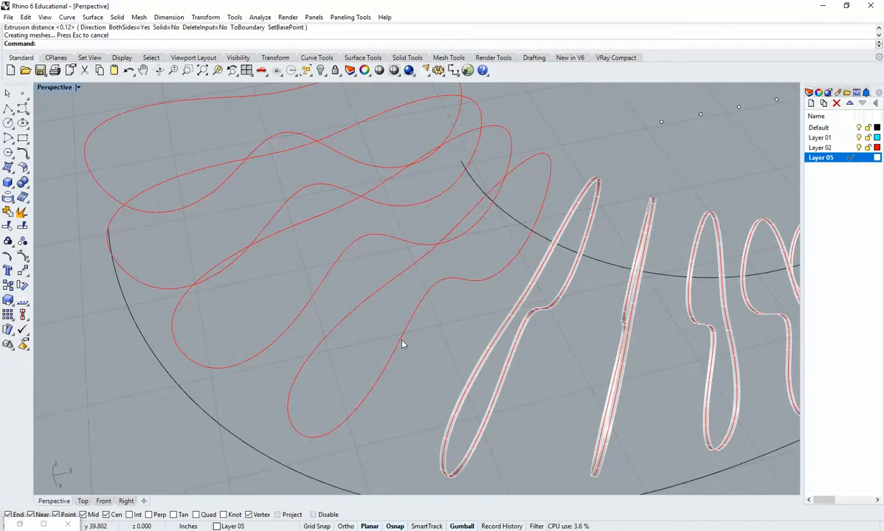
Extrude the tenth and eleventh red profile curves around the bend 0.12 in to both sides
left_click(415, 398)
right_click(424, 419)
right_click(425, 371)
left_click(426, 383)
right_click_drag(427, 383, 400, 347)
left_click(419, 360)
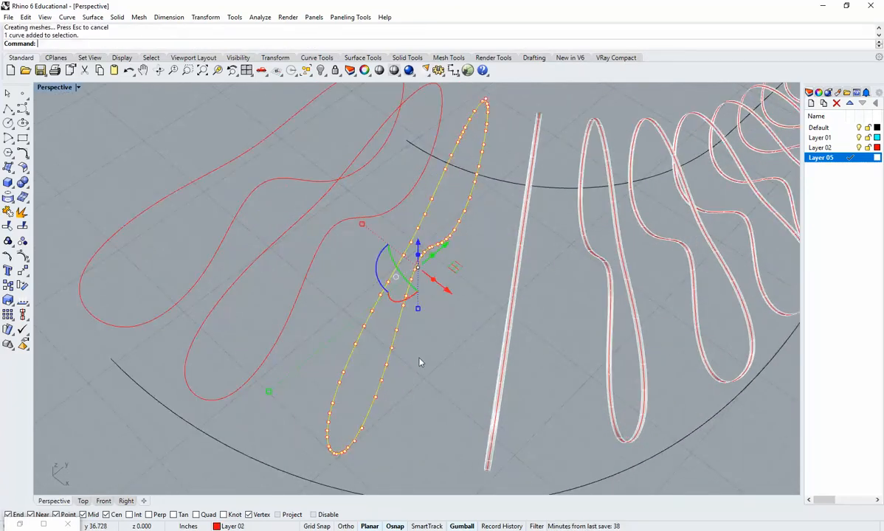
right_click(423, 365)
right_click(431, 367)
left_click(421, 377)
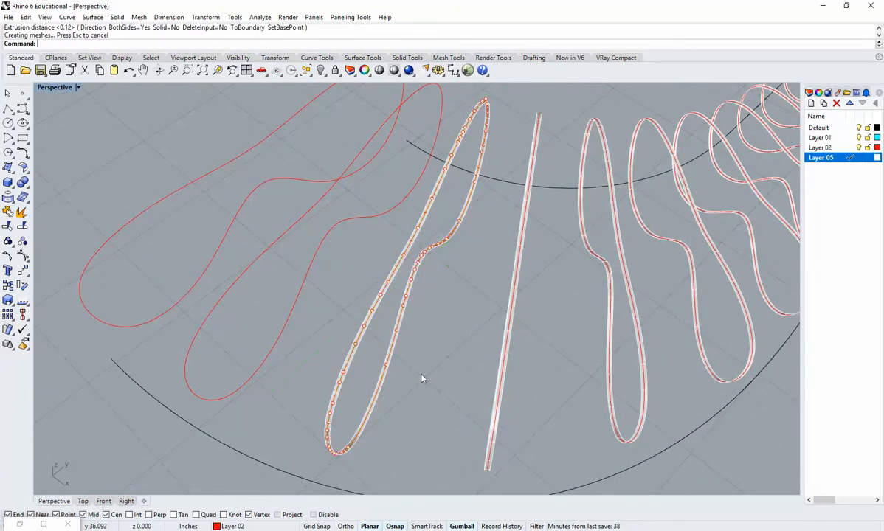
Extrude the last two red profile curves at the open end of the bend 0.12 in to both sides
mouse_move(420, 377)
right_mouse_down()
mouse_move(439, 380)
mouse_move(418, 378)
right_mouse_up()
left_click(385, 351)
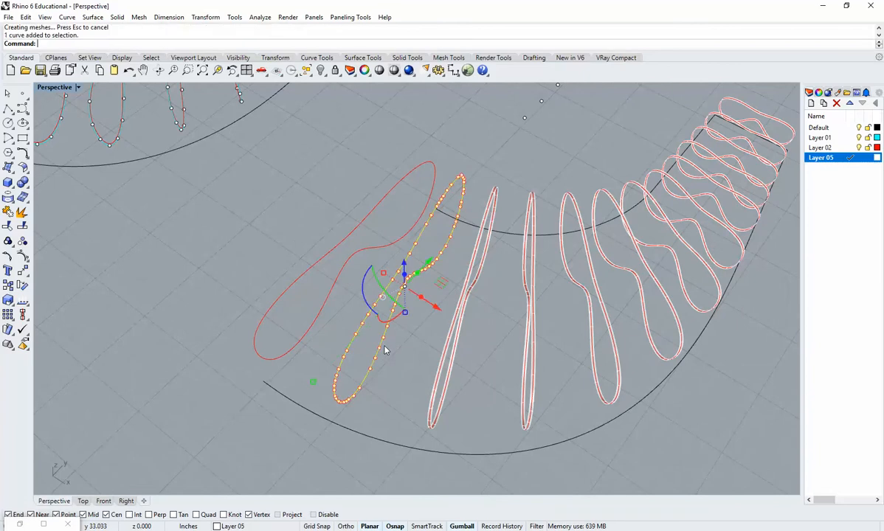
right_click(405, 355)
right_click(409, 359)
left_click(414, 373)
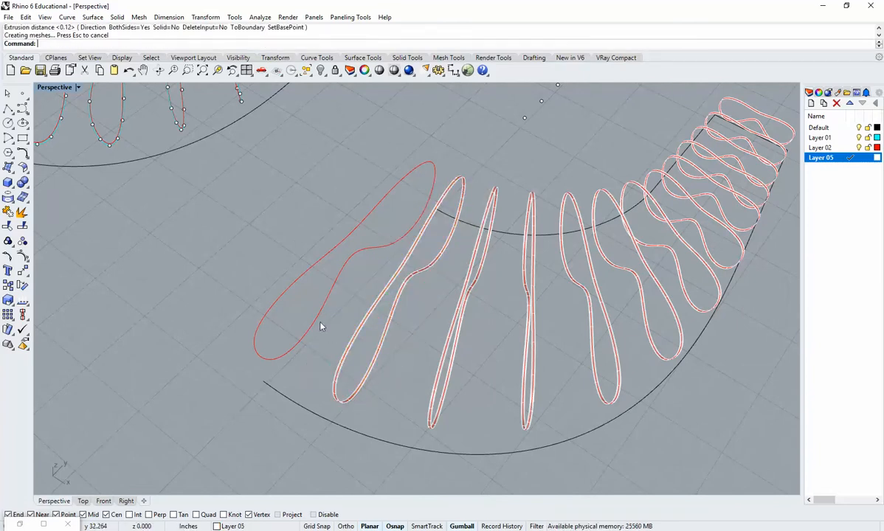
left_click(319, 322)
right_click(326, 330)
key("Escape")
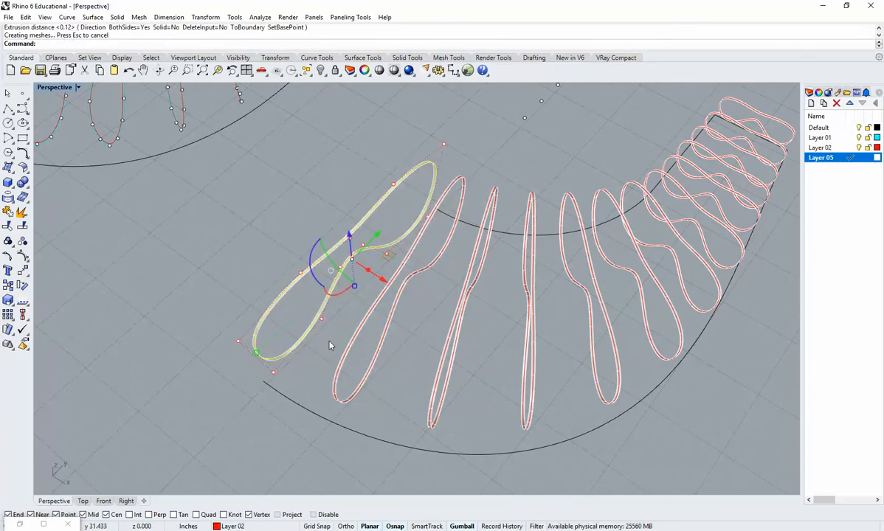
key("Escape")
Make Layer 01 the current layer
right_click_drag(330, 346, 551, 366)
key("ctrl+w")
left_click_drag(659, 411, 553, 315)
right_click_drag(596, 361, 507, 350)
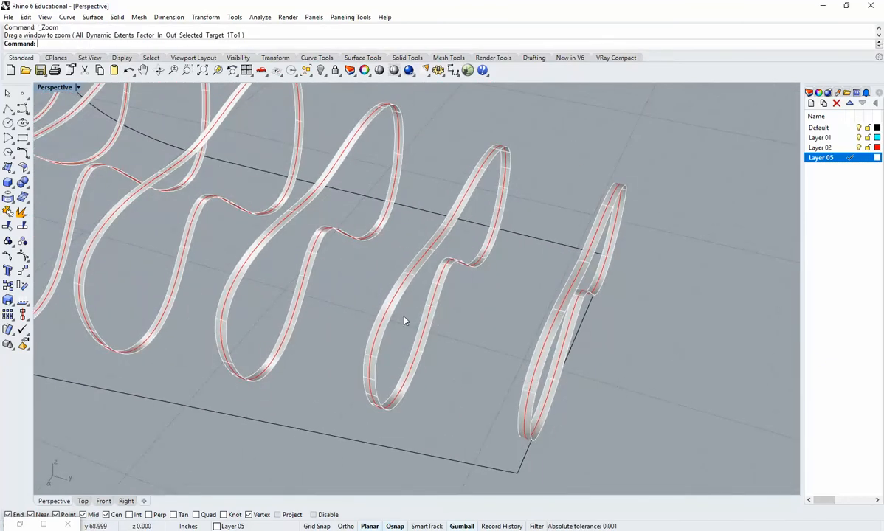
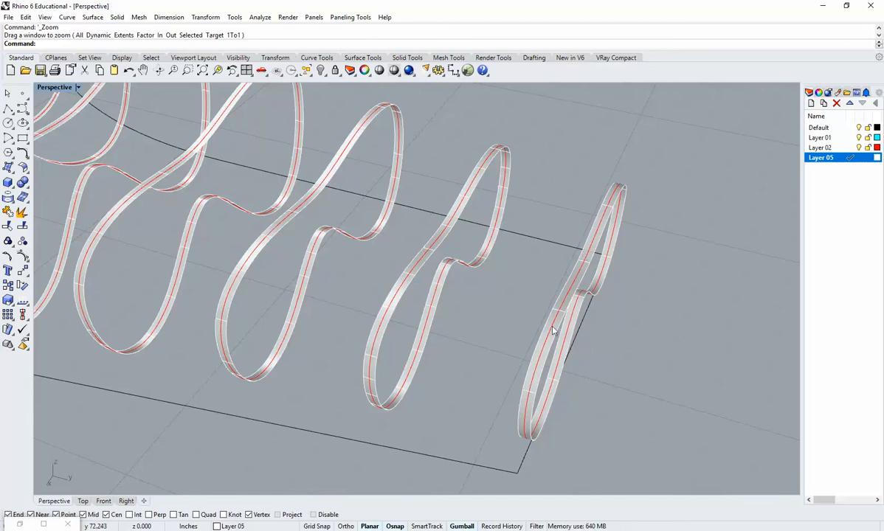
left_click(846, 137)
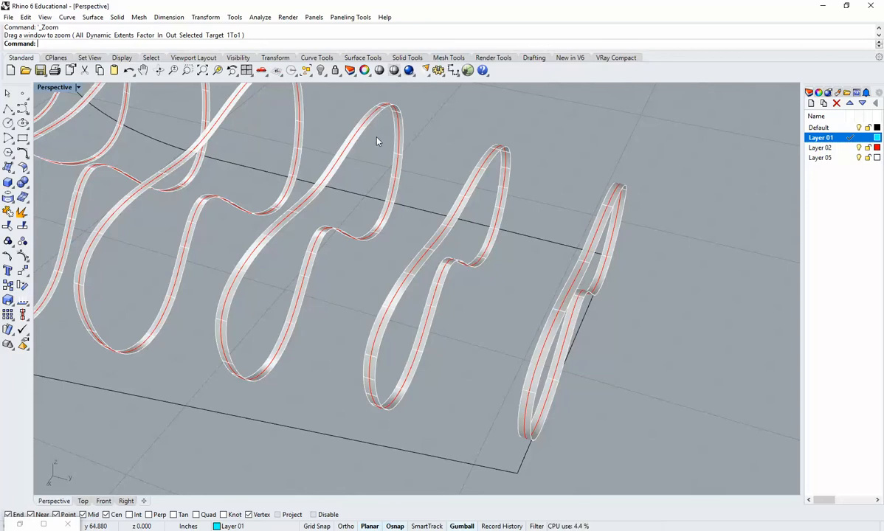
Duplicate both edges of every extruded strip onto the current layer with DupEdge
type("DupEdge")
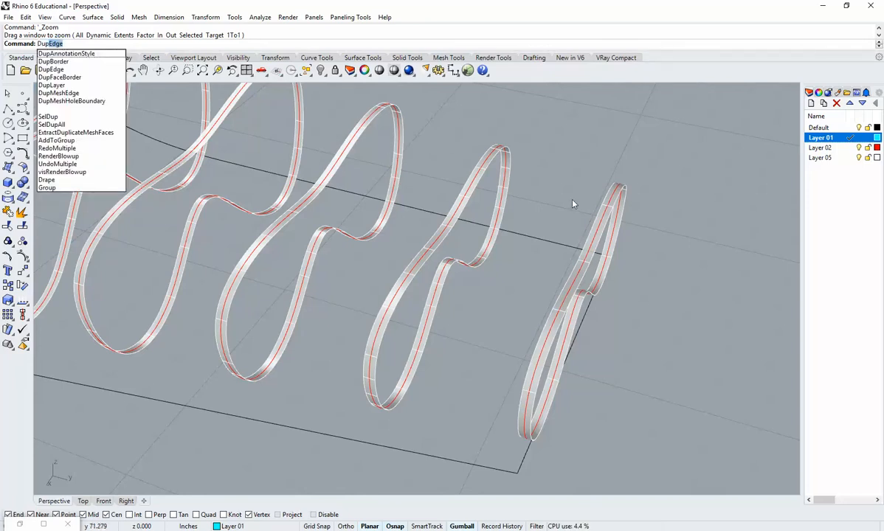
key("Return")
right_click_drag(502, 376, 494, 379)
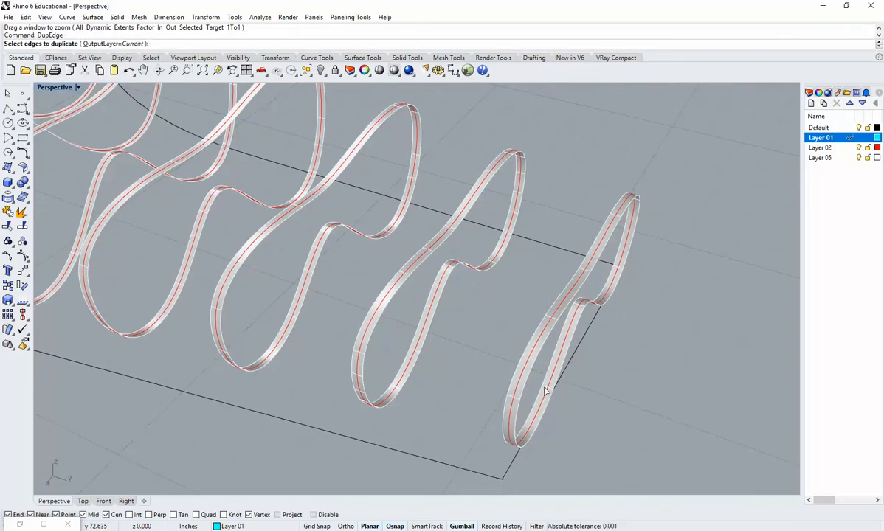
left_click(565, 365)
left_click(559, 355)
left_click(433, 307)
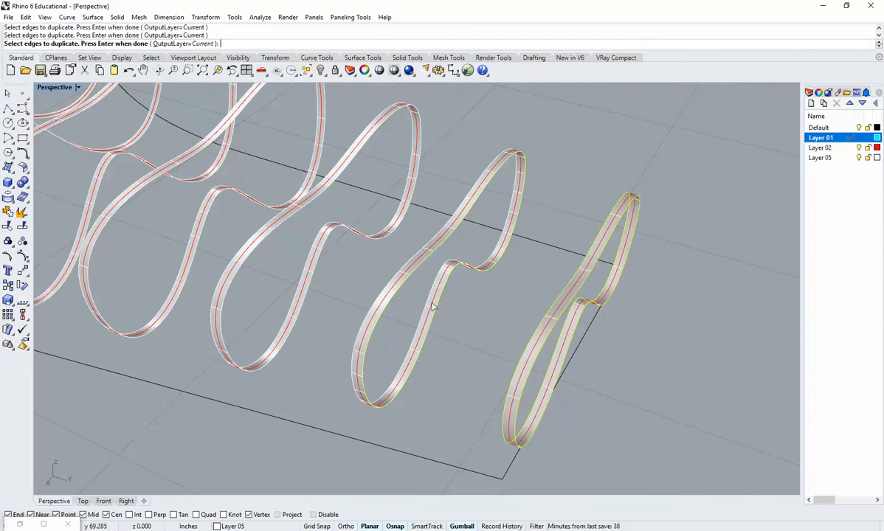
right_click_drag(402, 296, 469, 313)
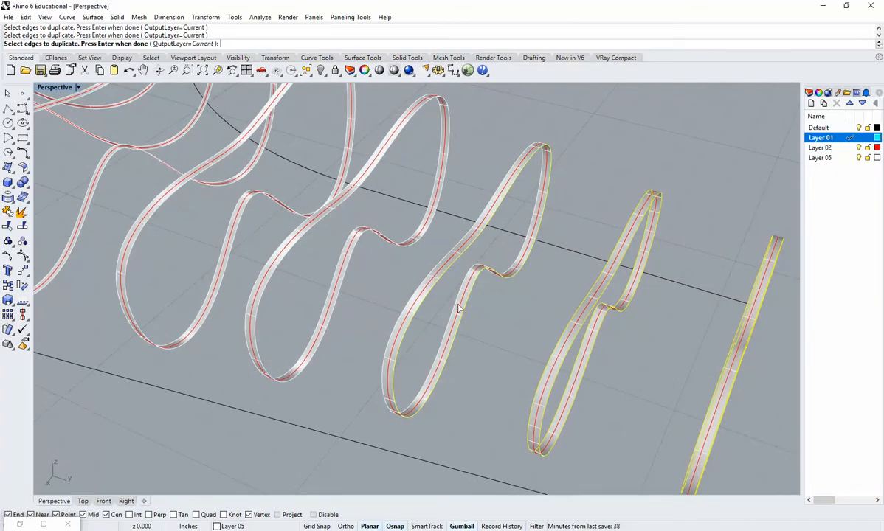
right_click_drag(410, 302, 495, 342)
left_click(468, 324)
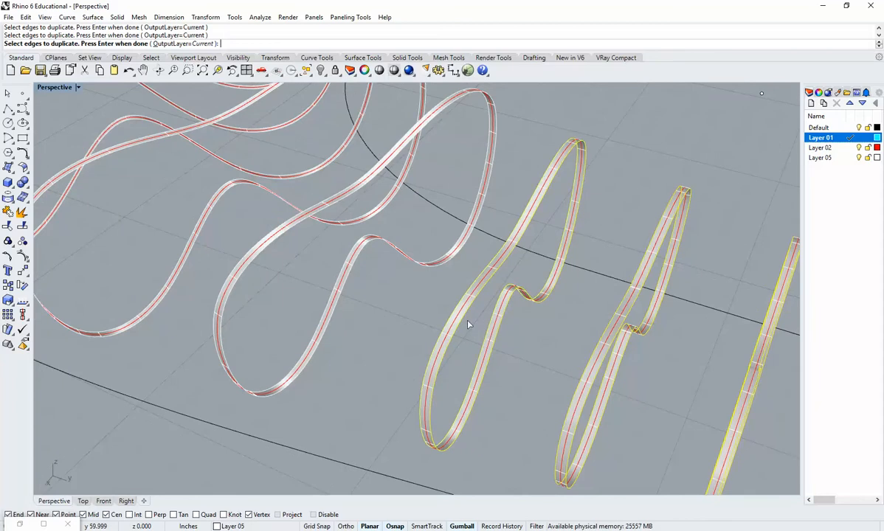
right_click_drag(354, 275, 380, 332)
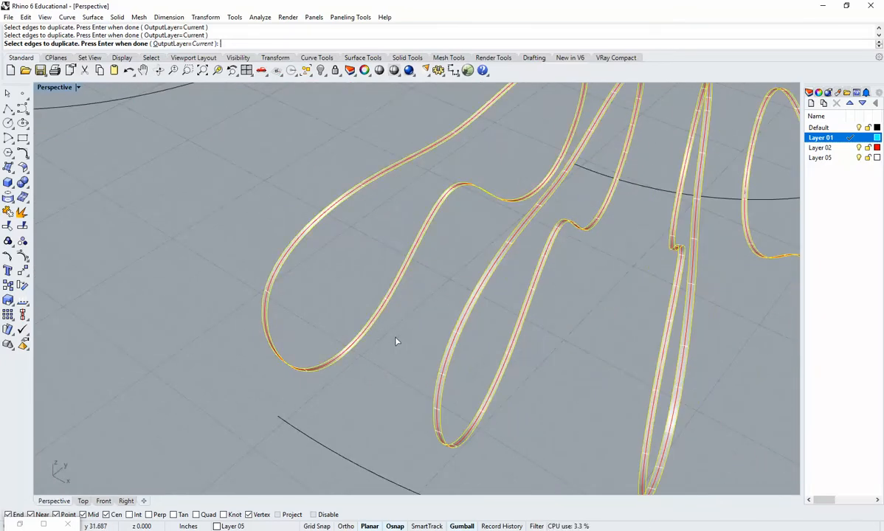
scroll(399, 342, "down", 10)
key("Return")
scroll(410, 342, "down", 6)
right_click_drag(521, 352, 438, 340)
right_click_drag(535, 396, 450, 391)
scroll(495, 371, "up", 9)
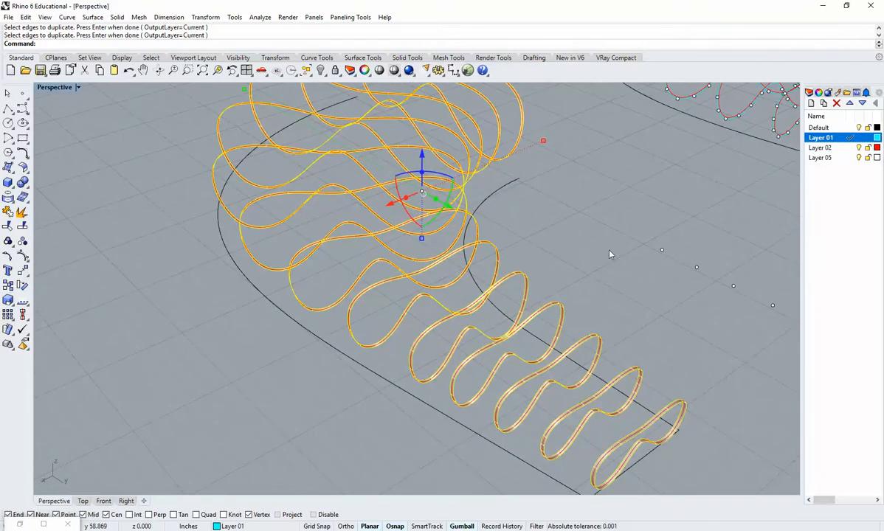
left_click(582, 298)
Copy the whole set of strips, edge curves, outline and points along the X axis beside the original
scroll(582, 301, "down", 6)
right_click_drag(576, 329, 457, 325)
scroll(559, 389, "down", 5)
right_click_drag(401, 231, 431, 229)
left_click_drag(387, 188, 557, 414)
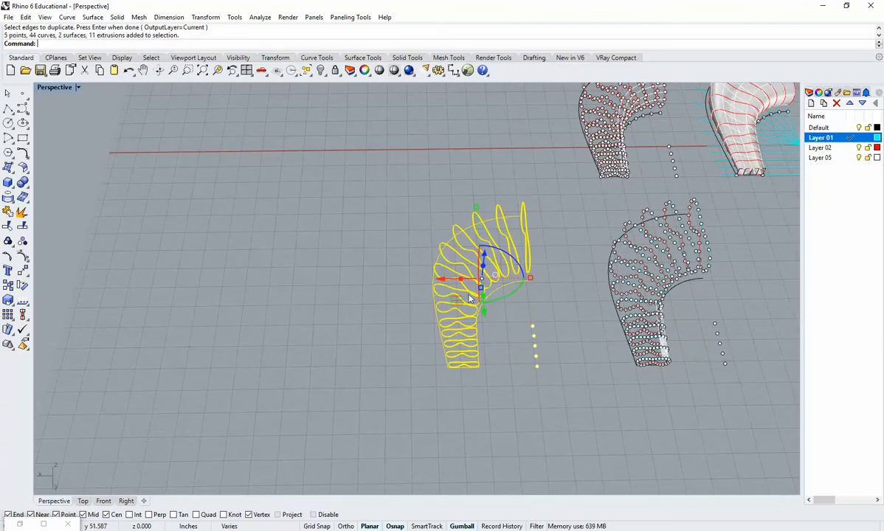
left_click_drag(469, 298, 300, 301)
key("alt")
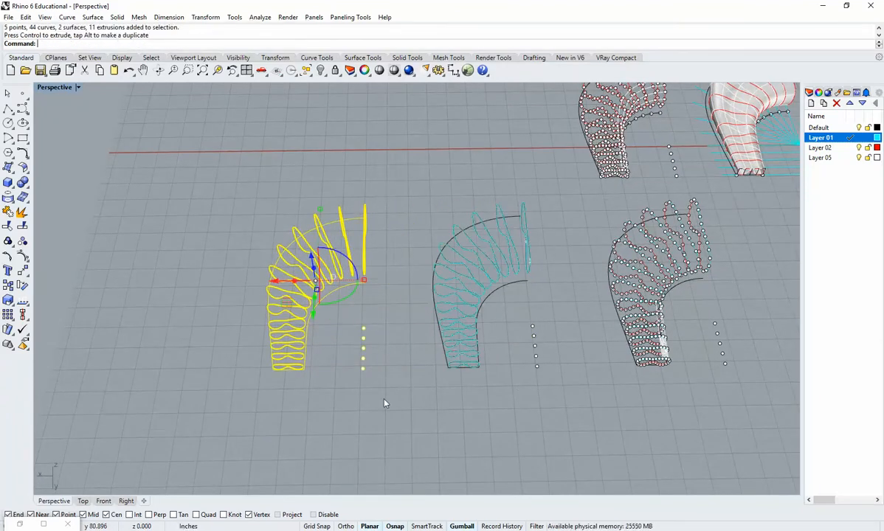
left_click(362, 401)
Select all surfaces with SelSrf, exclude those outside the new copy, and delete the copy's strips
type("SelSrf")
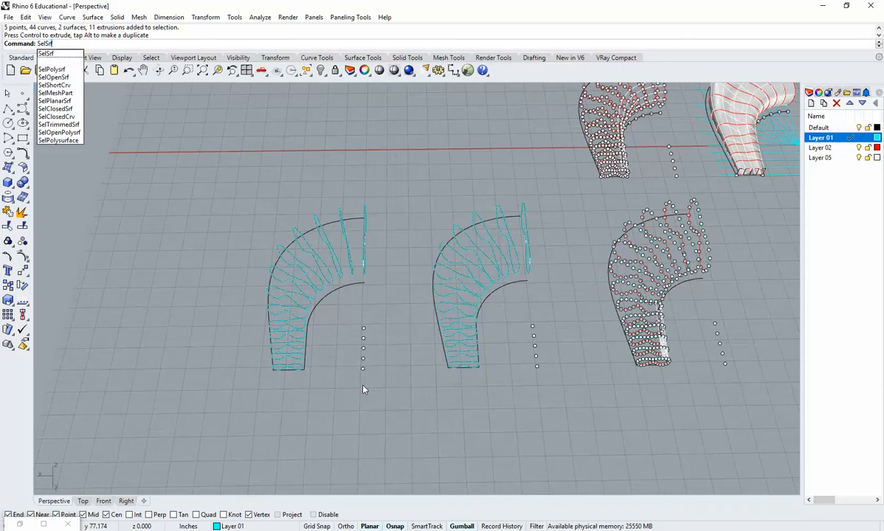
key("Return")
scroll(363, 386, "down", 3)
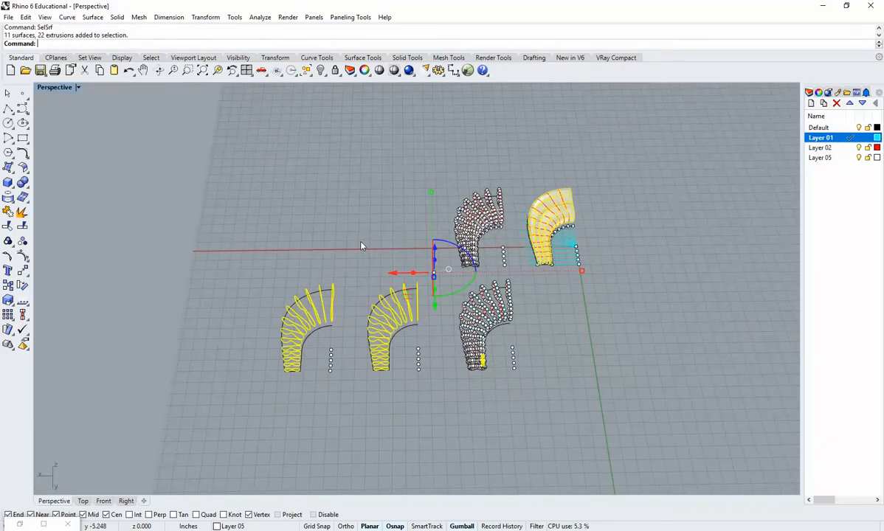
left_click_drag(362, 246, 543, 419, "ctrl")
left_click_drag(434, 141, 639, 303, "ctrl")
key("Delete")
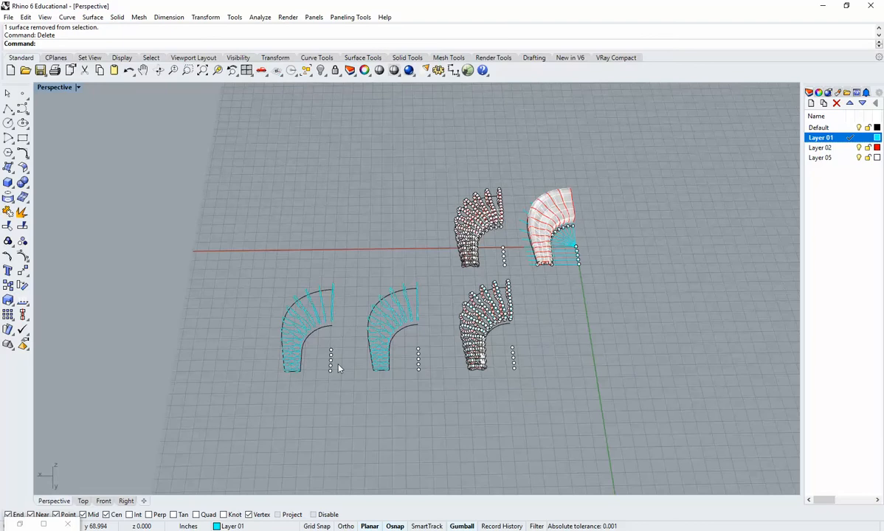
Make Layer 05 the current layer
key("ctrl+w")
left_click_drag(321, 371, 271, 296)
right_click_drag(277, 335, 815, 201)
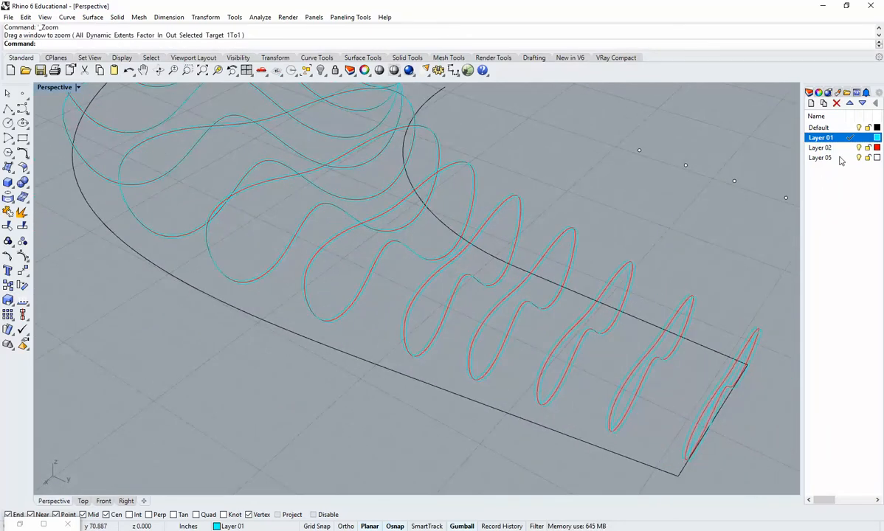
double_click(840, 158)
scroll(655, 302, "up", 5)
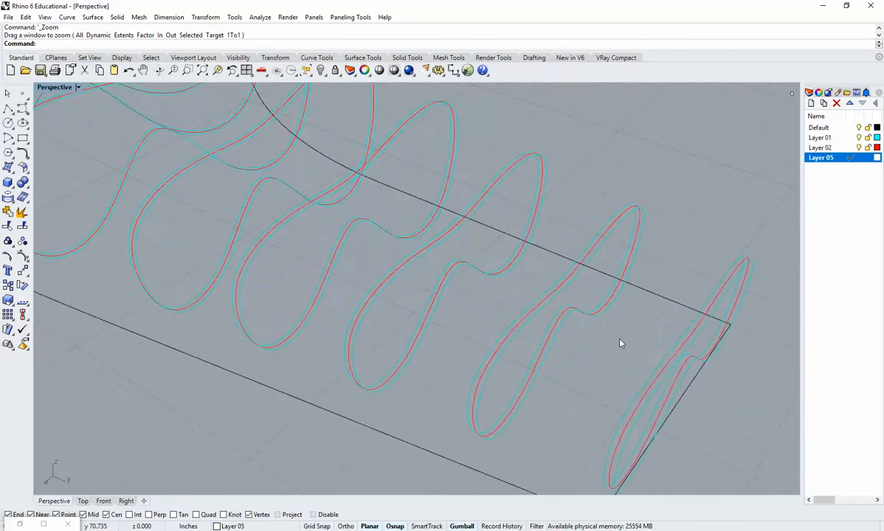
right_click_drag(620, 340, 615, 349)
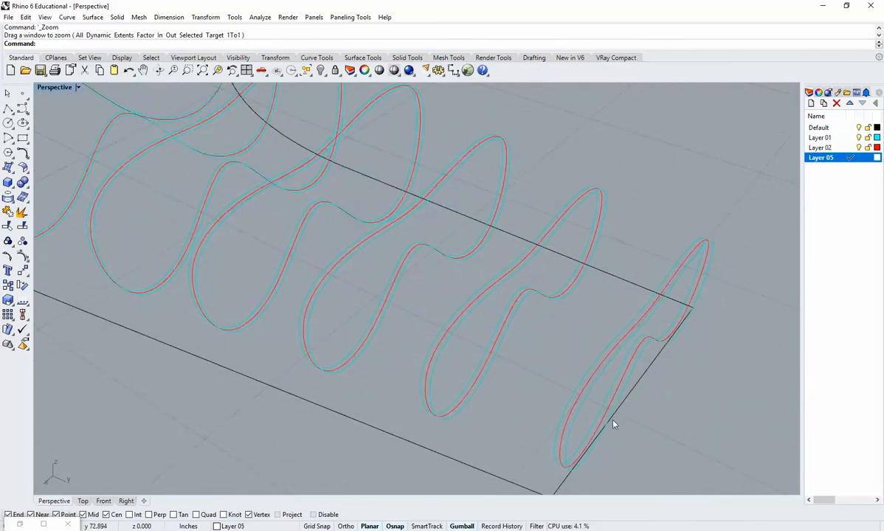
right_click_drag(611, 420, 602, 401)
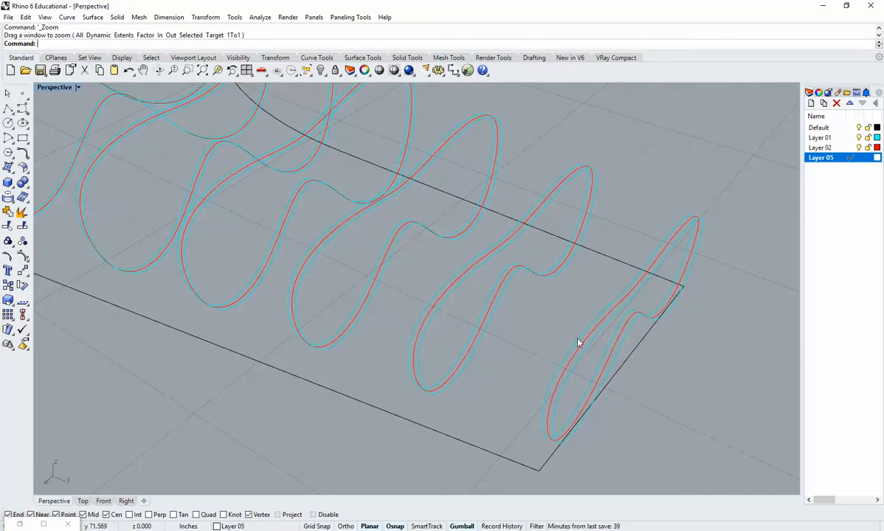
Loft between the facing cyan edge curves of the first two profiles at the squared end, using Normal style without simplification
type("loft")
key("Return")
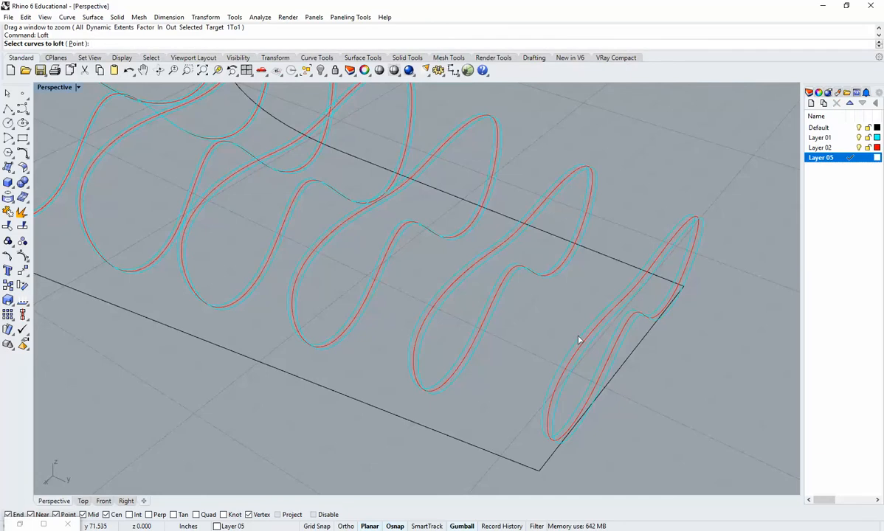
left_click(578, 341)
left_click(513, 288)
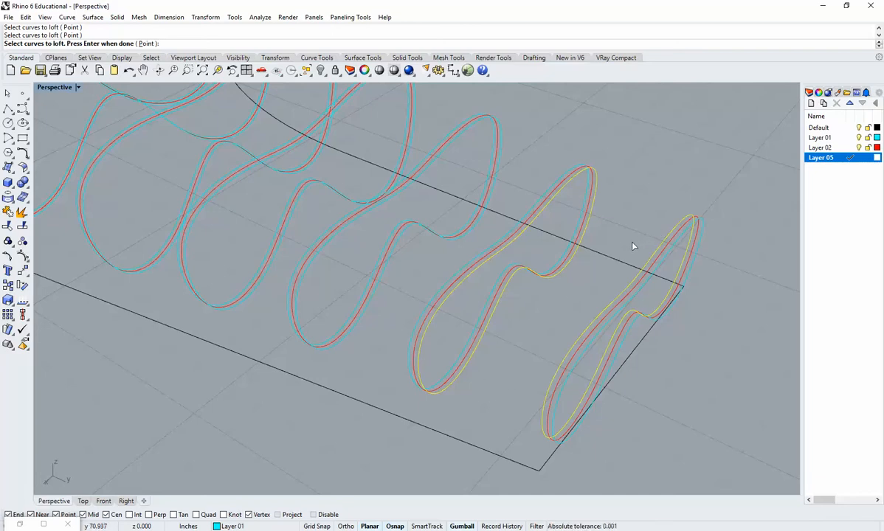
key("Return")
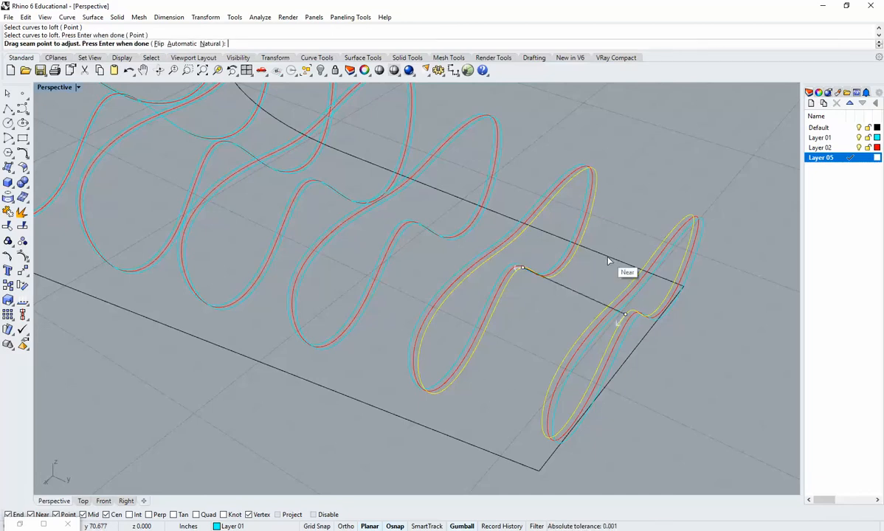
key("Return")
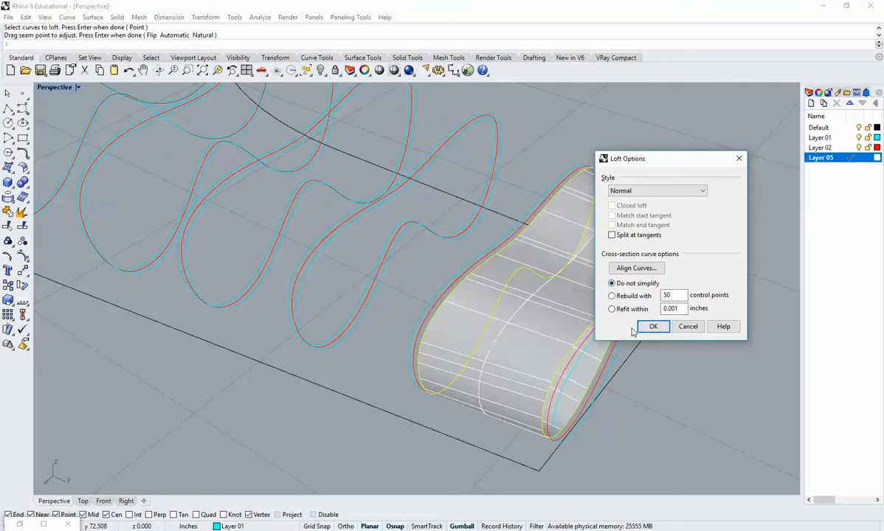
left_click(649, 326)
Examine the first loft at the squared end and highlight the edge curve bordering it
right_click_drag(648, 398, 565, 388)
key("ctrl+w")
left_click_drag(564, 380, 468, 295)
right_click_drag(467, 313, 447, 267)
scroll(474, 311, "up", 2)
scroll(465, 314, "down", 2)
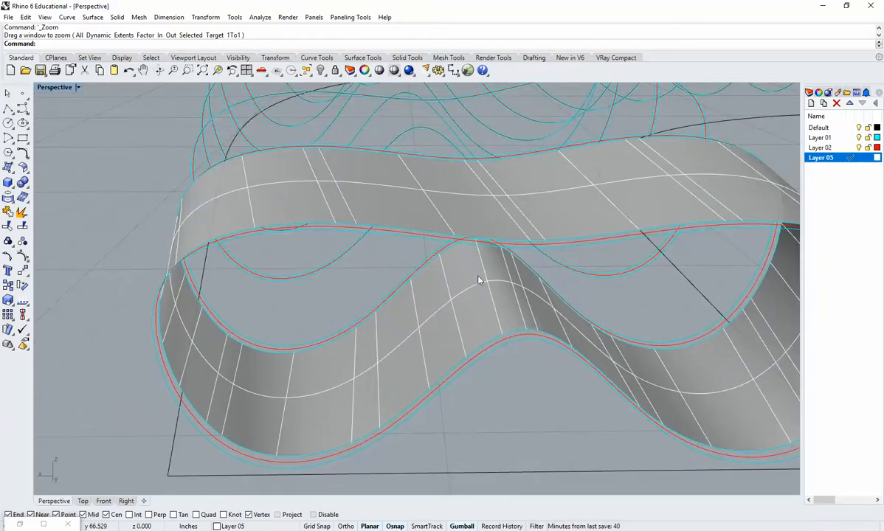
right_click_drag(478, 280, 516, 271)
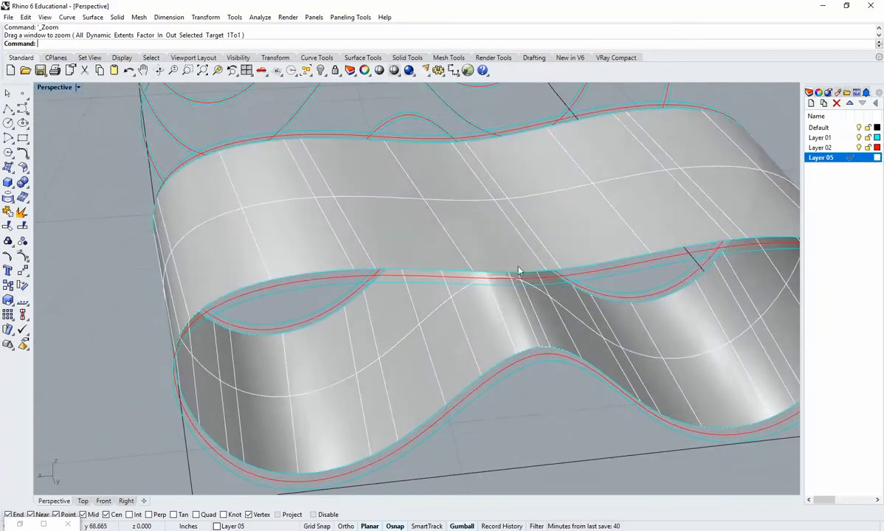
left_click(573, 275)
left_click(562, 275)
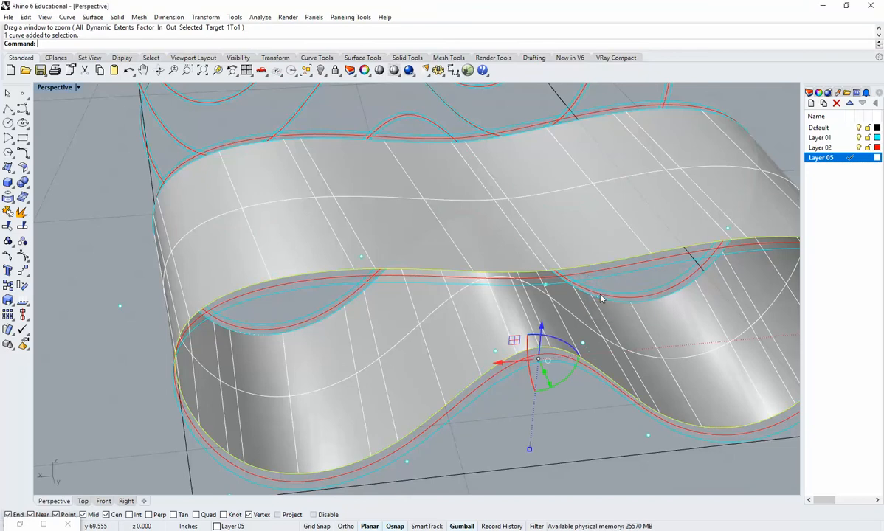
key("Escape")
right_click_drag(559, 268, 513, 258)
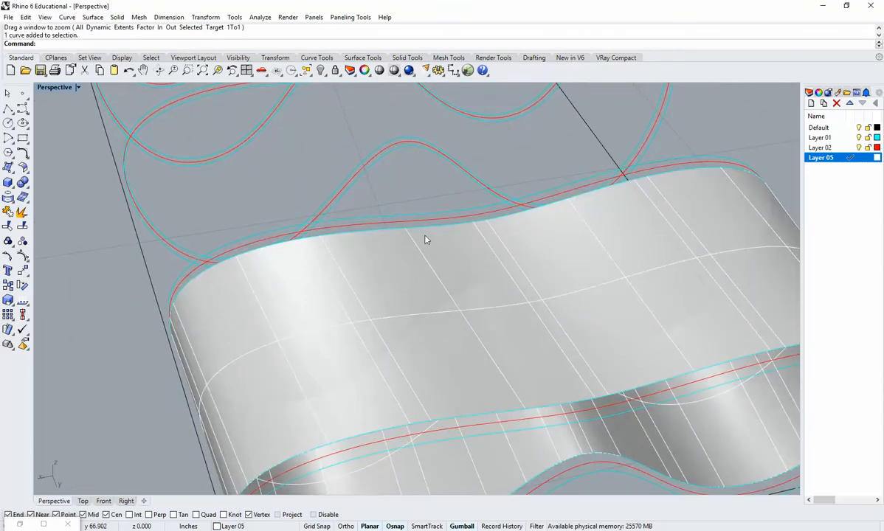
Try to loft between the facing cyan edge curves of the second and third profiles
scroll(424, 238, "down", 5)
right_click_drag(424, 238, 476, 322)
scroll(436, 331, "up", 5)
key("ctrl+w")
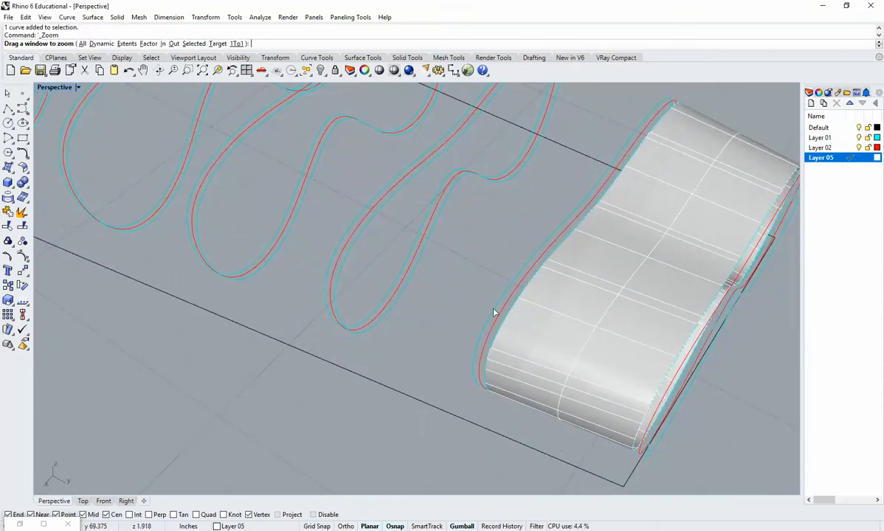
left_click_drag(493, 308, 462, 289)
type("loft")
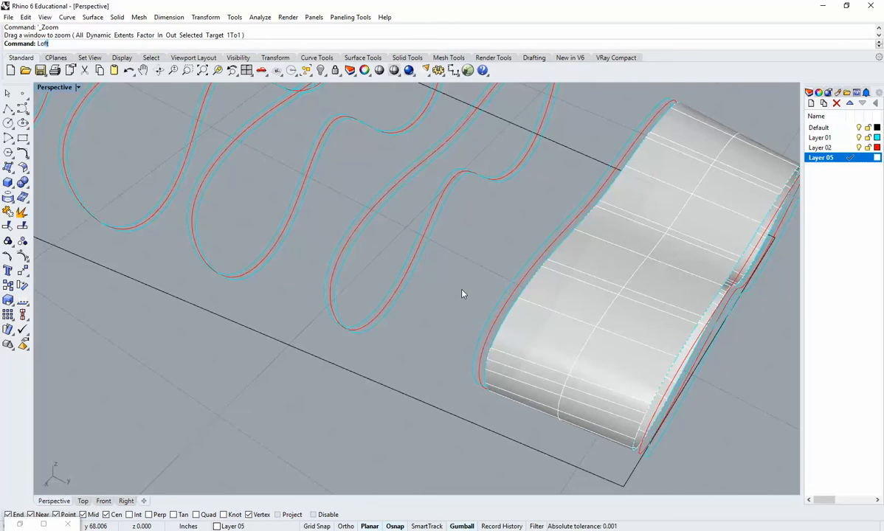
key("Return")
left_click(493, 362)
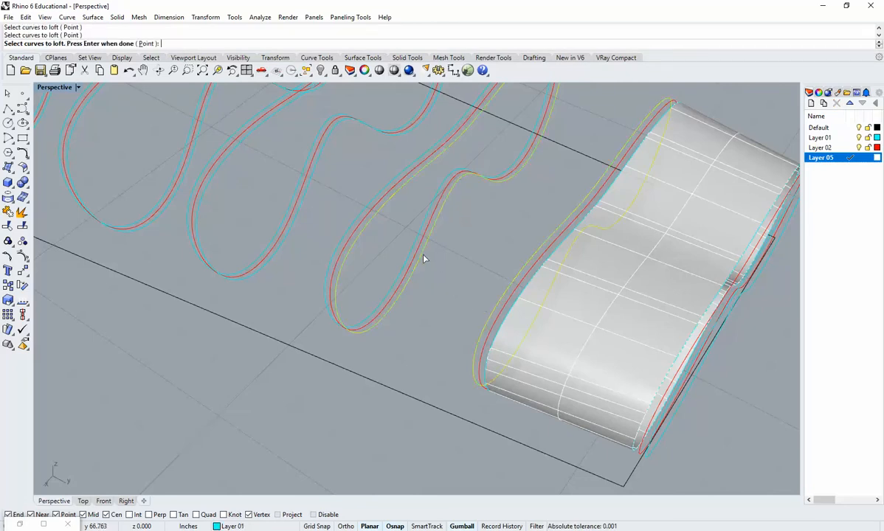
left_click(424, 256)
key("Return")
key("Return")
right_click_drag(475, 287, 361, 313)
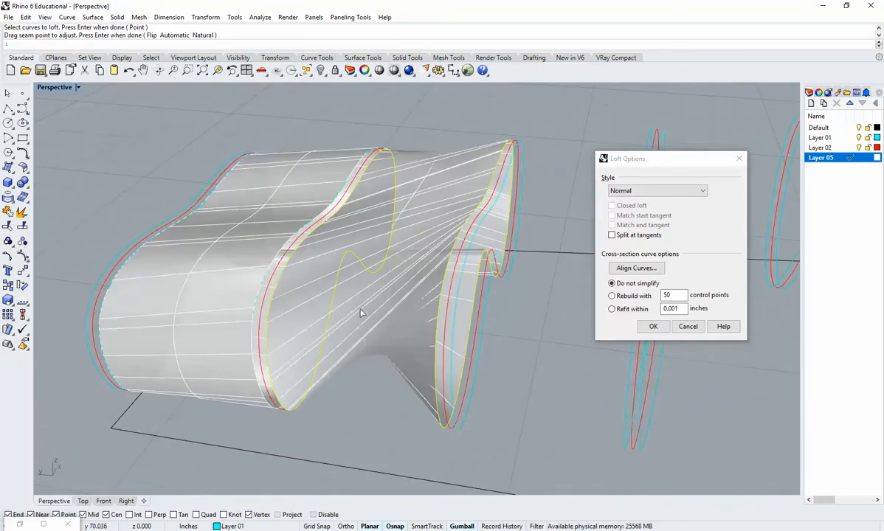
left_click(688, 327)
Flip the direction of the second profile's edge curve that faces the third profile
left_click(339, 301)
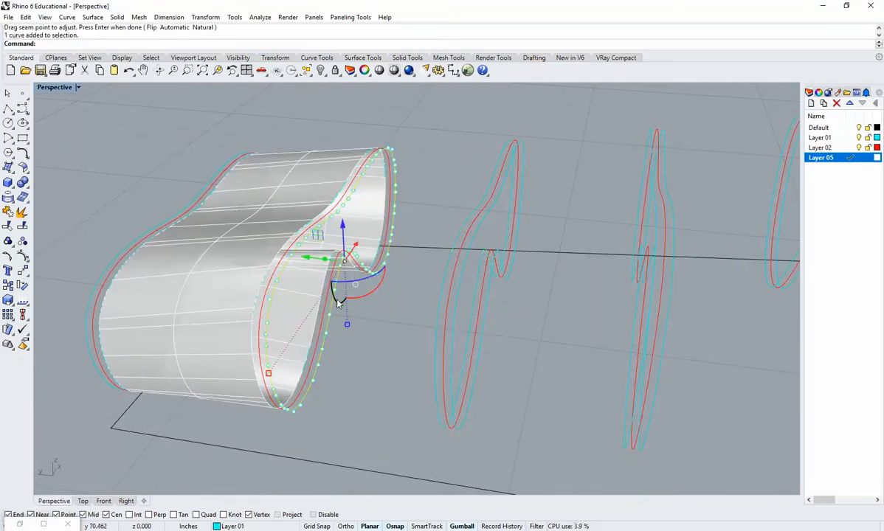
key("Return")
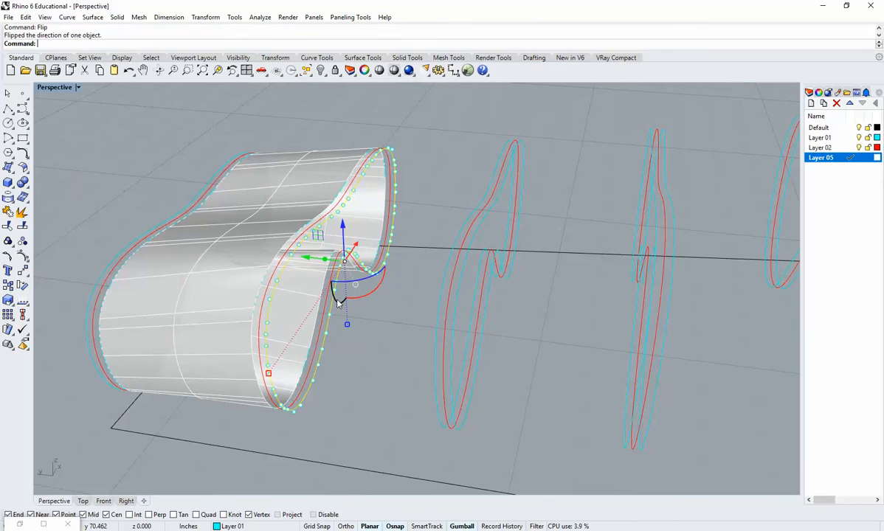
left_click(357, 346)
Loft between the flipped curve and the third profile's facing edge curve, using Normal style without simplification
right_click_drag(357, 345, 372, 353)
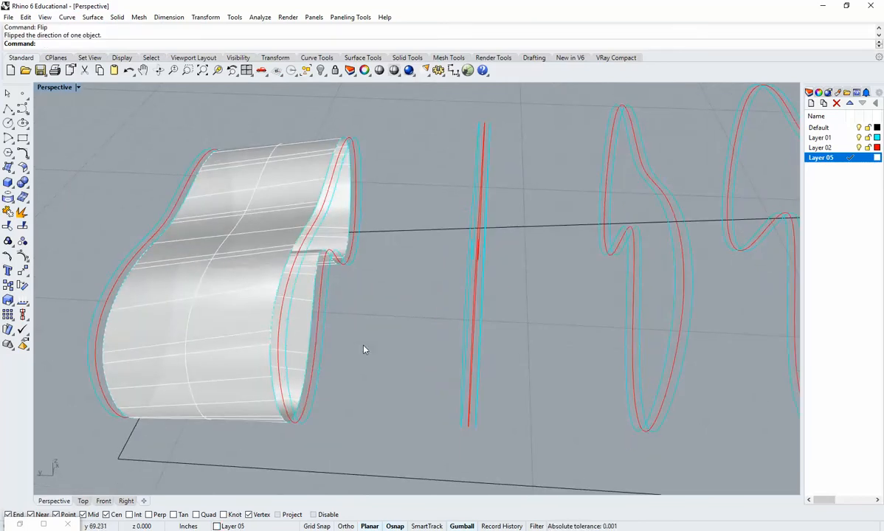
type("Loft")
key("Return")
left_click(330, 314)
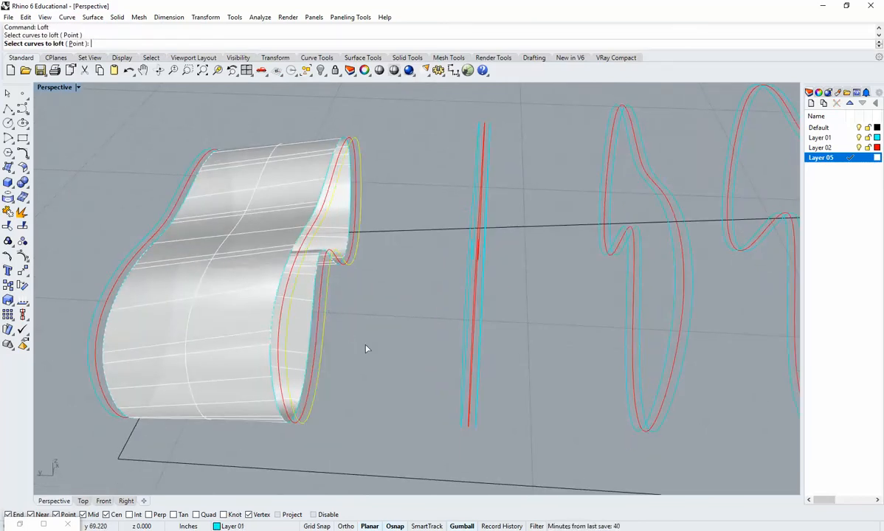
right_click_drag(365, 350, 452, 348)
left_click(462, 332)
key("Return")
key("Return")
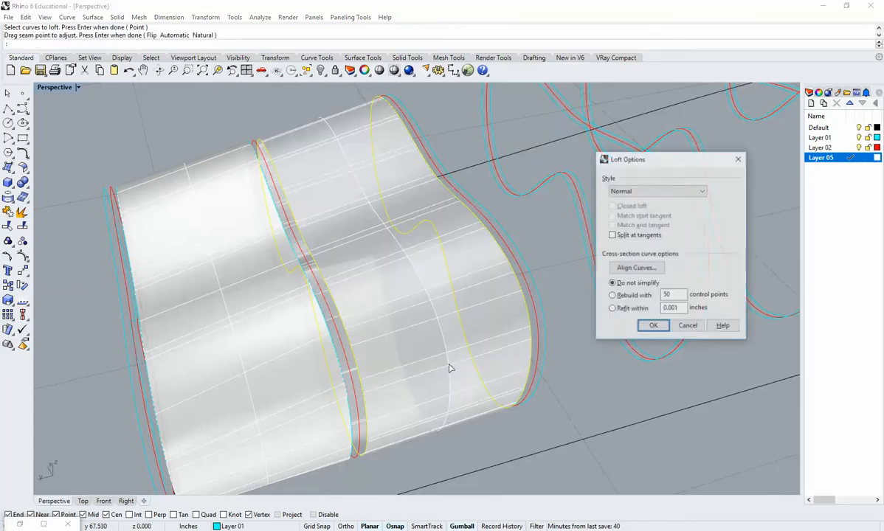
left_click(650, 326)
Examine the gap between the two lofts and highlight the edge curves on both sides of the second loft
right_click_drag(586, 413, 330, 252)
scroll(318, 274, "up", 6)
scroll(323, 243, "up", 2)
left_click(322, 242)
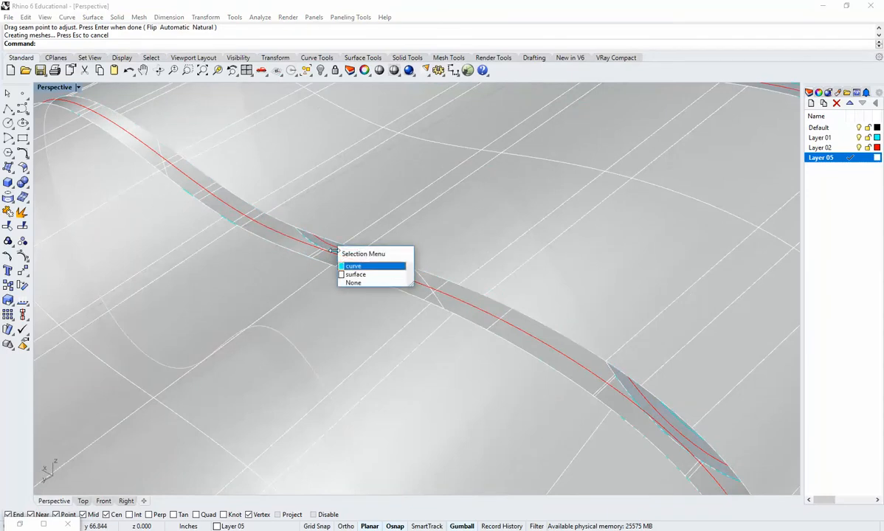
left_click(354, 263)
scroll(457, 154, "down", 5)
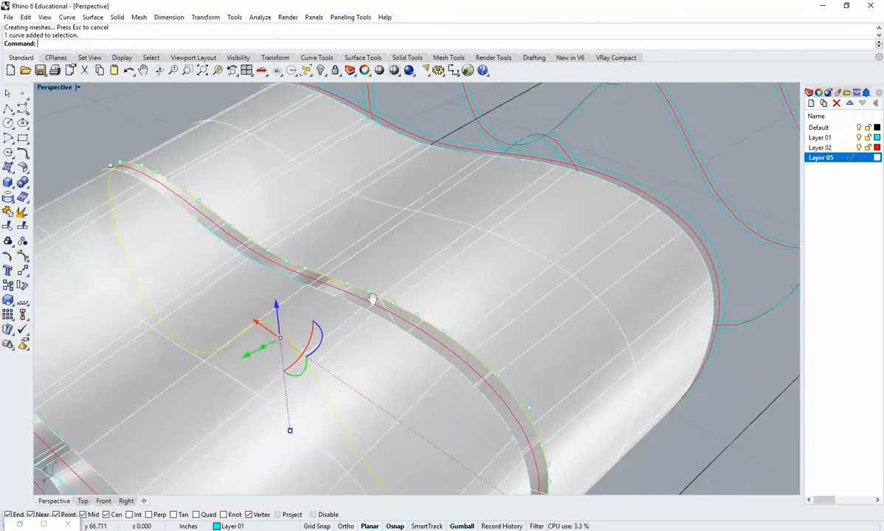
left_click(457, 155)
left_click(487, 180)
right_click_drag(310, 241, 416, 294)
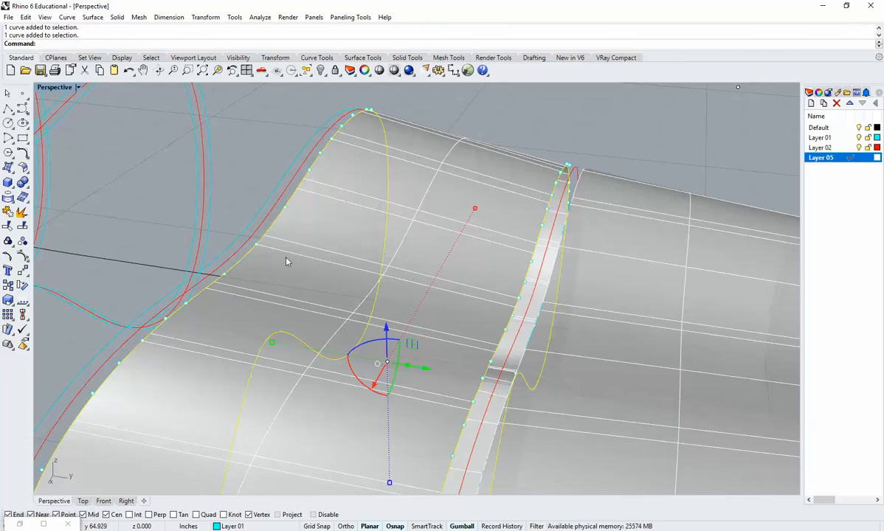
key("Escape")
scroll(376, 290, "down", 6)
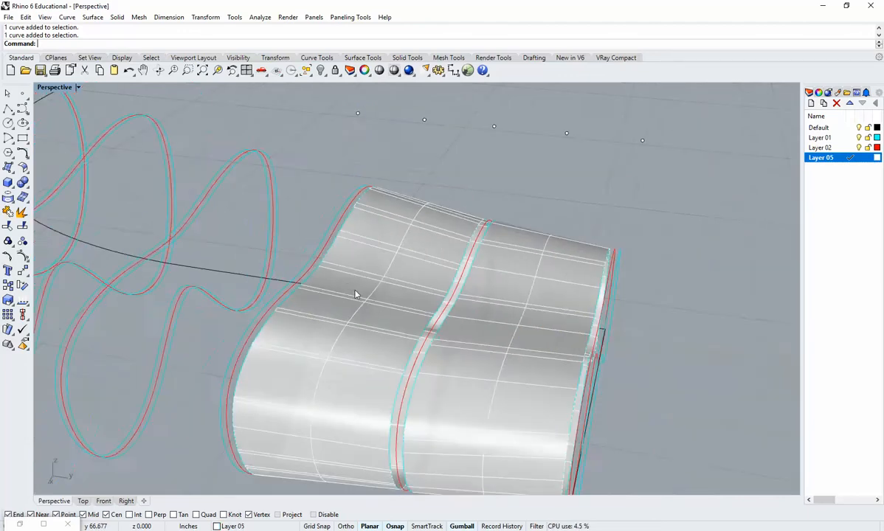
Delete both loft surfaces from the copy
right_click_drag(355, 292, 473, 285)
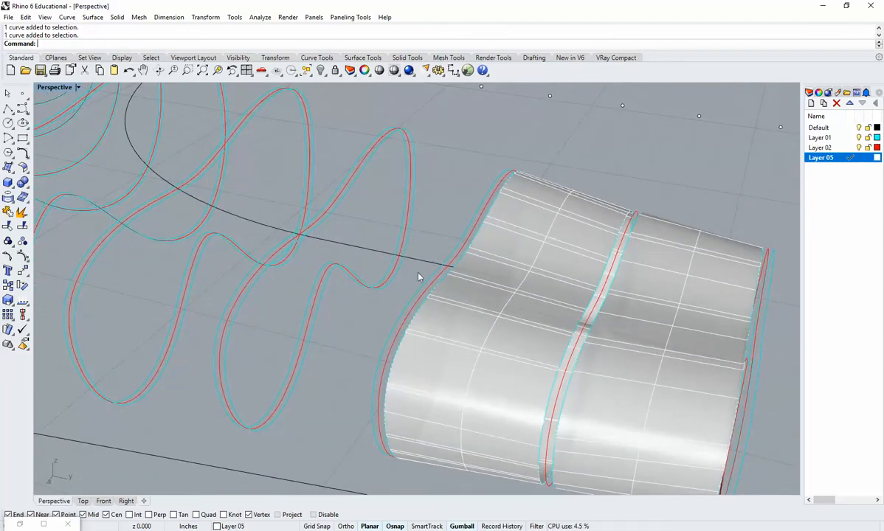
right_click_drag(393, 286, 390, 305)
scroll(397, 314, "up", 2)
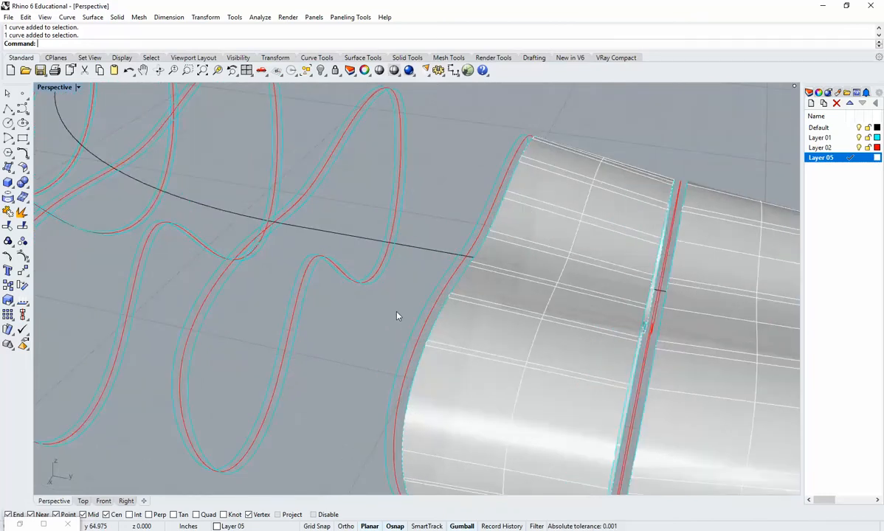
scroll(397, 315, "down", 4)
left_click(466, 373)
key("Return")
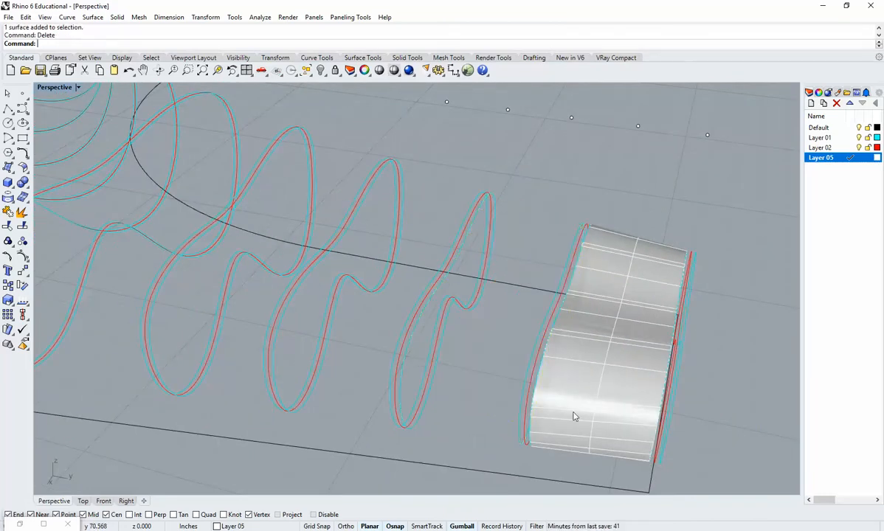
left_click(571, 415)
key("Delete")
Highlight the facing edge curves of the first two profiles at the squared end
right_click_drag(586, 414, 496, 349, "shift")
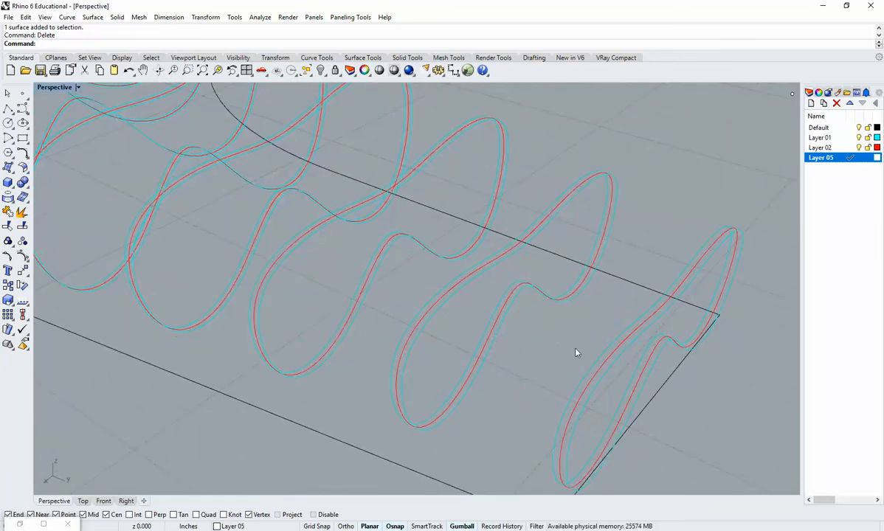
left_click(595, 368)
right_click_drag(595, 369, 516, 340)
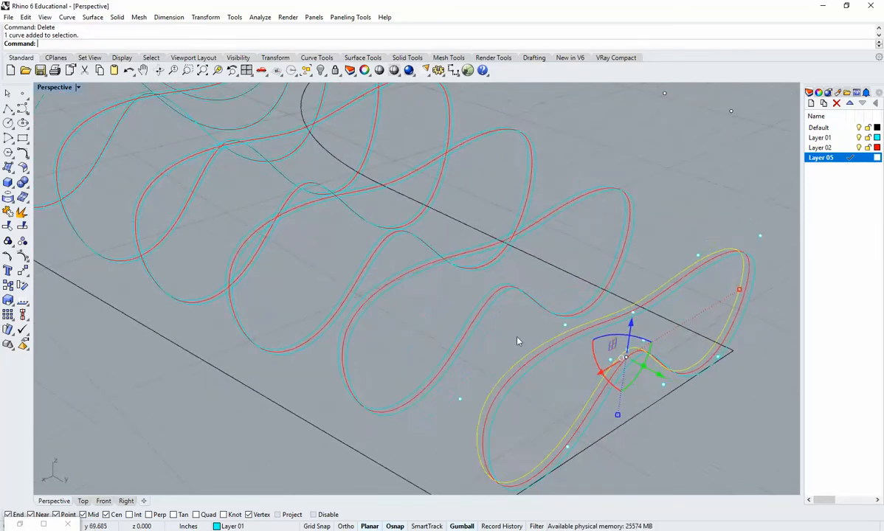
left_click(492, 307)
right_click_drag(493, 309, 477, 322)
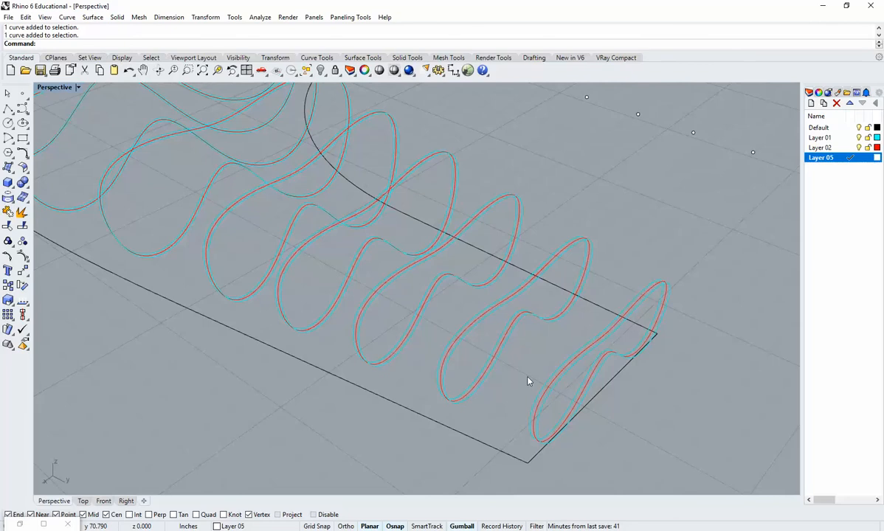
Select both cyan edge curves of each profile in the copy one by one, working away from the squared end
scroll(546, 376, "up", 2)
left_click(567, 368)
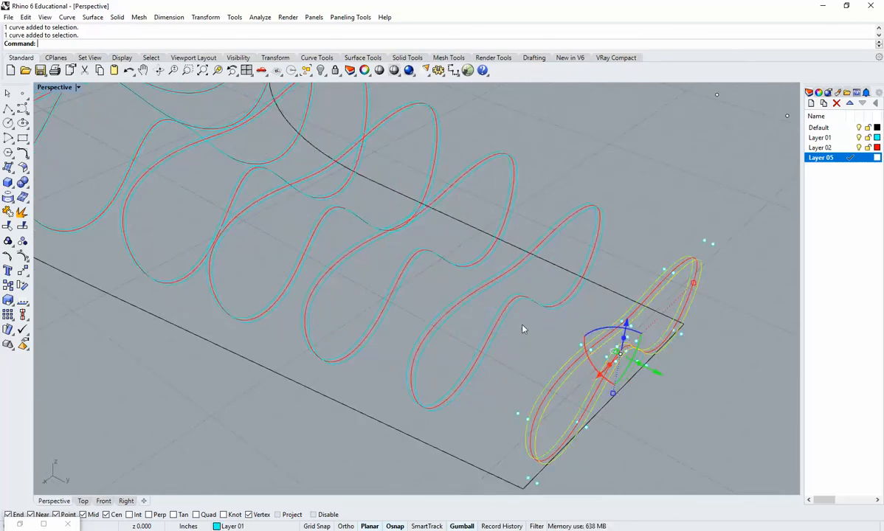
left_click(479, 290, "shift")
right_click_drag(383, 243, 418, 323)
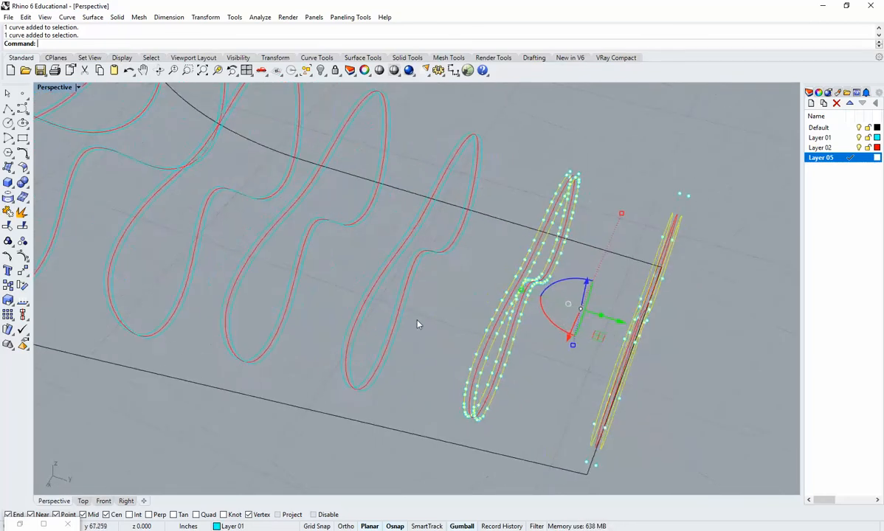
scroll(414, 320, "up", 2)
left_click(398, 308, "shift")
left_click(367, 280, "shift")
scroll(367, 280, "down", 4)
right_click_drag(377, 286, 463, 344)
scroll(457, 346, "up", 3)
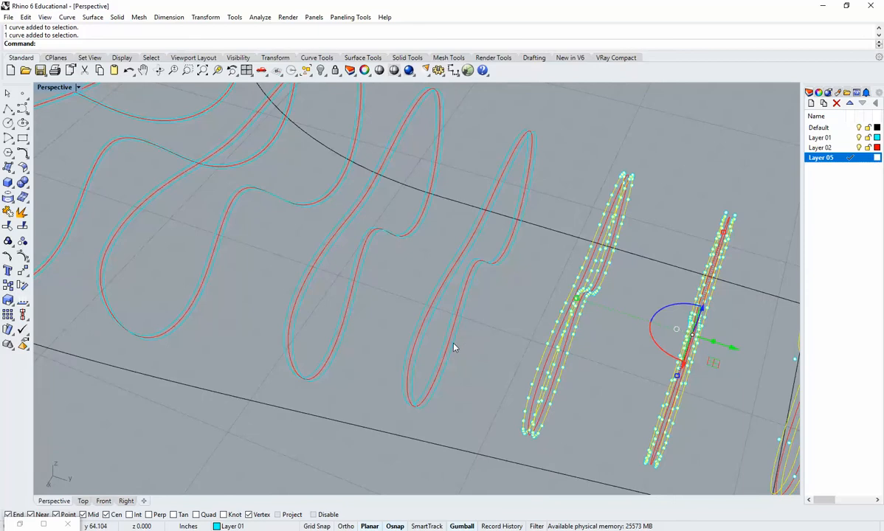
left_click(463, 347, "shift")
left_click(476, 376)
right_click_drag(397, 358, 496, 375, "shift")
scroll(440, 351, "up", 2)
left_click(439, 346, "shift")
left_click(430, 336, "shift")
scroll(443, 347, "down", 4)
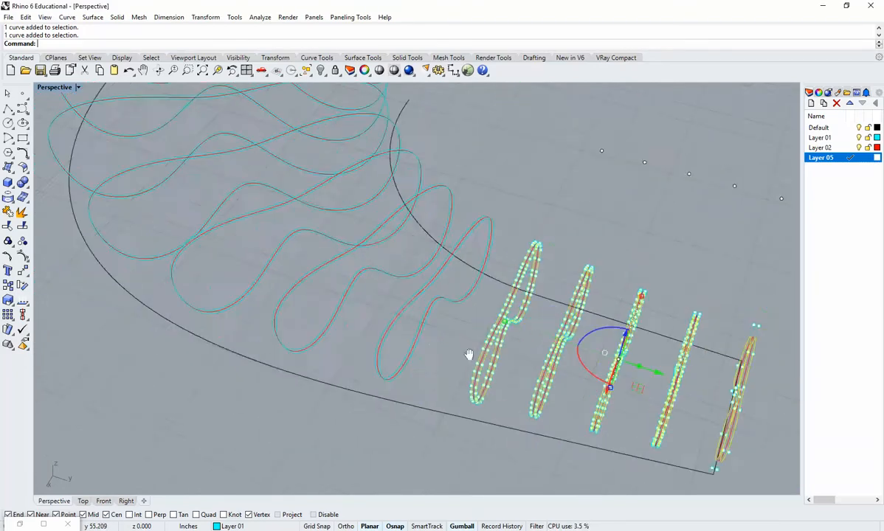
scroll(469, 355, "up", 6)
scroll(472, 361, "down", 4)
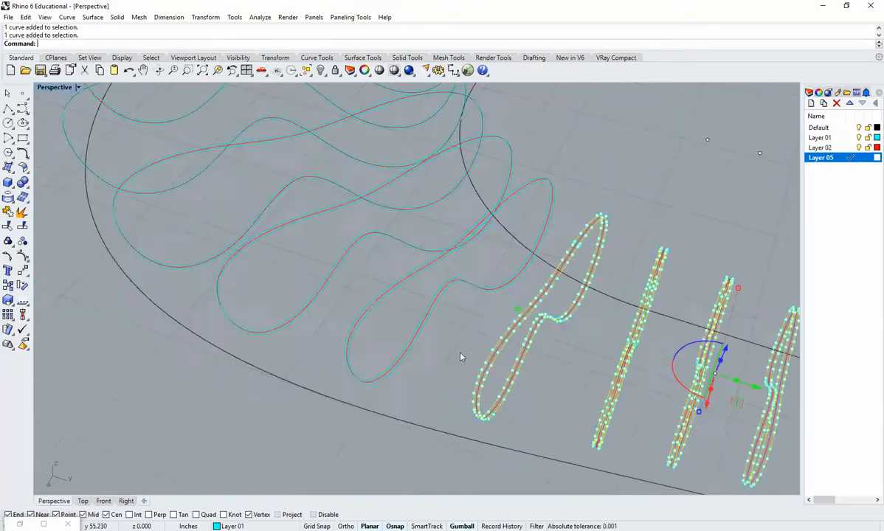
scroll(481, 363, "up", 6)
scroll(484, 353, "down", 4)
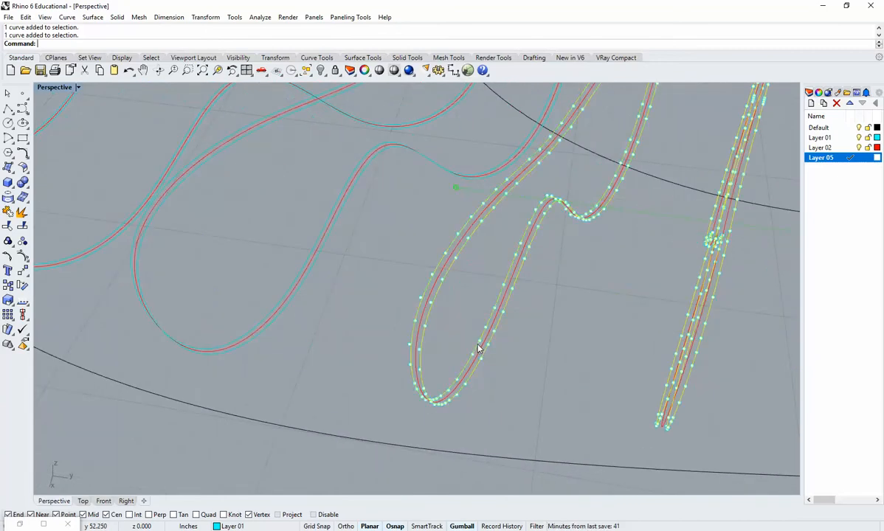
scroll(472, 338, "up", 6)
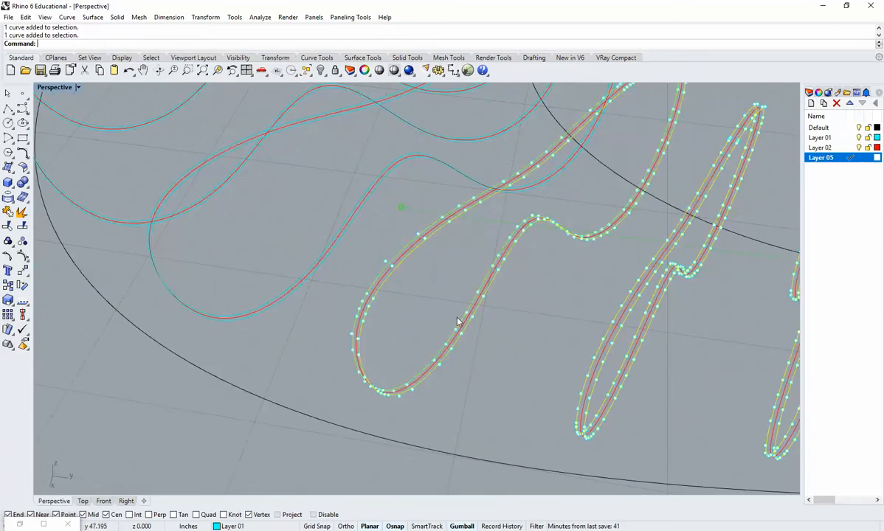
scroll(454, 328, "down", 4)
scroll(428, 339, "up", 6)
Lock Layer 02 and the Default layer
left_click(868, 148)
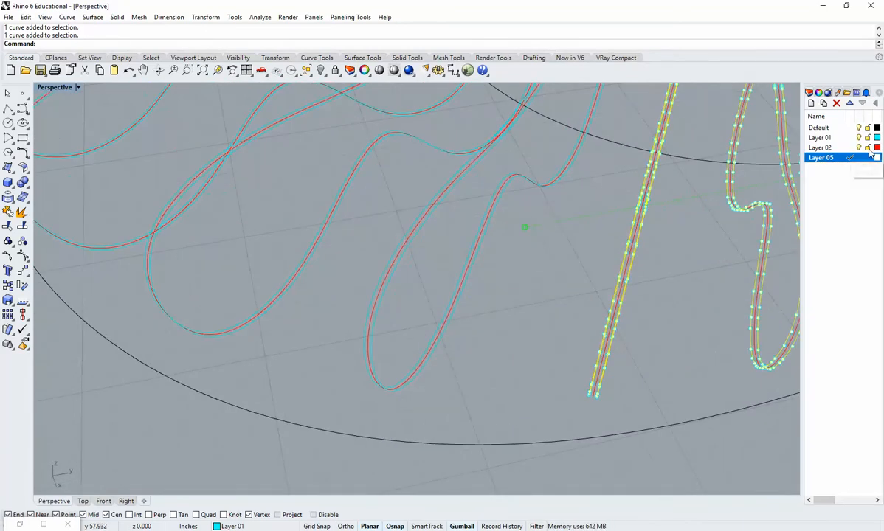
scroll(516, 295, "down", 5)
right_click_drag(428, 314, 426, 334)
right_click_drag(426, 334, 454, 365, "shift")
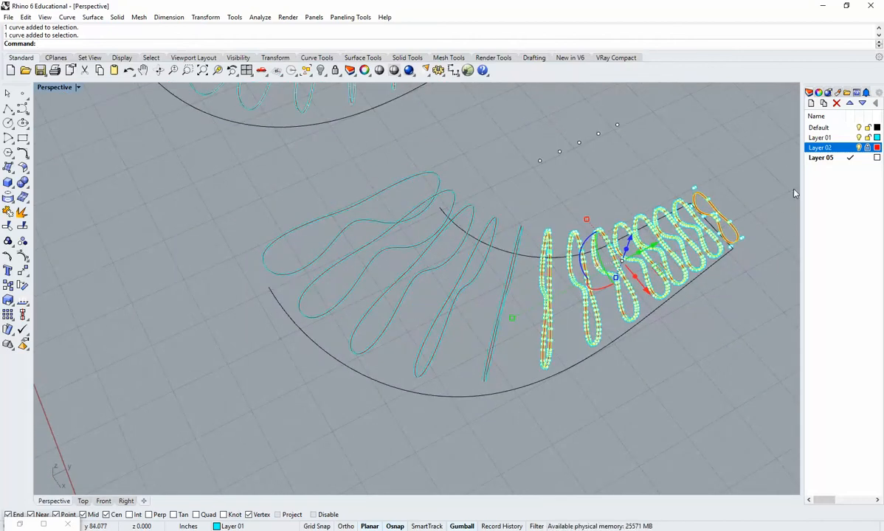
left_click(867, 128)
Add the edge curves of the remaining profiles at the curved end of the copy to the selection
right_click_drag(362, 303, 423, 359)
scroll(413, 357, "down", 4)
right_click_drag(310, 250, 338, 266)
left_click_drag(323, 228, 516, 447)
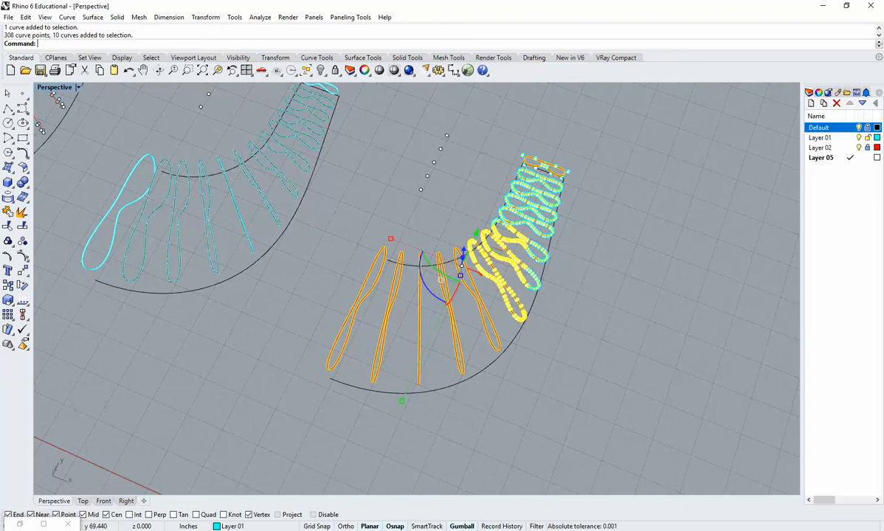
Lock Layer 01 and clear the selection
left_click(868, 138)
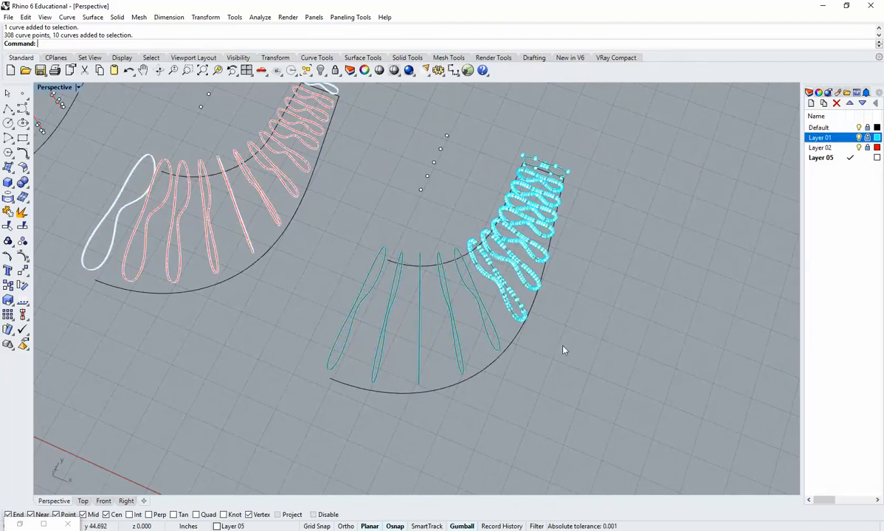
key("Escape")
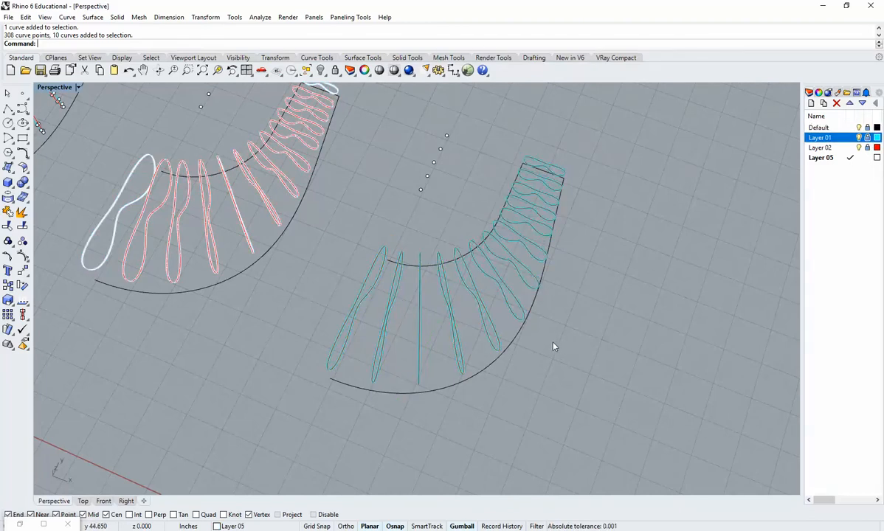
Unlock Layer 01, make it the current layer, and lock Layer 05
left_click(868, 140)
left_click(848, 139)
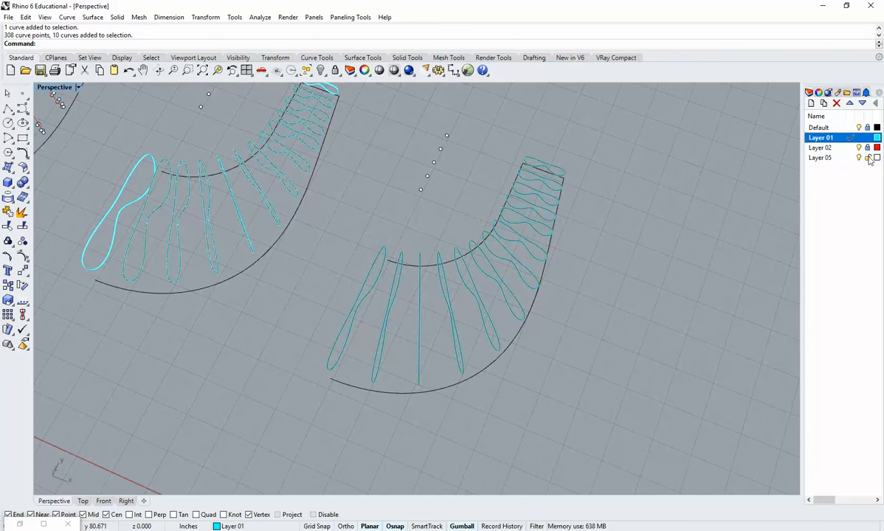
left_click(867, 158)
Rebuild all cyan edge curves of the copy with 50 points and degree 3, deleting the input curves
right_click_drag(458, 349, 374, 302)
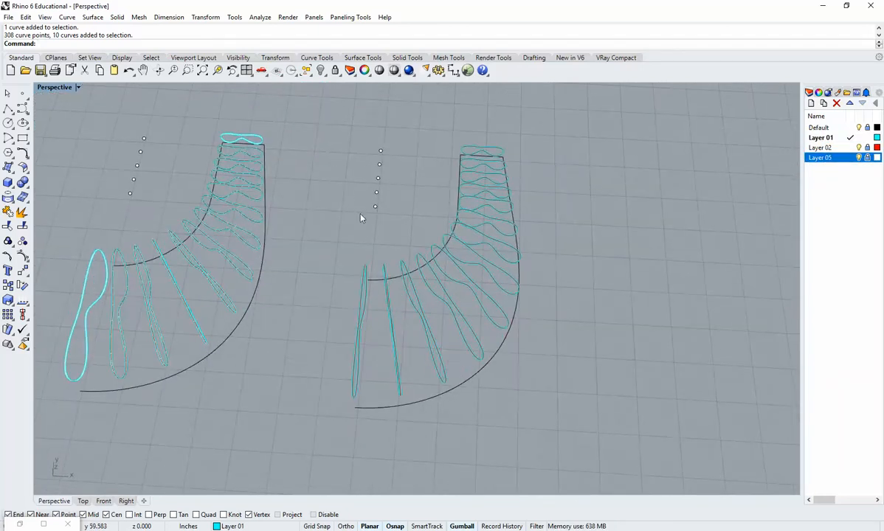
left_click_drag(325, 129, 584, 418)
scroll(586, 330, "up", 6)
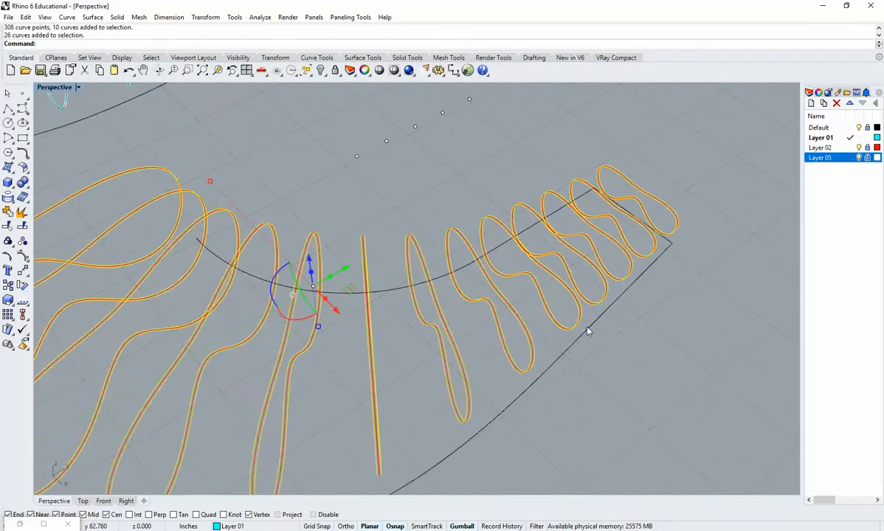
mouse_move(621, 307)
right_mouse_down()
mouse_move(659, 405)
mouse_move(477, 374)
right_mouse_up()
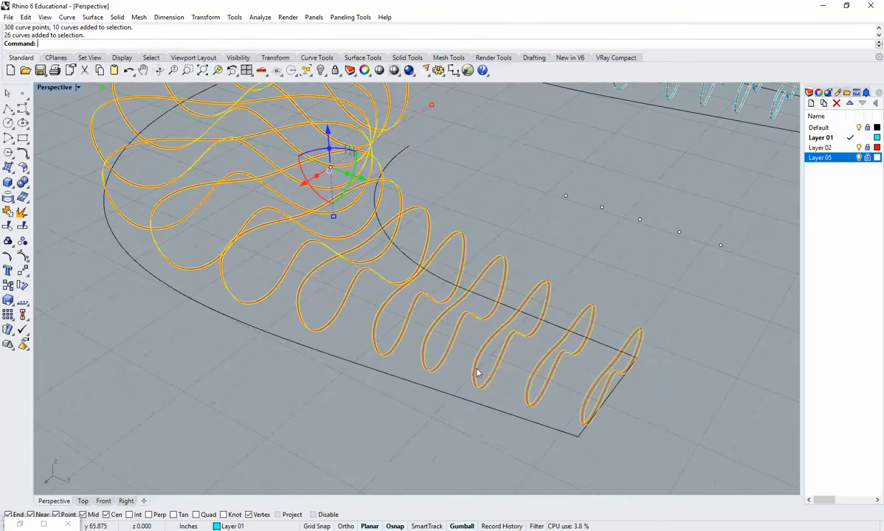
key("Return")
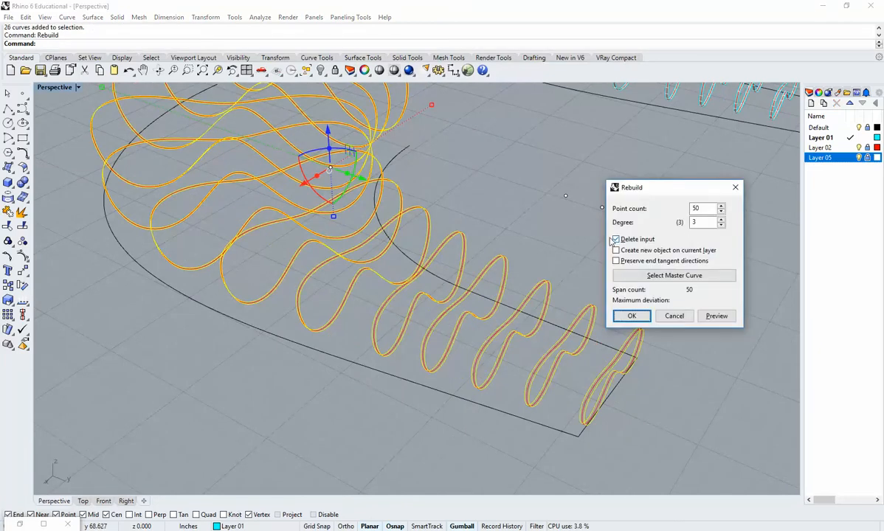
scroll(586, 404, "up", 6)
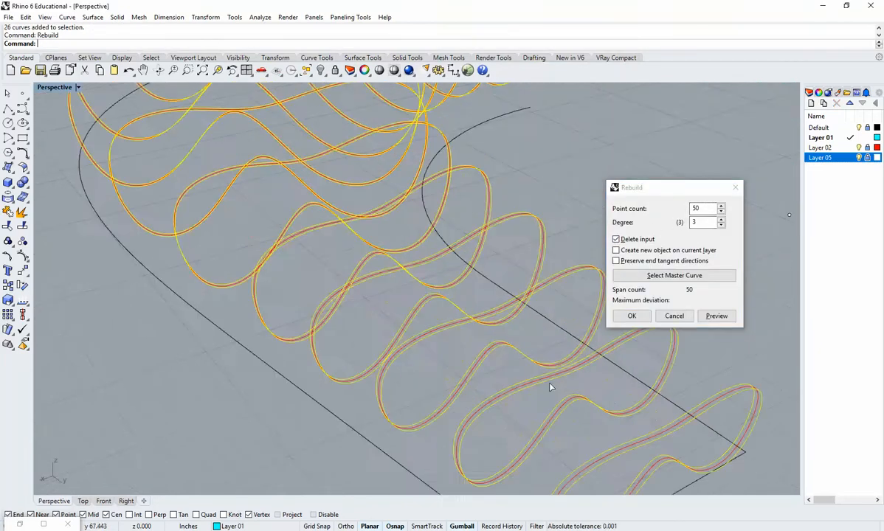
right_click_drag(465, 392, 502, 328)
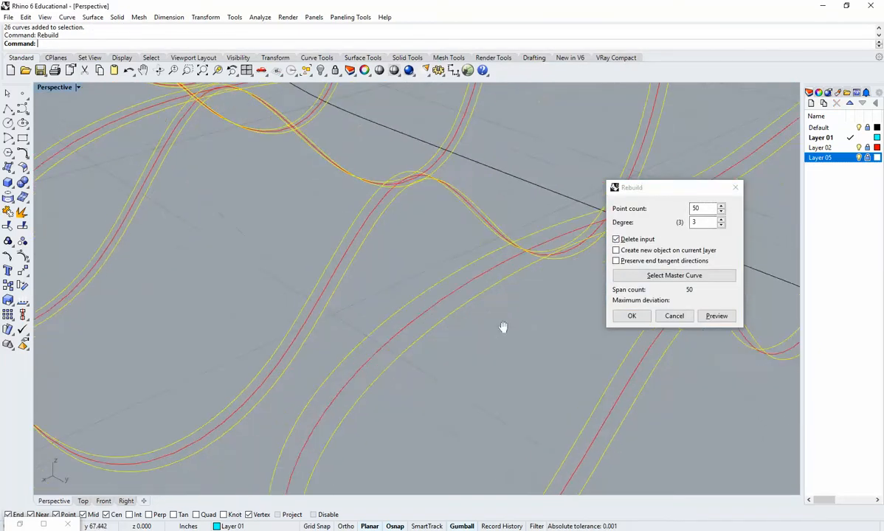
left_click(723, 317)
right_click_drag(430, 383, 333, 330)
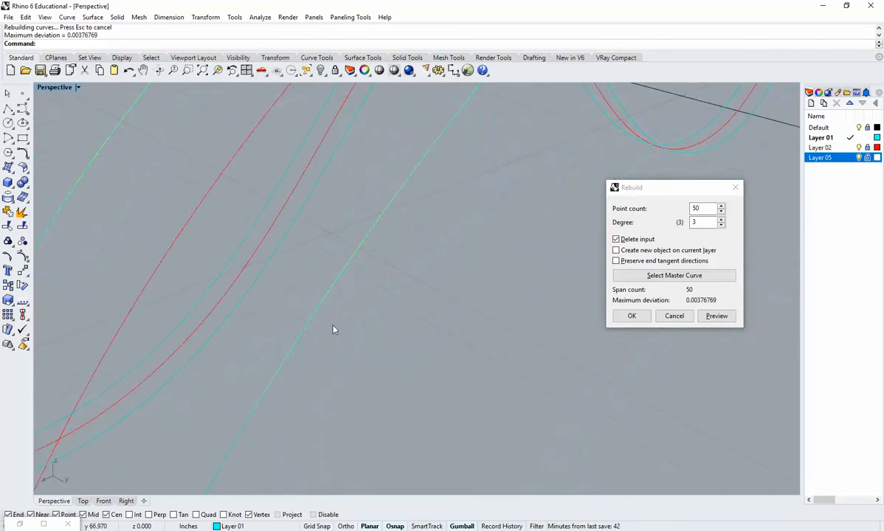
scroll(308, 321, "down", 5)
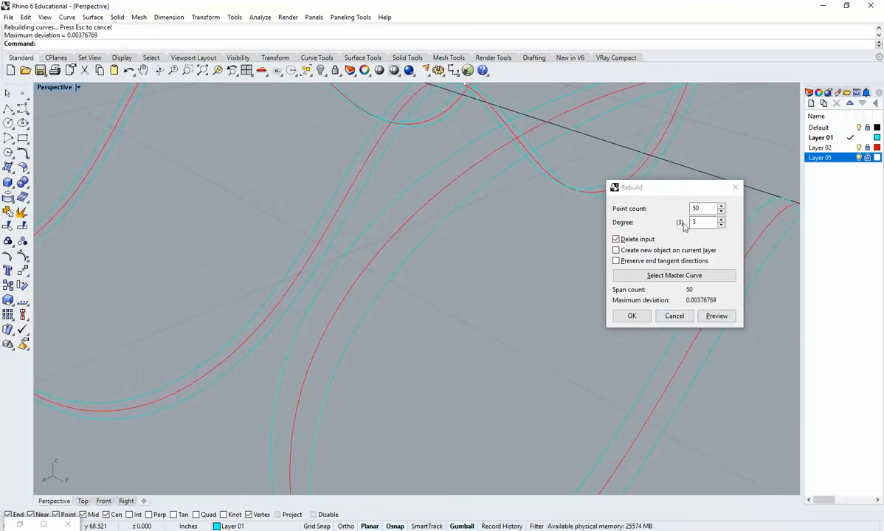
left_click(633, 316)
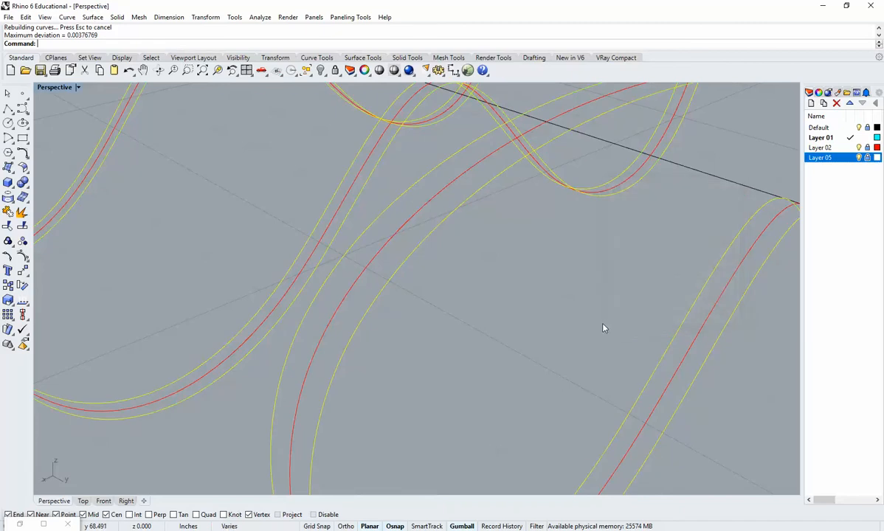
Examine the control points of individual rebuilt edge curves near the squared end, and clear the selection
left_click(473, 327)
left_click(439, 230)
scroll(477, 311, "down", 8)
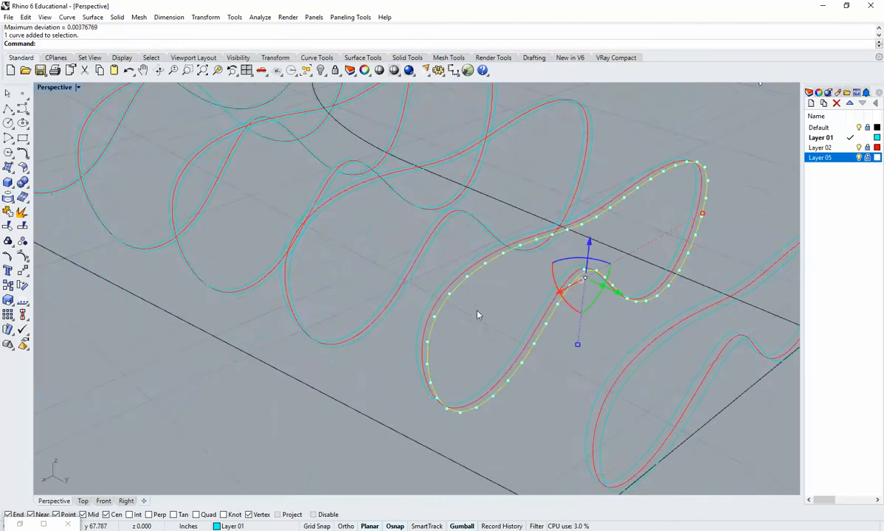
right_click_drag(540, 327, 479, 328, "shift")
left_click(540, 326)
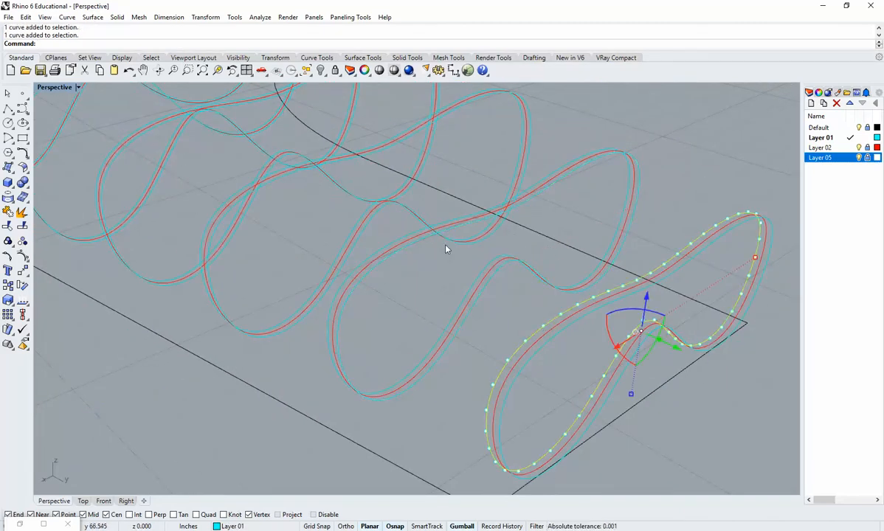
left_click(423, 233)
right_click_drag(384, 237, 544, 332)
left_click(360, 214)
key("Escape")
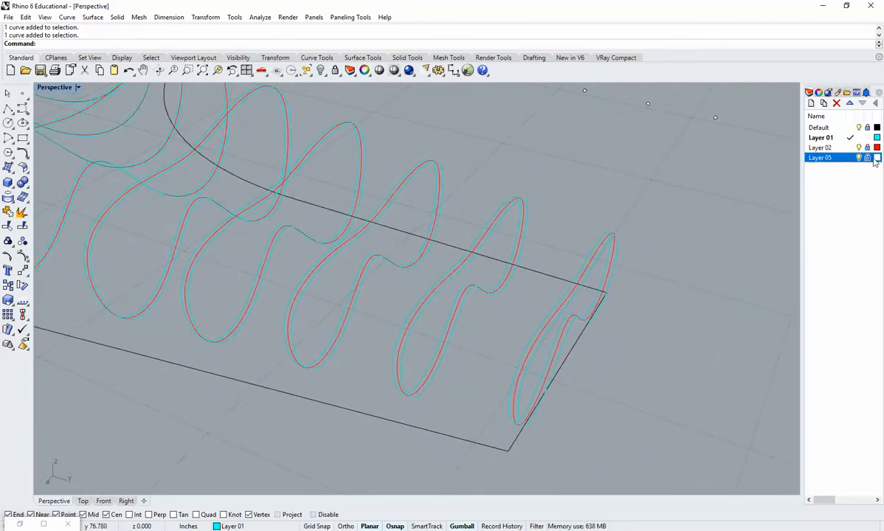
Make Layer 05 current and loft between the facing edge curves of the squared-end profile and its neighbour
left_click(850, 158)
right_click_drag(624, 304, 533, 305)
type("loft")
key("Return")
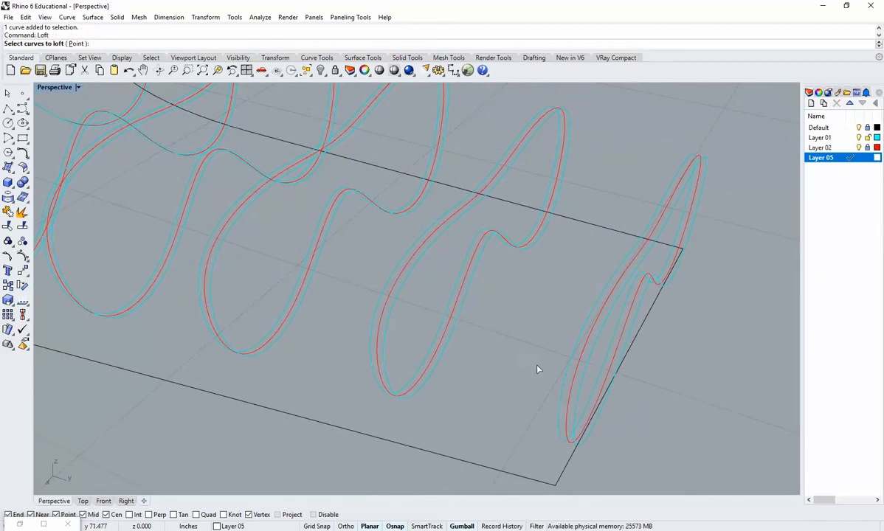
left_click(571, 364)
left_click(464, 300)
key("Return")
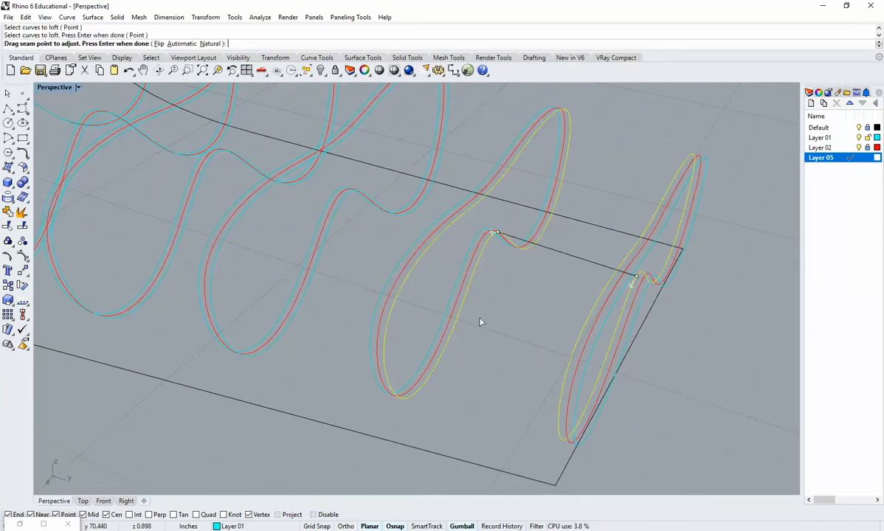
key("Return")
left_click(653, 326)
Loft between the facing edge curves of the second and third profiles from the squared end, using the Normal style without simplifying
right_click_drag(653, 326, 511, 371)
right_click_drag(608, 250, 446, 387)
key("Return")
left_click(476, 363)
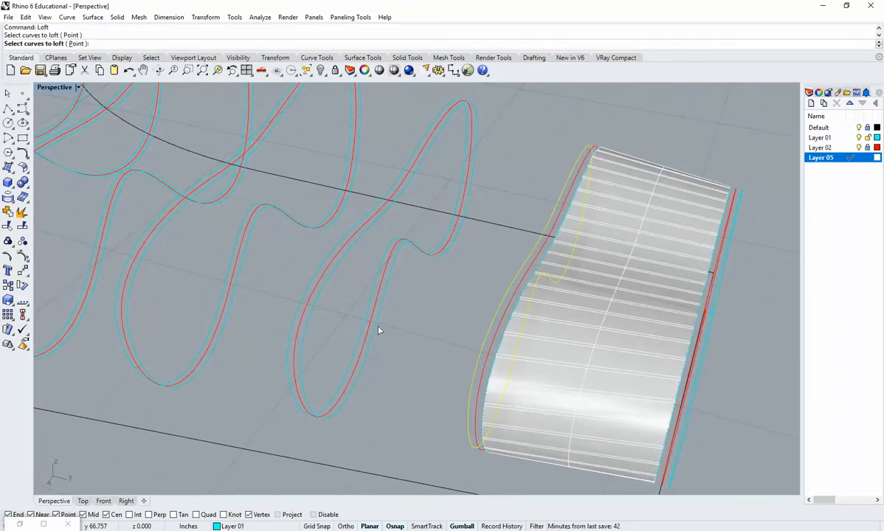
left_click(353, 304)
key("Return")
key("Return")
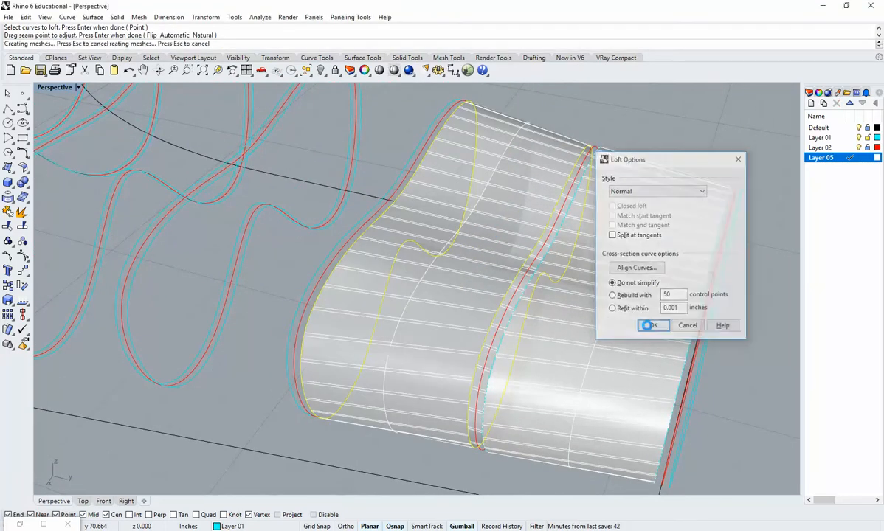
left_click(653, 326)
Inspect the two trial lofts at the squared end and delete them
right_click_drag(653, 326, 541, 396)
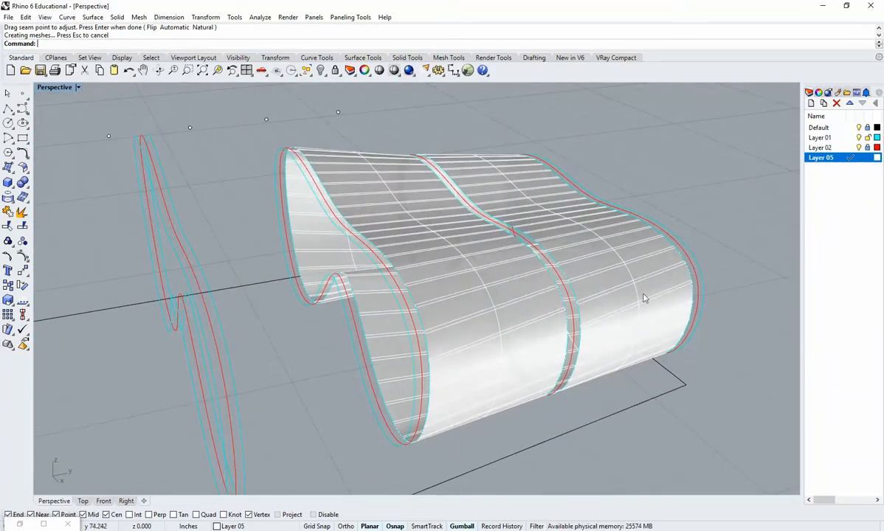
right_click_drag(607, 284, 575, 278)
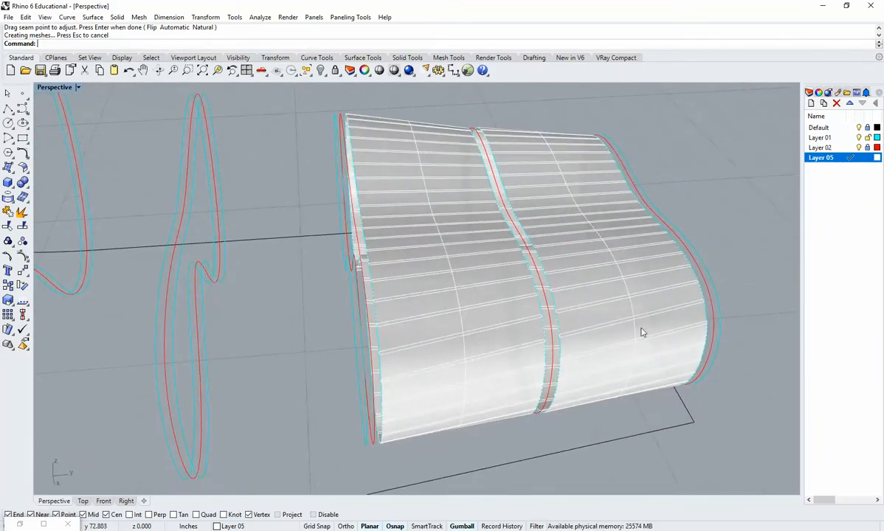
right_click_drag(641, 333, 586, 410)
left_click(585, 410)
right_click_drag(450, 384, 513, 374)
key("Delete")
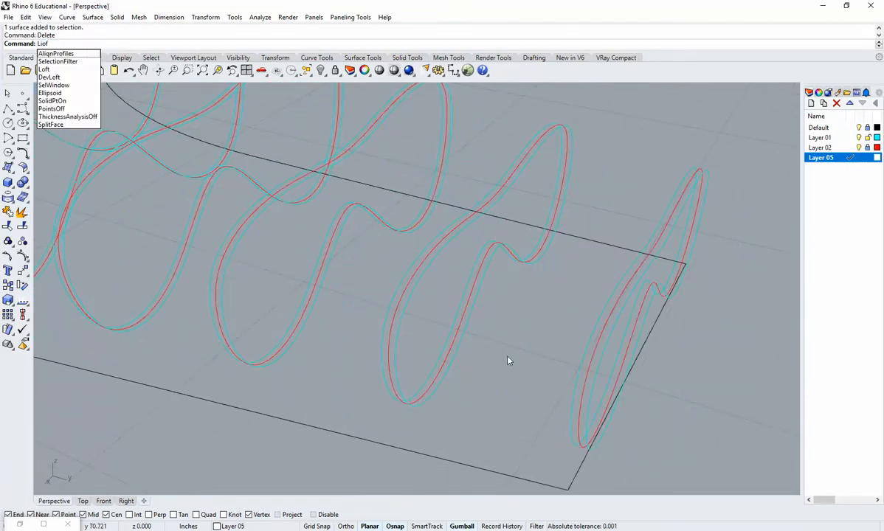
Start a new loft between the facing edge curves of the squared-end profile and its neighbour, choosing the Straight sections style
key("BackSpace")
key("BackSpace")
key("BackSpace")
type("oft")
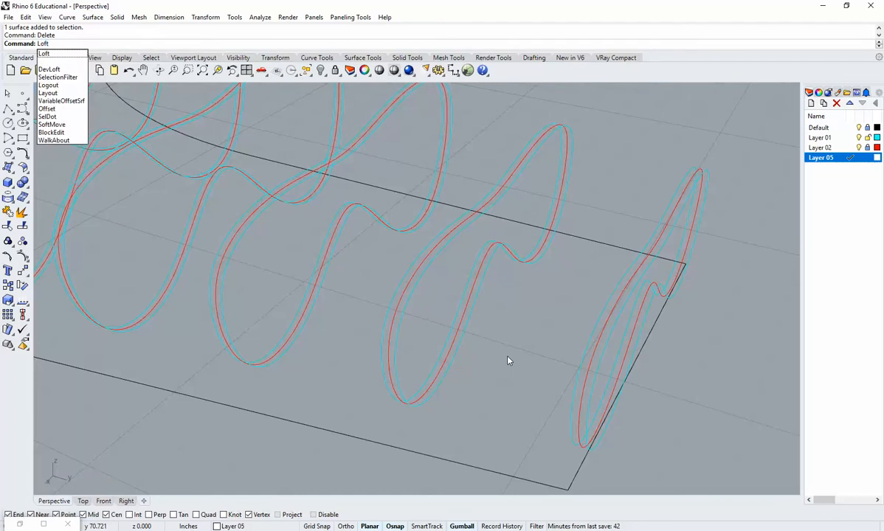
key("Return")
left_click(578, 384)
left_click(469, 329)
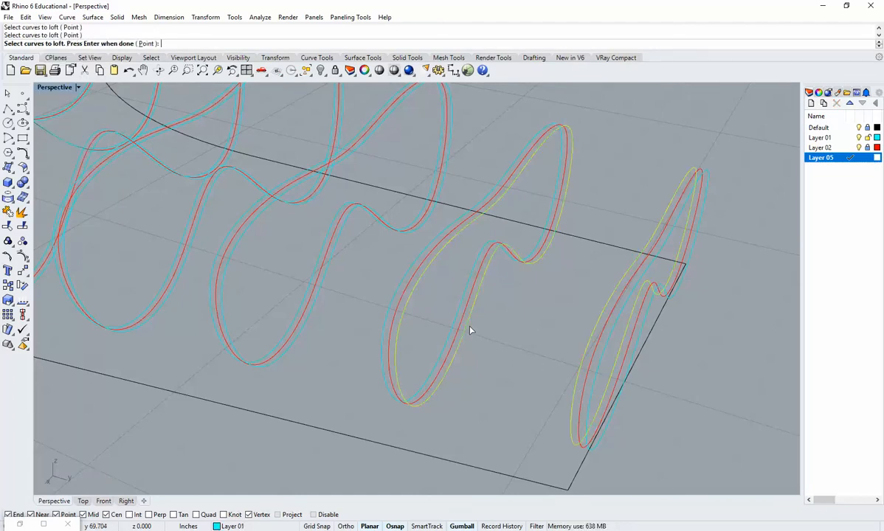
key("Return")
key("Return")
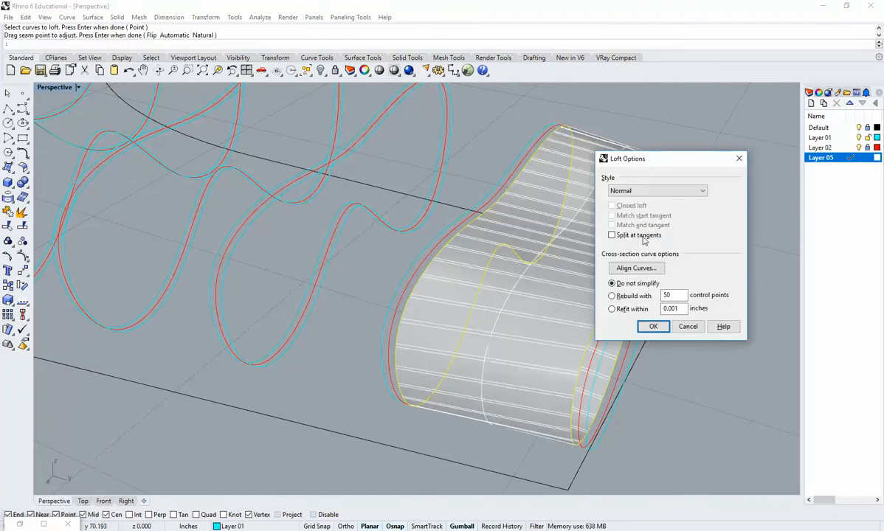
left_click(641, 192)
left_click(627, 228)
left_click_drag(651, 165, 754, 101)
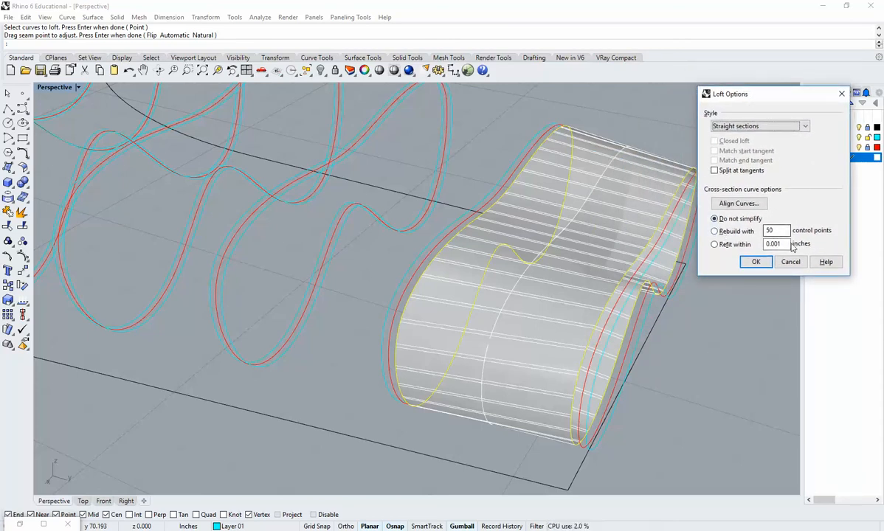
Set the loft to rebuild its cross-section curves with 65 control points
left_click(714, 231)
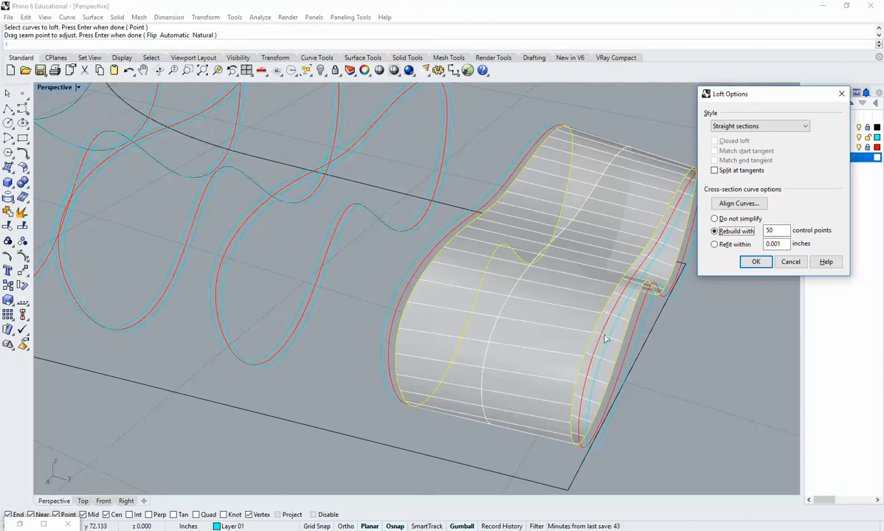
left_click(771, 231)
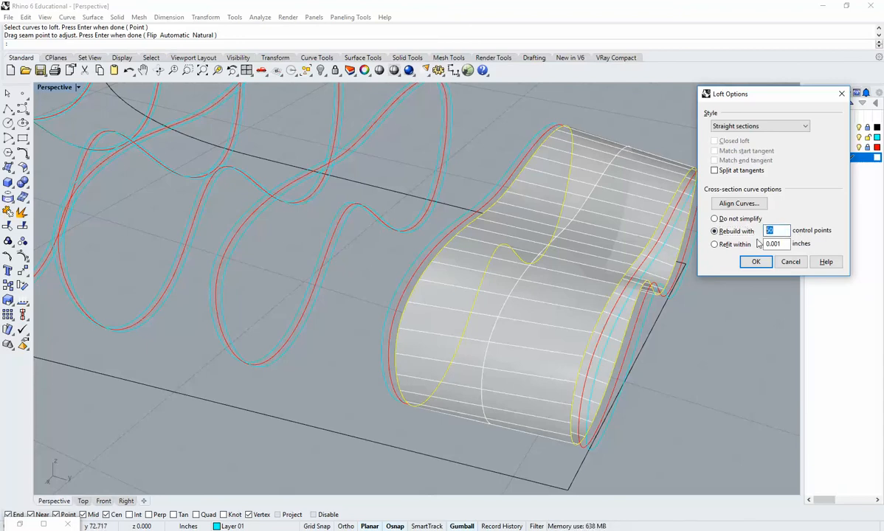
type("65")
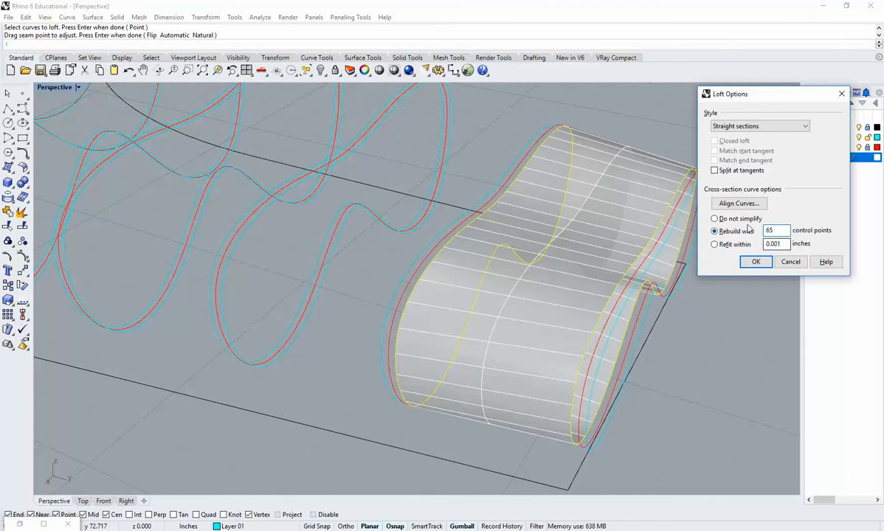
left_click(782, 244)
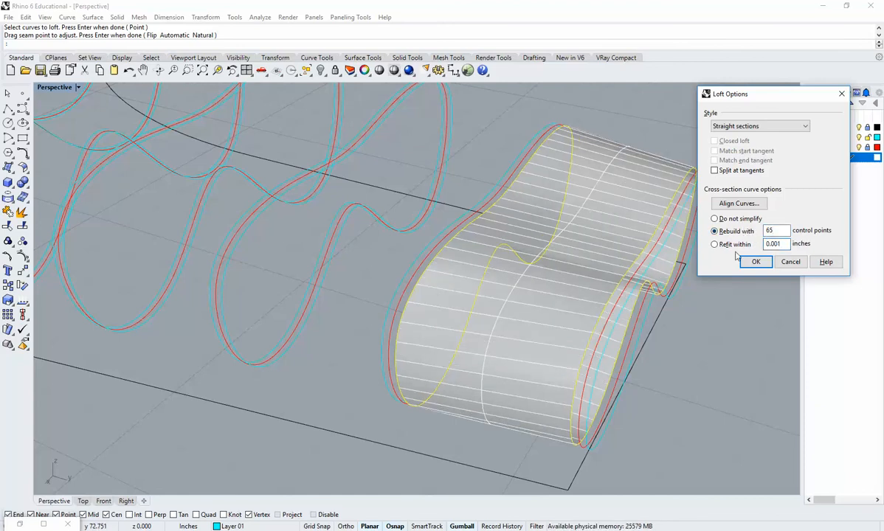
Set the loft's cross-section rebuild to 50 control points, inspect the preview, and create the straight-section loft
double_click(770, 231)
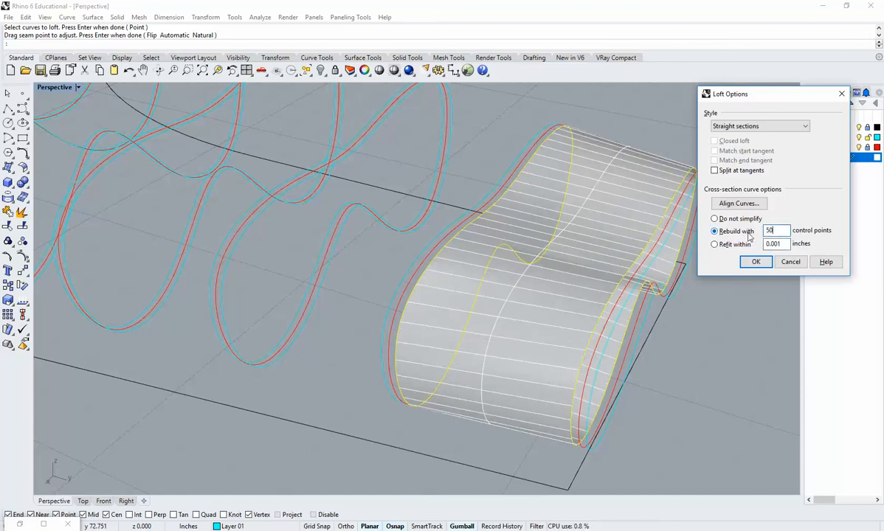
type("50")
left_click(783, 244)
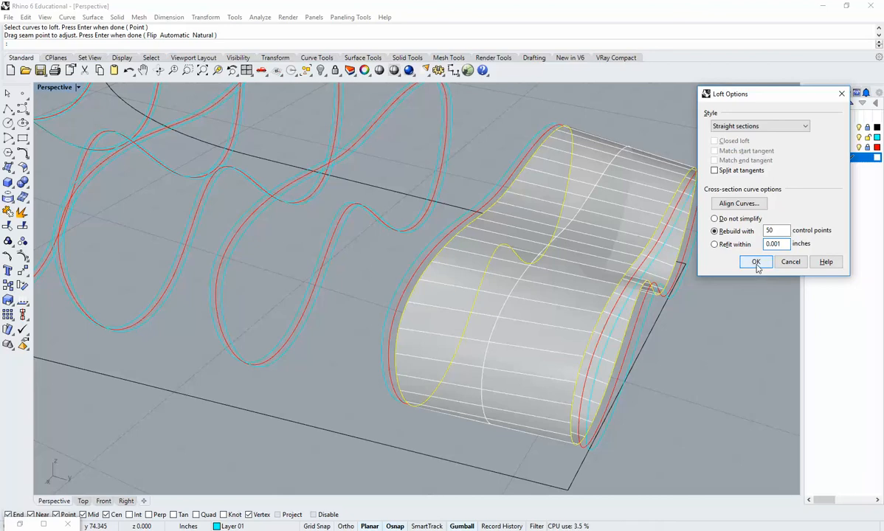
right_click_drag(601, 260, 433, 293)
scroll(514, 340, "up", 2)
scroll(515, 340, "down", 2)
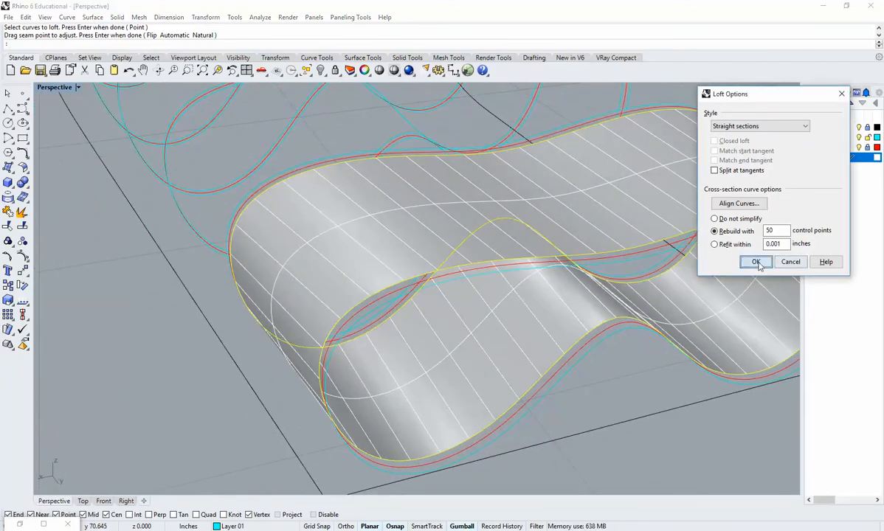
left_click(756, 262)
Unroll the new straight-section loft at the squared end without including any curves on the surface
right_click_drag(617, 391, 513, 267)
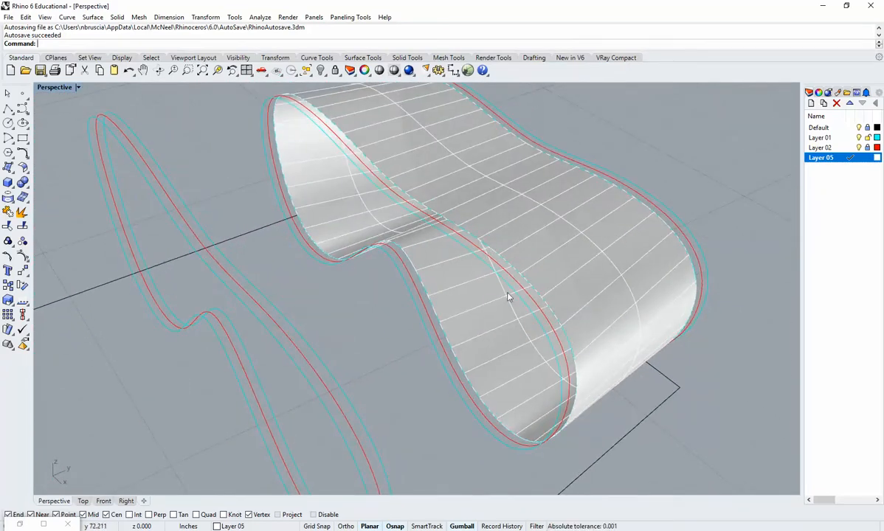
right_click_drag(575, 281, 624, 213)
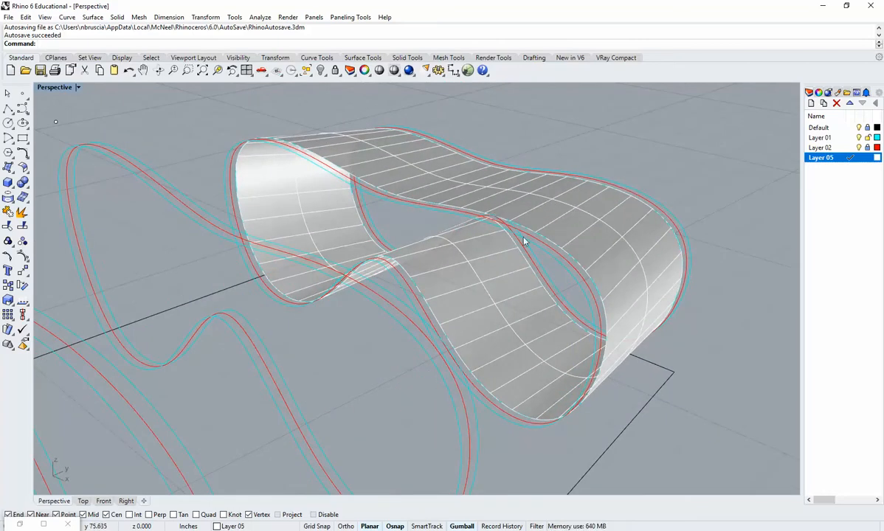
right_click_drag(626, 267, 574, 288)
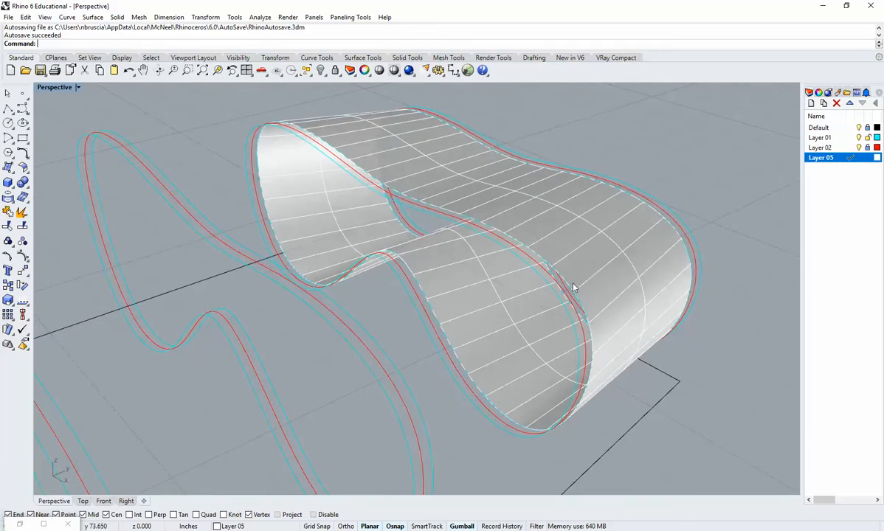
right_click_drag(630, 296, 489, 300)
left_click(490, 301)
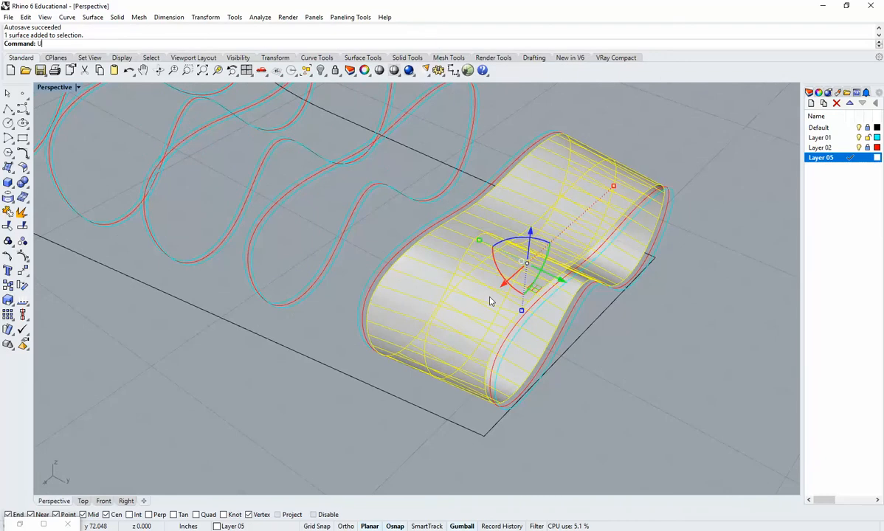
key("Return")
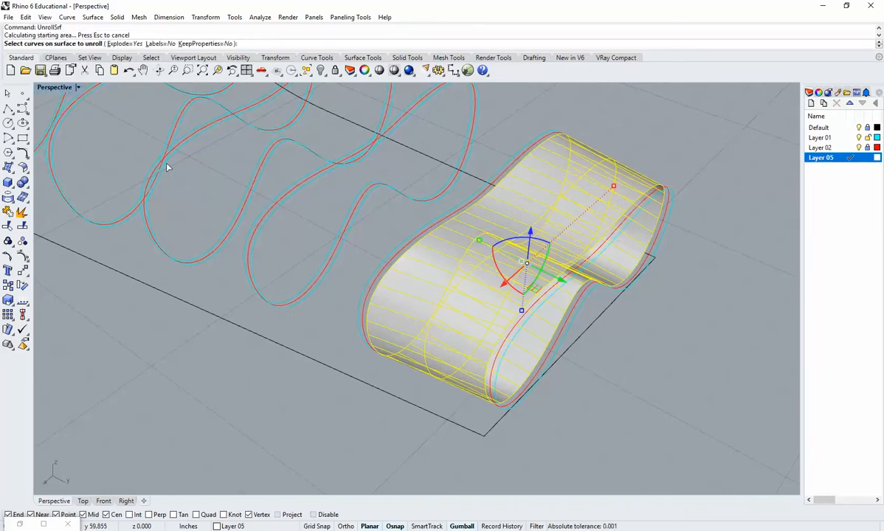
key("Return")
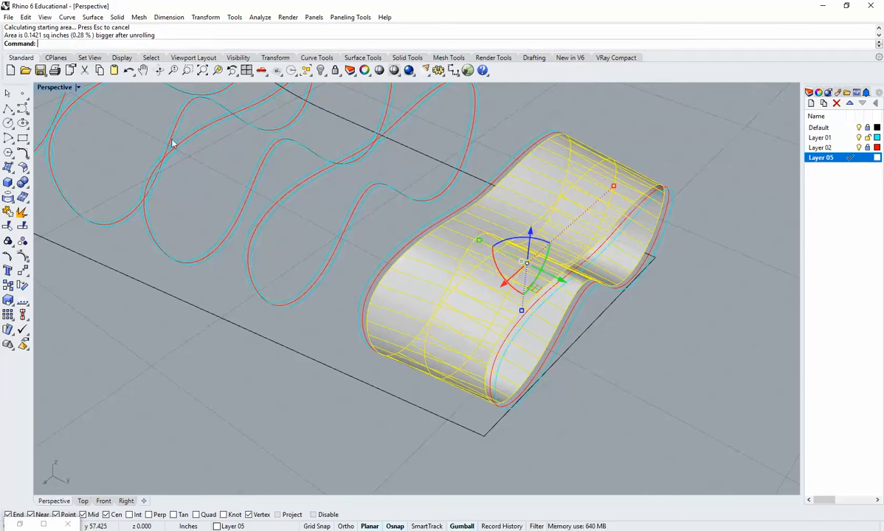
Locate the unrolled strip near the original model and move it beside the squared end of the lofted copy
right_click_drag(517, 189, 415, 272, "shift")
scroll(415, 273, "down", 12)
right_click_drag(542, 205, 458, 333, "shift")
right_click_drag(546, 306, 471, 278)
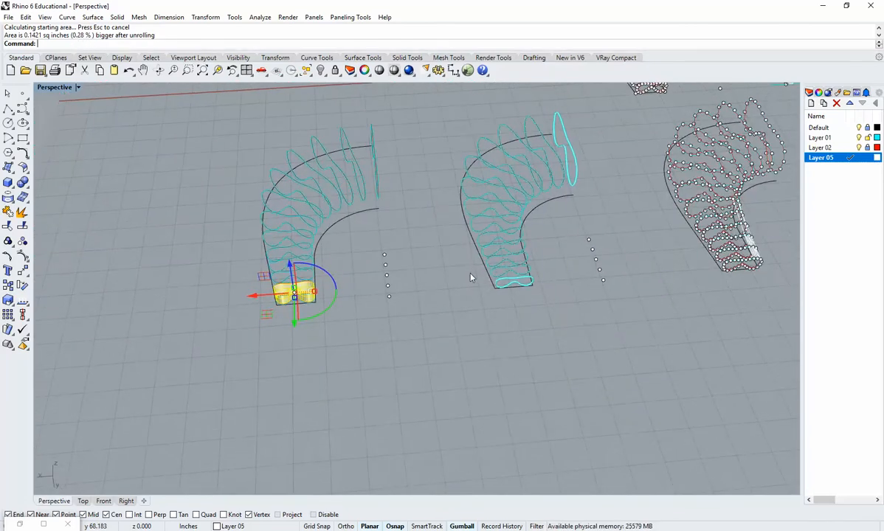
scroll(350, 308, "down", 8)
scroll(605, 206, "up", 6)
left_click(611, 213)
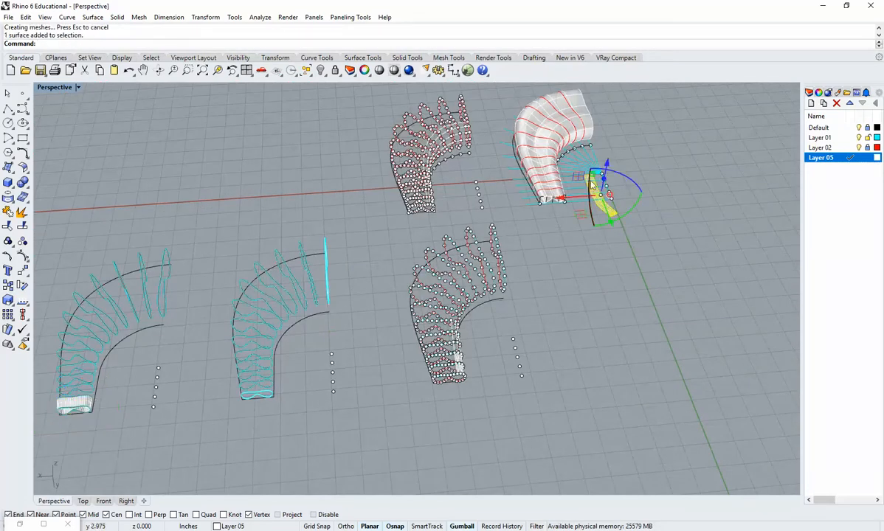
left_click_drag(611, 222, 643, 438)
right_click_drag(578, 432, 560, 244)
left_click_drag(590, 251, 117, 441)
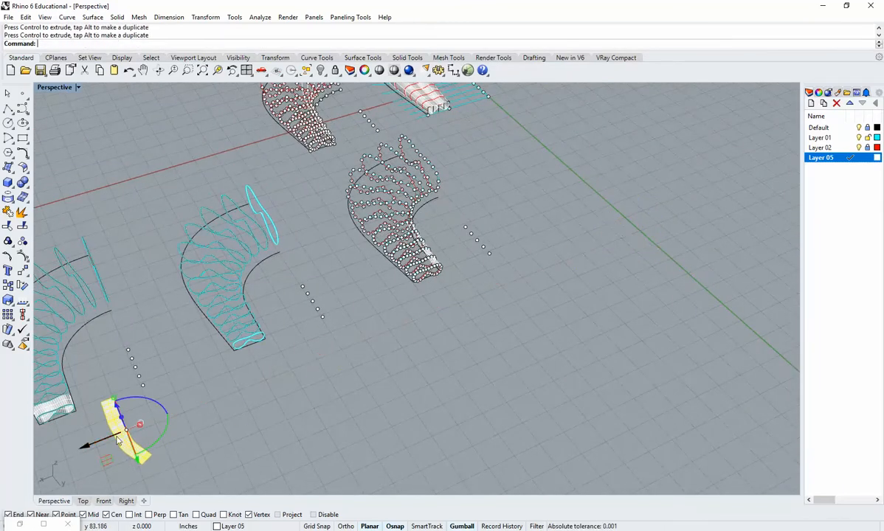
scroll(185, 410, "up", 6)
left_click(256, 419)
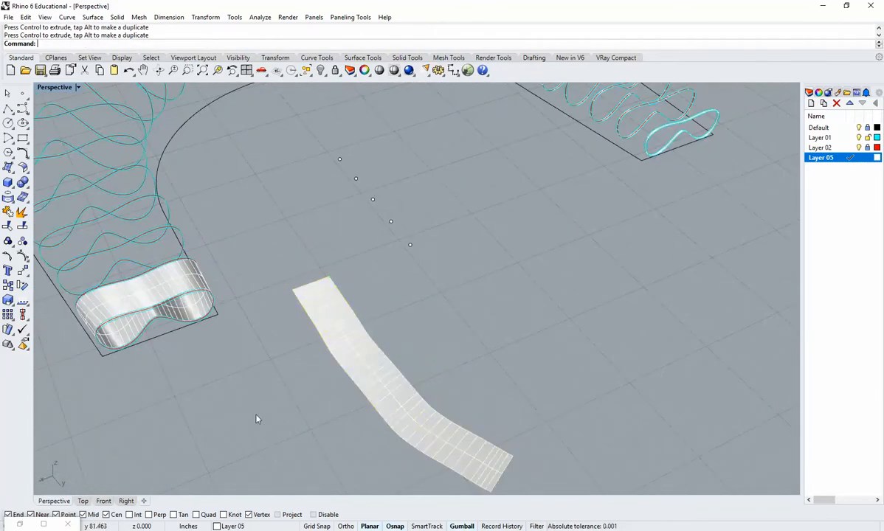
Inspect the unrolled strip beside the loft and delete it
right_click_drag(256, 419, 395, 379)
scroll(396, 265, "up", 6)
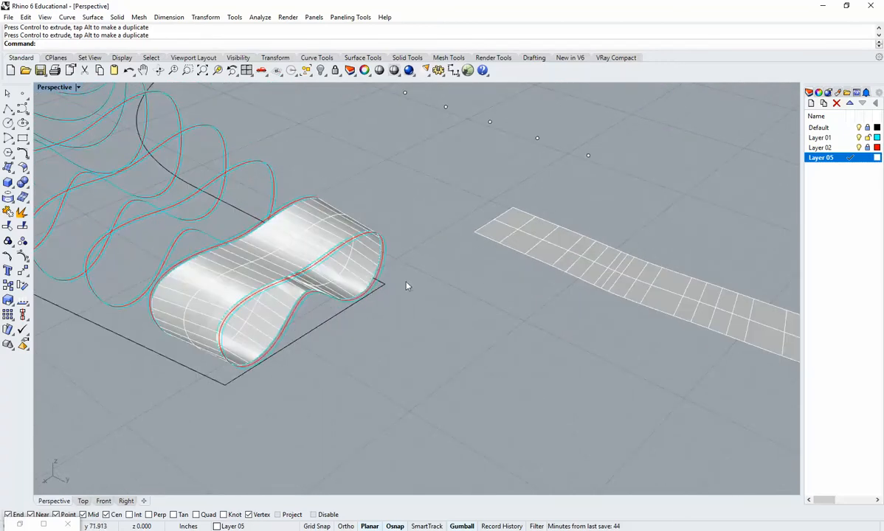
right_click_drag(438, 310, 416, 252)
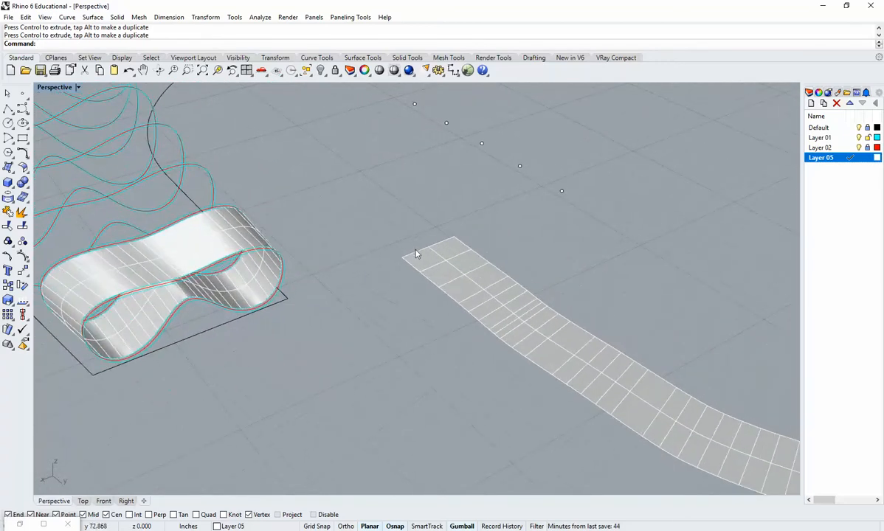
left_click(550, 354)
key("Delete")
Loft the facing edge curves of the second and third profiles from the squared end with straight sections rebuilt with 50 control points
scroll(287, 292, "down", 8)
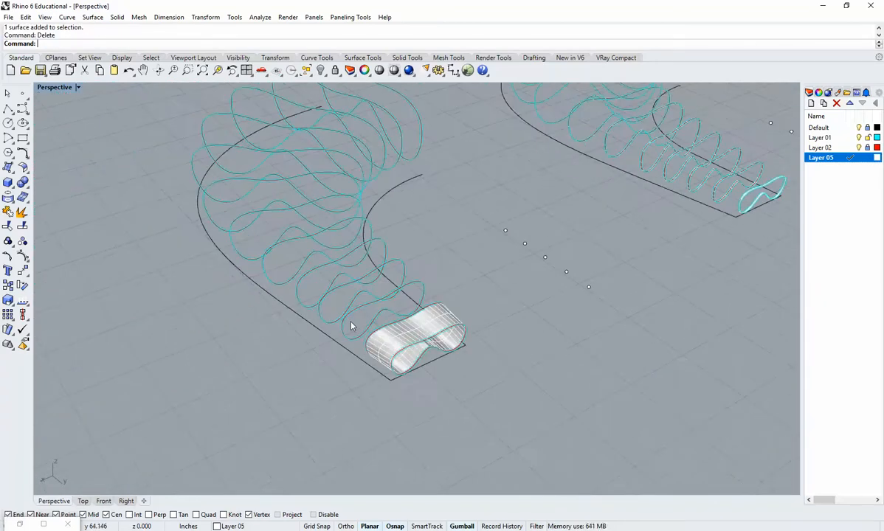
key("ctrl+w")
left_click_drag(430, 393, 290, 310)
right_click_drag(291, 306, 415, 324)
scroll(470, 341, "up", 2)
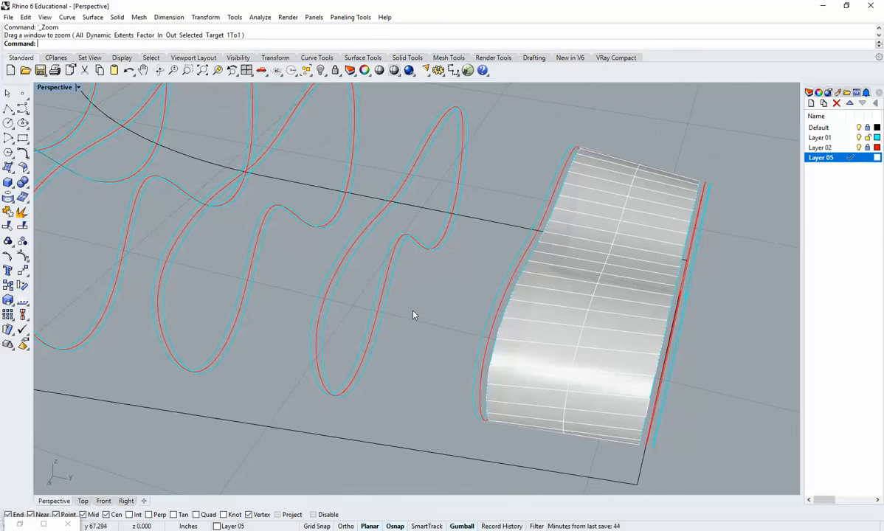
right_click(434, 319)
key("Escape")
type("Loft")
key("Return")
left_click(479, 346)
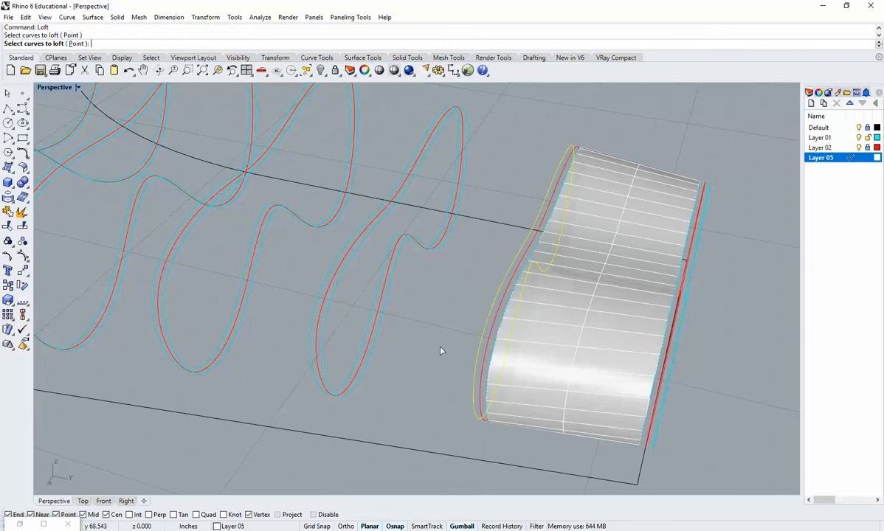
left_click(380, 327)
key("Return")
key("Return")
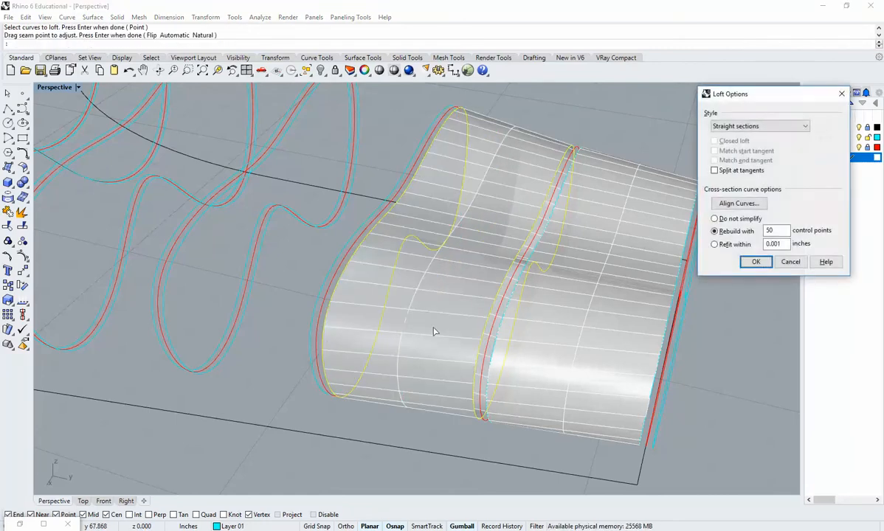
left_click(753, 262)
Loft the facing edge curves of the third and fourth profiles from the squared end with the same straight-section, 50-point settings
mouse_move(419, 342)
right_mouse_down()
mouse_move(419, 381)
mouse_move(442, 377)
right_mouse_up()
key("Return")
left_click(445, 375)
left_click(341, 341)
key("Return")
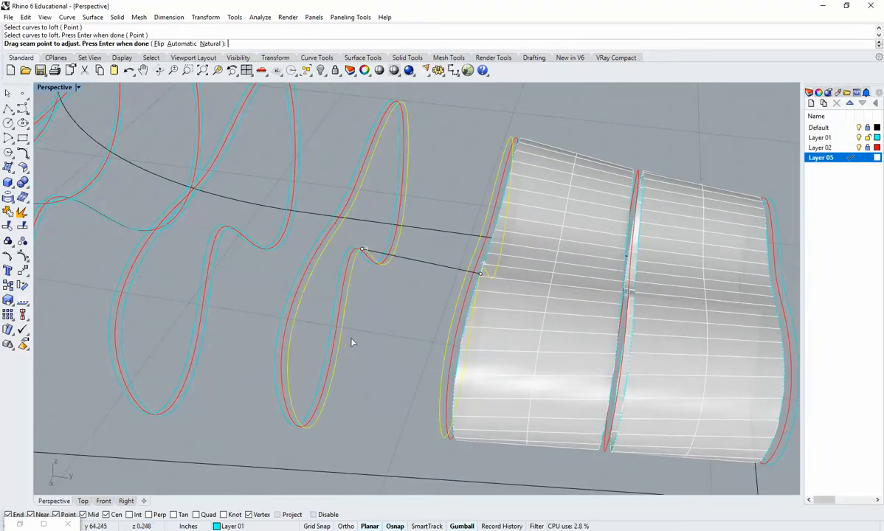
key("Return")
key("Return")
Examine how the surface lines of the three lofts align across the profiles, especially along the inner ridge
mouse_move(578, 311)
right_mouse_down()
mouse_move(529, 383)
mouse_move(480, 414)
mouse_move(402, 369)
mouse_move(449, 366)
mouse_move(418, 346)
mouse_move(418, 319)
right_mouse_up()
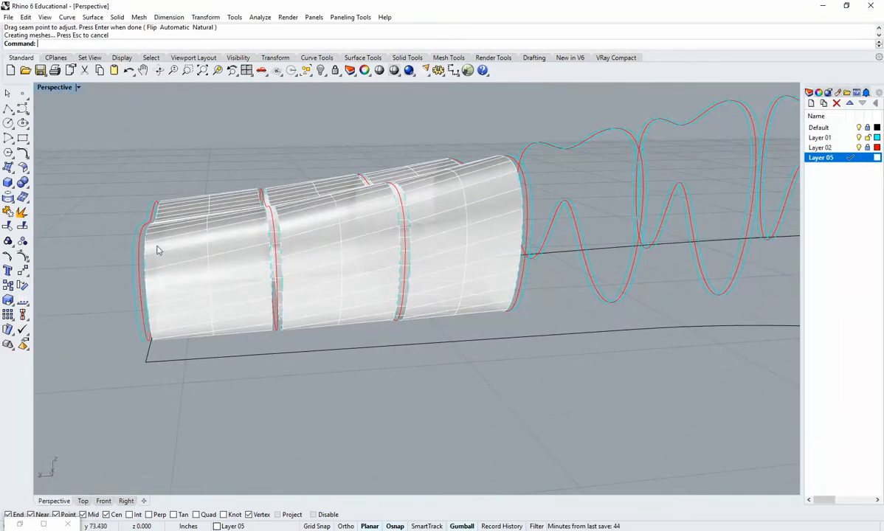
right_click_drag(210, 262, 283, 290)
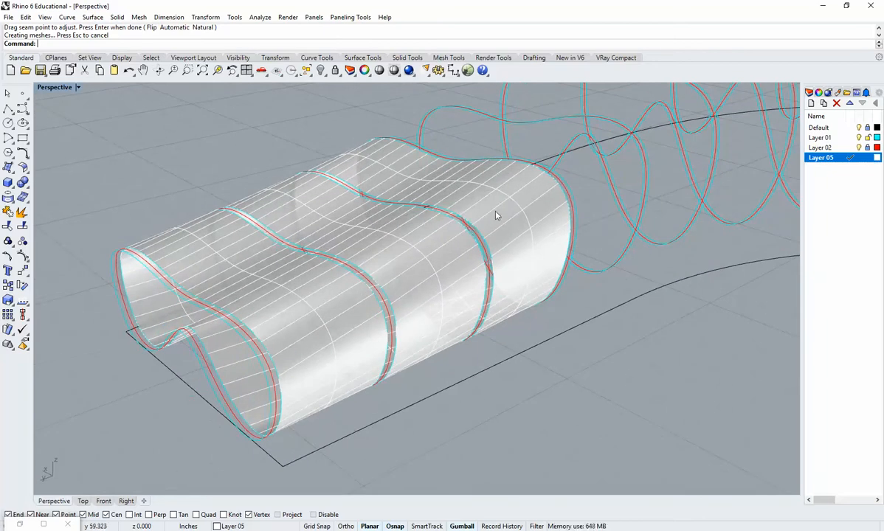
mouse_move(435, 247)
right_mouse_down()
mouse_move(452, 270)
mouse_move(449, 301)
right_mouse_up()
scroll(449, 301, "up", 10)
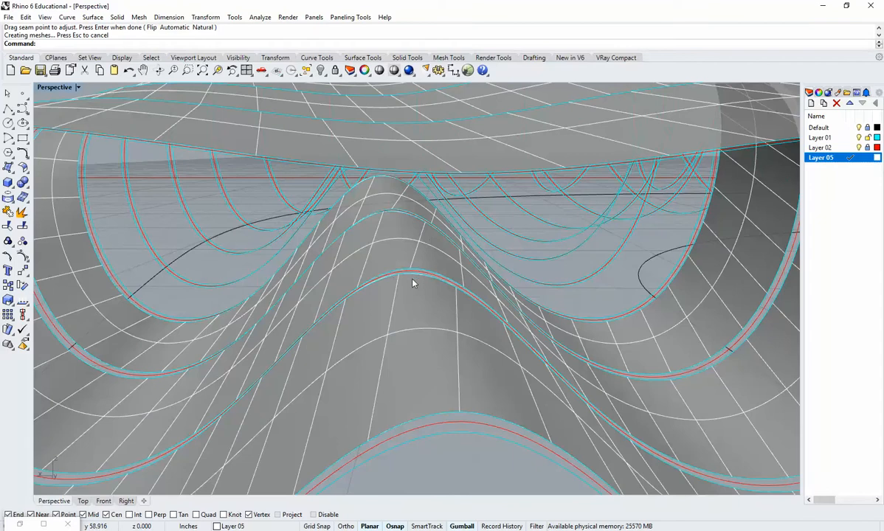
right_click_drag(413, 283, 397, 301)
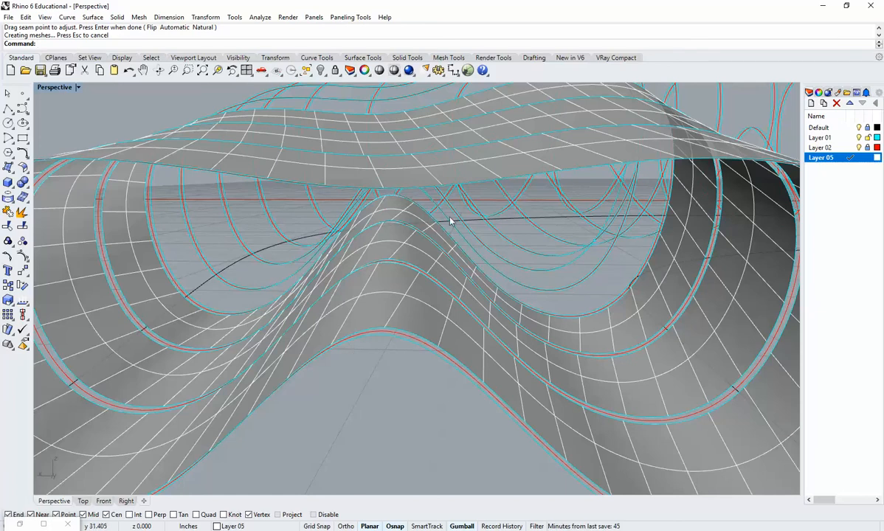
right_click_drag(424, 305, 406, 275)
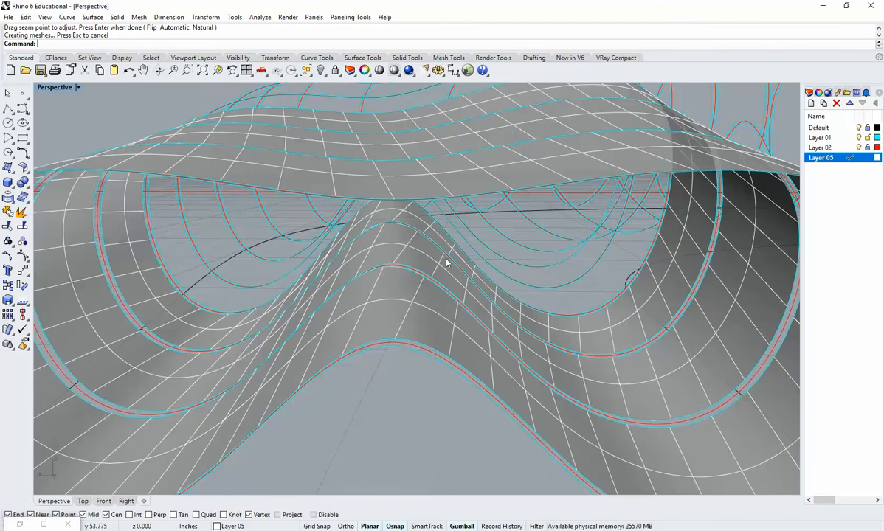
scroll(354, 185, "down", 10)
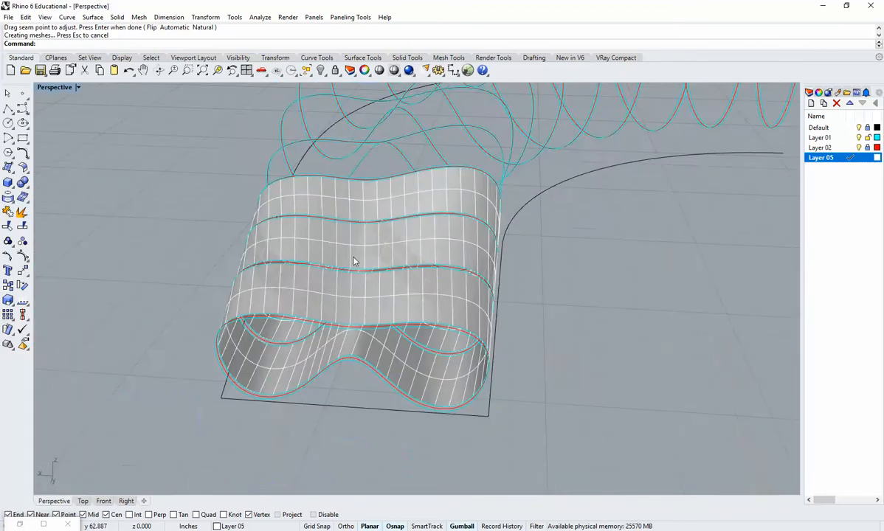
Compare the smooth lofts with the faceted strips in the copy whose curves show points
right_click_drag(644, 302, 413, 302, "shift")
right_click_drag(557, 254, 317, 250, "shift")
scroll(472, 363, "up", 5)
right_click_drag(472, 364, 464, 309, "shift")
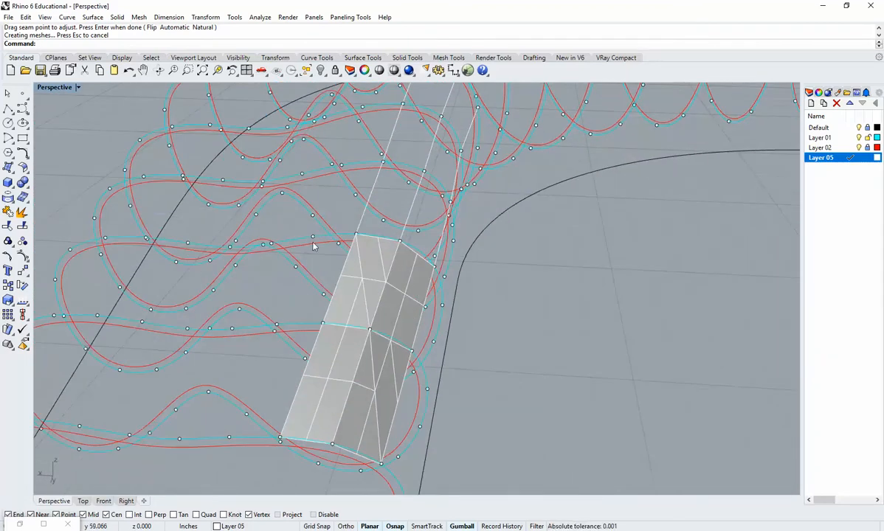
scroll(336, 258, "down", 12)
right_click_drag(81, 247, 400, 319, "shift")
scroll(288, 293, "up", 6)
scroll(398, 306, "up", 6)
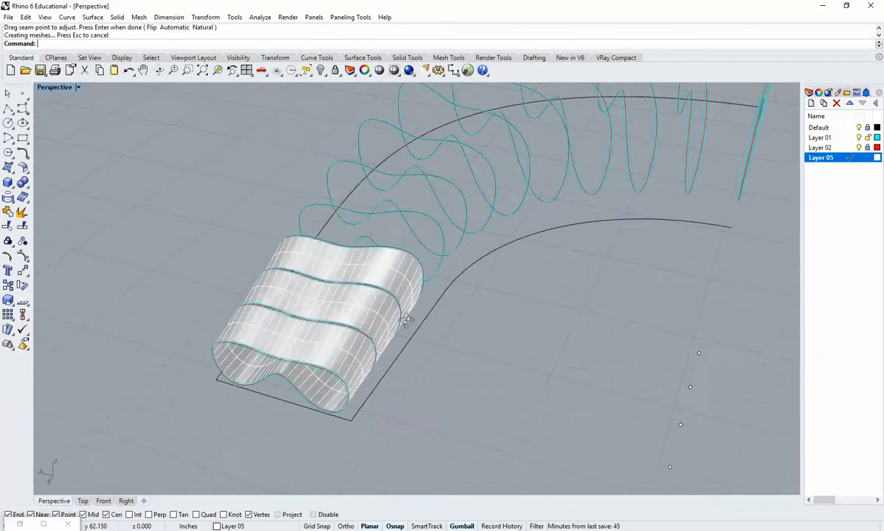
At the opposite end of the copy, loft the end profile to its neighbour with straight sections rebuilt with 50 control points
scroll(576, 305, "up", 10)
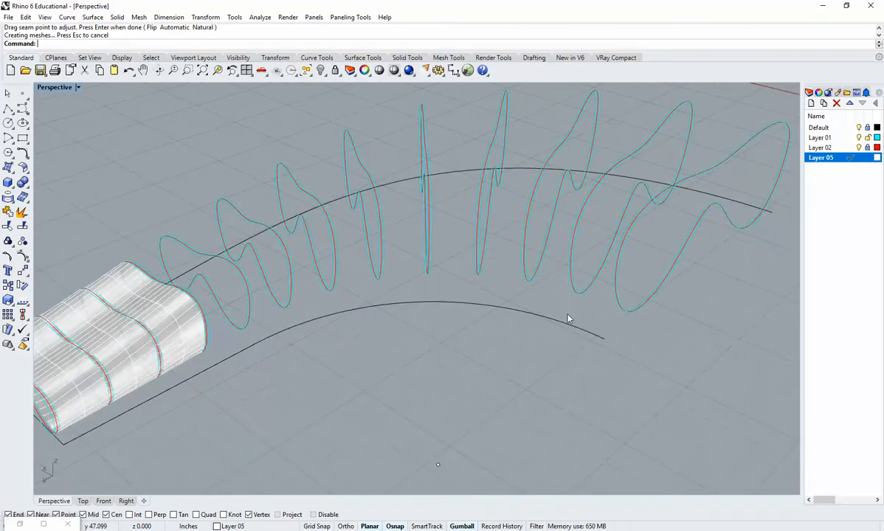
right_click_drag(591, 289, 576, 271)
right_click(577, 270)
left_click(574, 268)
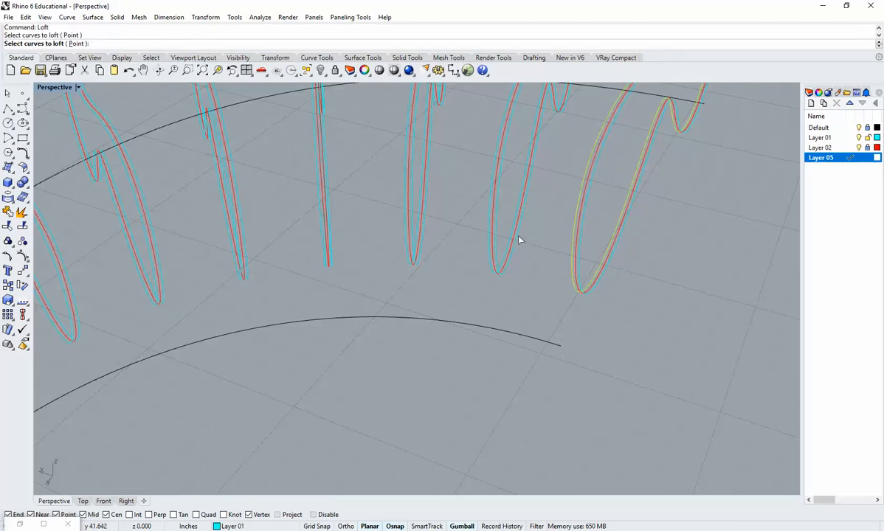
left_click(519, 251)
key("Return")
key("Return")
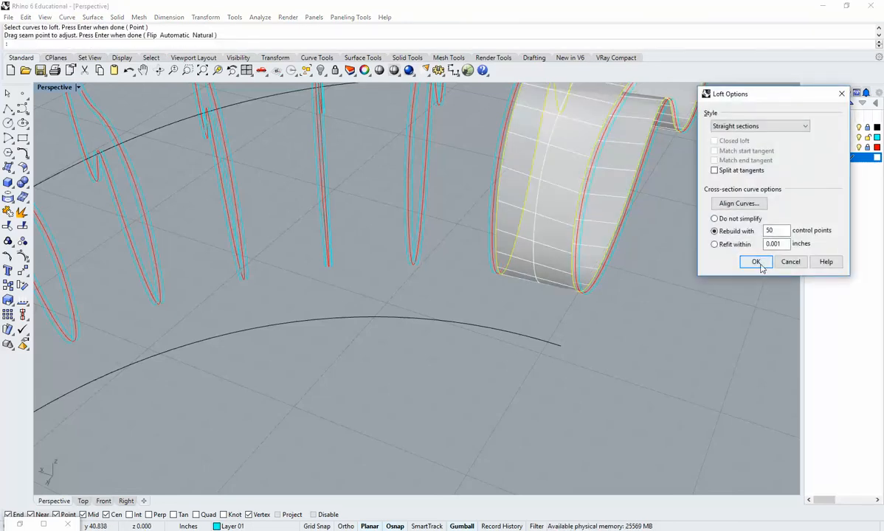
left_click(760, 264)
Loft the facing edge curves of the second and third profiles from that end with the same straight-section, 50-point settings
scroll(636, 288, "down", 5)
right_click_drag(636, 292, 602, 363)
right_click_drag(509, 317, 481, 270)
scroll(573, 278, "up", 4)
key("Return")
left_click(579, 277)
left_click(539, 318)
key("Return")
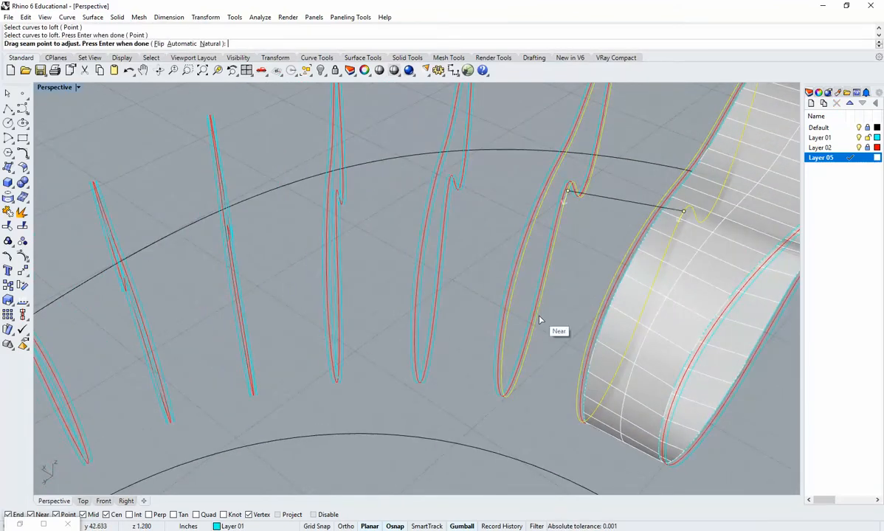
key("Return")
key("Return")
Inspect the two end lofts and create a matching 50-point straight-section loft between the third and fourth profiles from that end
right_click_drag(705, 284, 532, 326)
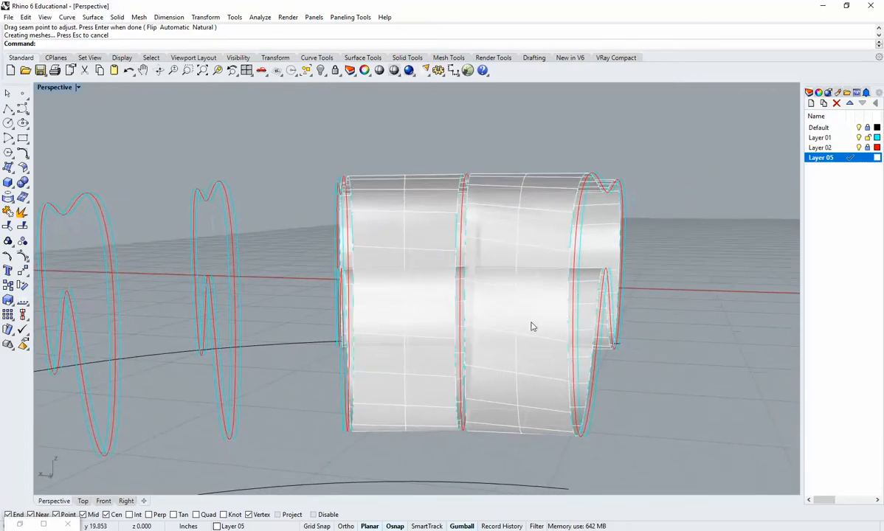
right_click_drag(476, 298, 572, 277)
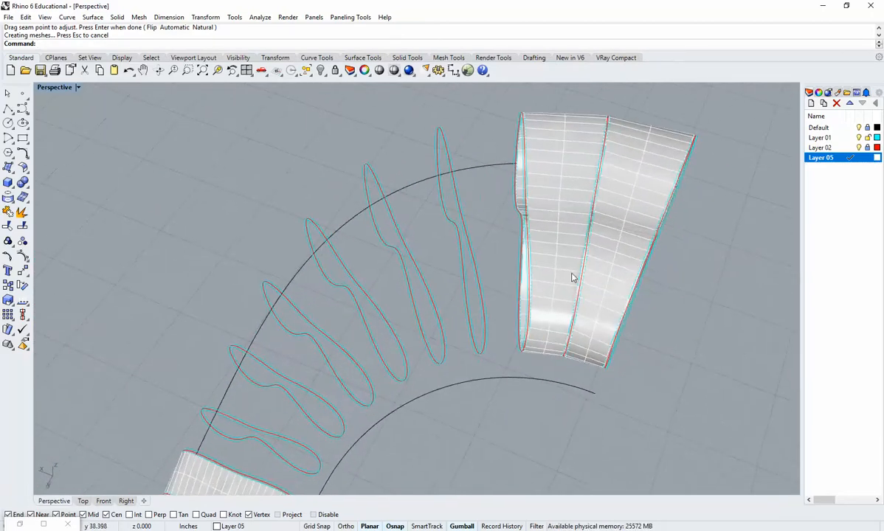
mouse_move(519, 270)
right_mouse_down()
mouse_move(548, 335)
mouse_move(513, 280)
right_mouse_up()
scroll(513, 281, "up", 4)
right_click(513, 280)
left_click(478, 271)
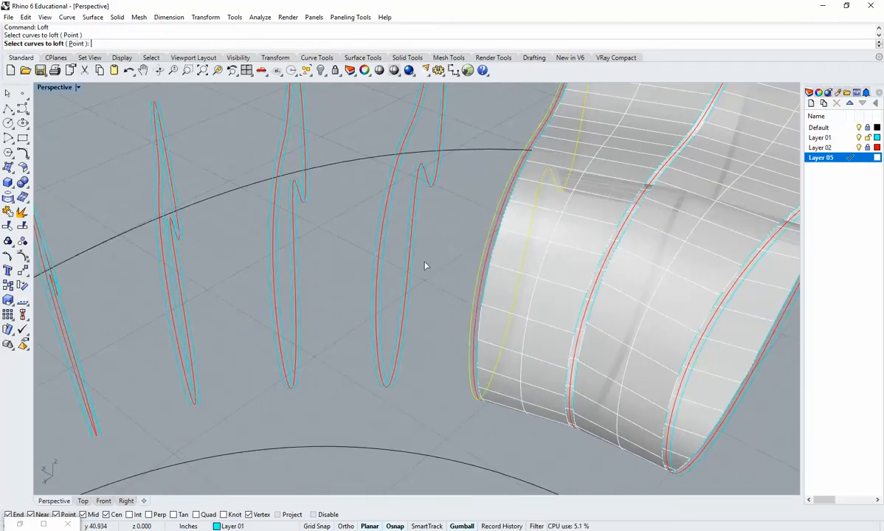
left_click(417, 259)
right_click(422, 259)
right_click(426, 256)
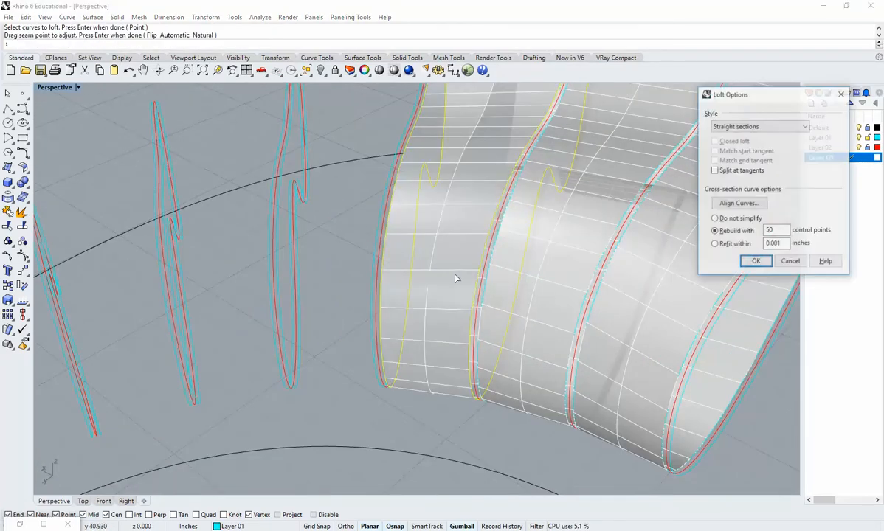
left_click(756, 261)
Loft the facing edge curves of the fourth and fifth profiles with straight sections rebuilt with 50 control points
right_click_drag(550, 300, 397, 287)
right_click(397, 287)
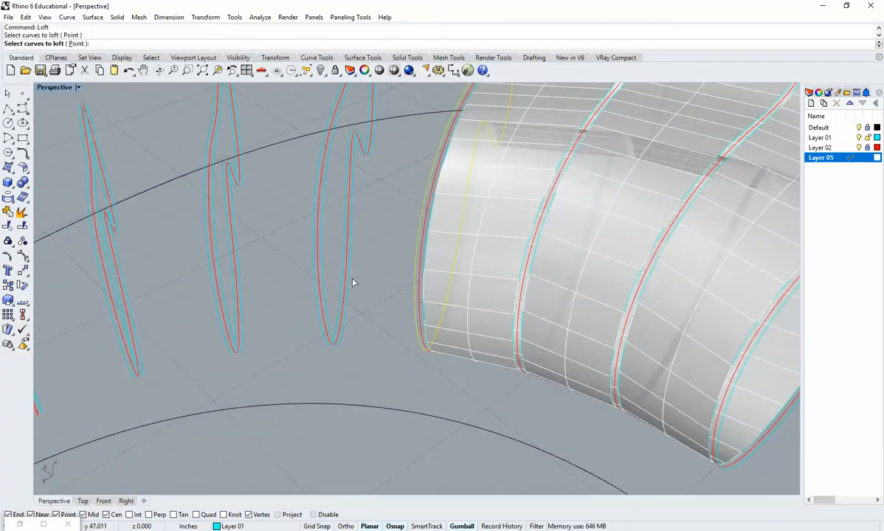
left_click(352, 280)
right_click(360, 286)
right_click(432, 275)
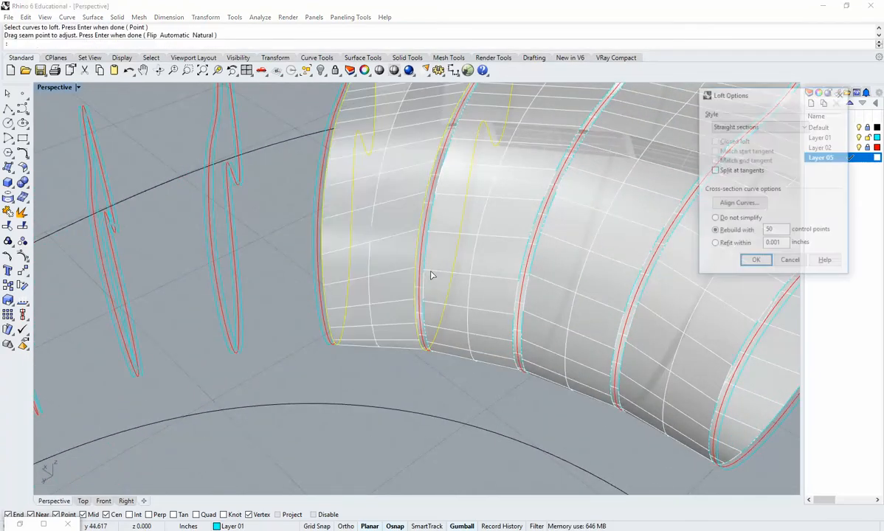
left_click(756, 262)
Loft the facing edge curves of the fifth and sixth profiles with straight sections rebuilt with 50 control points
right_click_drag(394, 288, 533, 384)
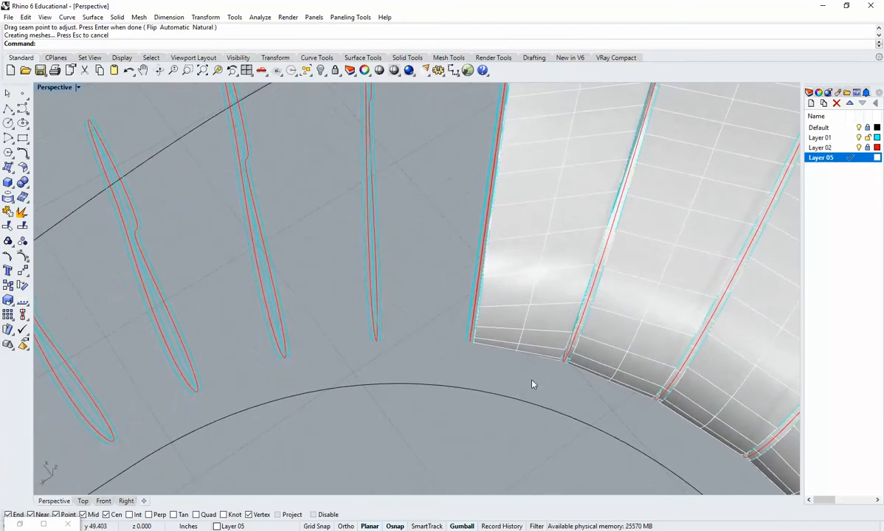
right_click(472, 322)
right_click_drag(472, 321, 468, 328)
left_click(468, 328)
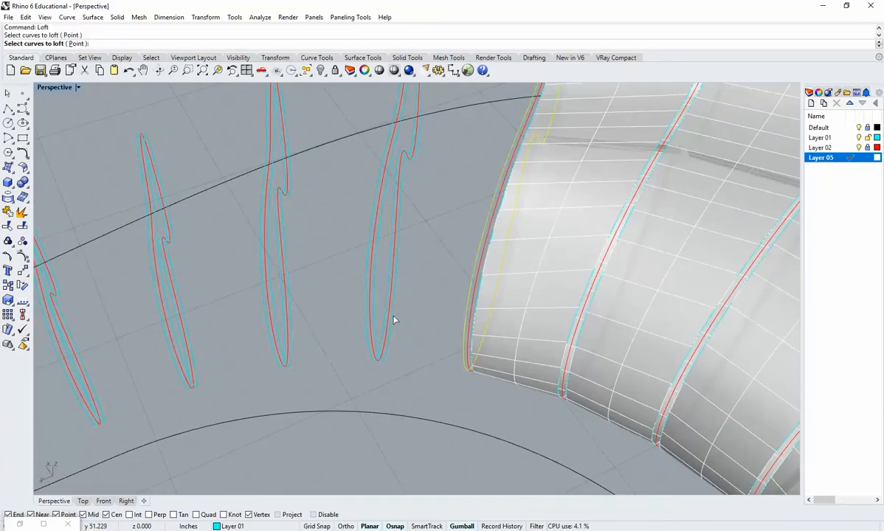
left_click(393, 320)
right_click(399, 322)
right_click(436, 317)
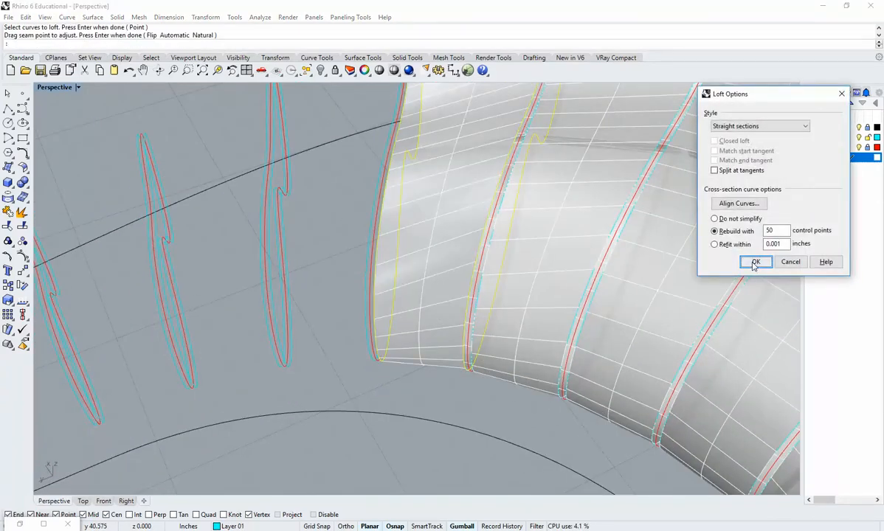
left_click(755, 263)
Check the joints between the new lofts and delete the two lofts spanning the fourth to sixth profiles
right_click_drag(400, 383, 431, 389)
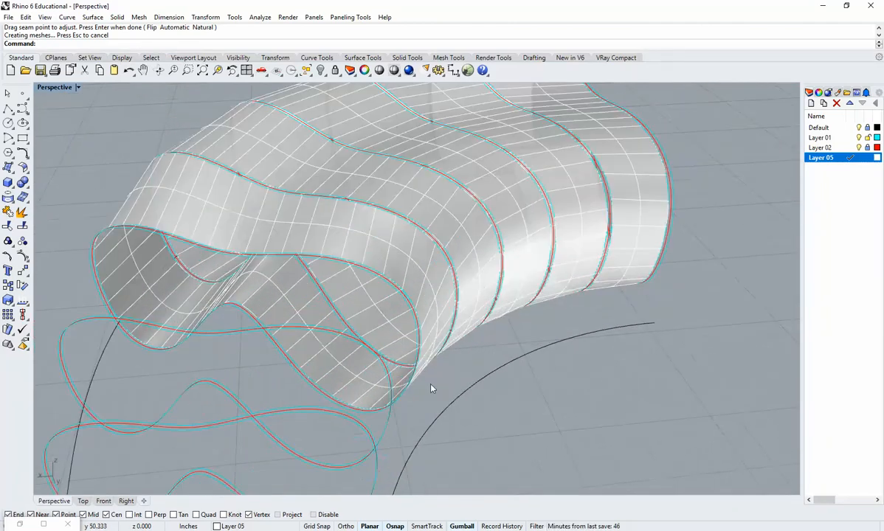
right_click_drag(335, 267, 439, 352)
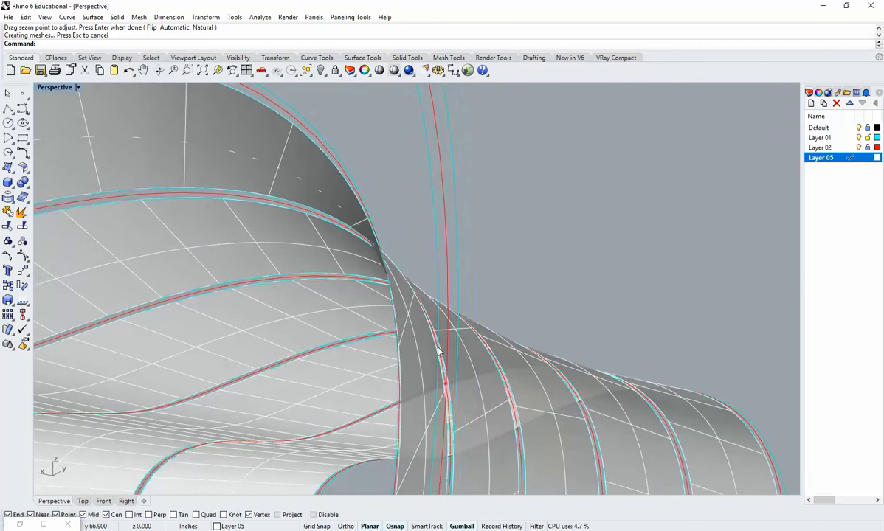
right_click_drag(365, 244, 413, 337)
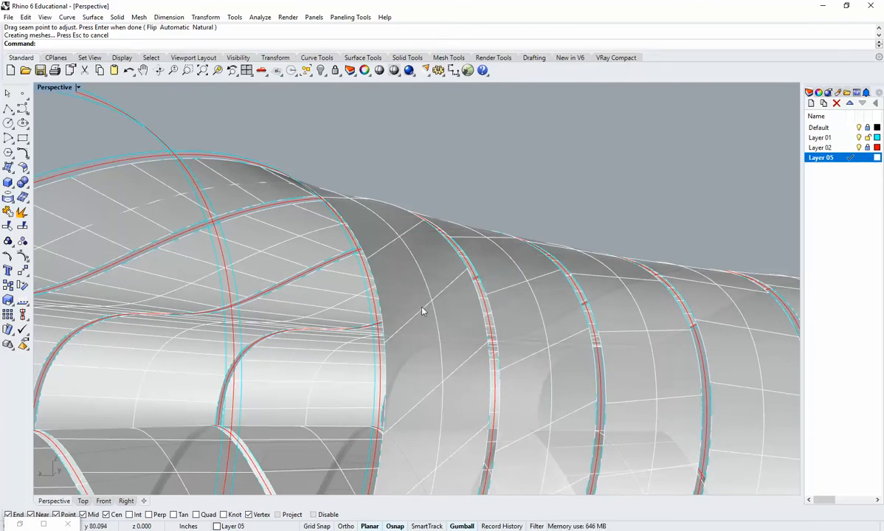
mouse_move(400, 242)
right_mouse_down()
mouse_move(381, 304)
mouse_move(402, 240)
right_mouse_up()
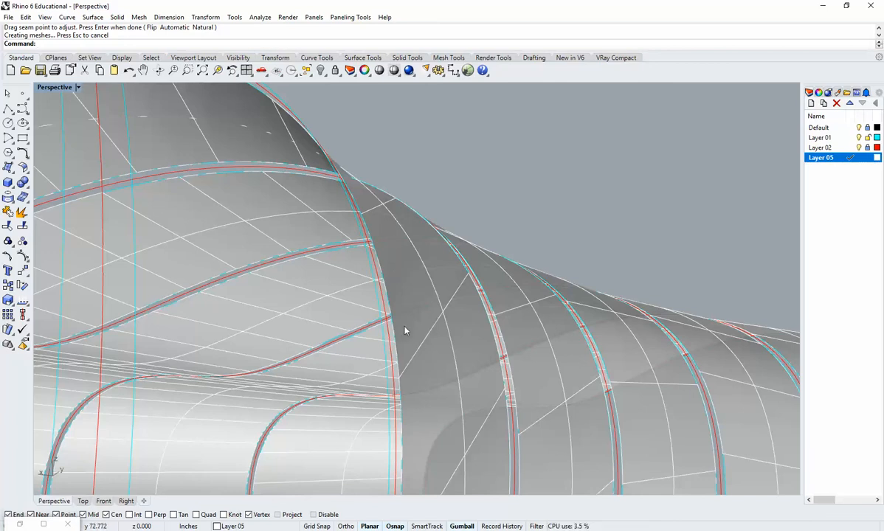
mouse_move(405, 331)
right_mouse_down()
mouse_move(389, 359)
mouse_move(389, 303)
mouse_move(400, 305)
mouse_move(391, 262)
mouse_move(411, 337)
right_mouse_up()
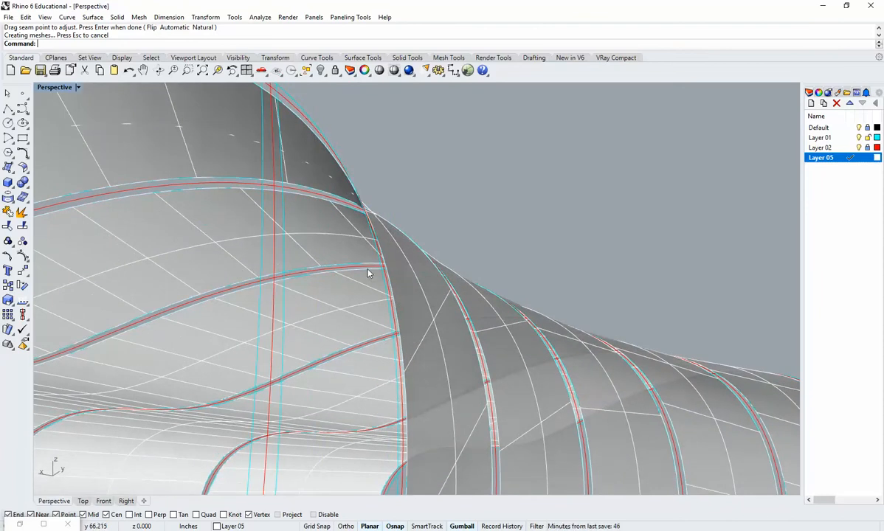
right_click_drag(369, 273, 411, 383)
scroll(402, 363, "up", 7)
left_click(403, 364)
left_click(470, 356, "shift")
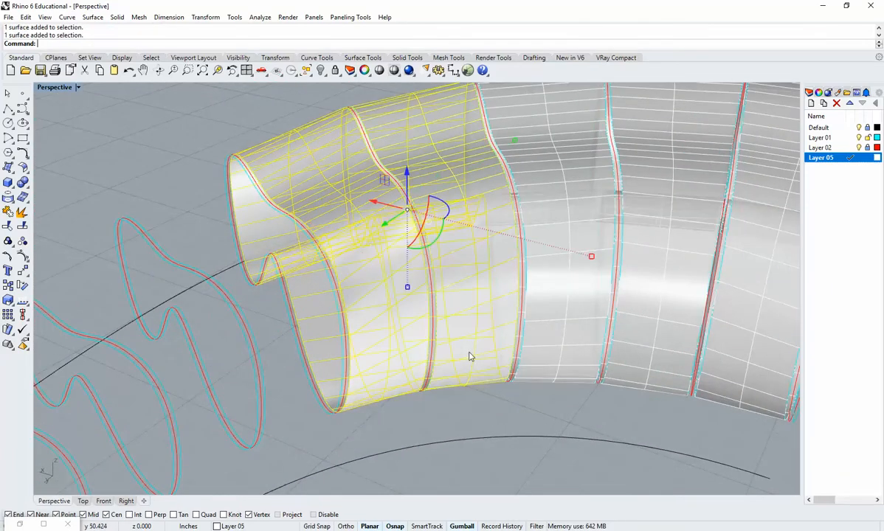
Move the seam point of the fifth profile's edge curve facing the remaining lofts from the lower bend onto its upper lobe with CrvSeam
right_click_drag(463, 358, 409, 316)
scroll(468, 339, "up", 7)
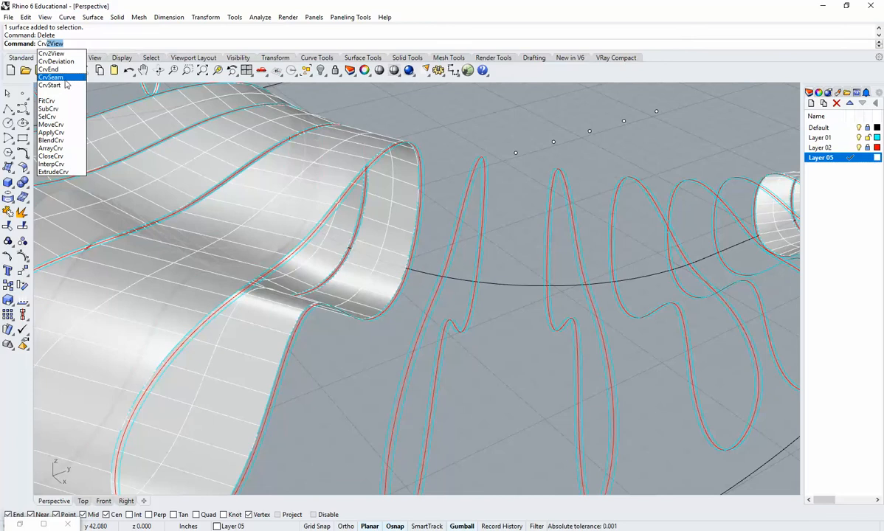
left_click(65, 79)
right_click_drag(389, 316, 438, 292)
left_click(445, 298)
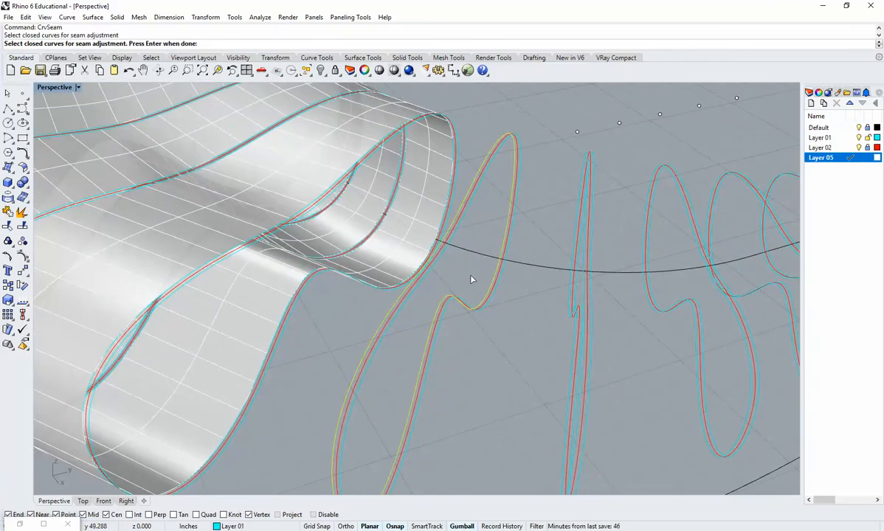
key("Return")
right_click_drag(493, 331, 438, 310)
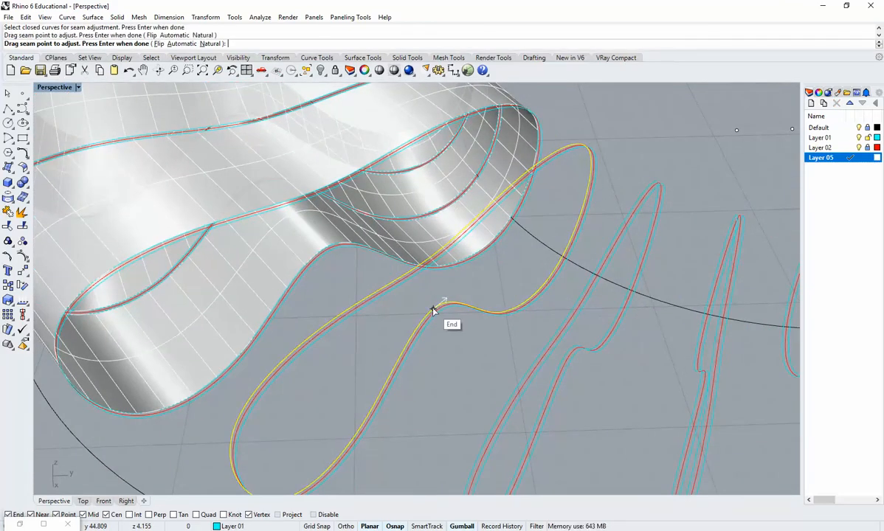
left_click(568, 239)
right_click_drag(514, 313, 453, 338, "shift")
key("Return")
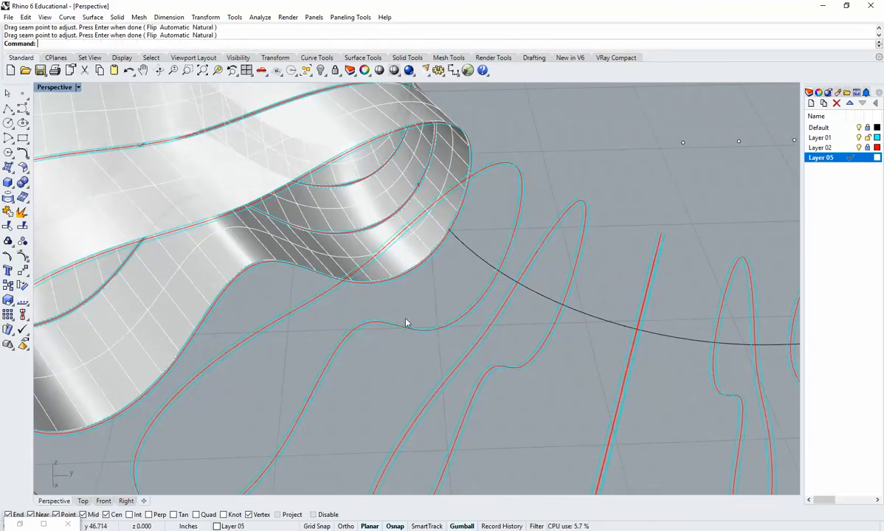
Recreate the straight-section, 50-point loft between the fourth profile and the fifth profile's reseamed edge curve
right_click_drag(406, 322, 437, 322)
key("Return")
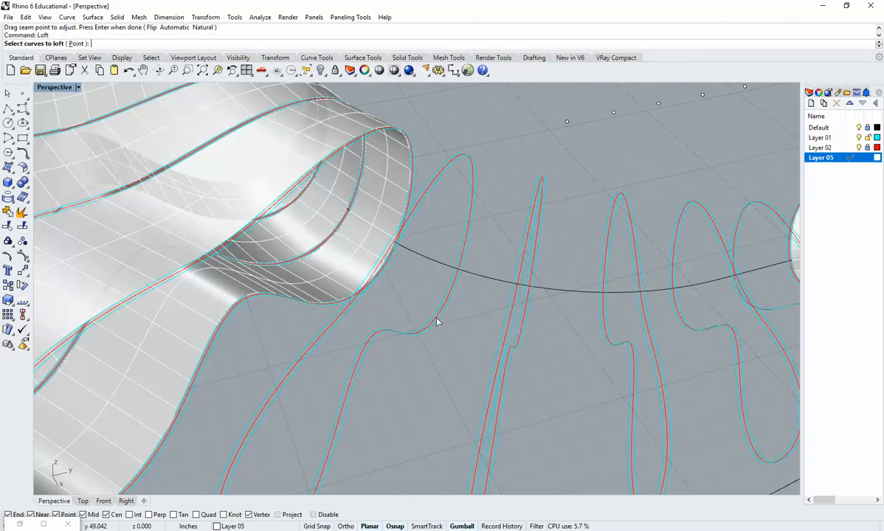
left_click(438, 315)
right_click_drag(404, 286, 392, 311)
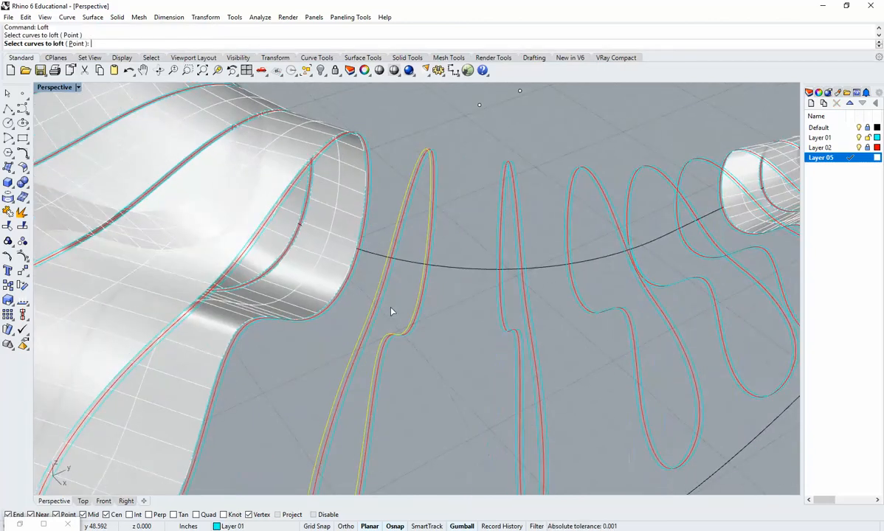
left_click(351, 297)
key("Return")
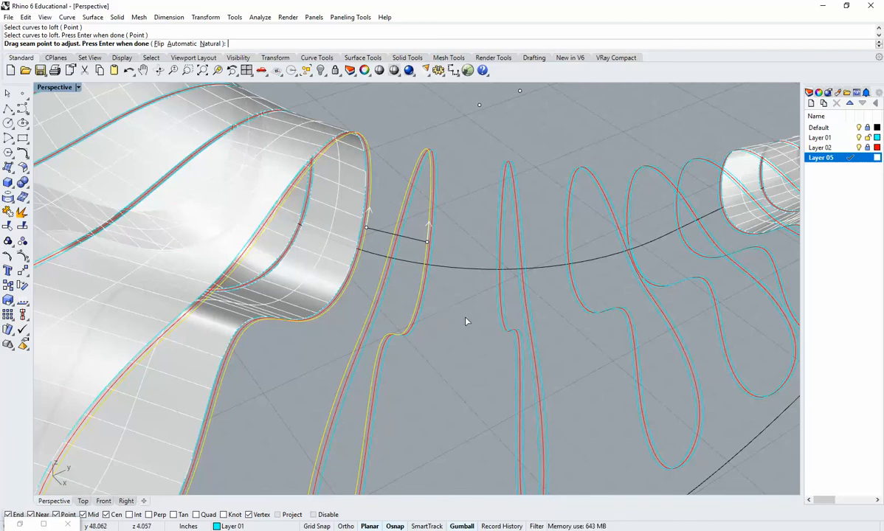
key("Return")
left_click(757, 262)
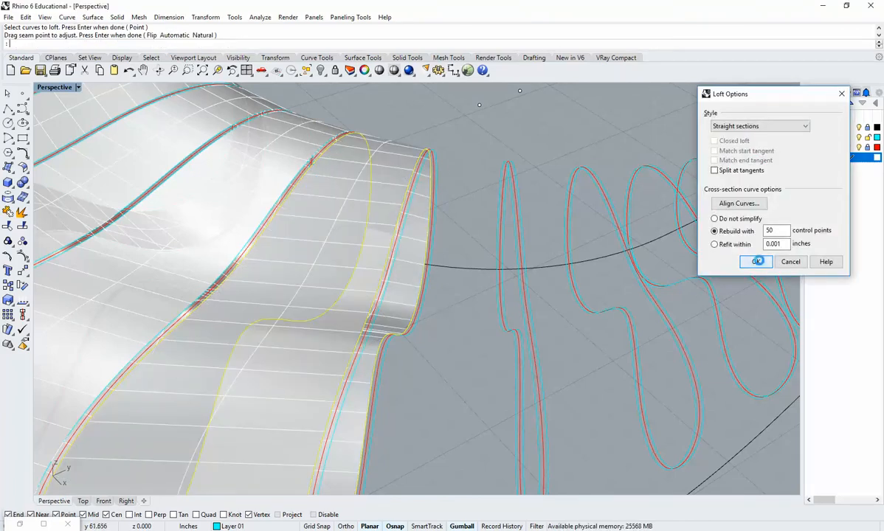
Inspect the recreated loft between the fourth and fifth profiles against its neighbours and delete it
right_click_drag(446, 310, 424, 293)
scroll(424, 294, "up", 10)
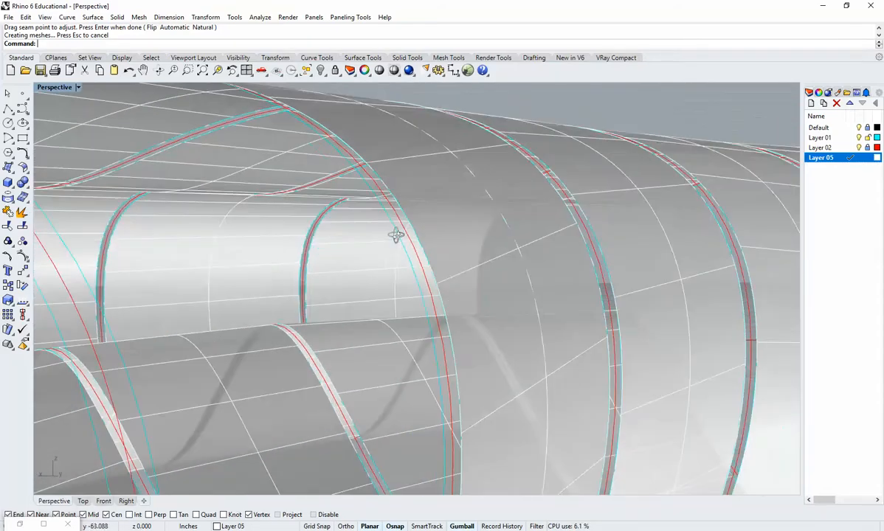
right_click_drag(395, 235, 486, 298)
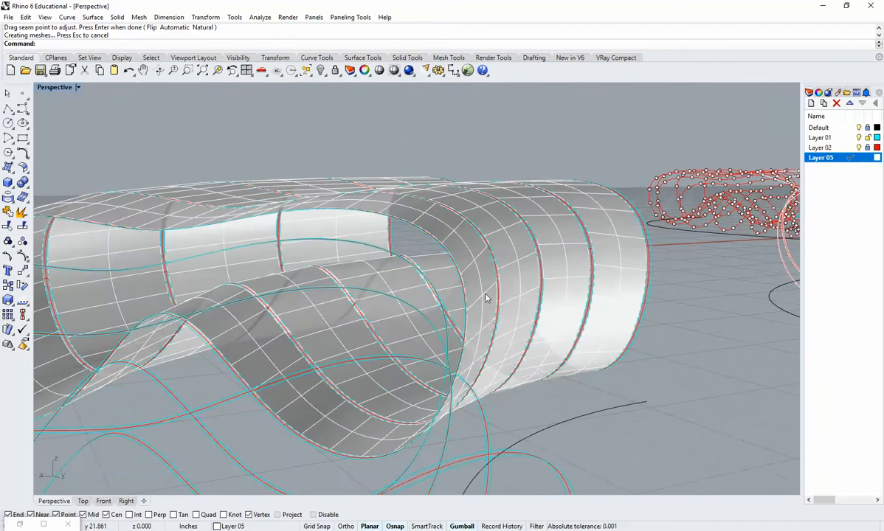
right_click_drag(464, 267, 474, 327)
scroll(493, 300, "up", 4)
key("Delete")
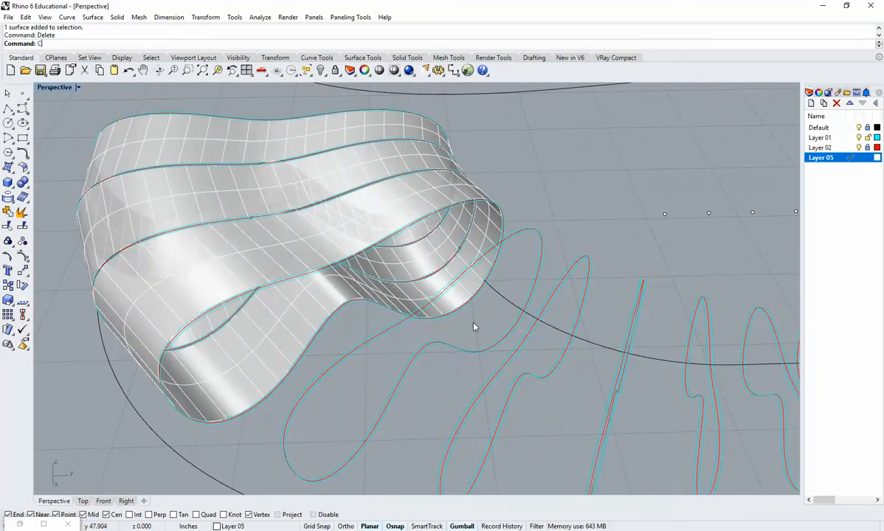
Adjust the seam of the fifth profile's facing edge curve with CrvSeam, moving it further up the curve towards the upper tip
key("Return")
scroll(465, 318, "up", 4)
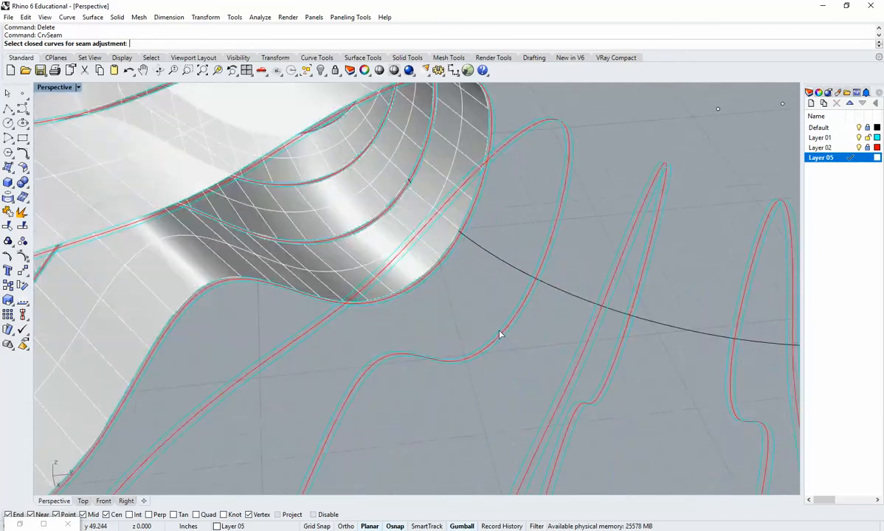
left_click(504, 331)
key("Return")
mouse_move(509, 315)
right_mouse_down()
mouse_move(515, 290)
mouse_move(511, 298)
right_mouse_up()
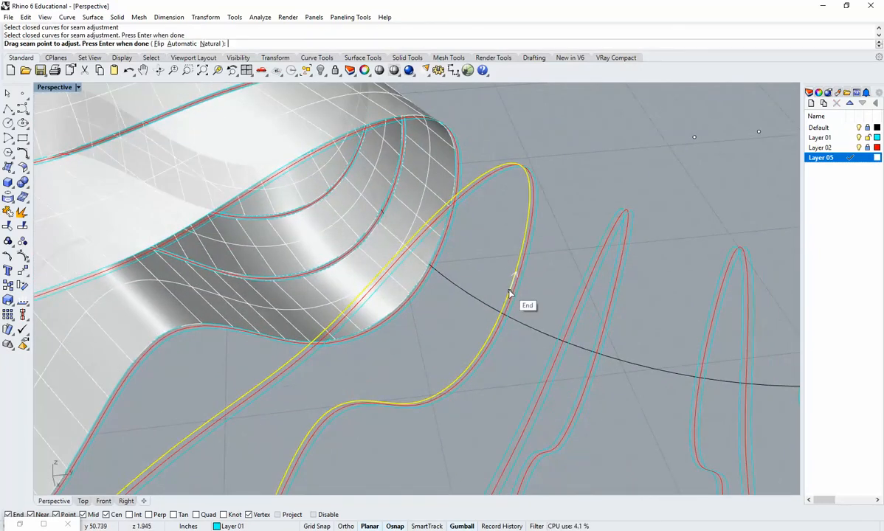
left_click_drag(529, 222, 529, 209)
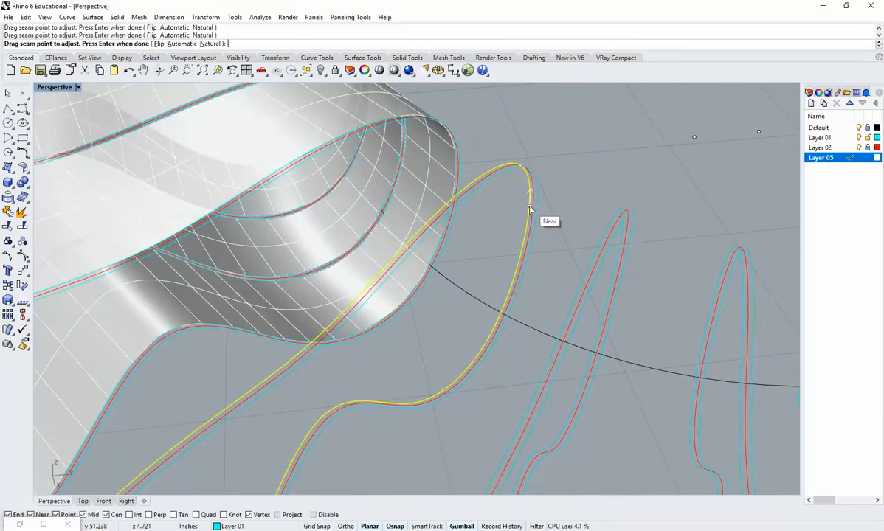
key("Return")
Loft the fifth profile's adjusted edge curve to the fourth profile's facing edge with straight sections rebuilt with 50 control points
right_click_drag(500, 318, 467, 310)
type("Loft")
key("Return")
left_click(490, 316)
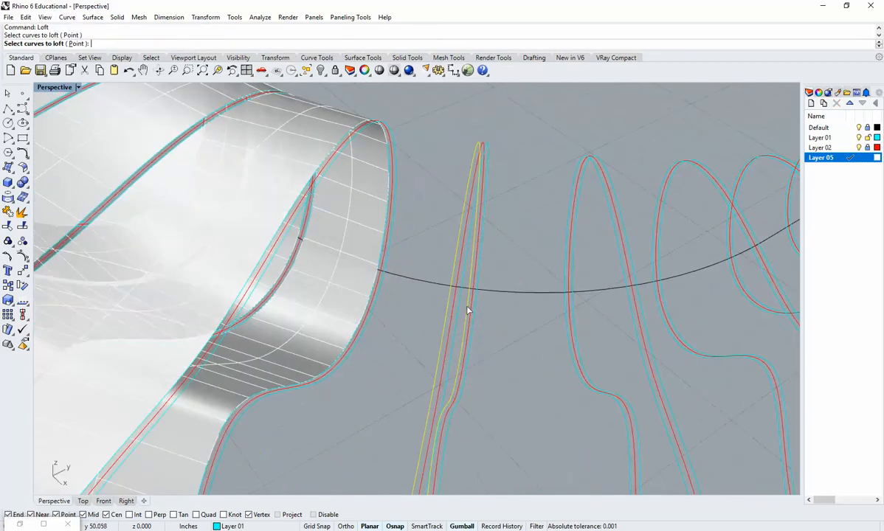
left_click(391, 254)
key("Return")
key("Return")
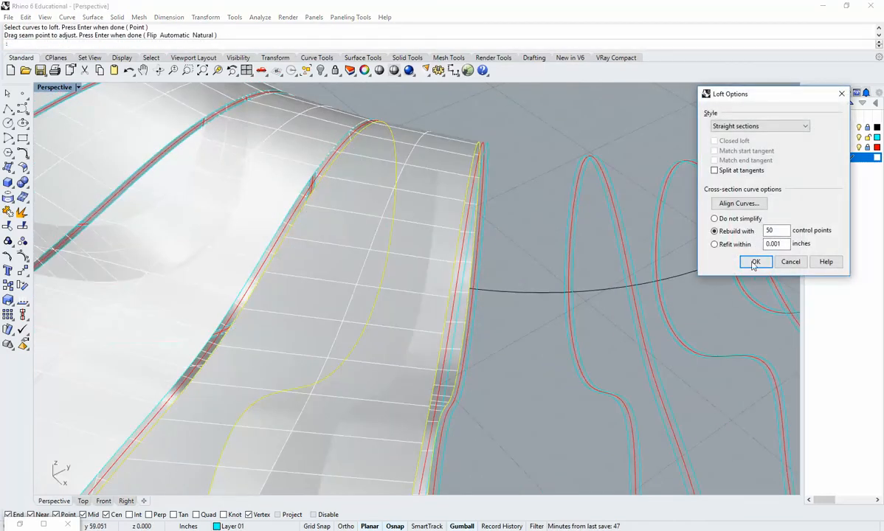
left_click(753, 266)
Examine the alignment of the new loft with the neighbouring lofts from inside, above, below and the side
right_click_drag(558, 389, 378, 316)
scroll(548, 203, "up", 3)
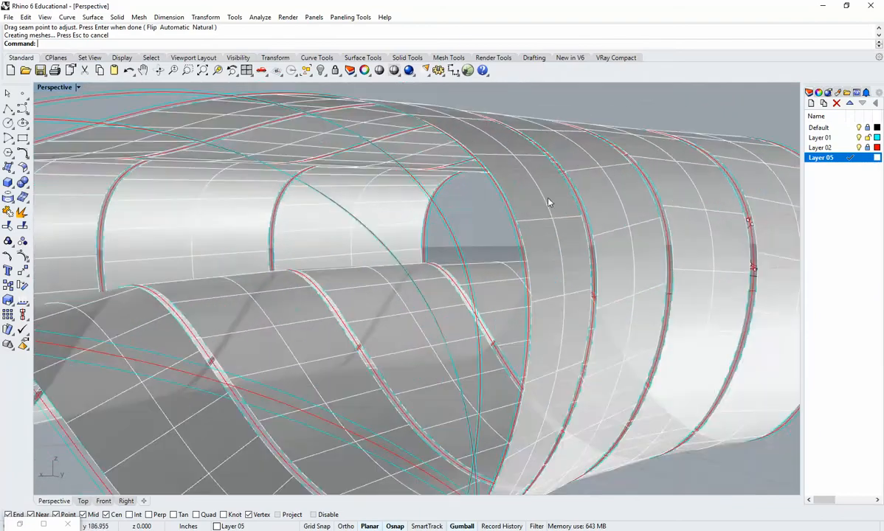
right_click_drag(525, 247, 537, 261)
right_click_drag(521, 225, 527, 211)
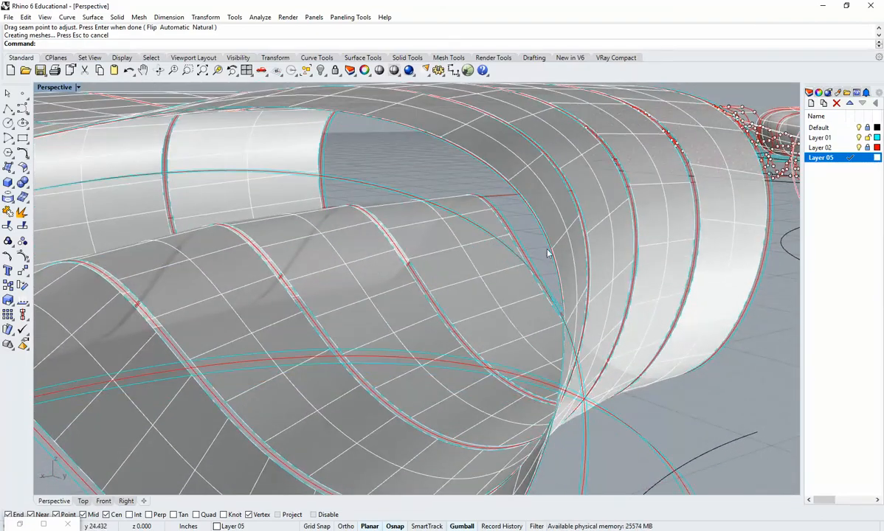
right_click_drag(548, 244, 540, 295)
right_click_drag(516, 264, 520, 370)
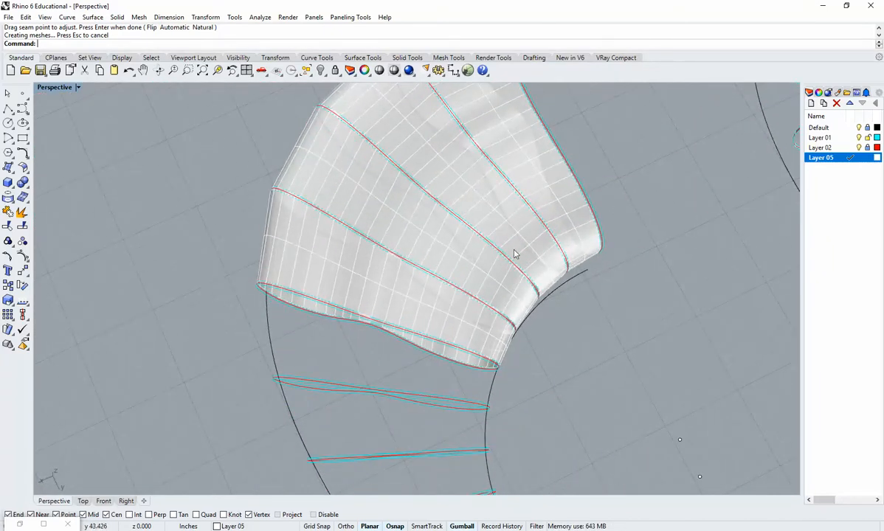
right_click_drag(478, 327, 418, 314)
scroll(418, 314, "up", 5)
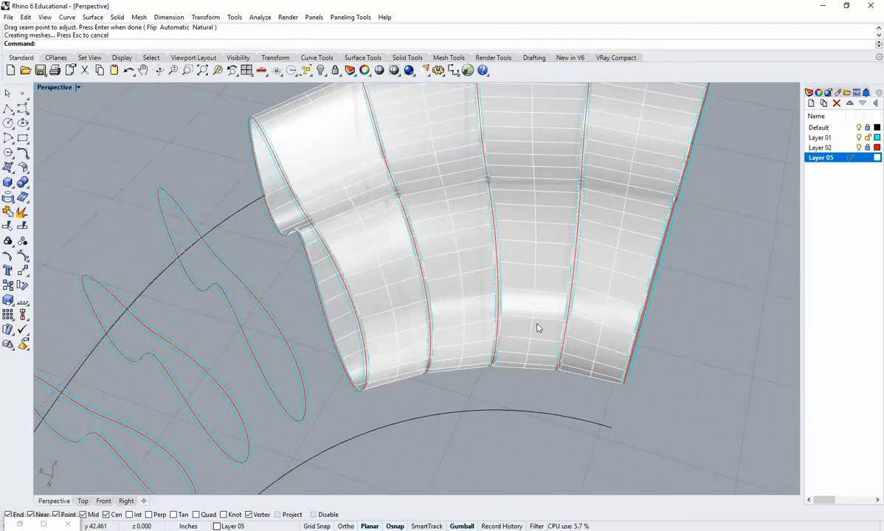
right_click_drag(436, 340, 541, 276)
scroll(497, 315, "up", 4)
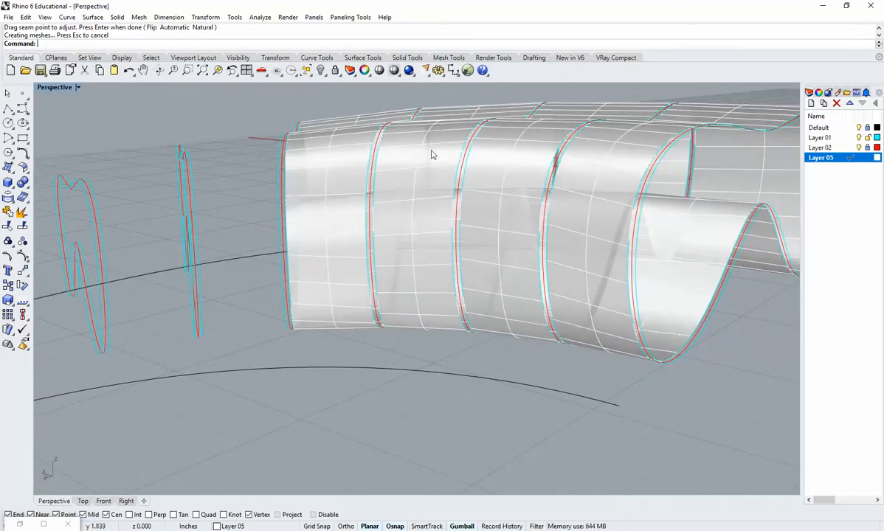
right_click_drag(453, 275, 428, 230)
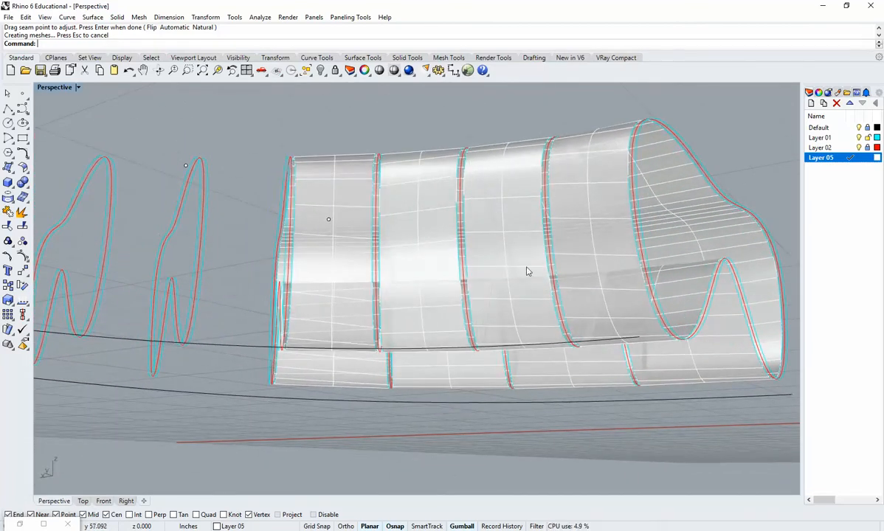
Adjust the seam of the sixth profile's facing edge curve with CrvSeam, placing it near the curve's upper tip
right_click_drag(527, 272, 450, 320)
scroll(450, 319, "up", 4)
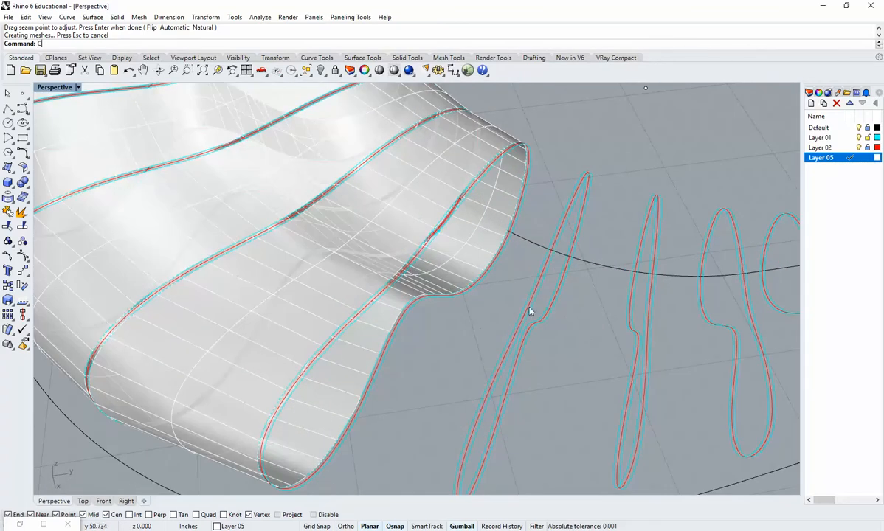
type("rvSeam")
key("Return")
right_click_drag(602, 306, 549, 316)
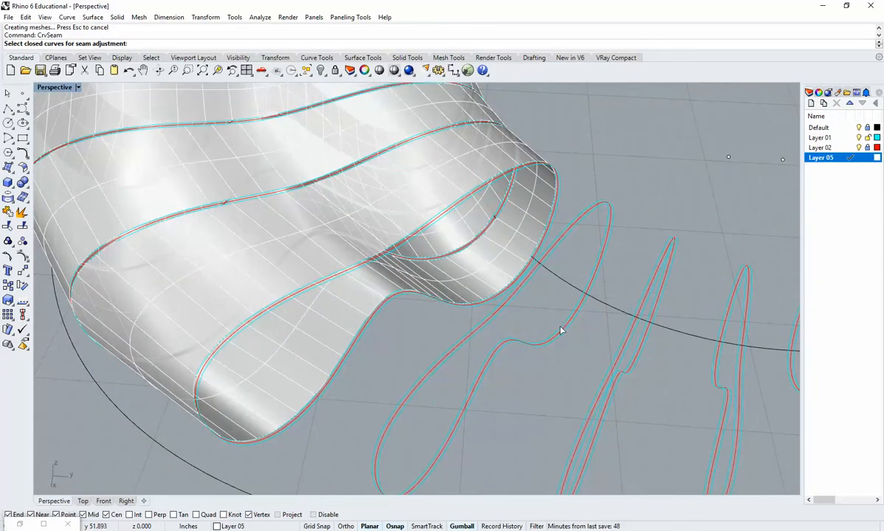
left_click(560, 331)
key("Return")
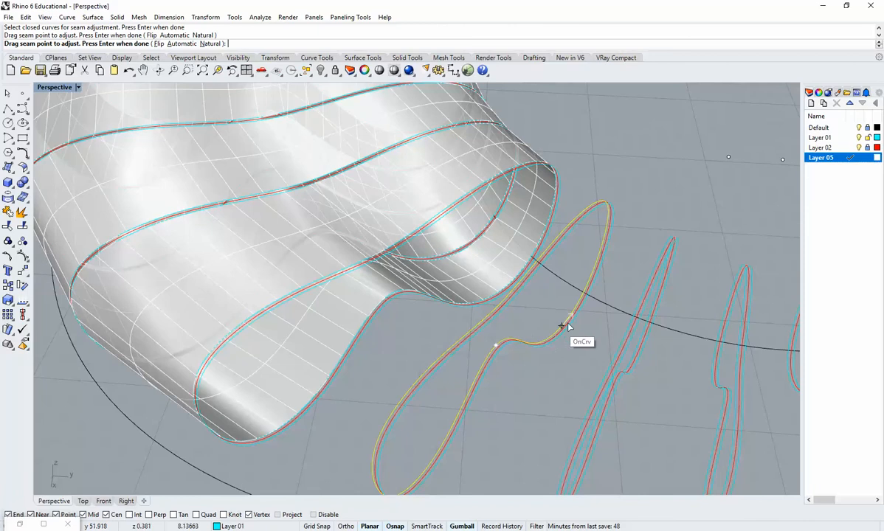
left_click(609, 221)
key("Return")
right_click_drag(561, 337, 540, 347)
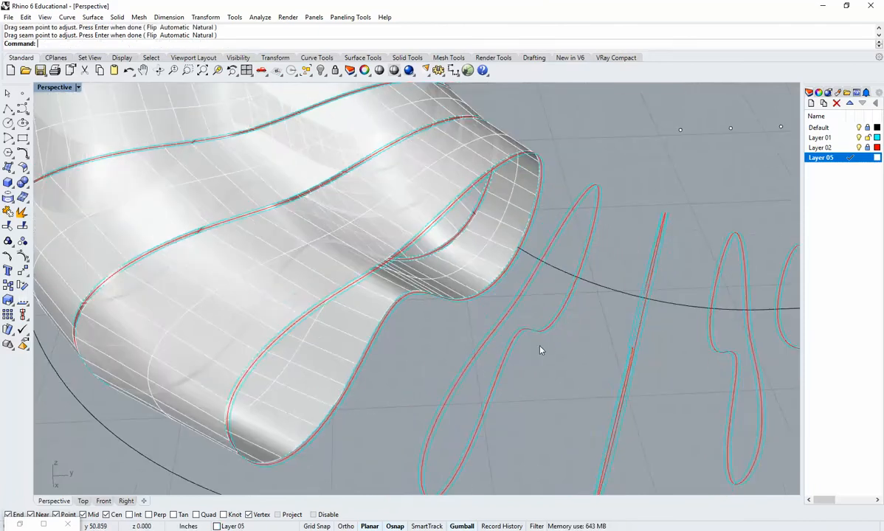
Loft the sixth profile's adjusted edge curve to the fifth profile's facing edge with straight sections rebuilt with 50 control points
type("Loft")
key("Return")
left_click(559, 308)
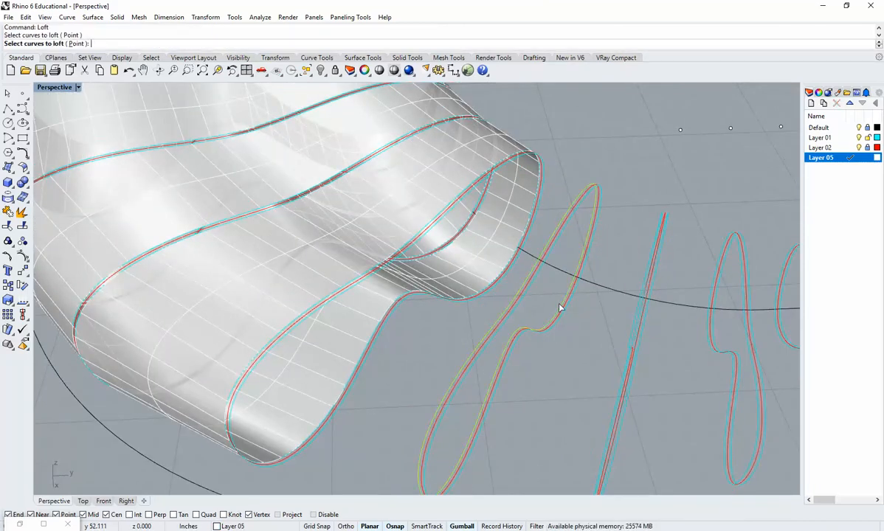
left_click(509, 281)
key("Return")
key("Return")
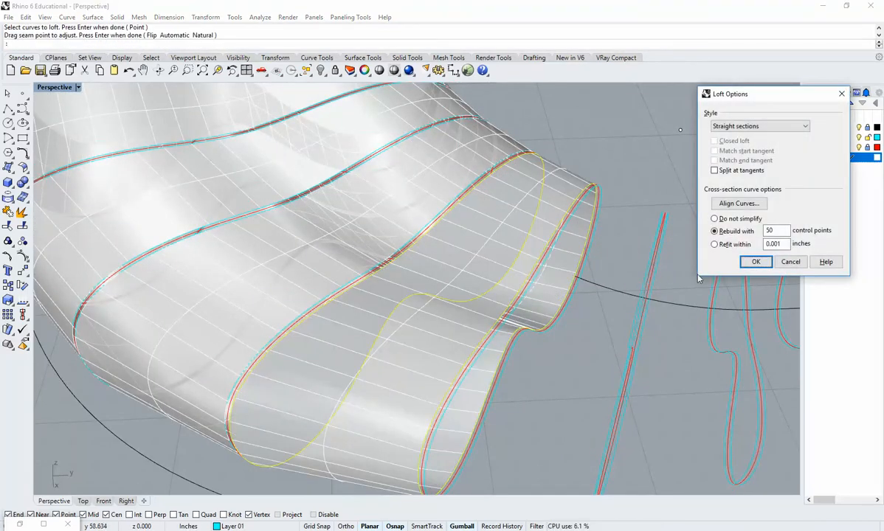
left_click(755, 262)
Examine the alignment of the newest loft with the neighbouring lofts from above, below and both ends of the form
right_click_drag(586, 400, 403, 312)
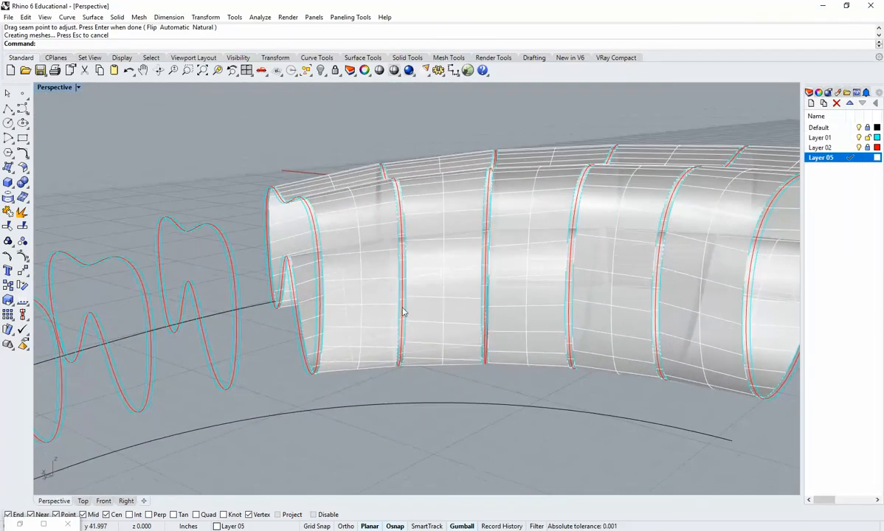
right_click_drag(464, 275, 441, 317)
right_click_drag(351, 346, 444, 152)
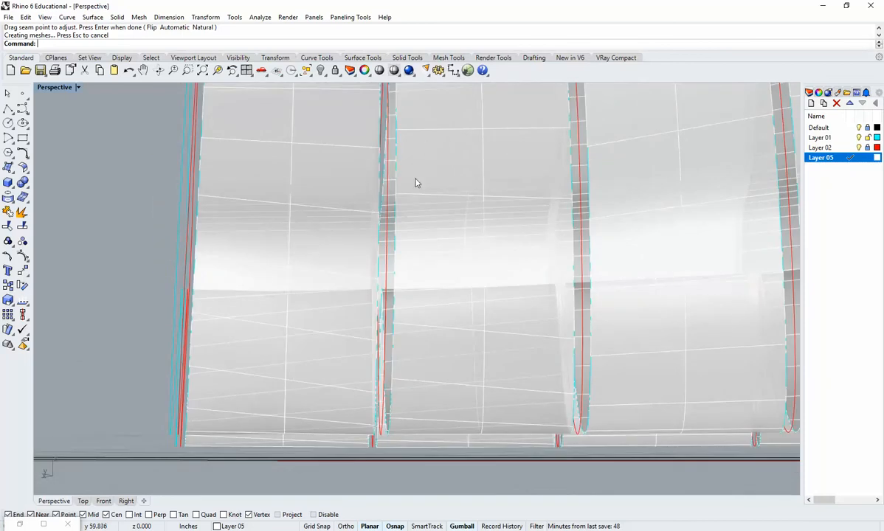
scroll(416, 183, "down", 3)
right_click_drag(354, 179, 394, 205)
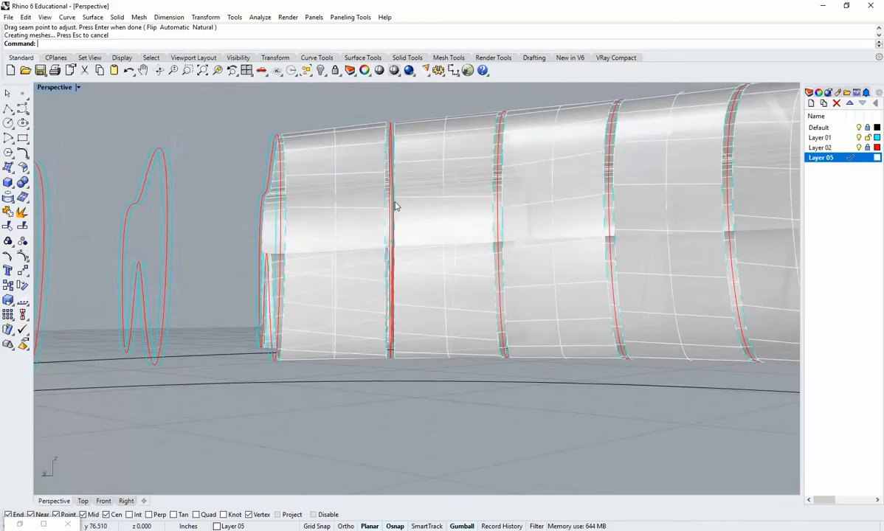
scroll(393, 201, "up", 3)
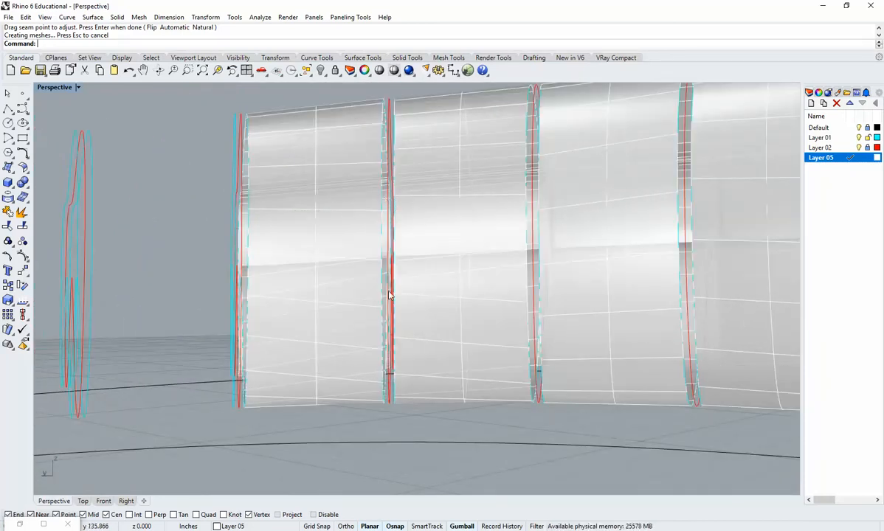
right_click_drag(281, 331, 379, 337)
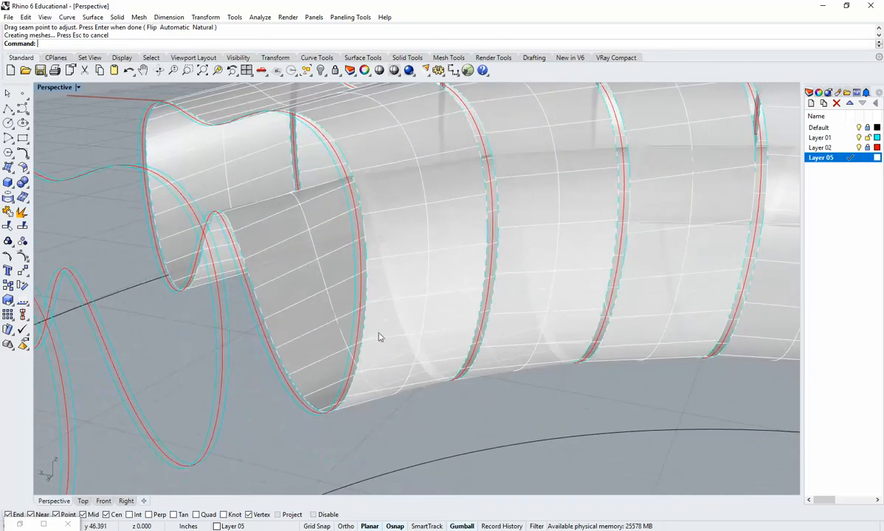
right_click_drag(440, 334, 554, 226)
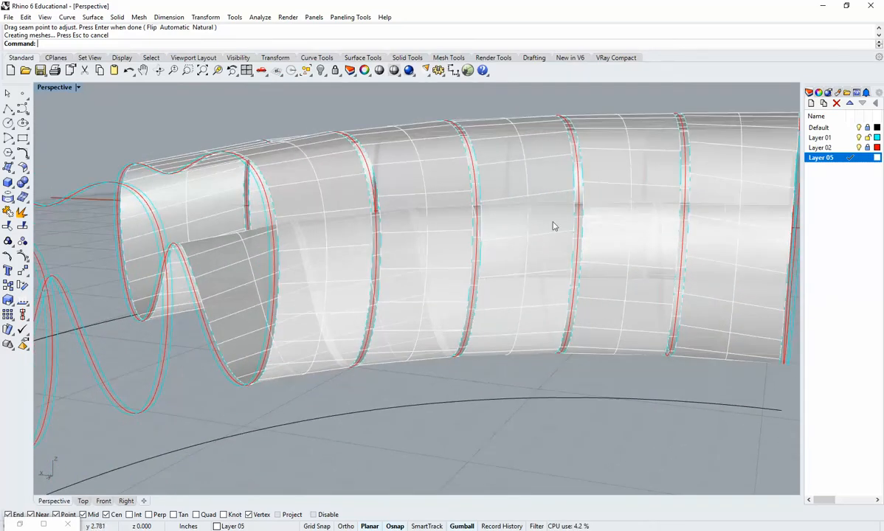
right_click_drag(439, 255, 483, 330)
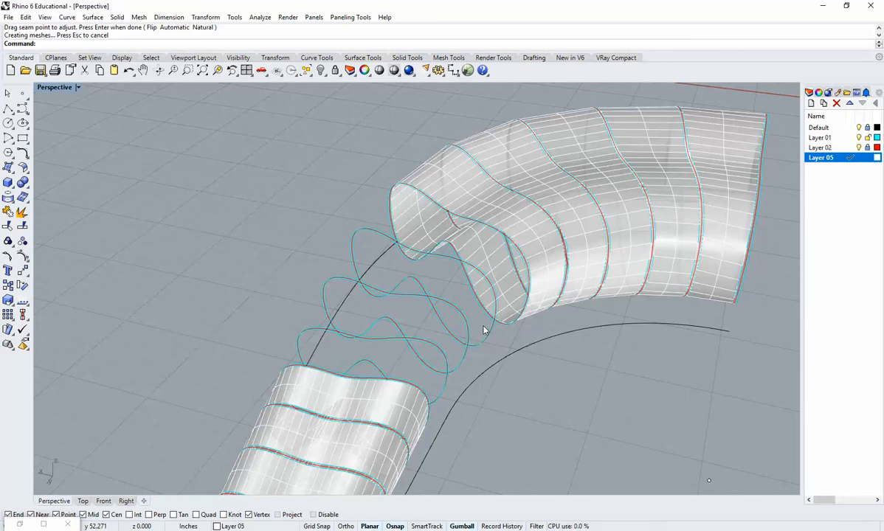
Duplicate all lofts and profile edge curves of the lofted layout into the empty area beside it
scroll(498, 363, "down", 8)
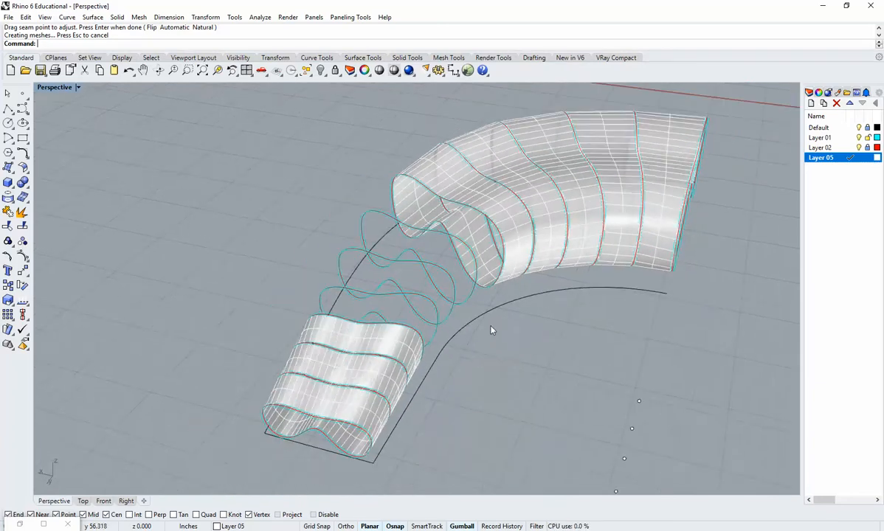
left_click_drag(383, 216, 562, 462)
right_click_drag(521, 441, 563, 382, "shift")
left_click_drag(475, 261, 322, 249)
key("alt")
left_click(465, 411)
Delete the duplicate's lofts except one in the wide curved part and one in the narrow straight part
right_click_drag(465, 410, 337, 345, "shift")
scroll(456, 436, "down", 6)
scroll(367, 391, "up", 6)
scroll(367, 292, "up", 5)
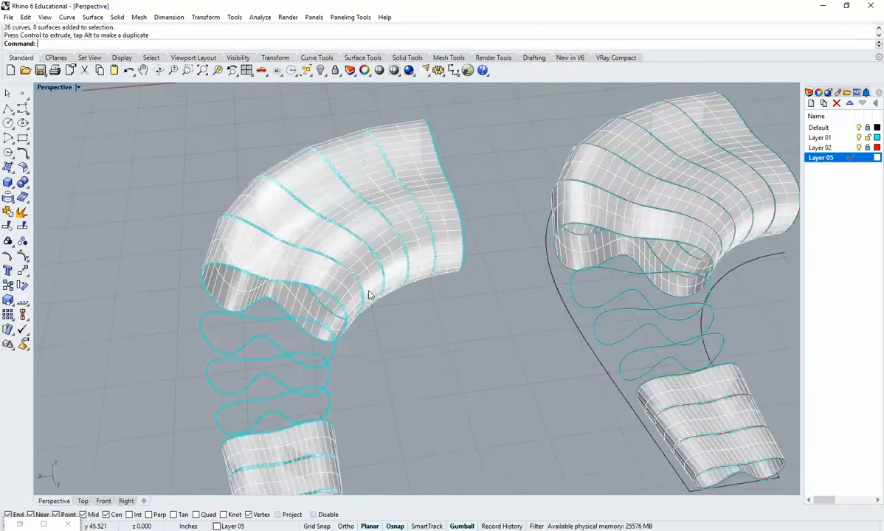
right_click_drag(388, 311, 410, 342)
right_click_drag(475, 391, 393, 400)
left_click(597, 376)
left_click(536, 361, "shift")
left_click(383, 390, "shift")
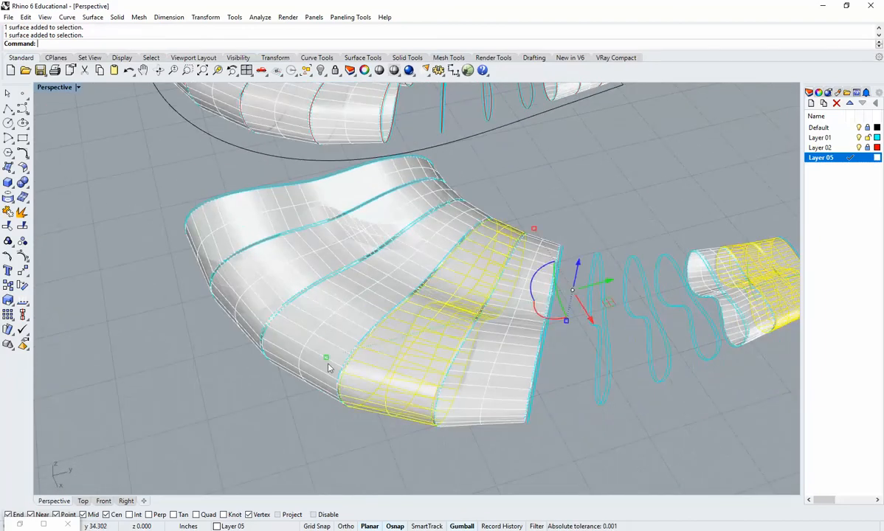
left_click(329, 354, "shift")
left_click(244, 250, "shift")
right_click_drag(290, 343, 330, 377)
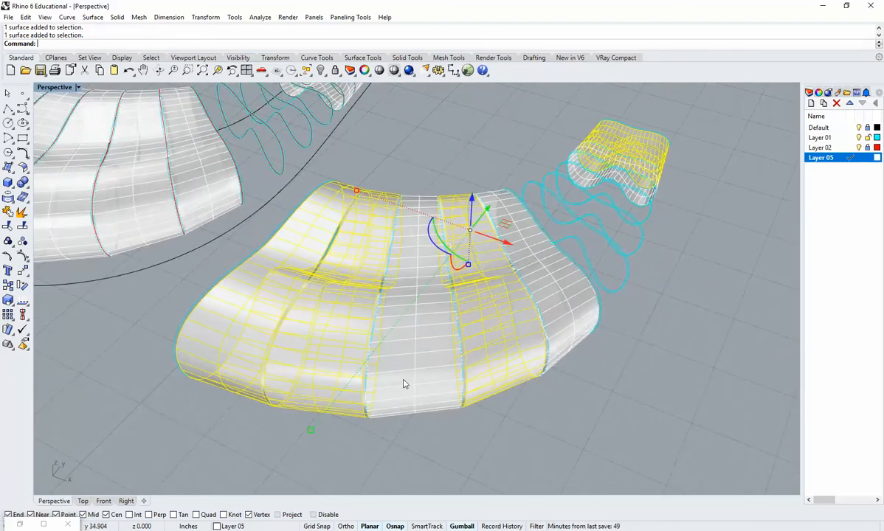
key("Delete")
Examine the two lofts kept in the duplicate and compare their arrangement with the earlier stage layouts
right_click_drag(465, 383, 543, 396)
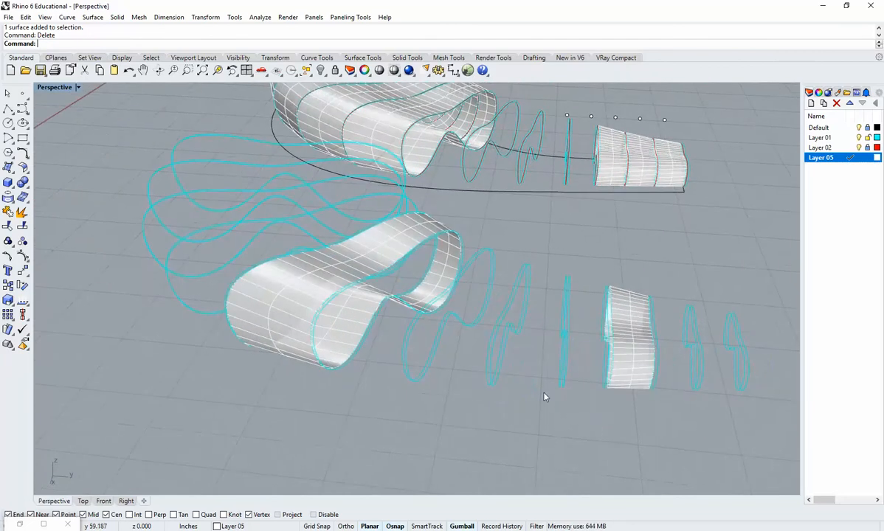
right_click_drag(558, 352, 414, 362)
scroll(422, 374, "up", 2)
right_click_drag(360, 364, 373, 365)
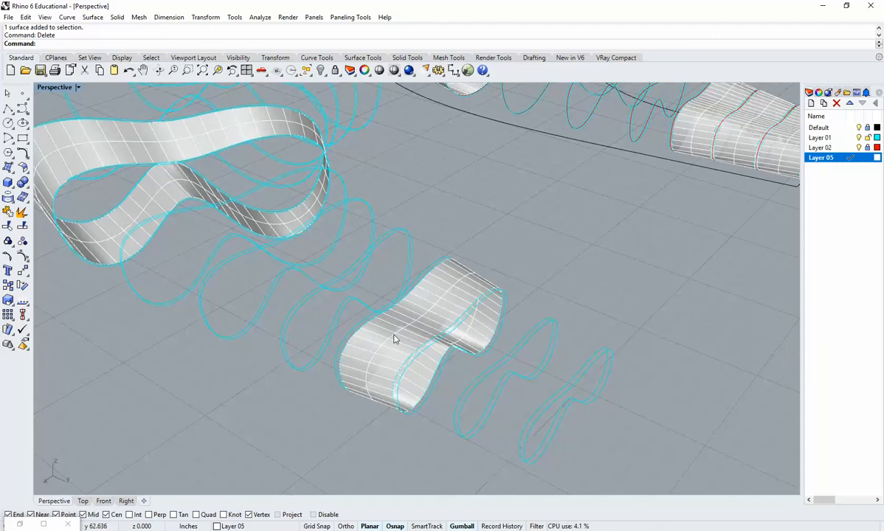
scroll(405, 311, "down", 4)
right_click_drag(506, 324, 480, 389, "shift")
scroll(479, 388, "down", 6)
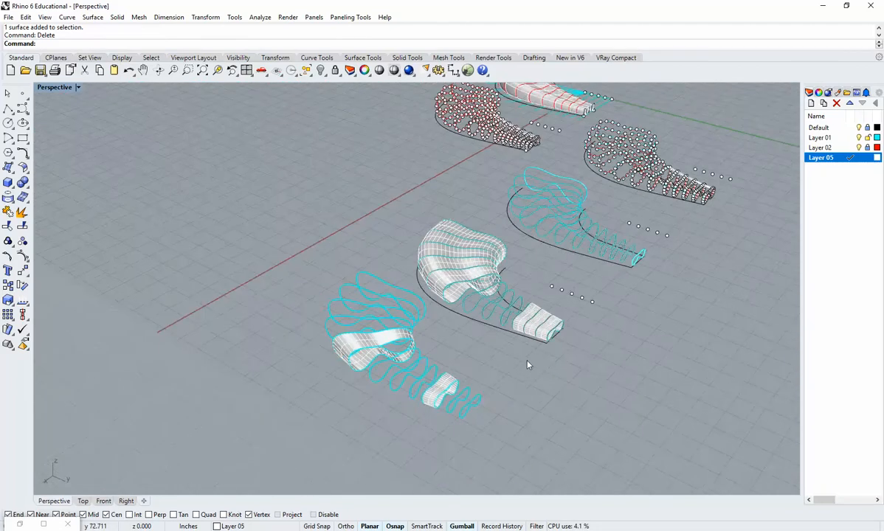
right_click_drag(529, 363, 446, 377)
scroll(446, 378, "down", 4)
right_click_drag(563, 386, 472, 360, "shift")
Select one edge curve from every profile in the layout with profile points and duplicate them beside the two-loft copy
scroll(525, 353, "up", 5)
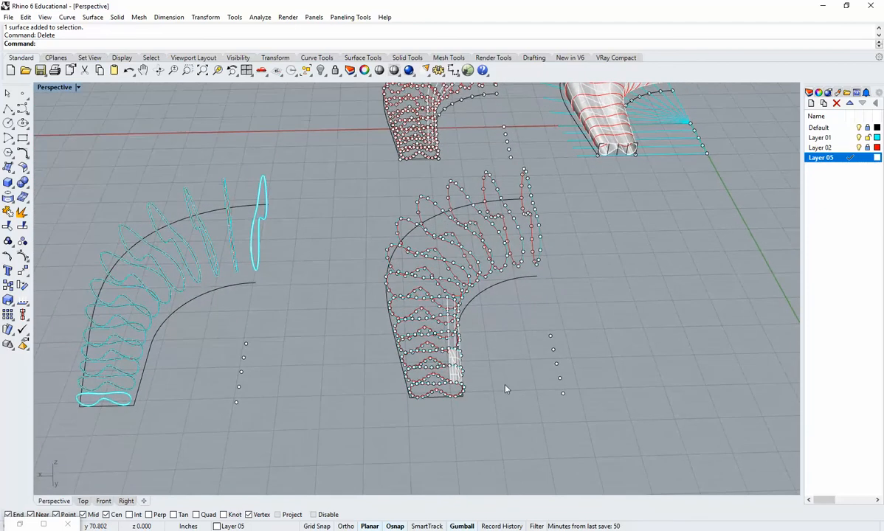
scroll(452, 345, "up", 5)
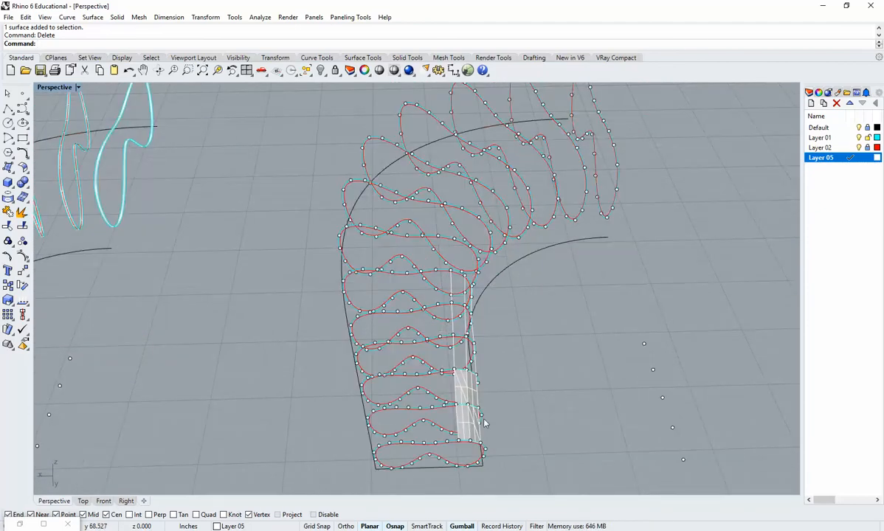
right_click_drag(448, 452, 477, 430)
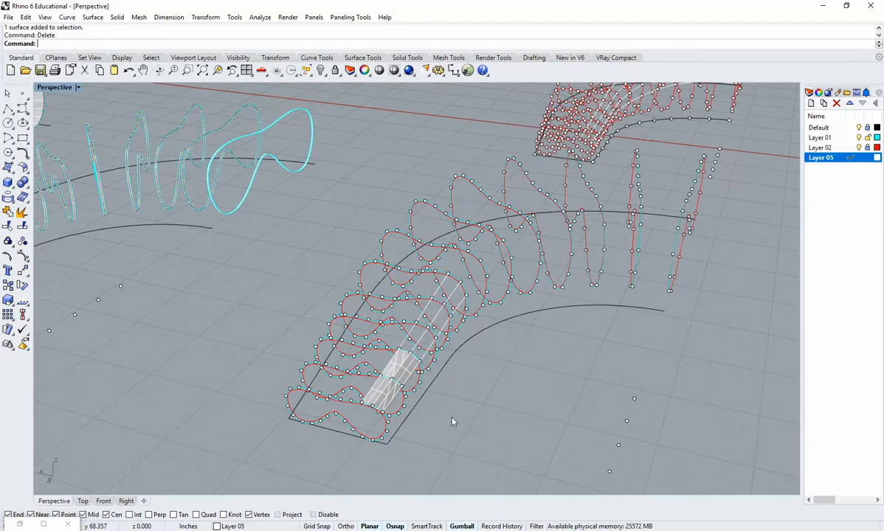
right_click_drag(375, 414, 396, 396)
scroll(395, 394, "up", 3)
left_click(384, 360)
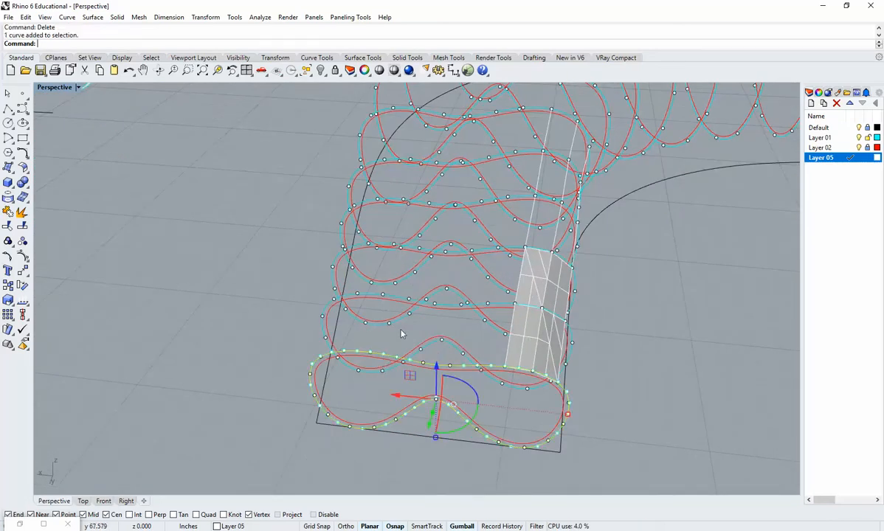
left_click(401, 298, "shift")
scroll(410, 304, "up", 5)
mouse_move(406, 253)
right_mouse_down("shift")
mouse_move(426, 367)
mouse_move(408, 343)
right_mouse_up("shift")
left_click(412, 301, "shift")
scroll(415, 300, "down", 5)
left_click(383, 325, "shift")
left_click(398, 270, "shift")
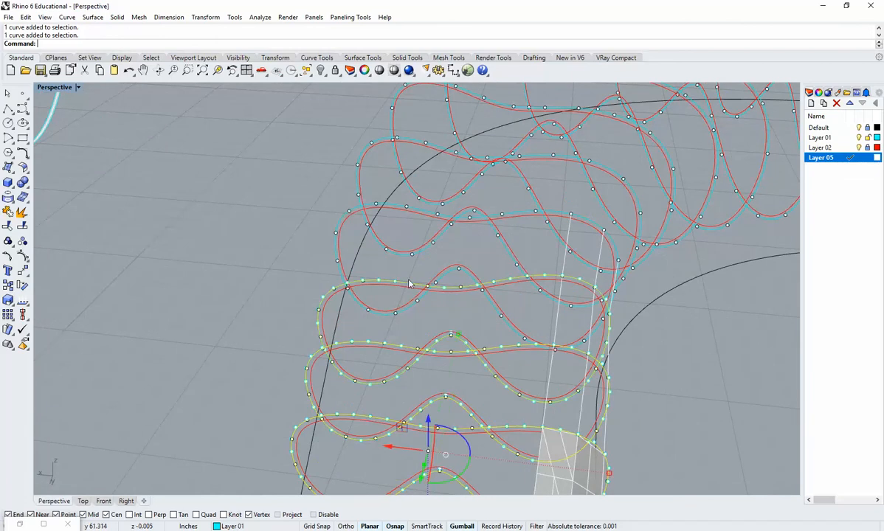
scroll(476, 275, "down", 3)
scroll(414, 319, "up", 3)
scroll(415, 322, "up", 4)
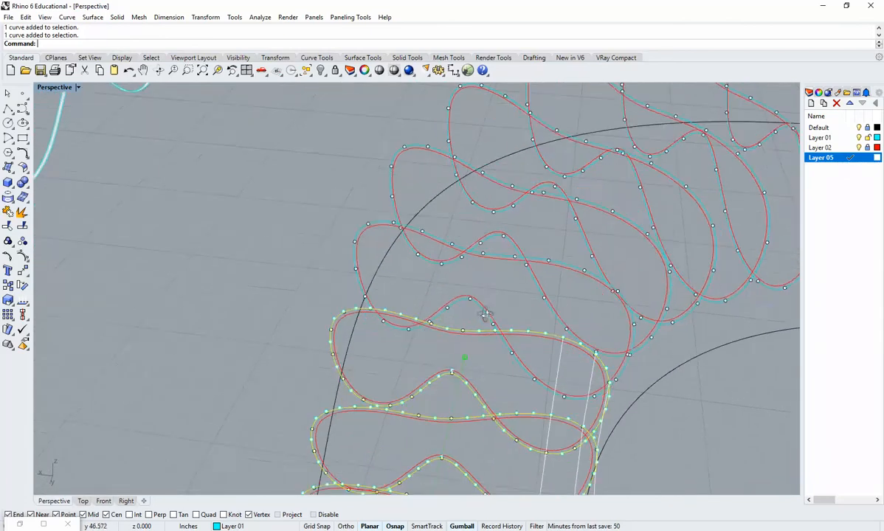
left_click(487, 234, "shift")
right_click_drag(535, 270, 407, 351, "shift")
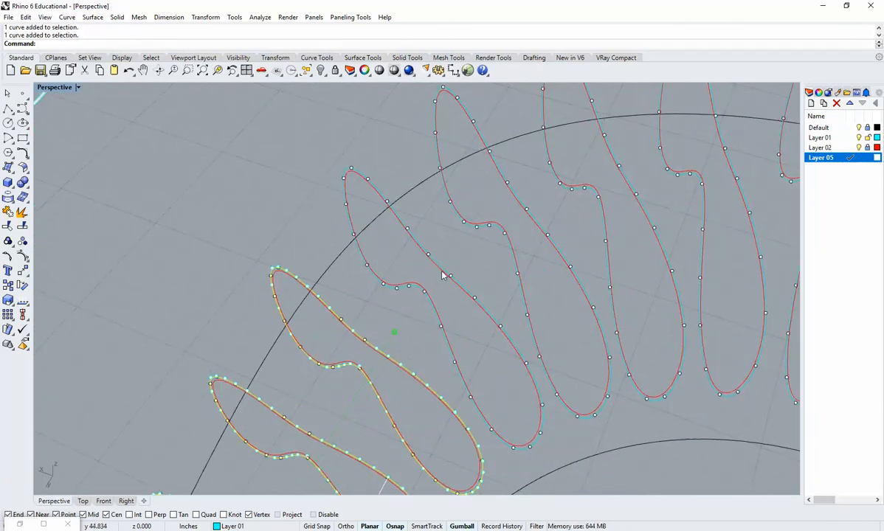
left_click(443, 272, "shift")
left_click(534, 218, "shift")
mouse_move(588, 252)
right_mouse_down("shift")
mouse_move(498, 295)
mouse_move(607, 270)
right_mouse_up("shift")
scroll(544, 258, "up", 2)
left_click(543, 259, "shift")
mouse_move(531, 181)
right_mouse_down()
mouse_move(541, 301)
mouse_move(578, 212)
right_mouse_up()
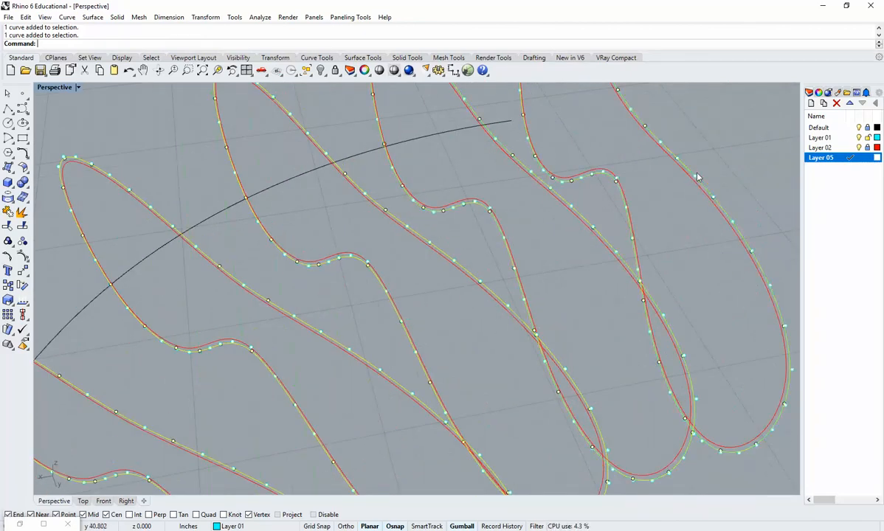
scroll(649, 221, "down", 10)
scroll(652, 263, "up", 1)
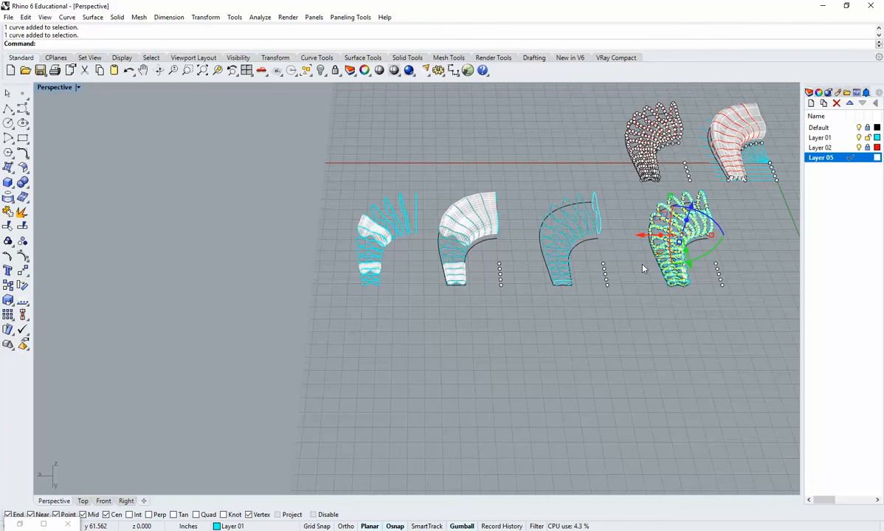
left_click_drag(636, 235, 267, 229)
left_click(315, 315)
Move the duplicated edge curves and the two-loft copy together to an open area away from the other layouts
right_click_drag(337, 318, 351, 353, "shift")
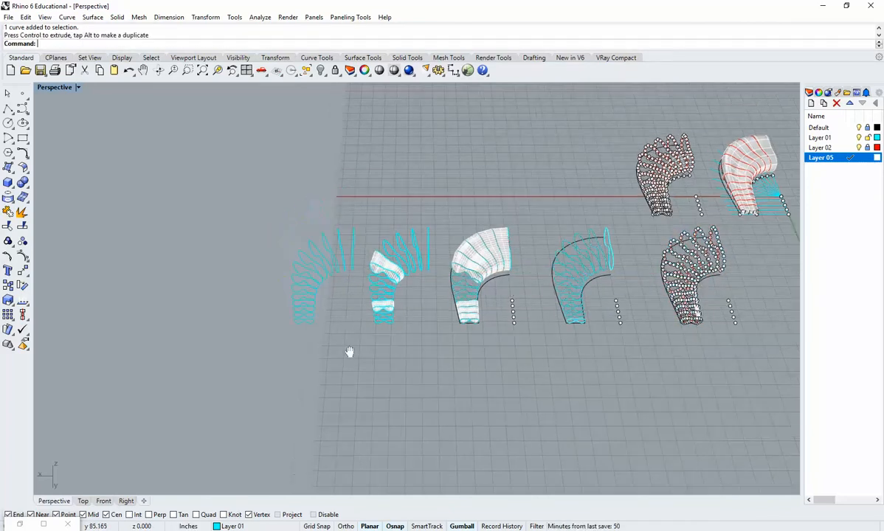
left_click_drag(233, 199, 444, 353)
right_click_drag(441, 352, 318, 303)
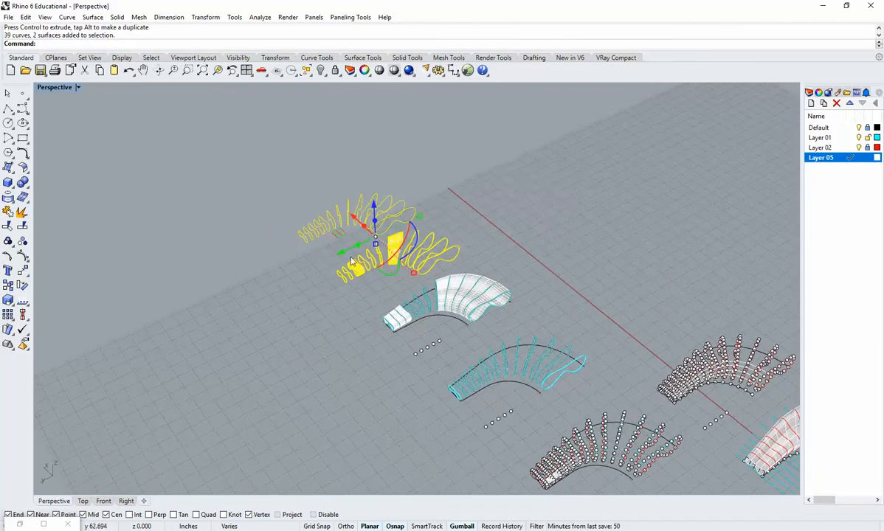
left_click_drag(340, 236, 571, 204)
left_click(557, 292)
right_click_drag(662, 258, 642, 320, "shift")
key("ctrl+w")
left_click_drag(629, 316, 527, 219)
right_click_drag(527, 290, 501, 314, "shift")
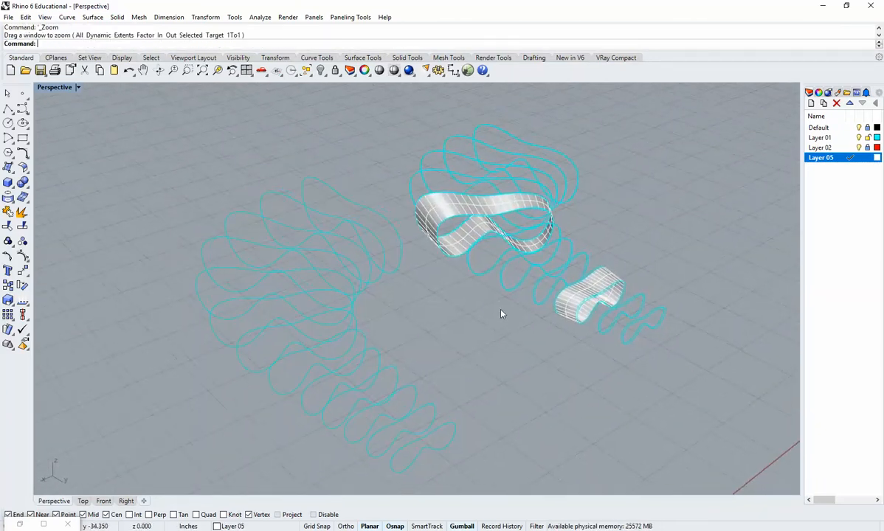